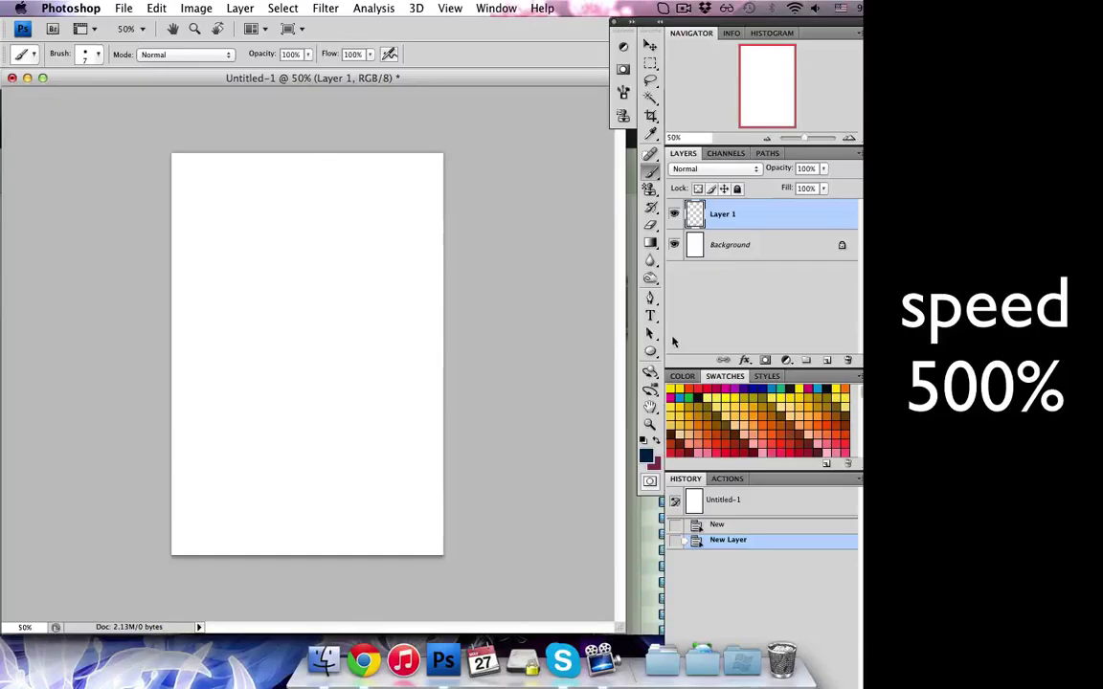
- Draw a maroon vertical divider line down the page, nudged slightly right
key(x)
drag(301, 155, 301, 554)
key(v)
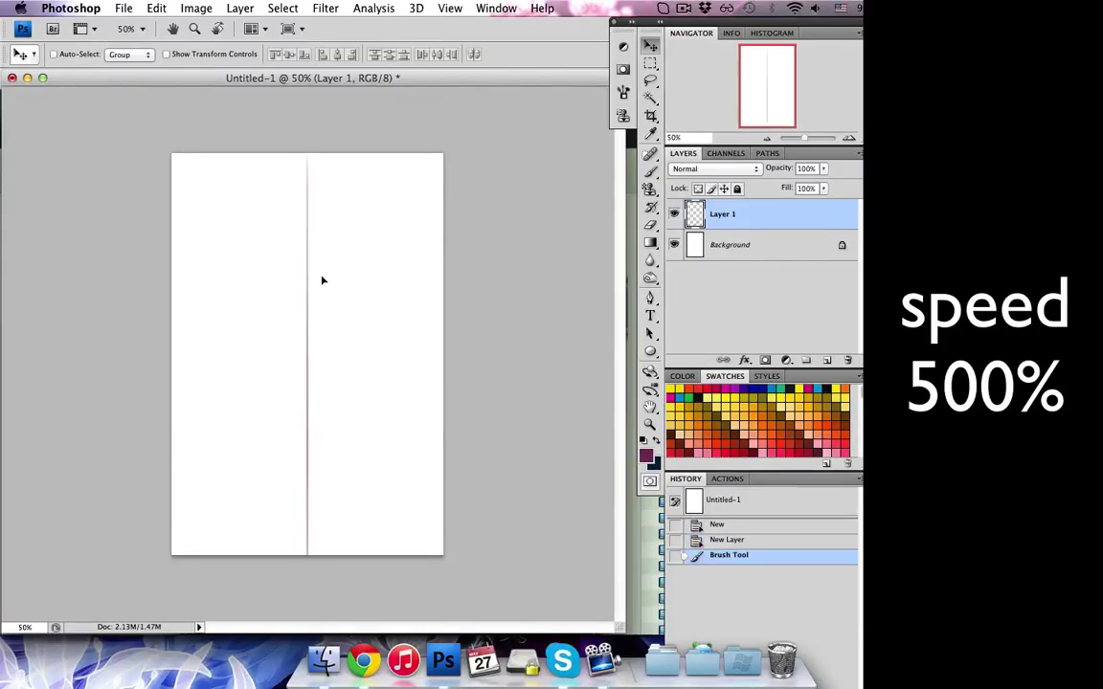
drag(320, 279, 327, 279)
key(b)
- Sketch the first figure's head, neck, spine and legs left of the divider
mouse_move(264, 207)
mouse_down()
mouse_move(247, 235)
mouse_move(268, 241)
mouse_up()
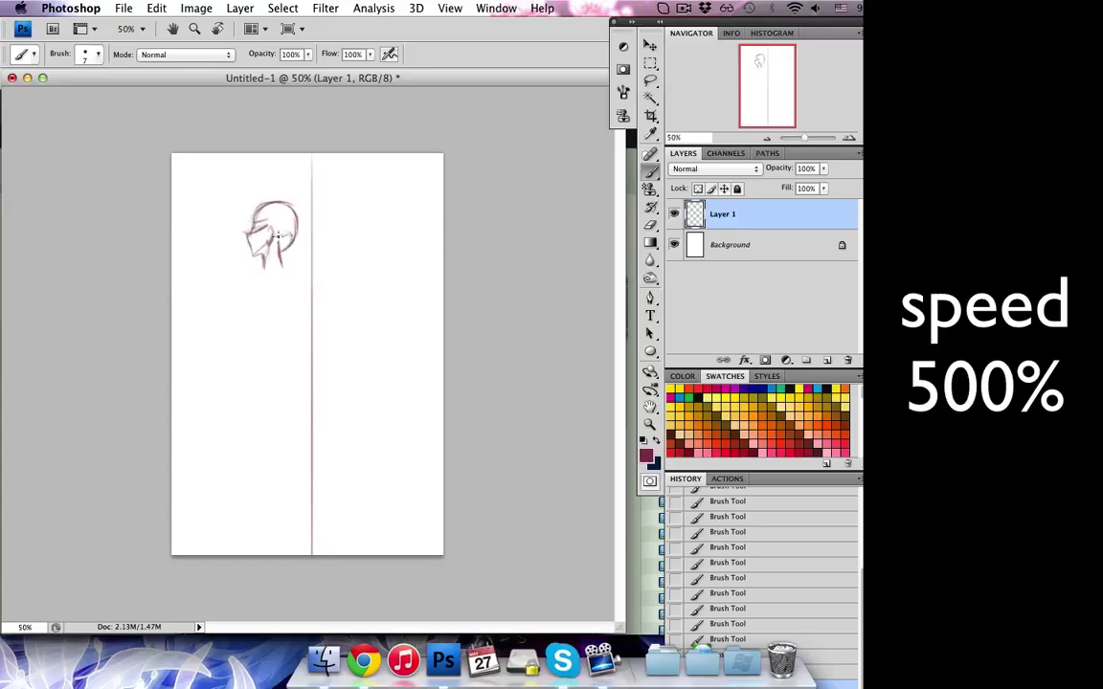
drag(251, 230, 262, 218)
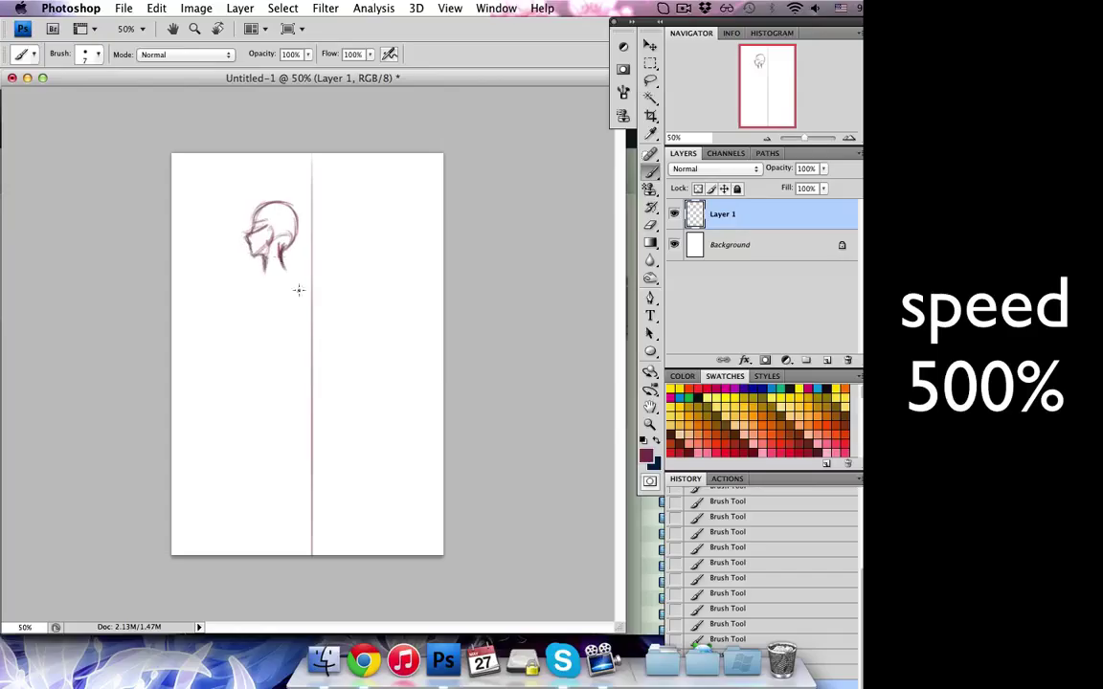
mouse_move(258, 294)
mouse_down()
mouse_move(256, 368)
mouse_move(275, 270)
mouse_move(290, 386)
mouse_move(289, 317)
mouse_up()
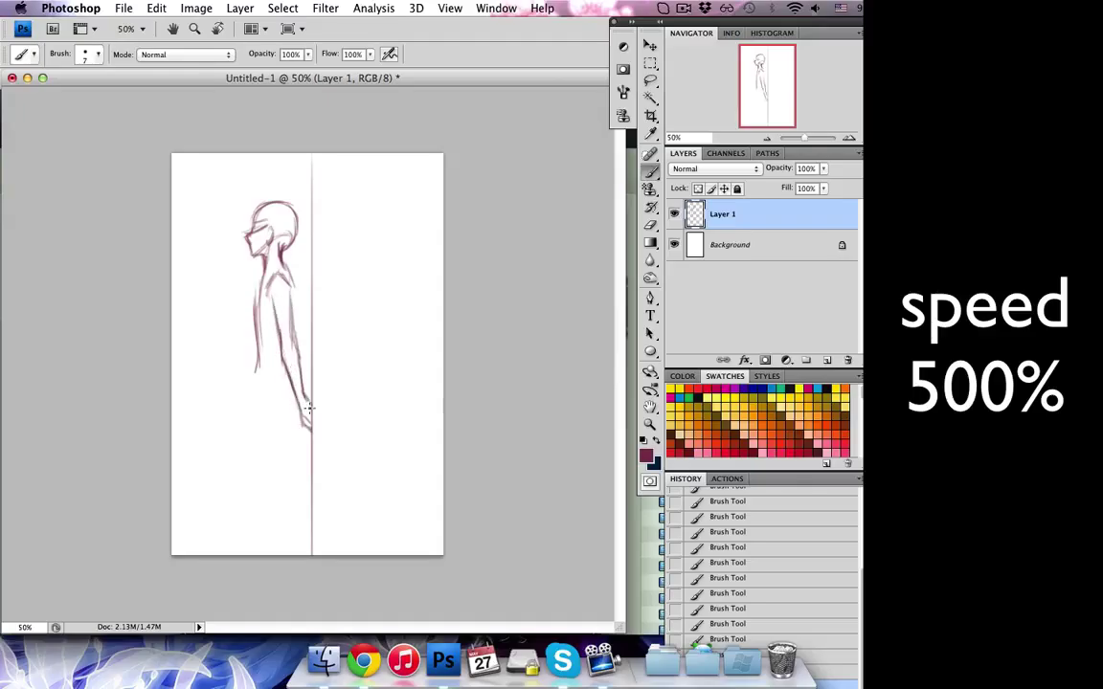
mouse_move(266, 274)
mouse_down()
mouse_move(254, 381)
mouse_move(275, 525)
mouse_up()
- Add the first figure's shoulders, torso and leg lines, then start a round head on Layer 2
mouse_move(280, 239)
mouse_down()
mouse_move(301, 278)
mouse_move(294, 527)
mouse_move(248, 335)
mouse_up()
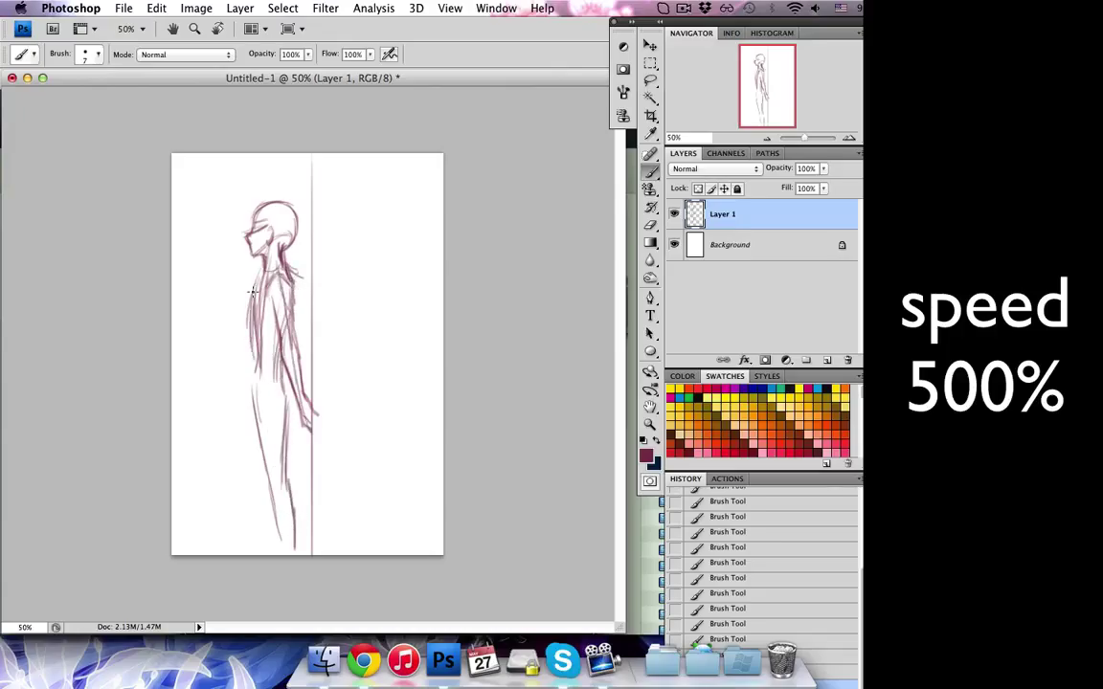
mouse_move(251, 288)
mouse_down()
mouse_move(247, 422)
mouse_move(273, 517)
mouse_up()
drag(286, 440, 295, 548)
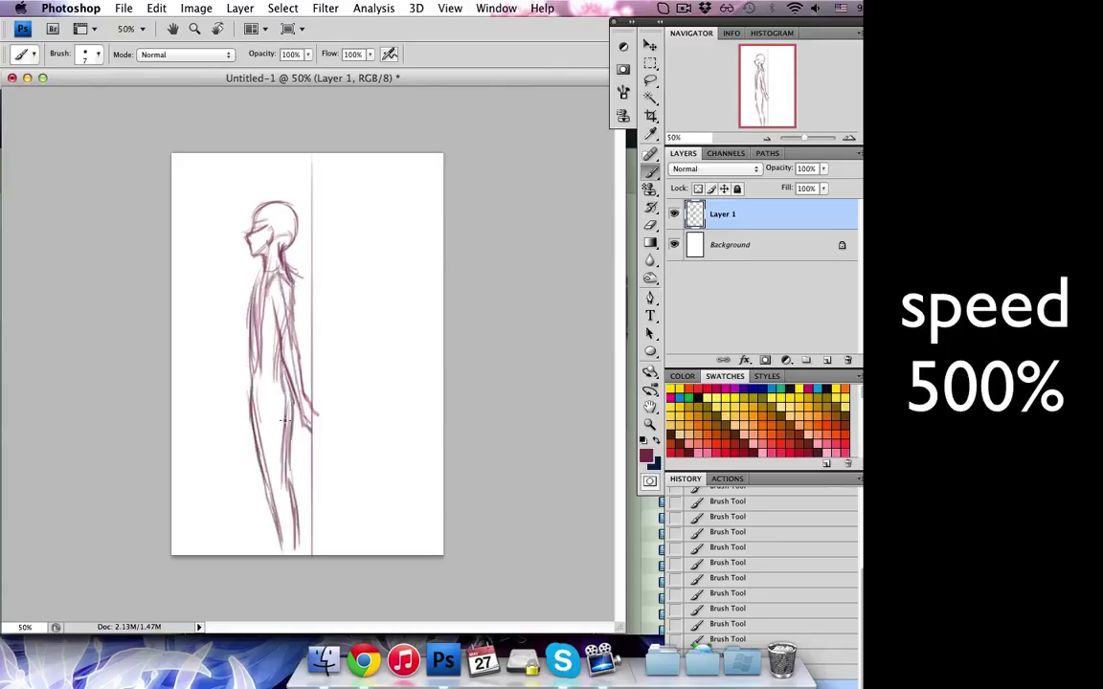
key(super+shift+alt+n)
mouse_move(350, 251)
mouse_down()
mouse_move(369, 247)
mouse_move(374, 287)
mouse_move(335, 286)
mouse_move(371, 294)
mouse_up()
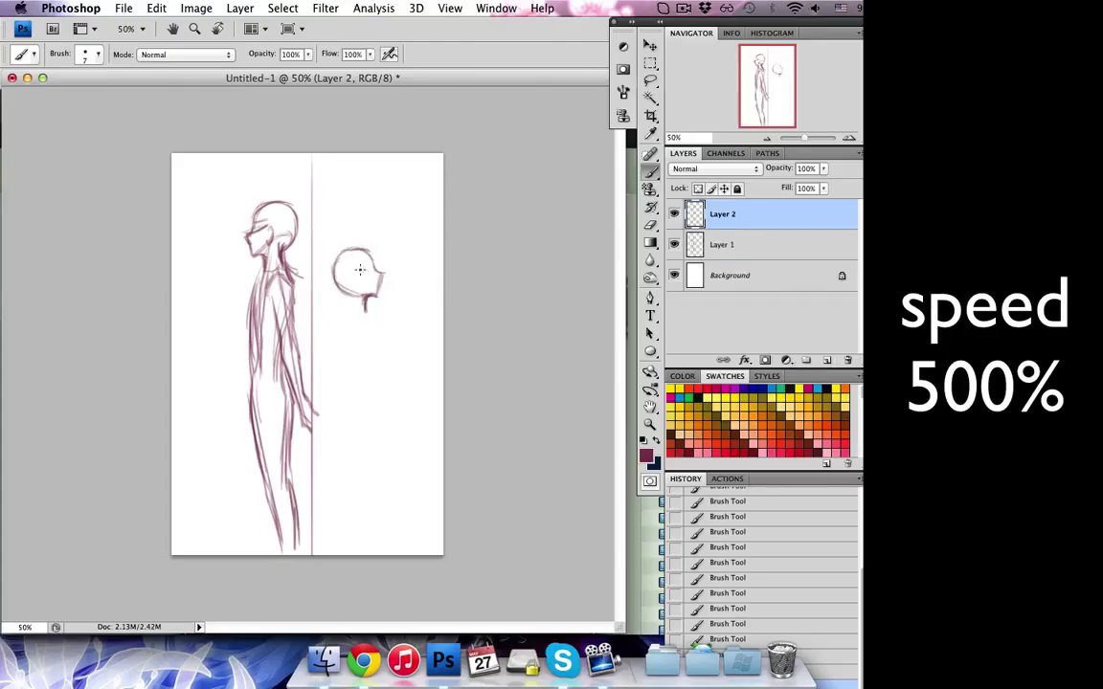
- Sketch the girl's flowing hair, torso, legs and arms joining the first figure's hand
mouse_move(356, 247)
mouse_down()
mouse_move(382, 290)
mouse_move(364, 254)
mouse_move(401, 281)
mouse_up()
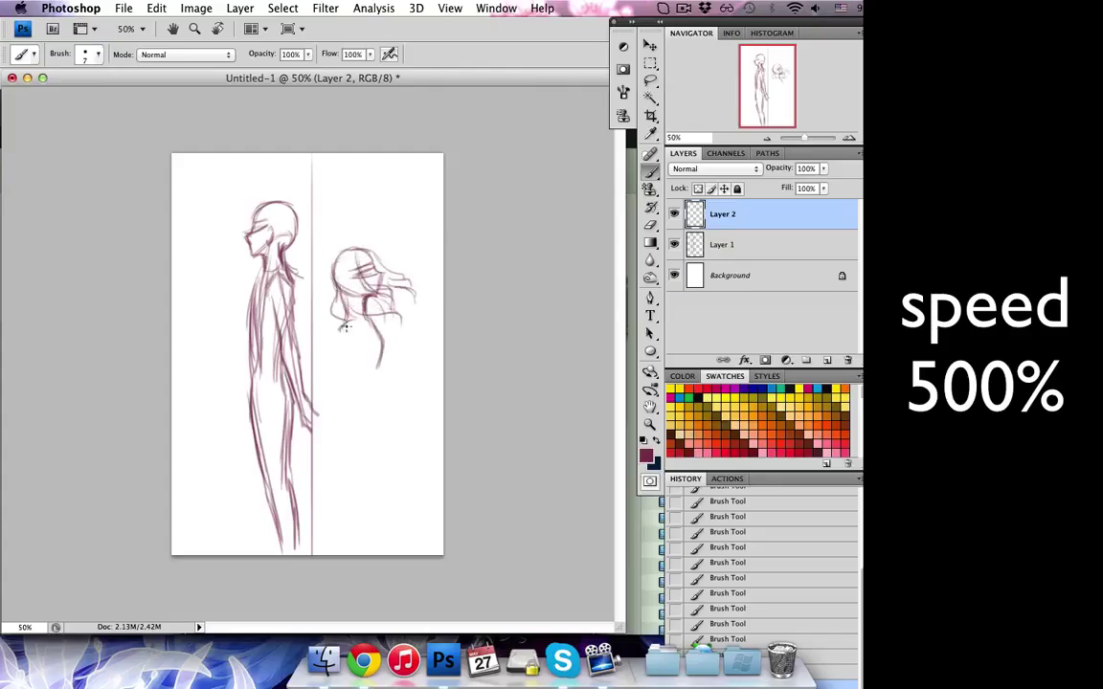
mouse_move(317, 286)
mouse_down()
mouse_move(297, 351)
mouse_move(356, 337)
mouse_move(324, 397)
mouse_move(288, 381)
mouse_move(330, 373)
mouse_move(314, 363)
mouse_up()
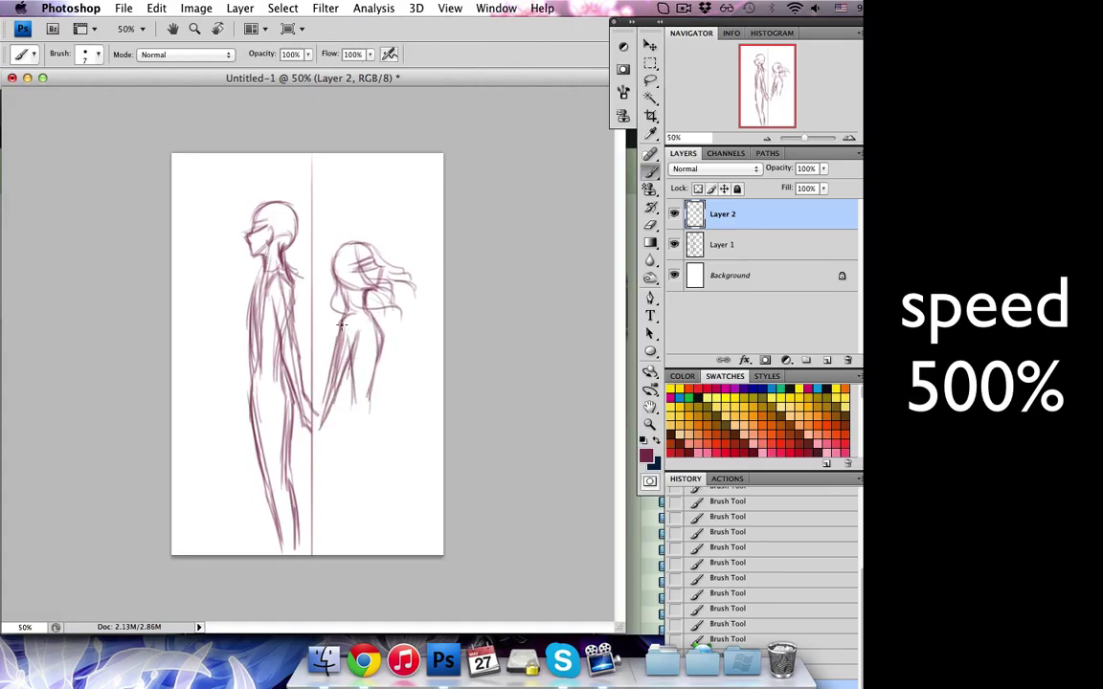
drag(342, 323, 334, 412)
drag(379, 331, 359, 545)
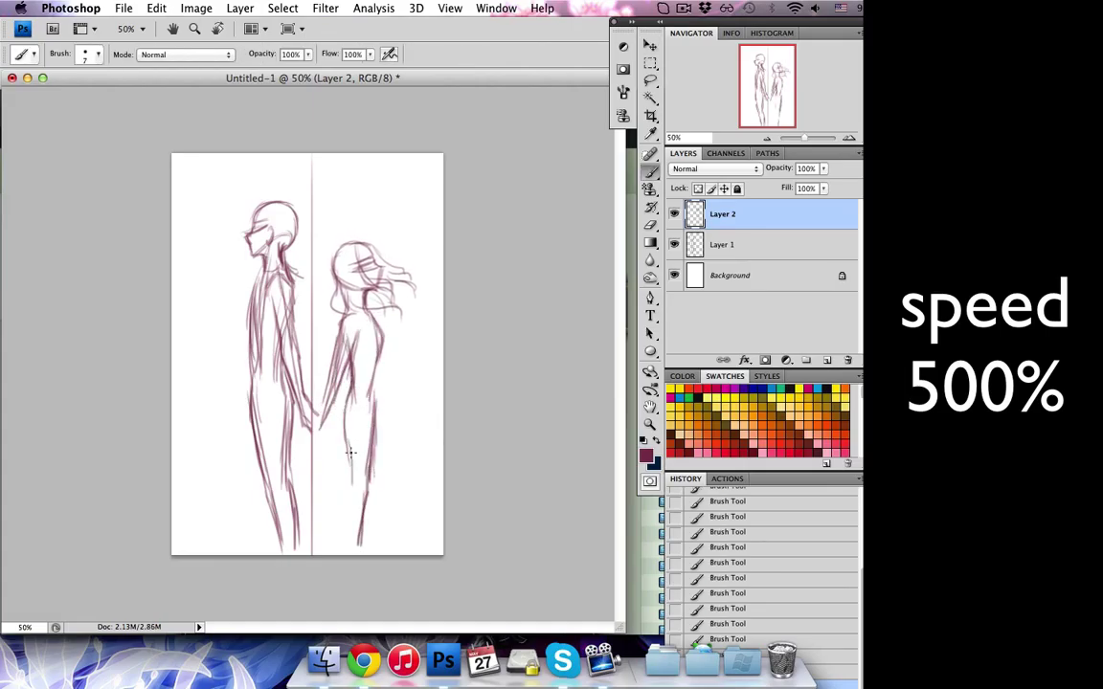
drag(351, 453, 343, 534)
drag(319, 404, 324, 390)
drag(328, 273, 286, 386)
mouse_move(295, 335)
mouse_down()
mouse_move(273, 403)
mouse_move(320, 382)
mouse_up()
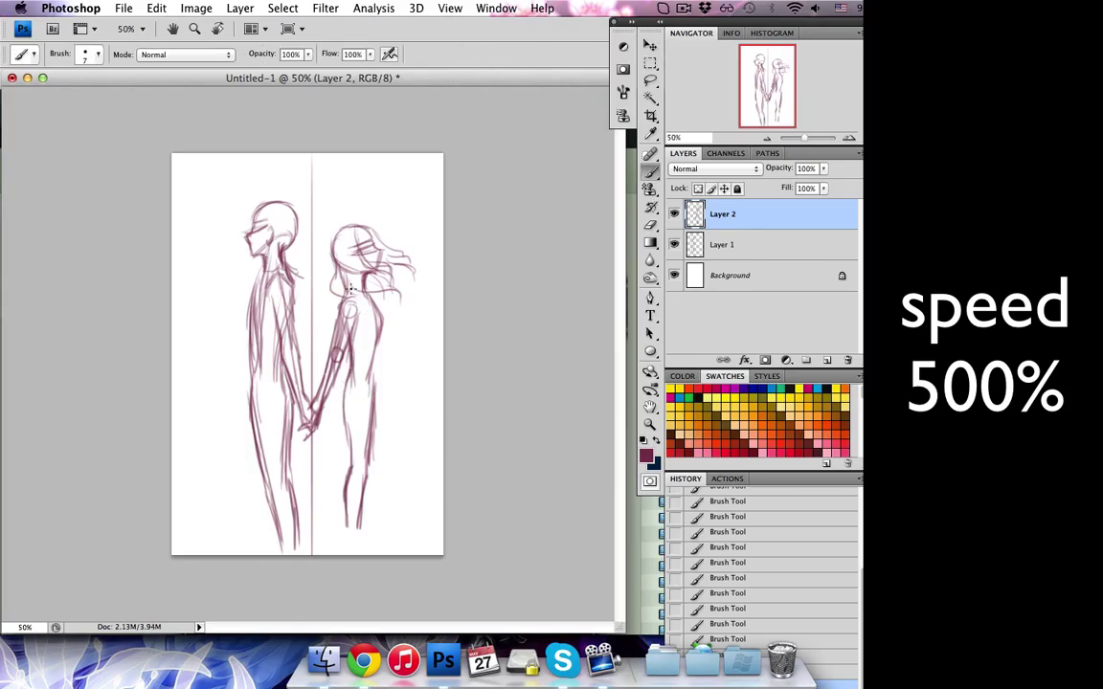
- Erase stray hair across the girl's face and shift her left against the first figure
key(e)
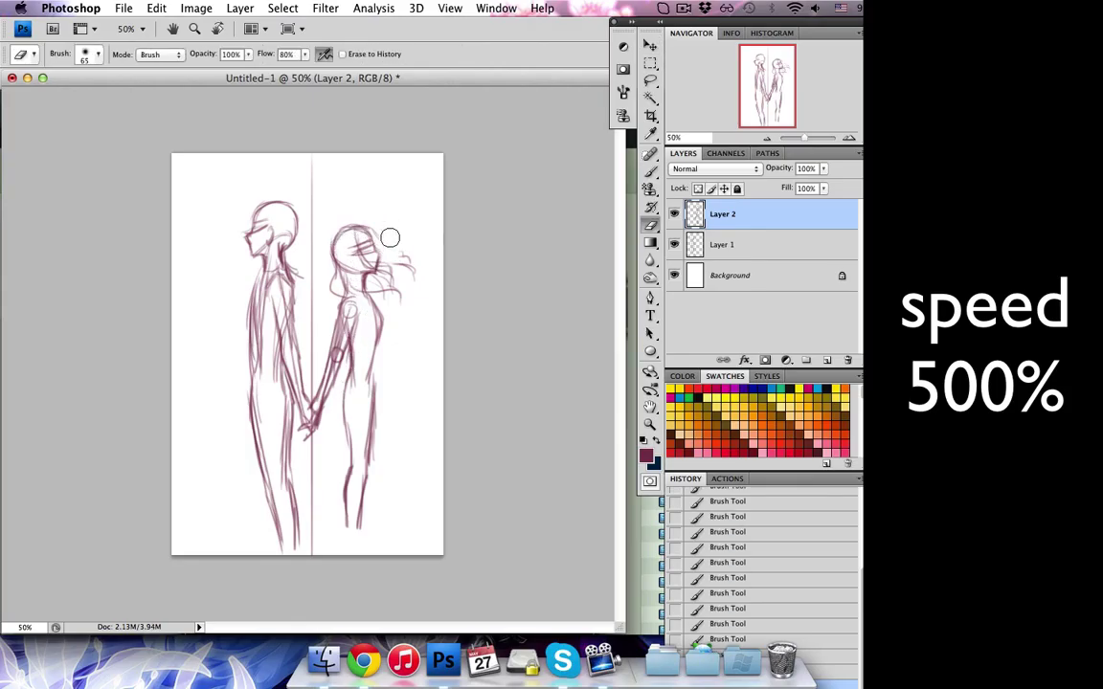
drag(359, 241, 331, 222)
drag(335, 270, 326, 278)
key(v)
drag(371, 378, 374, 395)
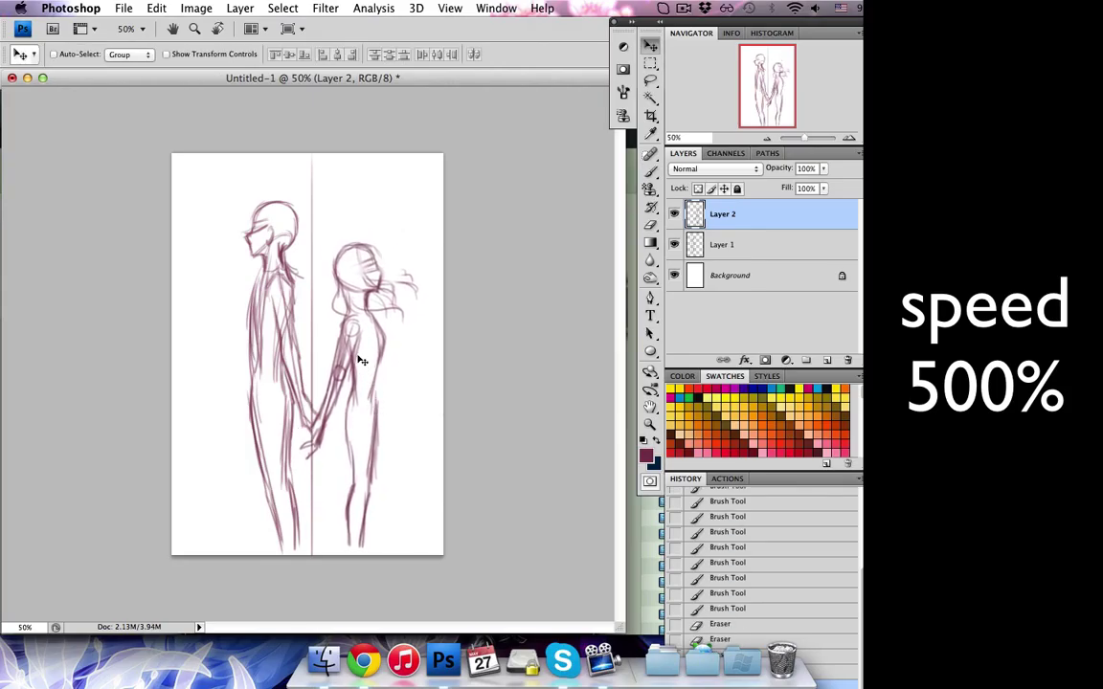
key(b)
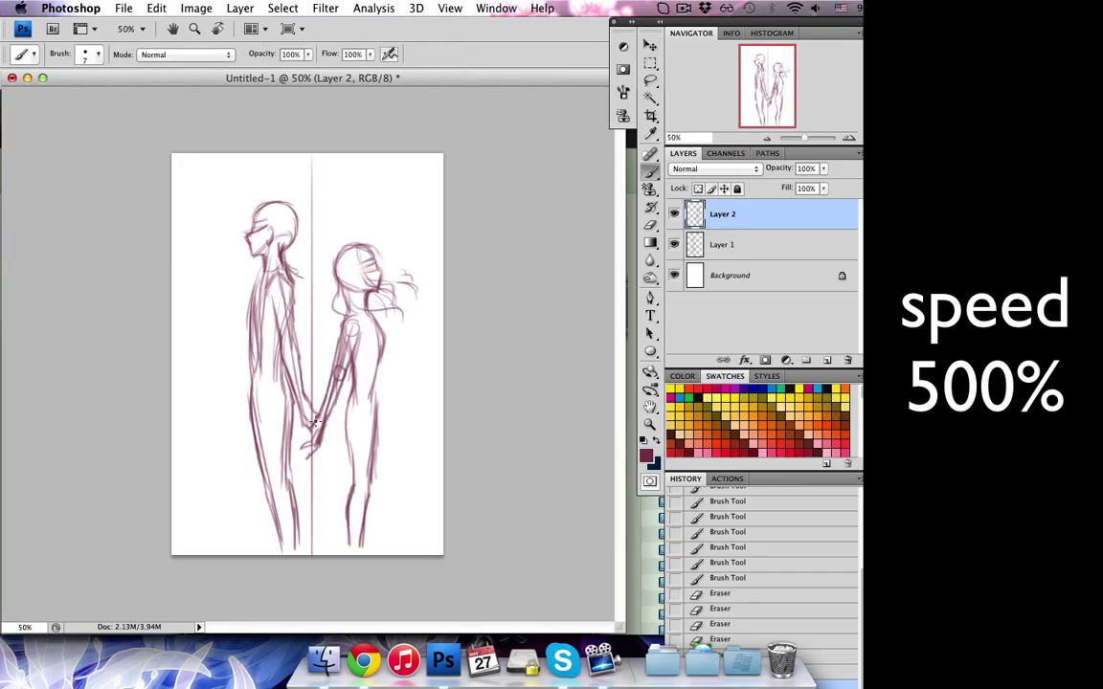
mouse_move(289, 373)
mouse_down()
mouse_move(316, 414)
mouse_move(292, 304)
mouse_up()
key(v)
mouse_move(358, 370)
mouse_down()
mouse_move(329, 376)
mouse_move(336, 367)
mouse_up()
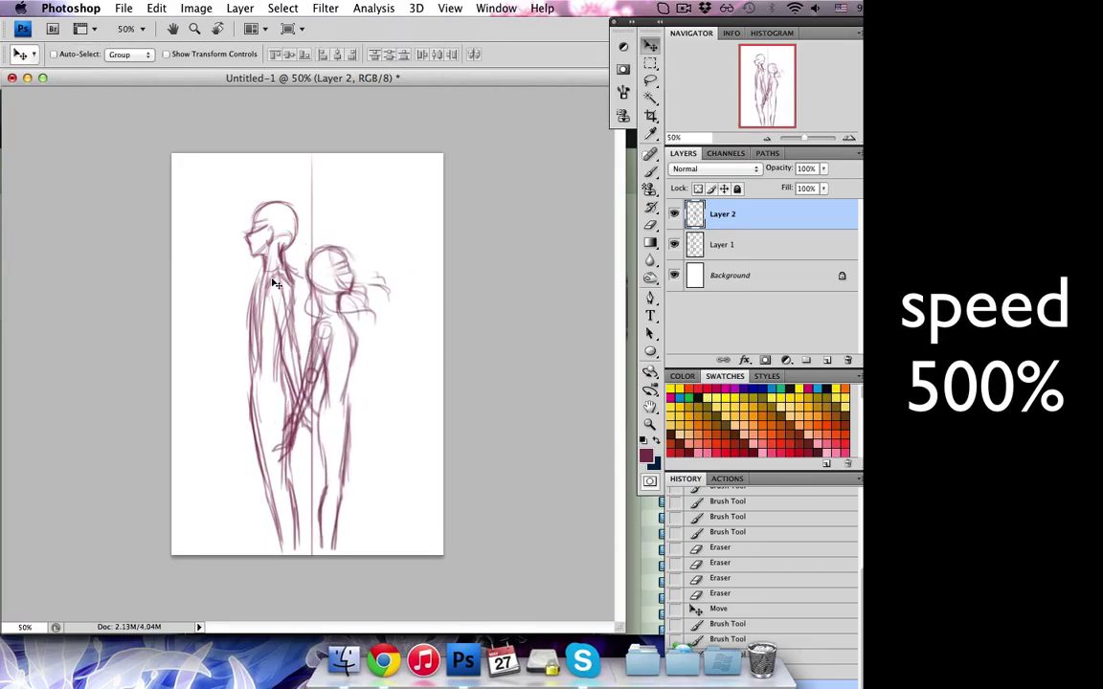
- On Layer 1, sketch the left figure's arm with a hand resting on the hip
key(alt+bracketleft)
key(b)
mouse_move(245, 247)
mouse_down()
mouse_move(227, 347)
mouse_move(239, 311)
mouse_move(242, 374)
mouse_move(215, 288)
mouse_move(240, 311)
mouse_up()
key(e)
key(b)
drag(239, 249, 233, 363)
mouse_move(242, 354)
mouse_down()
mouse_move(224, 381)
mouse_move(234, 337)
mouse_up()
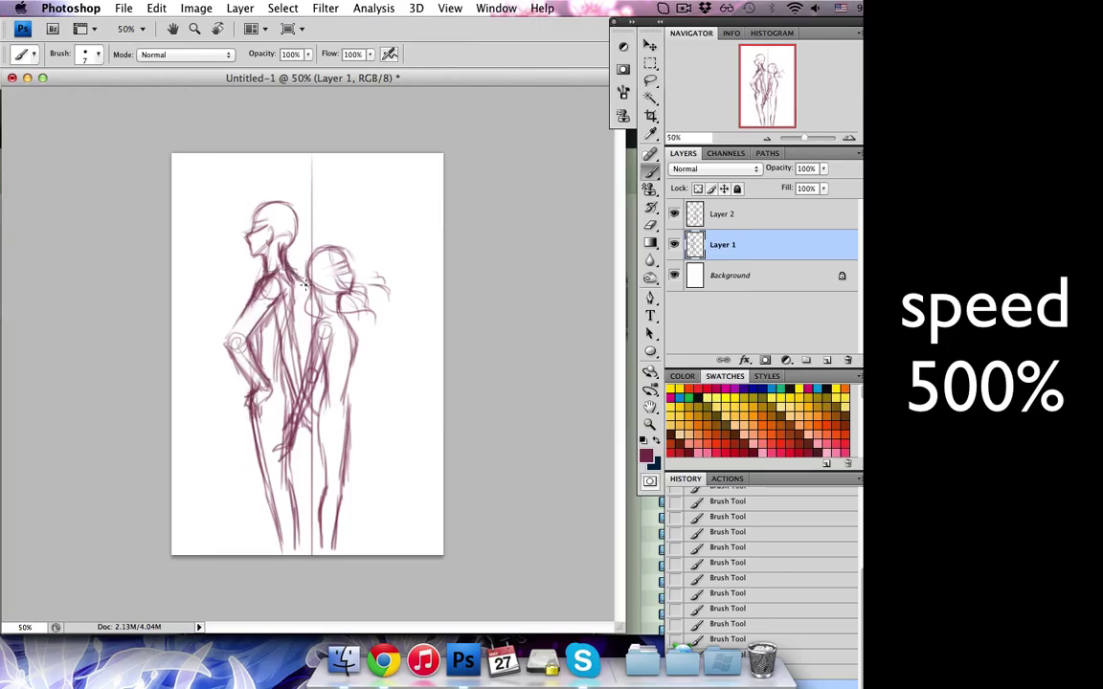
- Fill out the man's back, chest, hips and legs, and darken the girl's torso on Layer 2
mouse_move(280, 251)
mouse_down()
mouse_move(274, 335)
mouse_move(255, 329)
mouse_up()
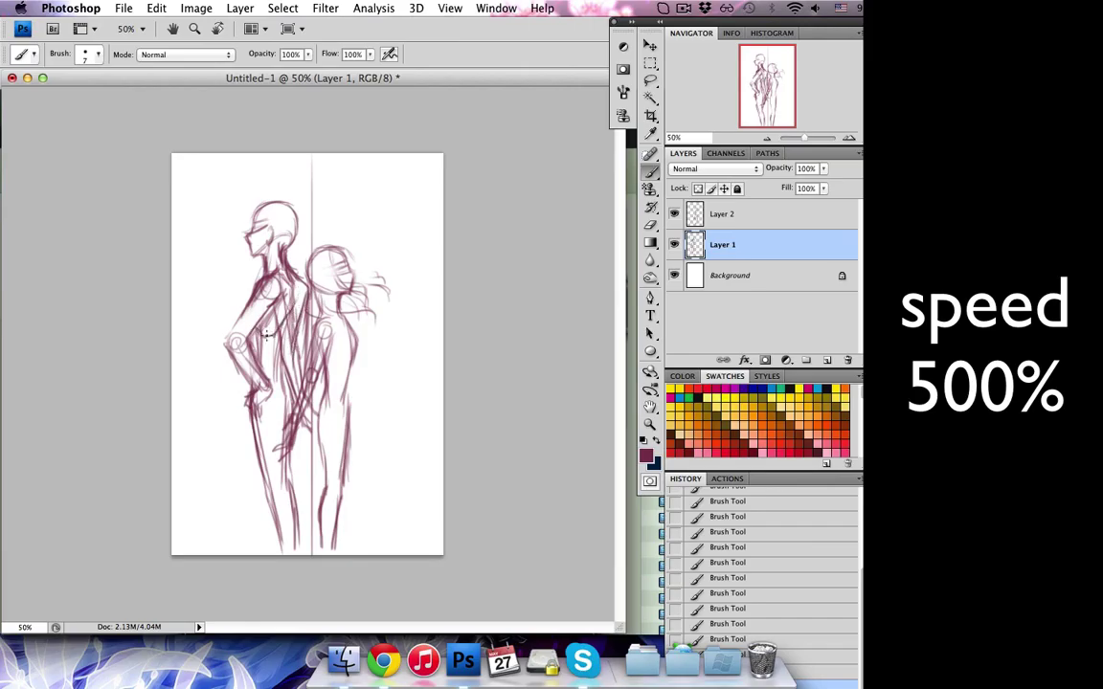
mouse_move(270, 269)
mouse_down()
mouse_move(254, 321)
mouse_move(273, 355)
mouse_move(242, 345)
mouse_move(241, 457)
mouse_up()
drag(268, 378, 287, 490)
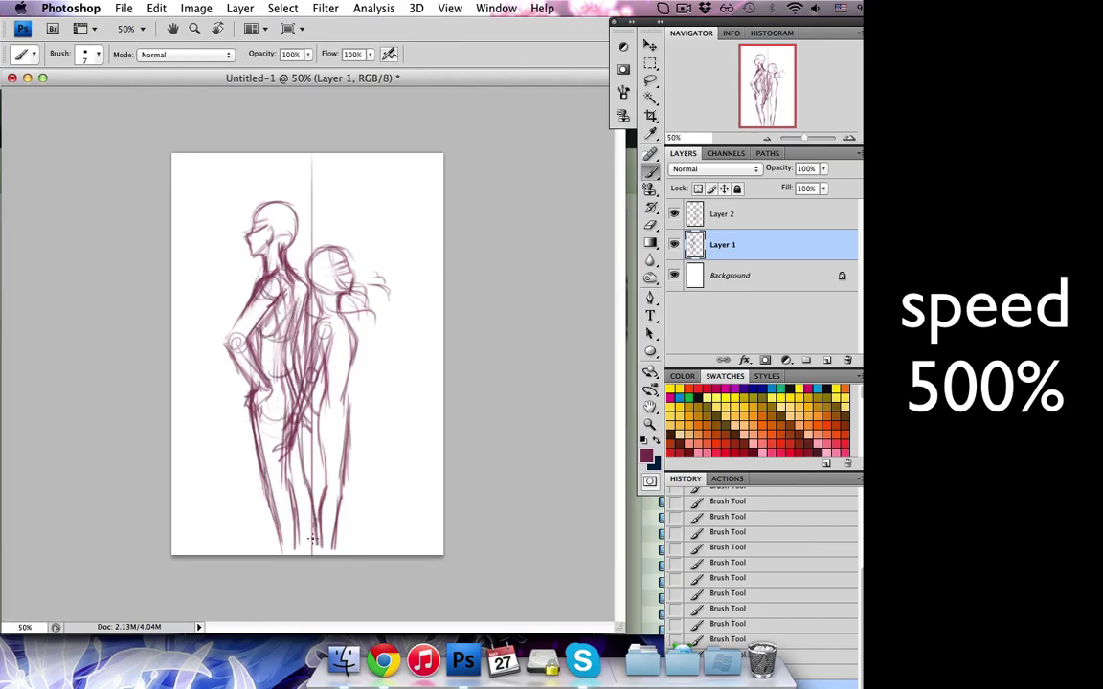
key(alt+bracketright)
drag(341, 387, 362, 427)
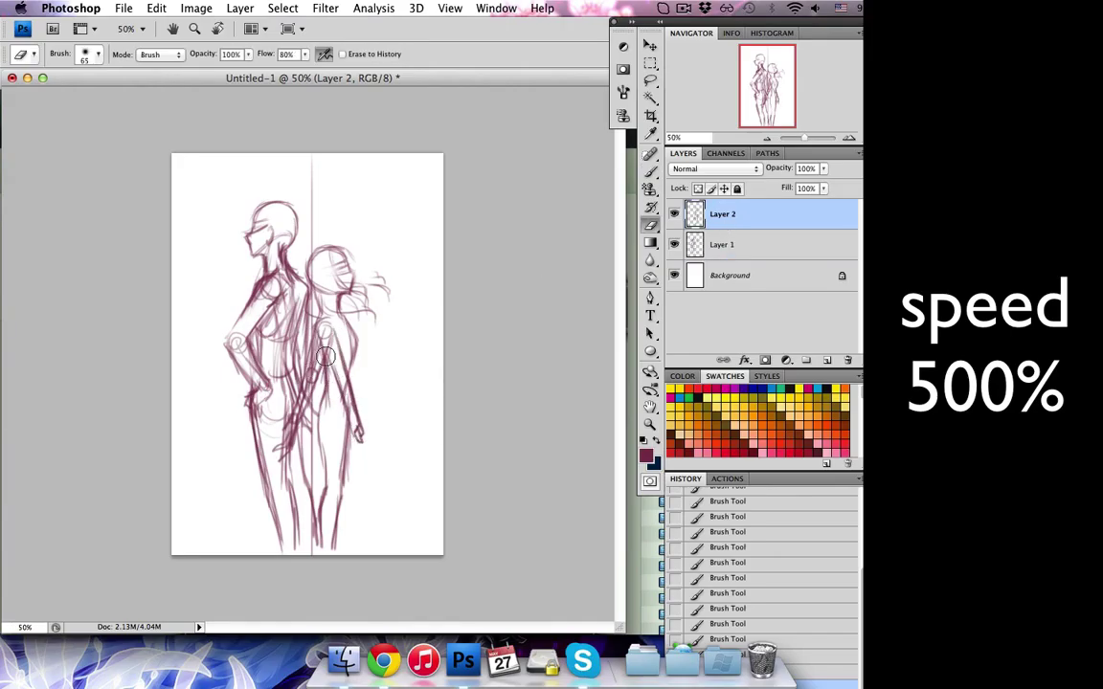
- Draw spiky hair on the left figure's head on Layer 1
key(alt+bracketleft)
drag(241, 178, 224, 204)
drag(255, 173, 222, 188)
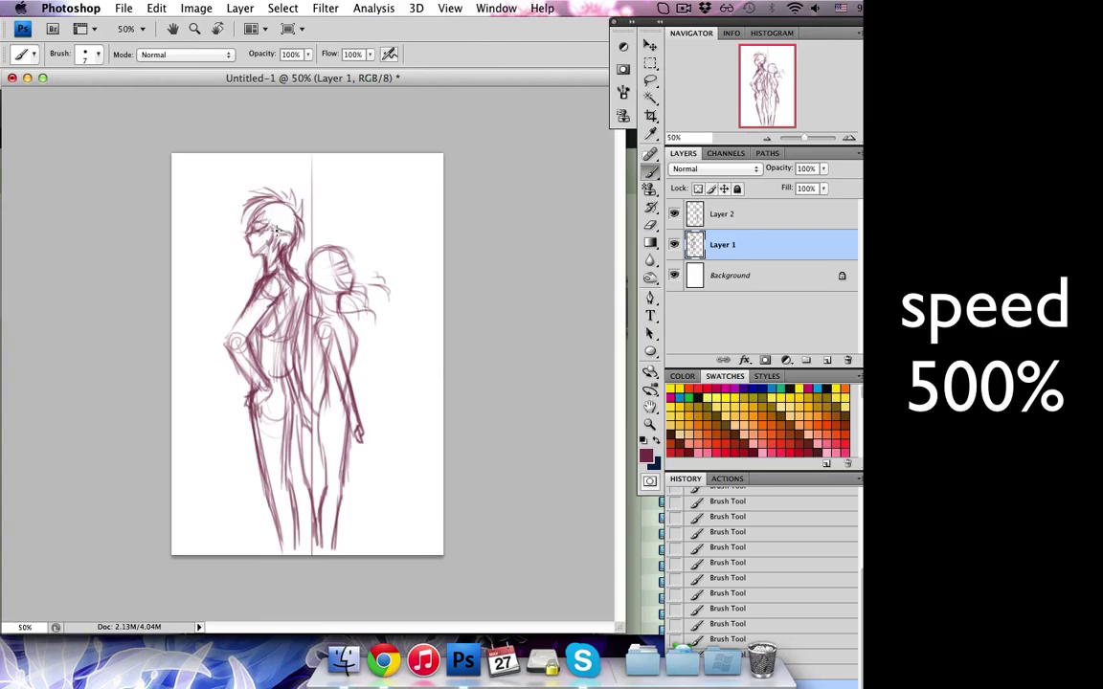
click(196, 8)
mouse_move(229, 156)
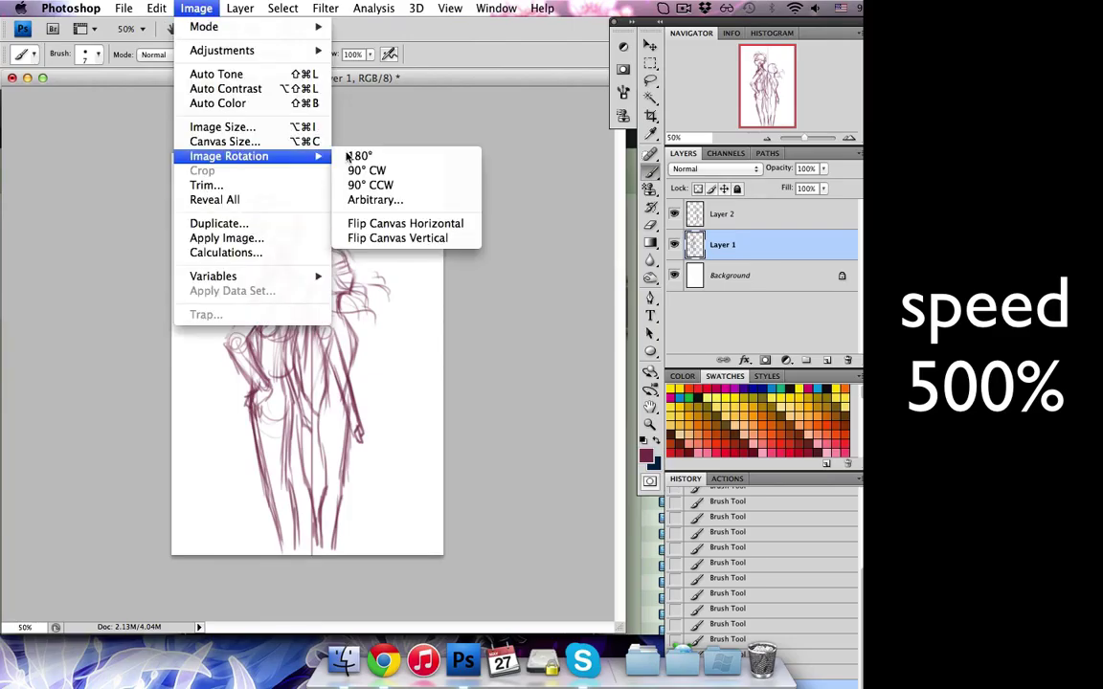
- Flip the canvas horizontally, then strengthen the man's hair and the girl's torso and leg lines
click(418, 222)
drag(331, 196, 356, 228)
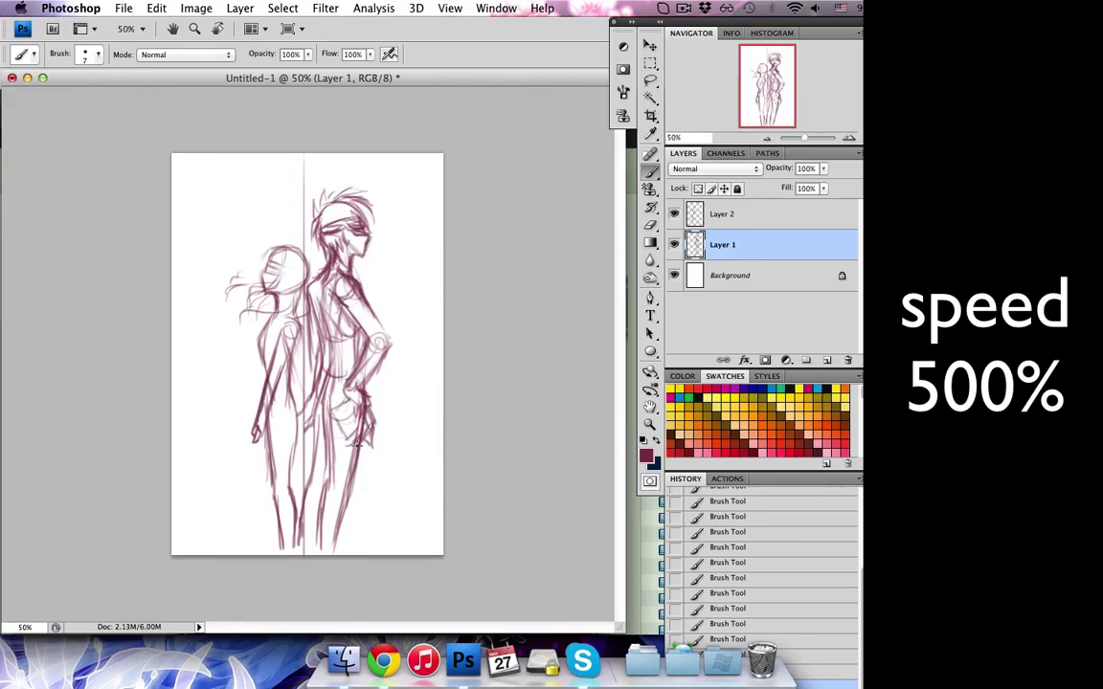
click(684, 215)
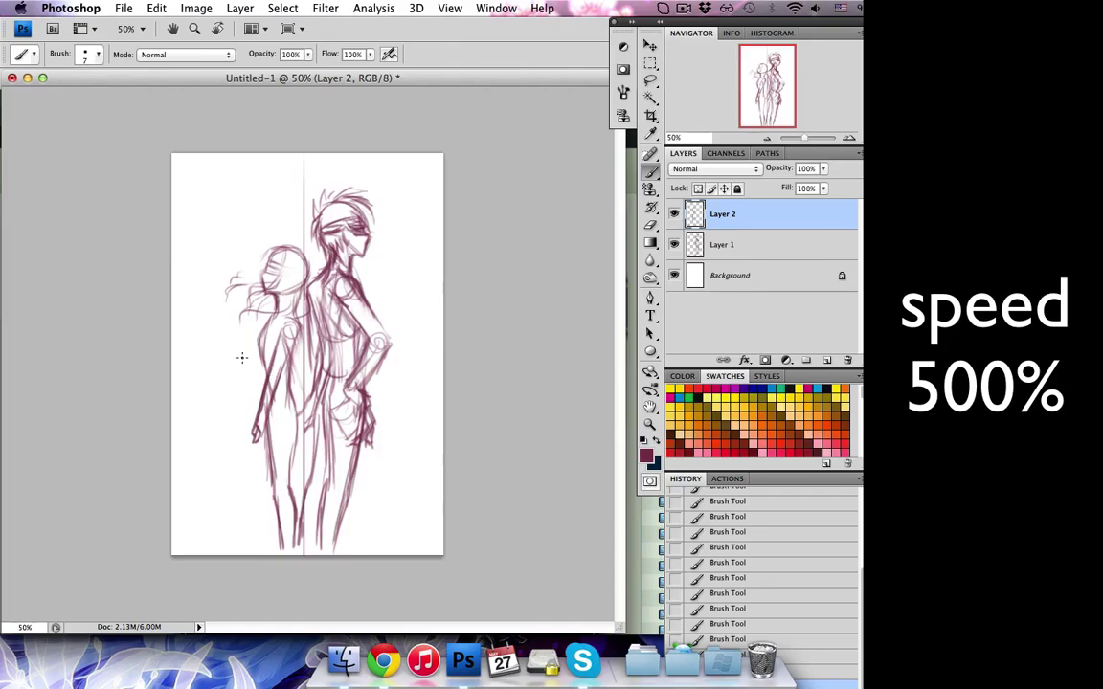
drag(288, 387, 284, 447)
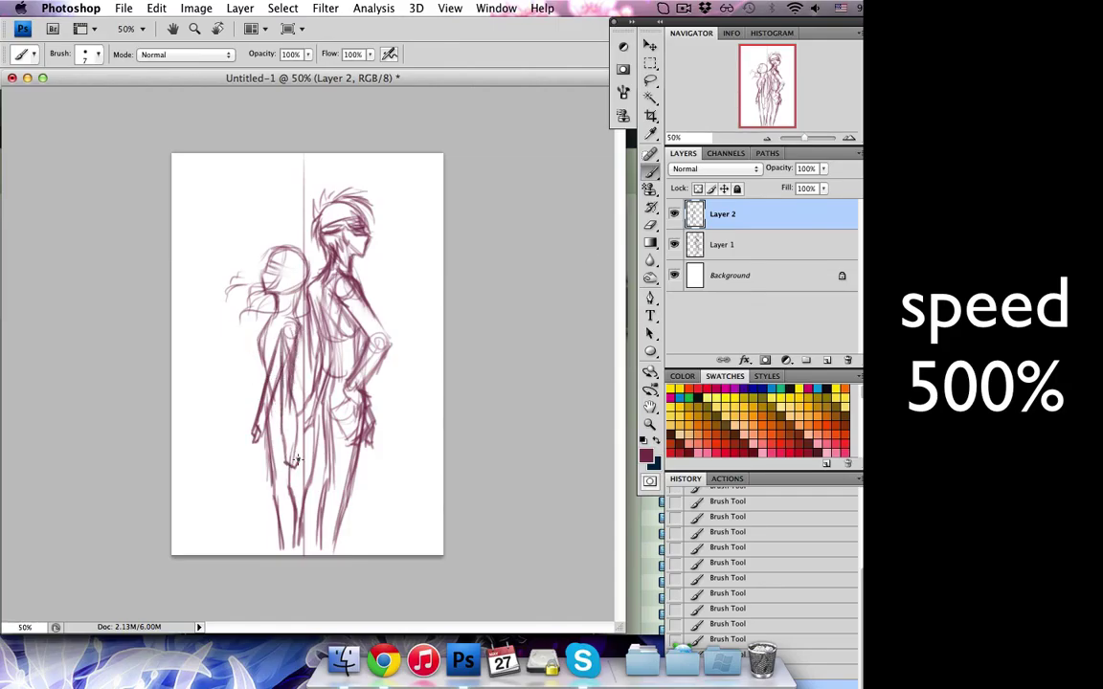
drag(263, 336, 251, 426)
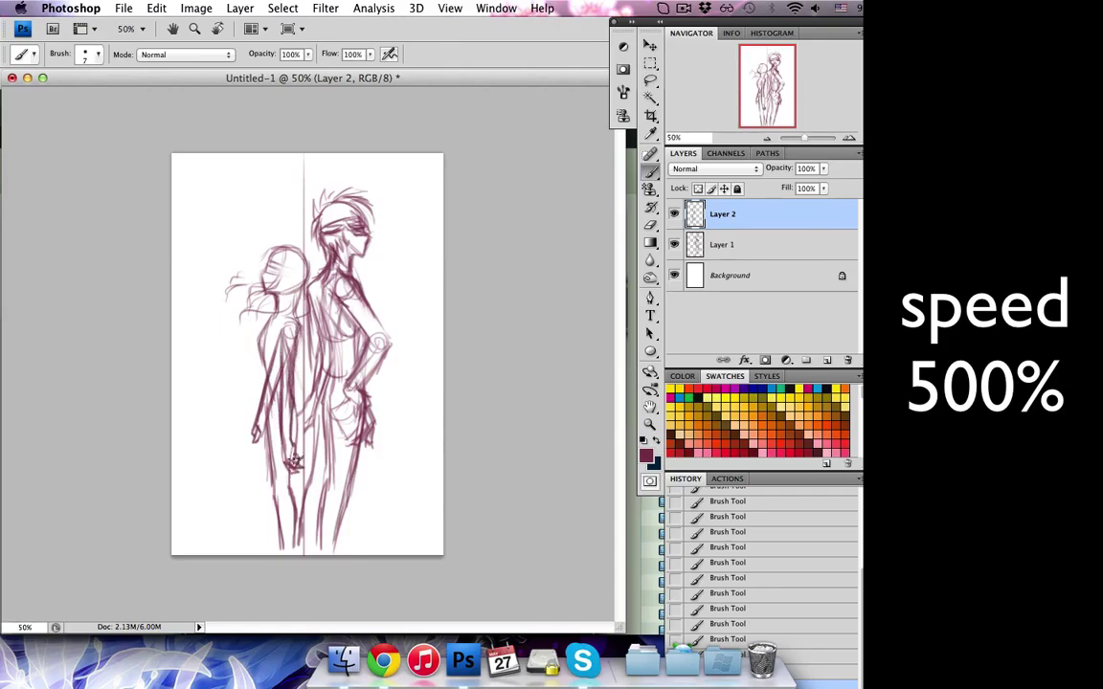
- Give the girl a raised outstretched arm, erasing and redrawing it at a new angle
mouse_move(209, 312)
mouse_down()
mouse_move(235, 362)
mouse_move(269, 318)
mouse_move(310, 443)
mouse_up()
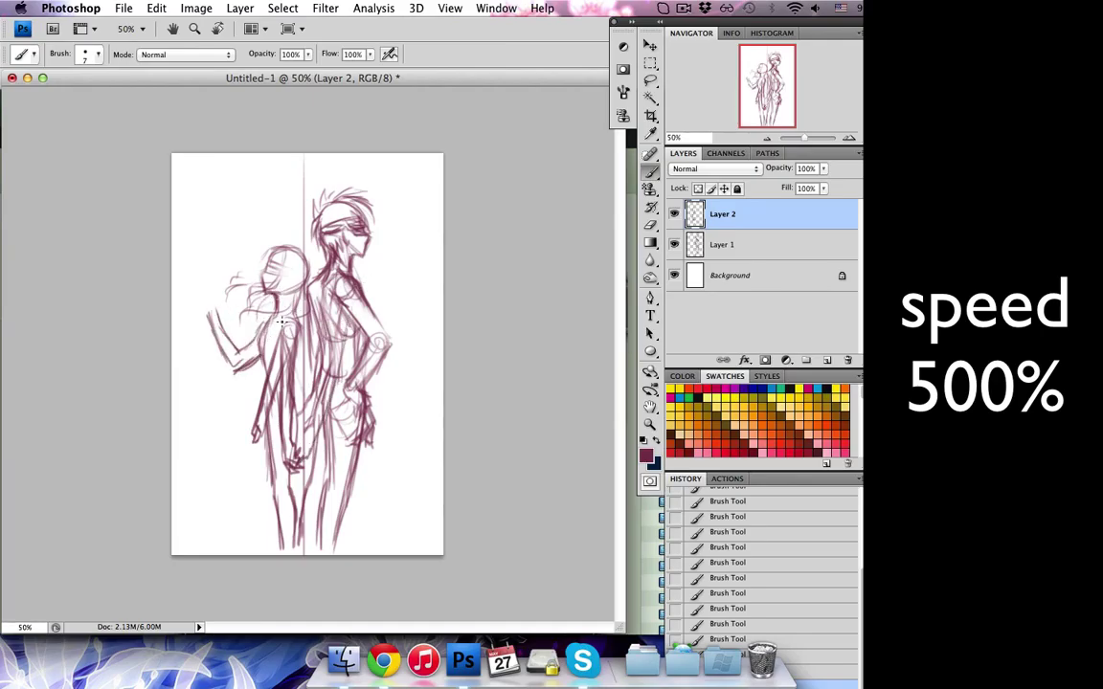
key(ctrl+z)
drag(216, 311, 236, 362)
mouse_move(226, 284)
mouse_down()
mouse_move(220, 300)
mouse_move(201, 280)
mouse_up()
key(e)
drag(230, 347, 241, 399)
key(b)
mouse_move(234, 291)
mouse_down()
mouse_move(247, 459)
mouse_move(268, 497)
mouse_up()
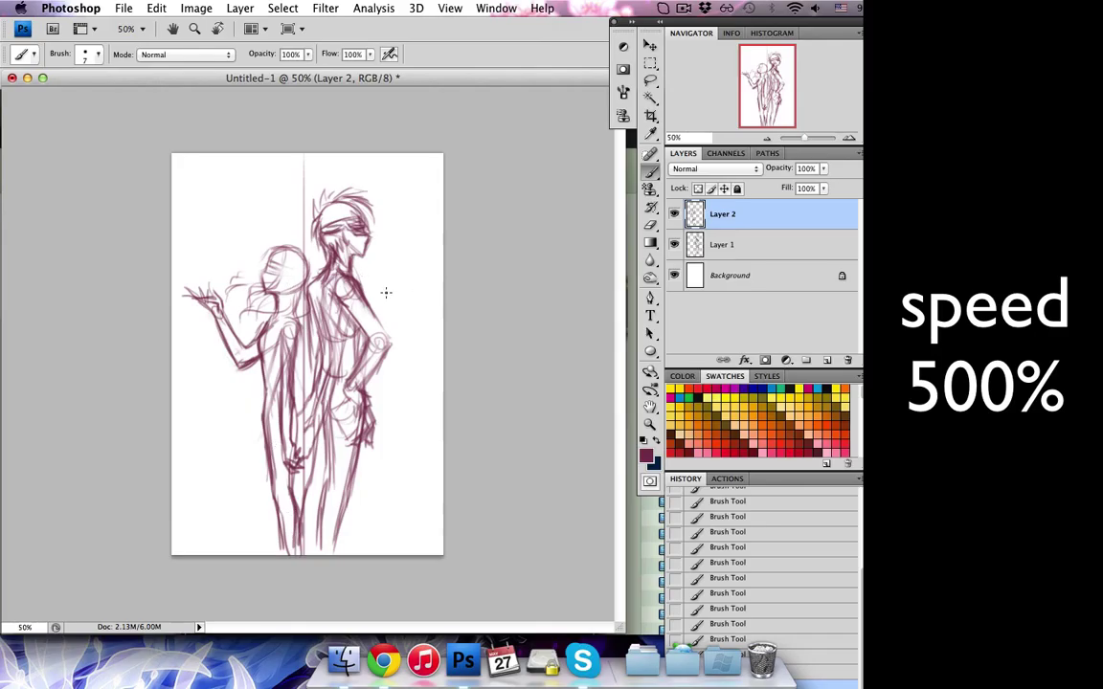
- On the man's layer, add and erase strokes along his torso and side
double_click(766, 244)
key(Escape)
mouse_move(316, 256)
mouse_down()
mouse_move(278, 421)
mouse_move(261, 375)
mouse_move(291, 274)
mouse_up()
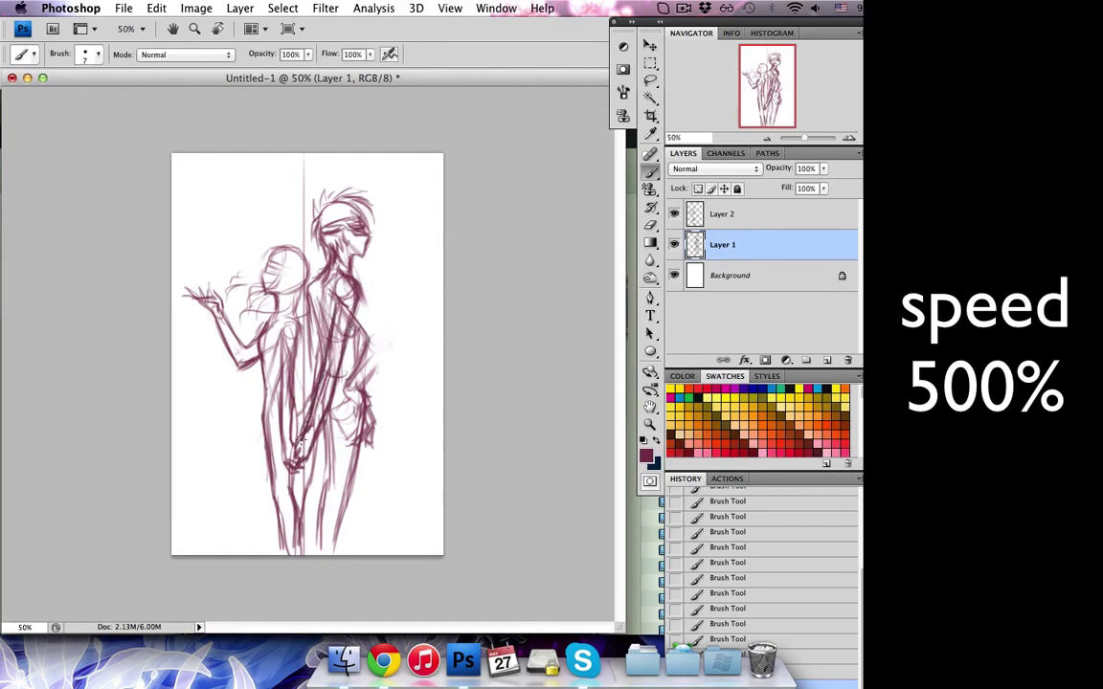
key(e)
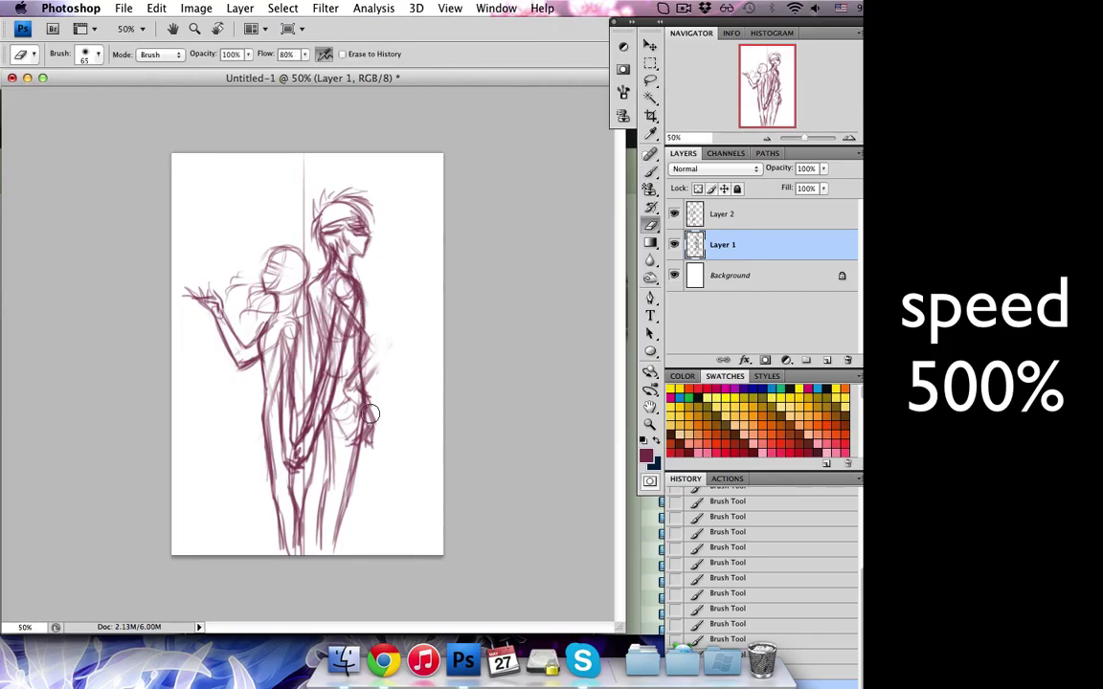
drag(358, 347, 364, 431)
drag(331, 282, 335, 340)
- Redraw bolder torso, leg and joined-hand lines on both figures
key(b)
mouse_move(280, 263)
mouse_down()
mouse_move(287, 326)
mouse_move(329, 368)
mouse_move(314, 442)
mouse_up()
drag(299, 373, 279, 499)
drag(321, 427, 334, 553)
drag(298, 500, 313, 448)
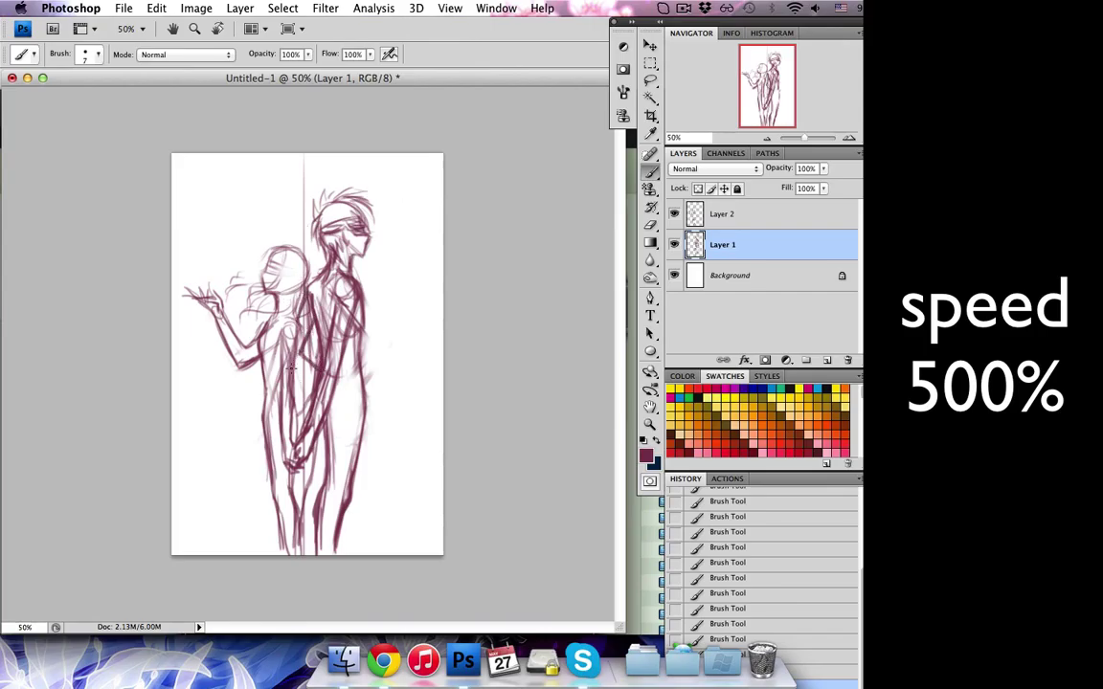
click(851, 140)
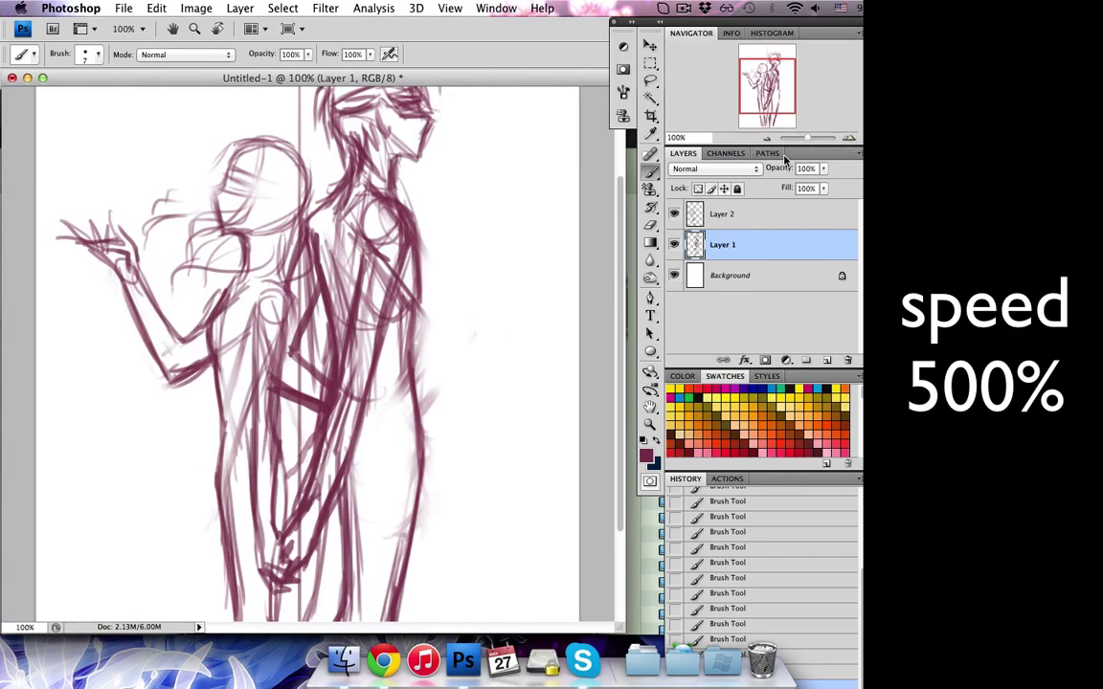
- Erase to lighten the sketch's torso and leg strokes
key(e)
drag(306, 197, 287, 268)
drag(345, 187, 349, 404)
drag(316, 450, 278, 355)
mouse_move(350, 186)
mouse_down()
mouse_move(364, 273)
mouse_move(354, 331)
mouse_up()
- Add a white-filled layer at 85% opacity, then Layer 4 above it, and flip the canvas
click(826, 360)
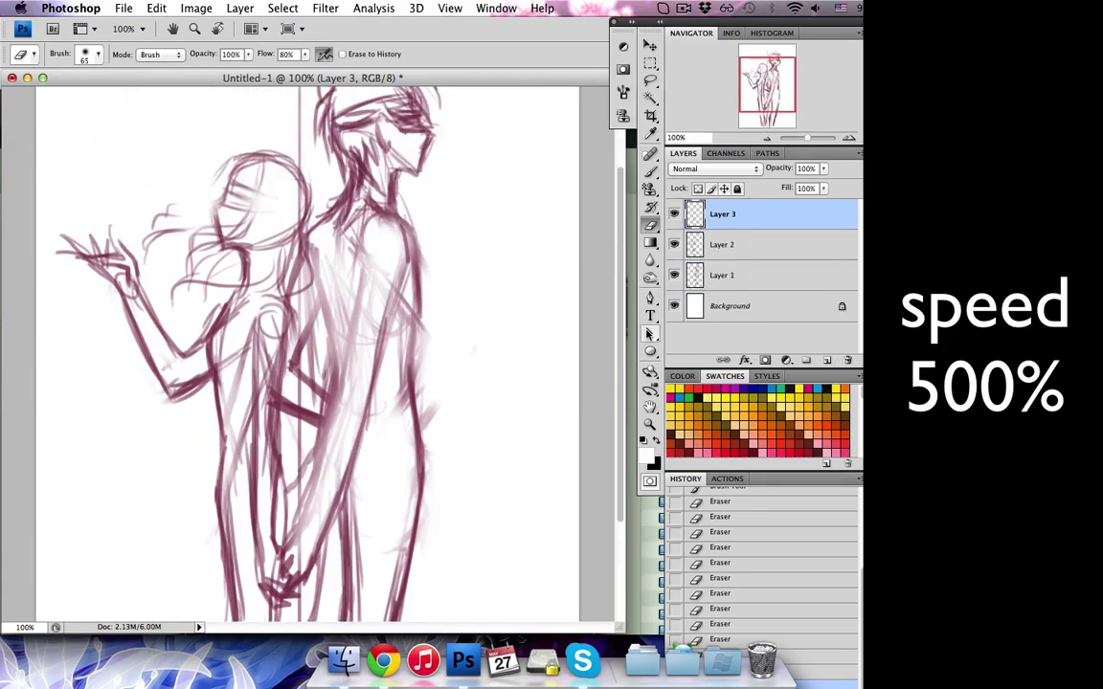
key(ctrl+BackSpace)
click(823, 169)
drag(831, 188, 809, 187)
click(848, 138)
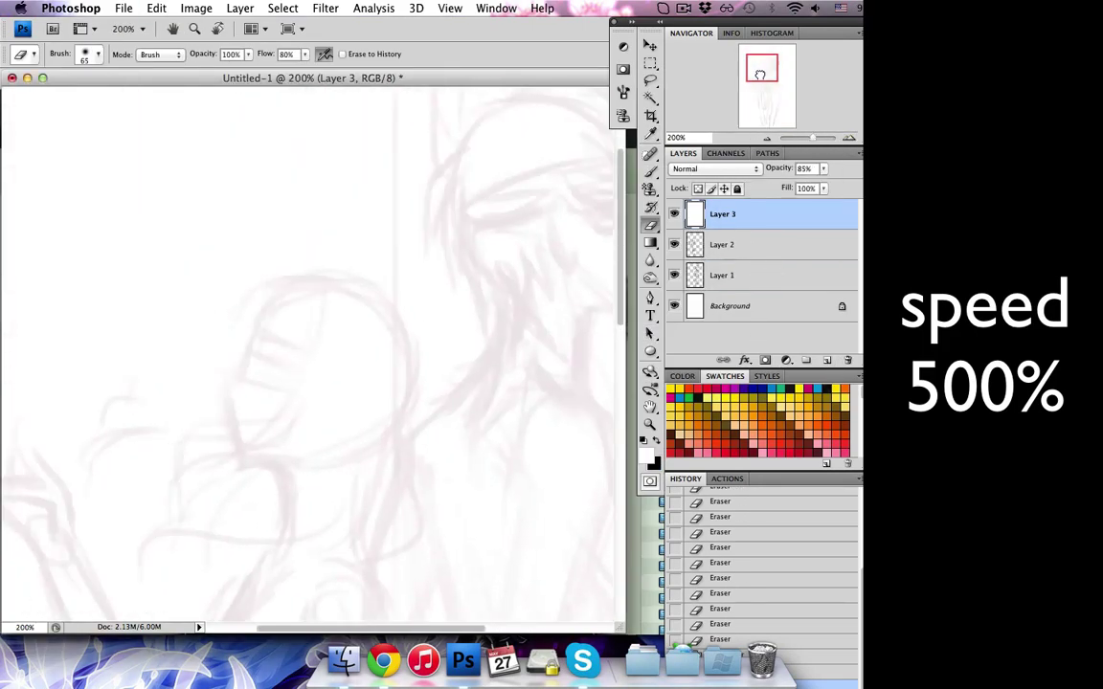
click(827, 360)
key(b)
- Resize the image to 200 percent and begin the line art with an eye line
key(ctrl+alt+i)
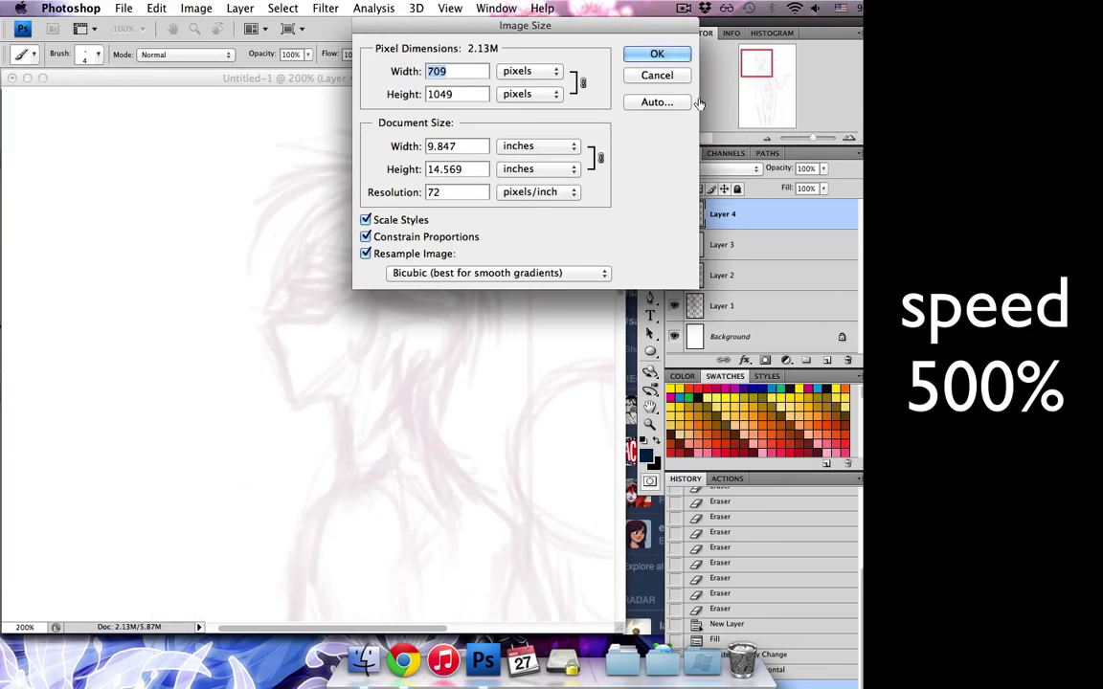
click(522, 141)
click(521, 127)
text(200)
key(Return)
drag(747, 54, 757, 62)
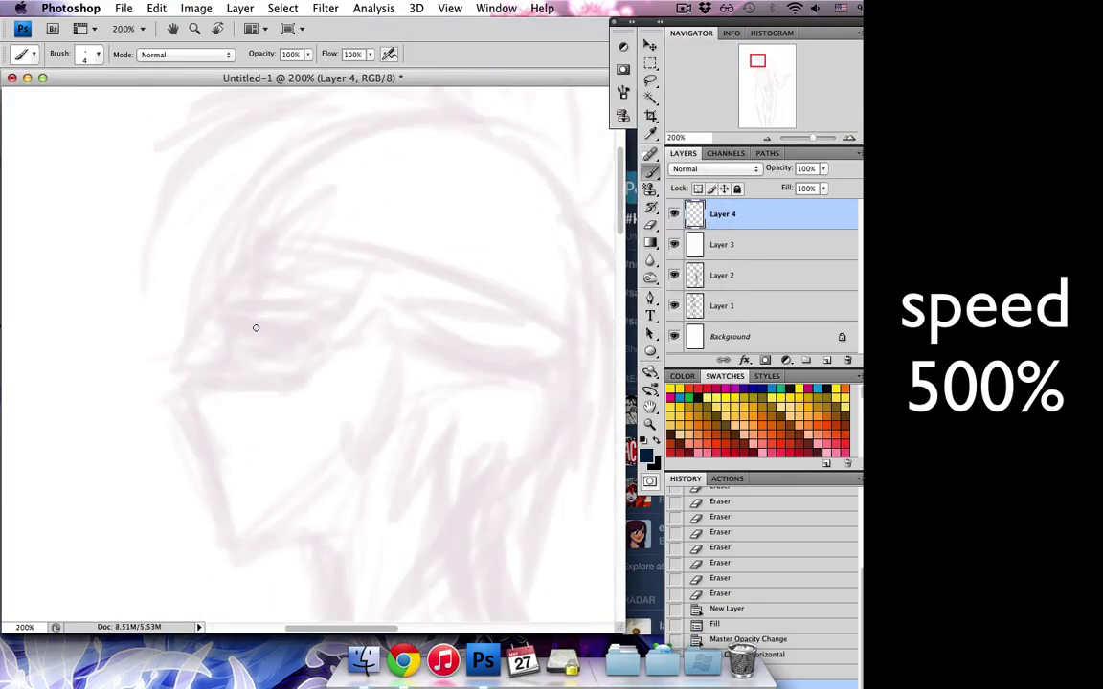
mouse_move(240, 330)
mouse_down()
mouse_move(311, 324)
mouse_move(265, 351)
mouse_move(285, 332)
mouse_move(297, 337)
mouse_up()
- Ink the man's upper eyelid, nose bridge, lips, chin and ear in dark blue
key(e)
key(b)
mouse_move(222, 309)
mouse_down()
mouse_move(346, 292)
mouse_move(251, 338)
mouse_up()
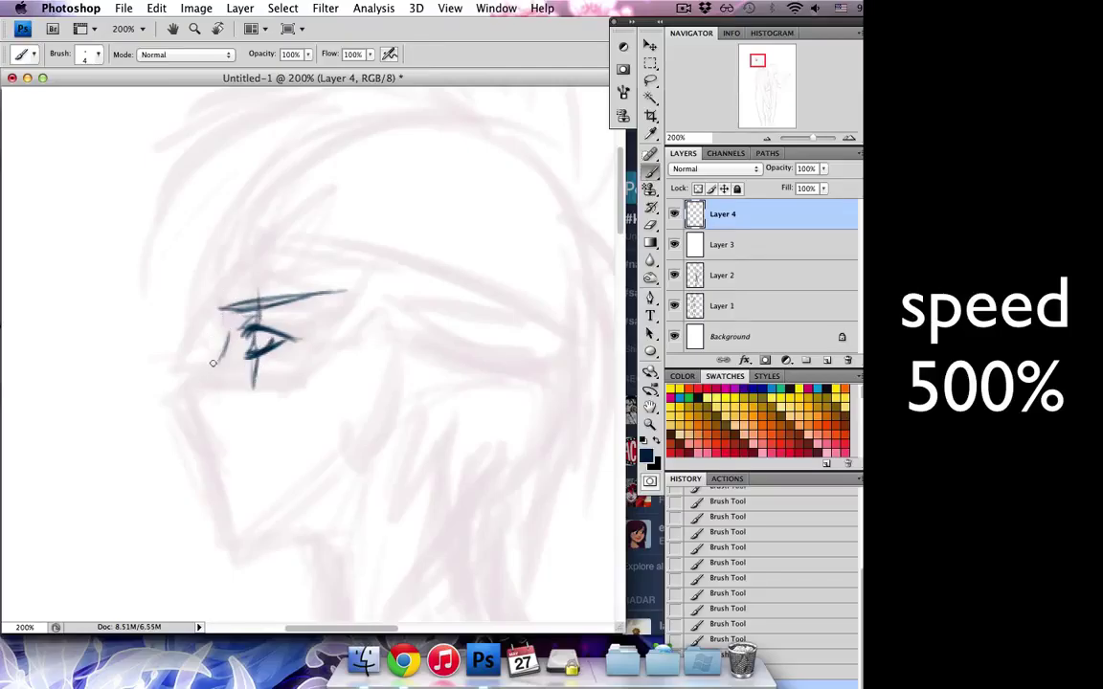
mouse_move(209, 364)
mouse_down()
mouse_move(407, 431)
mouse_move(203, 367)
mouse_up()
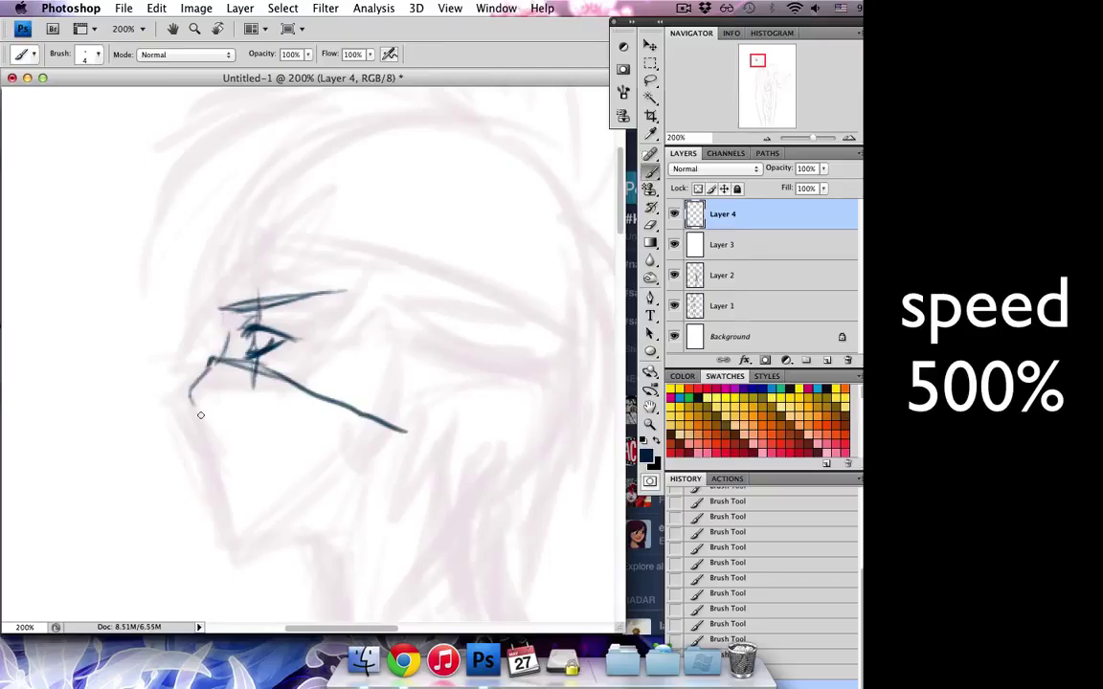
mouse_move(212, 443)
mouse_down()
mouse_move(232, 542)
mouse_move(298, 531)
mouse_up()
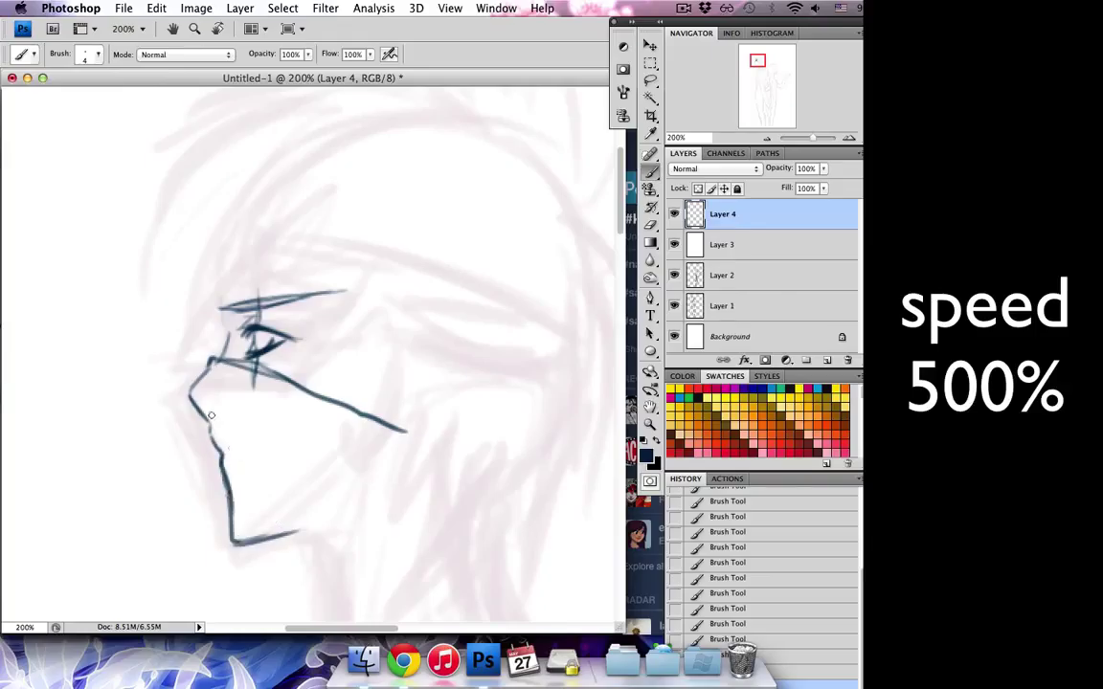
mouse_move(346, 342)
mouse_down()
mouse_move(355, 409)
mouse_move(362, 389)
mouse_move(303, 376)
mouse_move(387, 401)
mouse_move(382, 433)
mouse_up()
drag(250, 375, 411, 452)
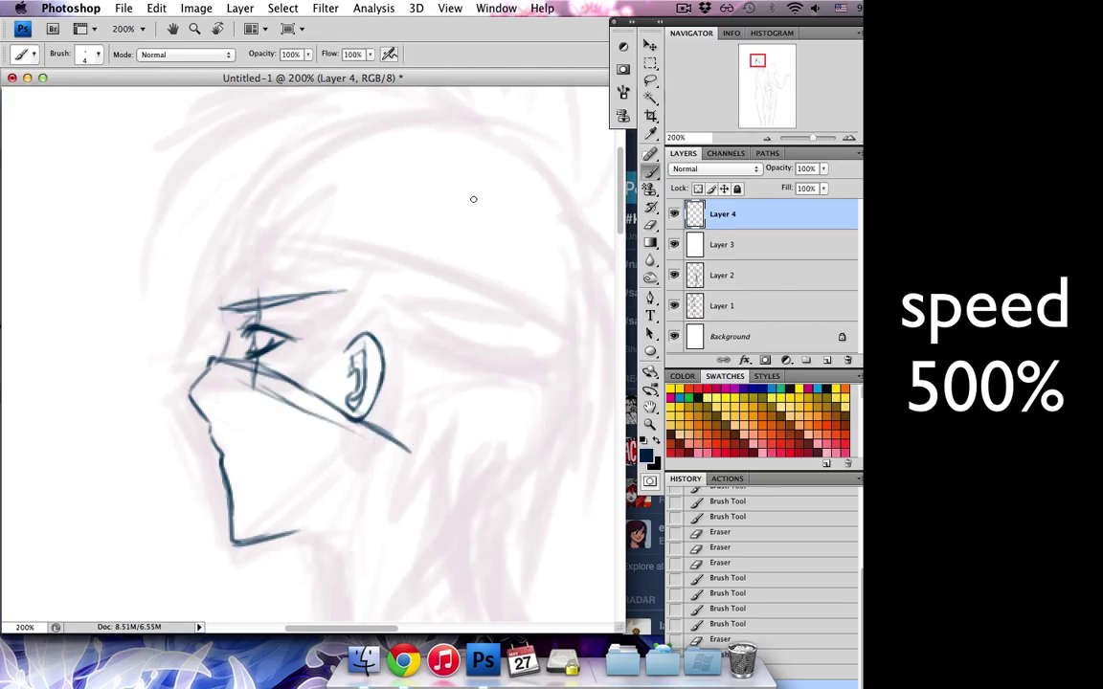
- Draw long hair strokes above the forehead, erasing and redrawing the top cleanly
drag(222, 292, 440, 304)
drag(297, 254, 459, 284)
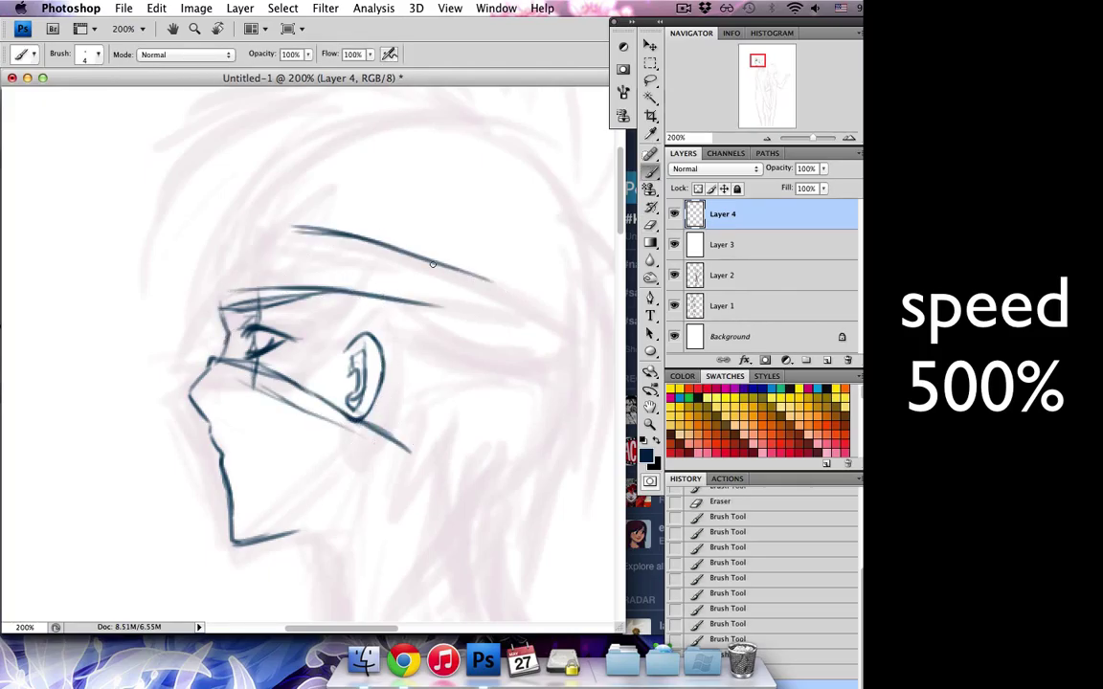
drag(292, 228, 550, 308)
mouse_move(293, 256)
mouse_down()
mouse_move(512, 321)
mouse_move(462, 293)
mouse_up()
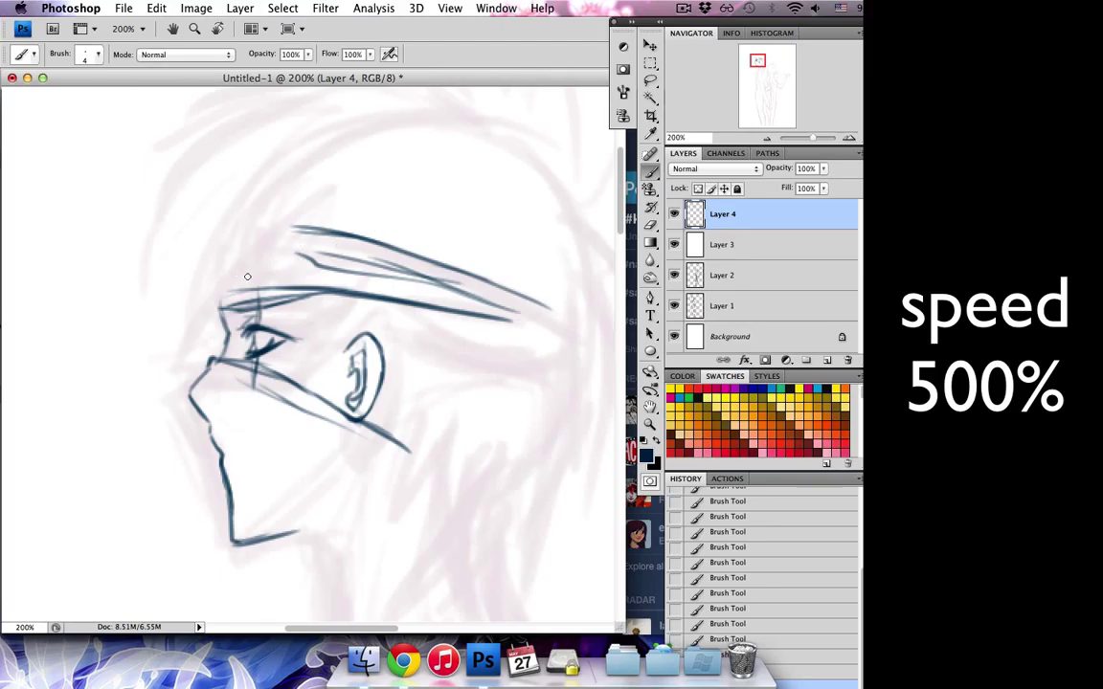
drag(292, 226, 527, 247)
drag(273, 256, 506, 251)
key(e)
drag(278, 275, 564, 307)
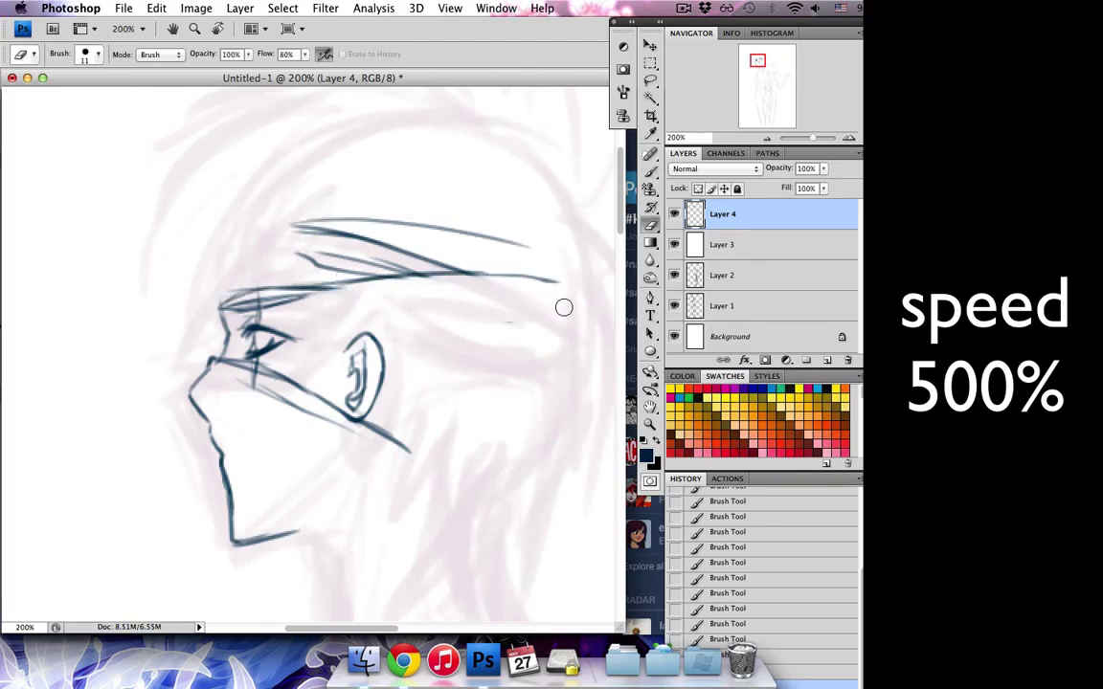
drag(288, 212, 411, 240)
key(b)
mouse_move(287, 240)
mouse_down()
mouse_move(436, 253)
mouse_move(541, 247)
mouse_up()
drag(325, 285, 560, 281)
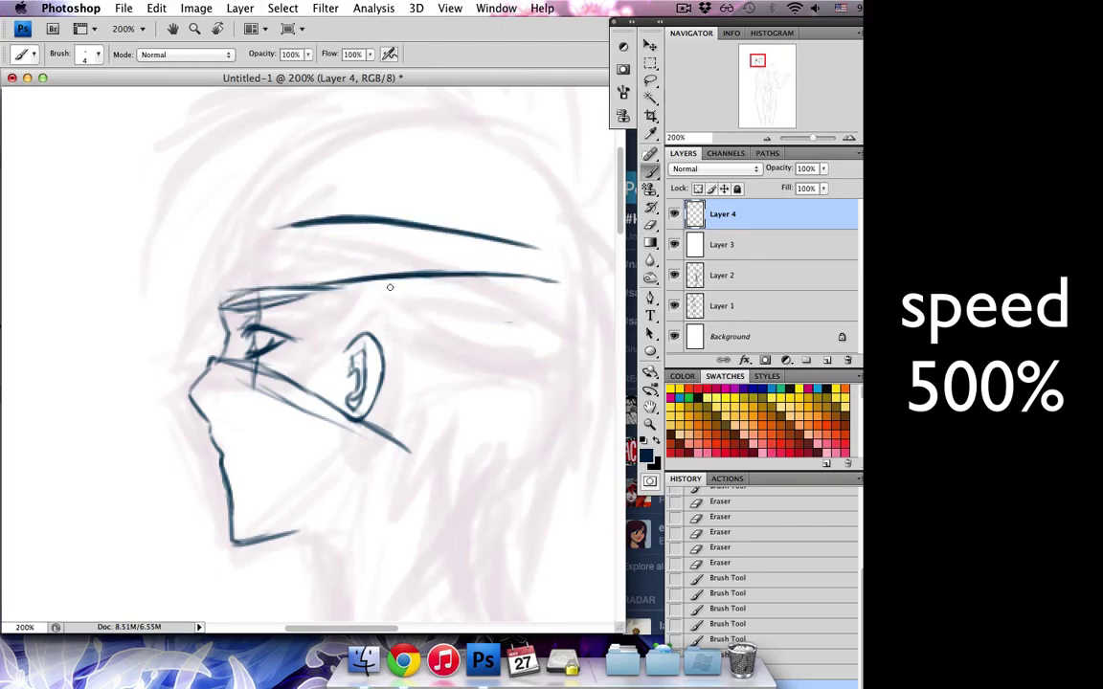
- Sweep hair strands down the left side of the head and thicken the brow line
drag(326, 203, 182, 321)
drag(277, 161, 158, 277)
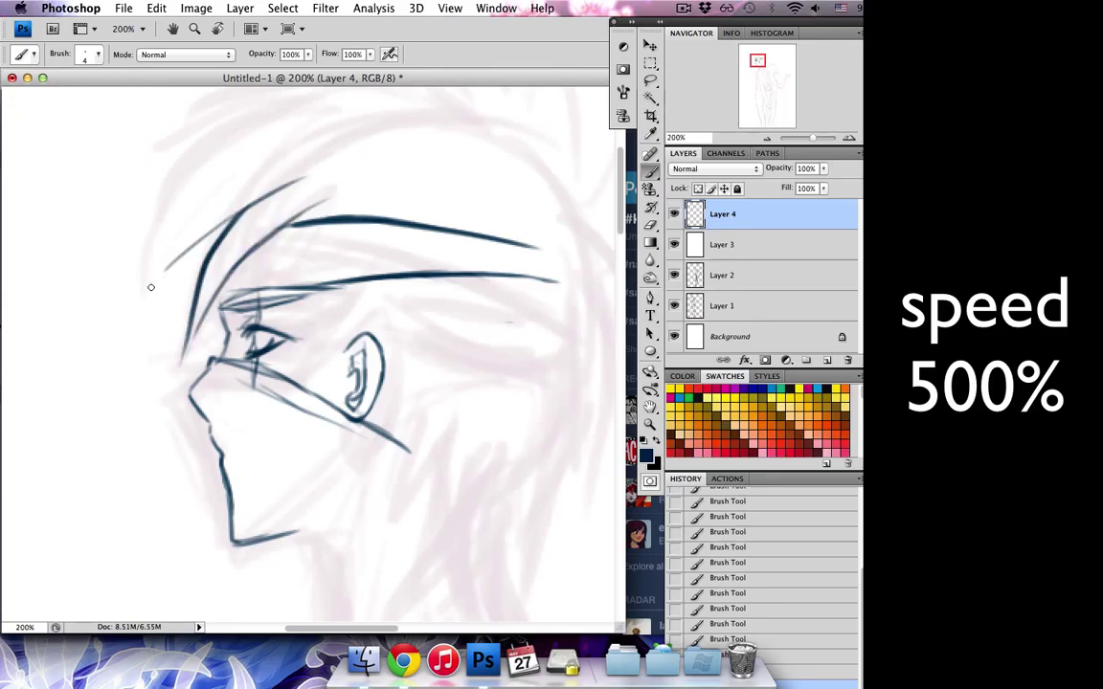
drag(201, 187, 134, 304)
drag(280, 120, 141, 196)
drag(364, 99, 143, 192)
drag(230, 206, 151, 268)
mouse_move(215, 301)
mouse_down()
mouse_move(326, 288)
mouse_move(221, 328)
mouse_up()
- Add hair strands sweeping across the brow and erase stray sketch lines
drag(235, 260, 421, 283)
drag(254, 210, 474, 294)
drag(239, 268, 498, 314)
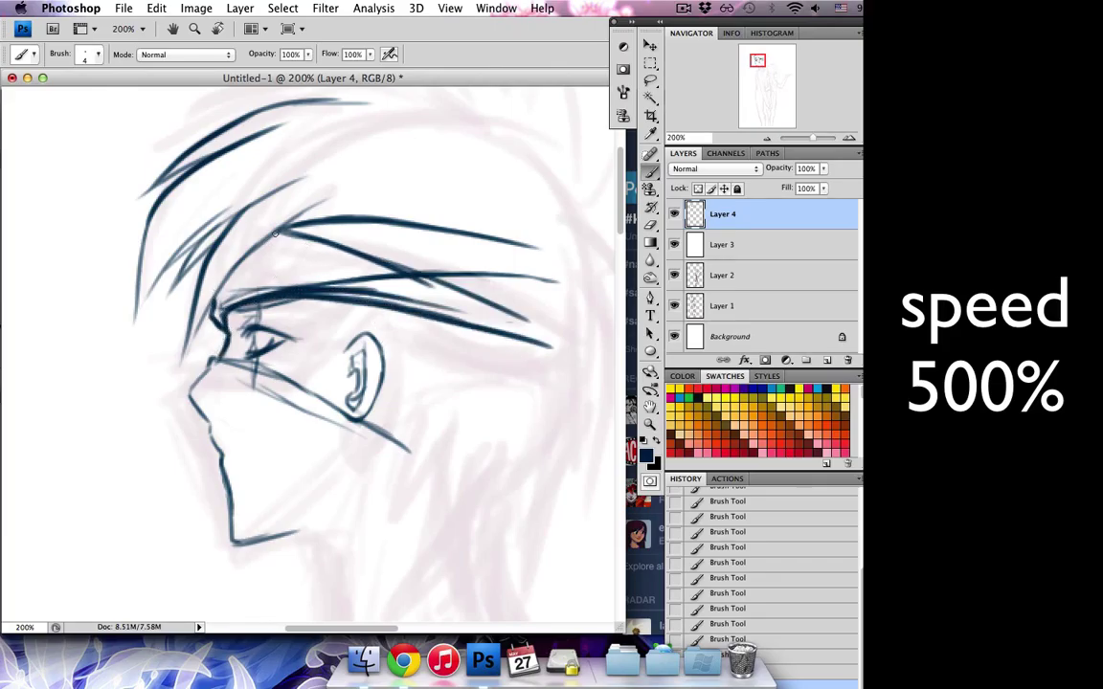
drag(287, 239, 498, 283)
key(e)
drag(431, 218, 513, 266)
key(b)
drag(403, 244, 564, 316)
key(e)
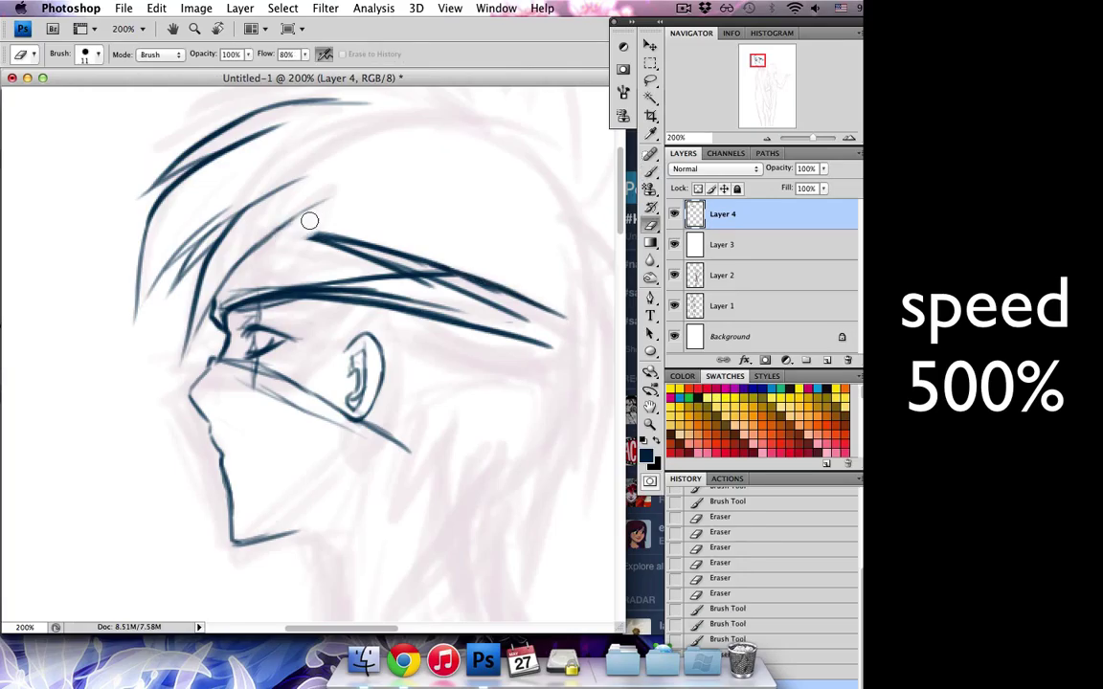
key(b)
mouse_move(326, 205)
mouse_down()
mouse_move(260, 251)
mouse_move(277, 213)
mouse_up()
- Draw a spiky hair outline across the top of the head with upper-left strands
drag(458, 375, 400, 499)
drag(479, 196, 514, 362)
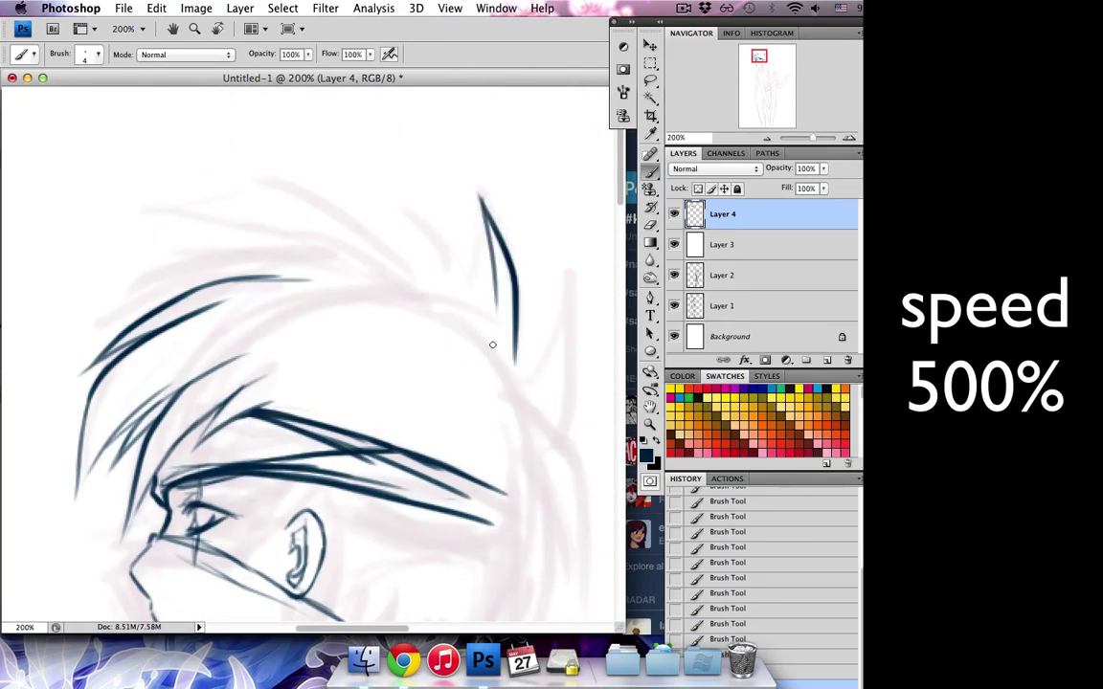
drag(460, 278, 416, 201)
mouse_move(392, 251)
mouse_down()
mouse_move(177, 196)
mouse_move(345, 260)
mouse_up()
key(e)
mouse_move(143, 210)
mouse_down()
mouse_move(268, 215)
mouse_move(230, 201)
mouse_up()
key(b)
mouse_move(230, 196)
mouse_down()
mouse_move(283, 212)
mouse_move(231, 209)
mouse_move(151, 250)
mouse_up()
mouse_move(221, 219)
mouse_down()
mouse_move(142, 277)
mouse_move(319, 218)
mouse_up()
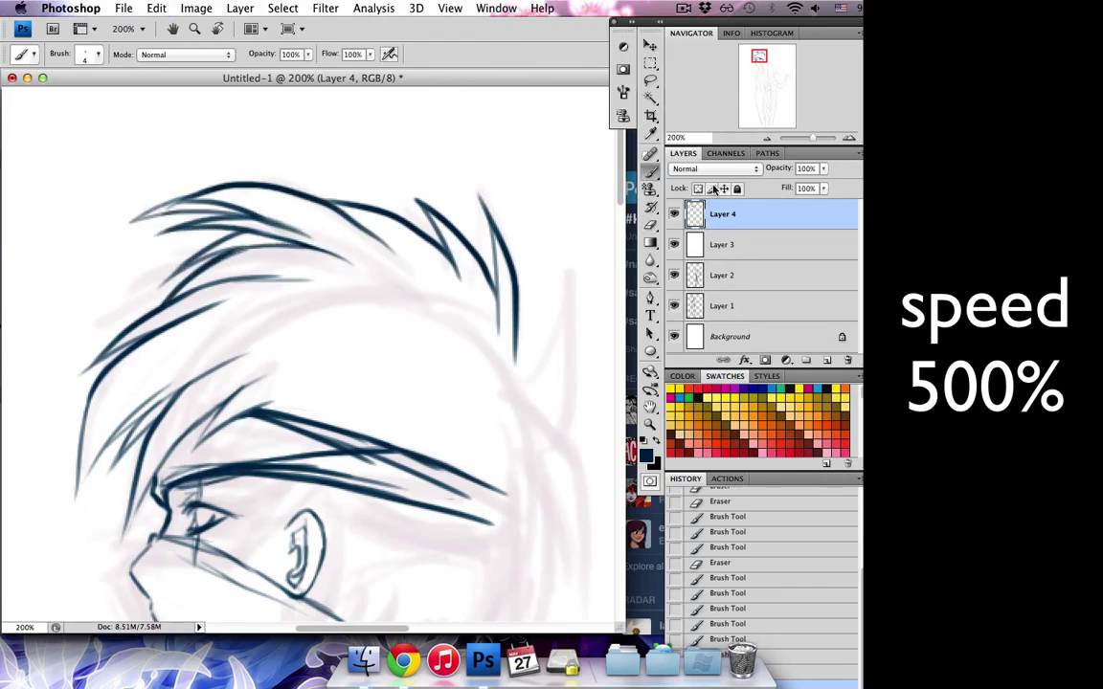
- Draw the chin and neck lines, erasing the stray vertical neck stroke
scroll(383, 383, down, 10)
mouse_move(292, 337)
mouse_down()
mouse_move(393, 356)
mouse_move(388, 440)
mouse_move(383, 359)
mouse_up()
key(e)
key(b)
mouse_move(482, 375)
mouse_down()
mouse_move(354, 406)
mouse_move(367, 505)
mouse_up()
key(e)
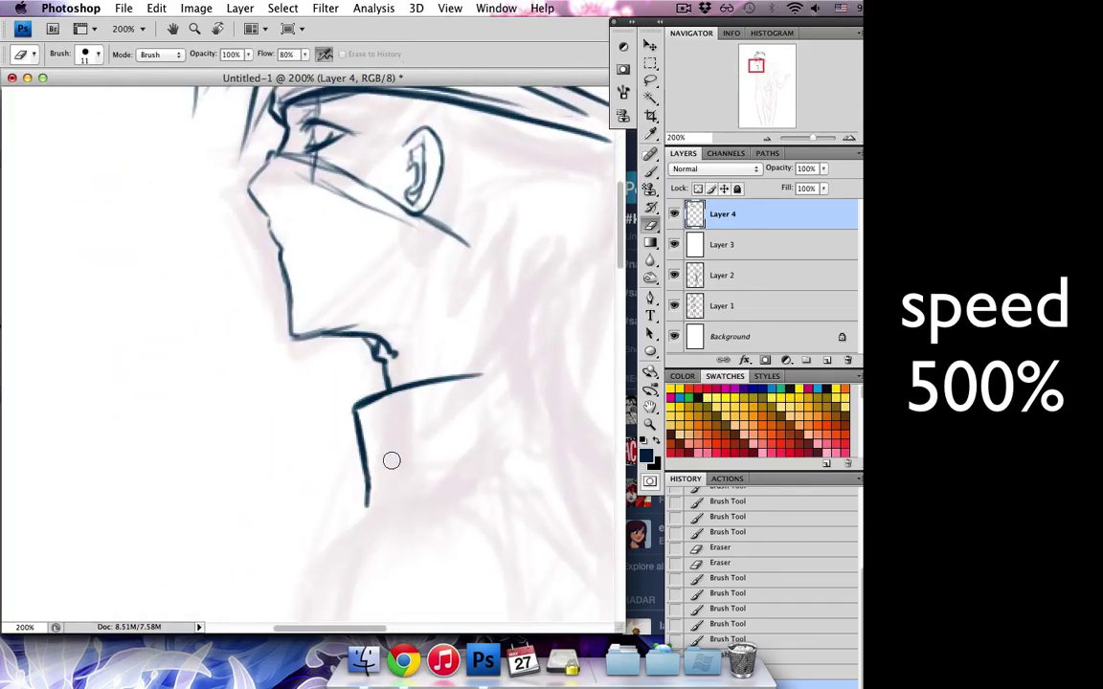
scroll(388, 440, up, 5)
- Lasso the headband area, fill it solid dark, and add small lines near the eye
key(l)
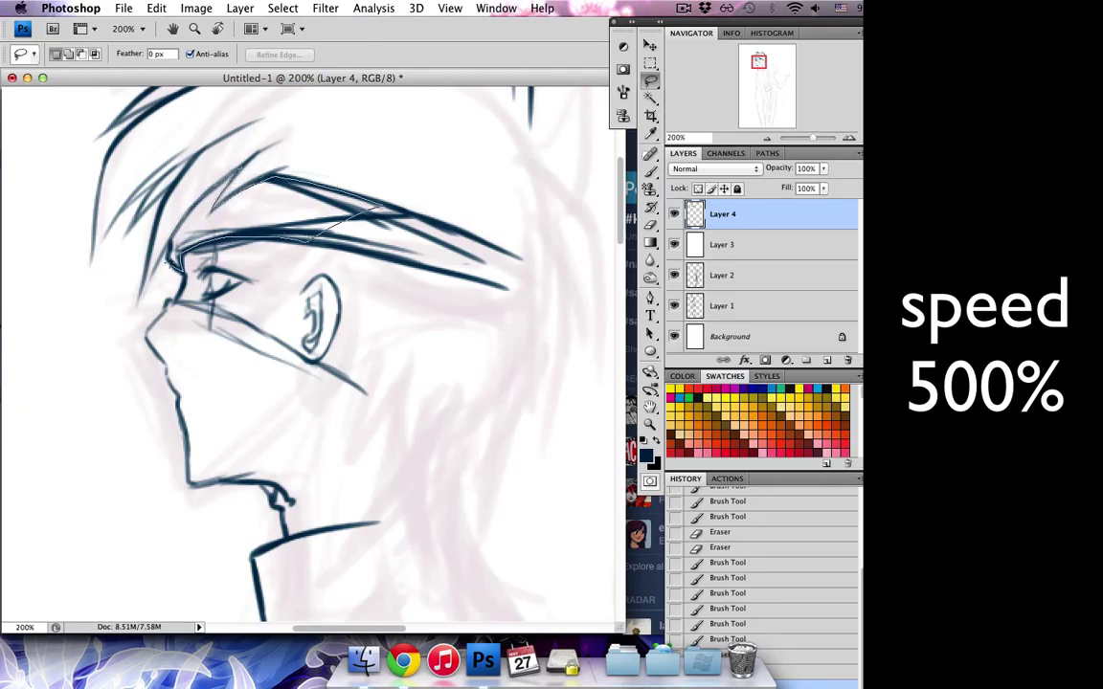
key(shift+F5)
key(Return)
key(ctrl+d)
key(b)
mouse_move(190, 246)
mouse_down()
mouse_move(195, 262)
mouse_move(209, 260)
mouse_move(213, 283)
mouse_move(201, 273)
mouse_move(210, 258)
mouse_move(197, 270)
mouse_up()
key(e)
key(b)
key(e)
key(l)
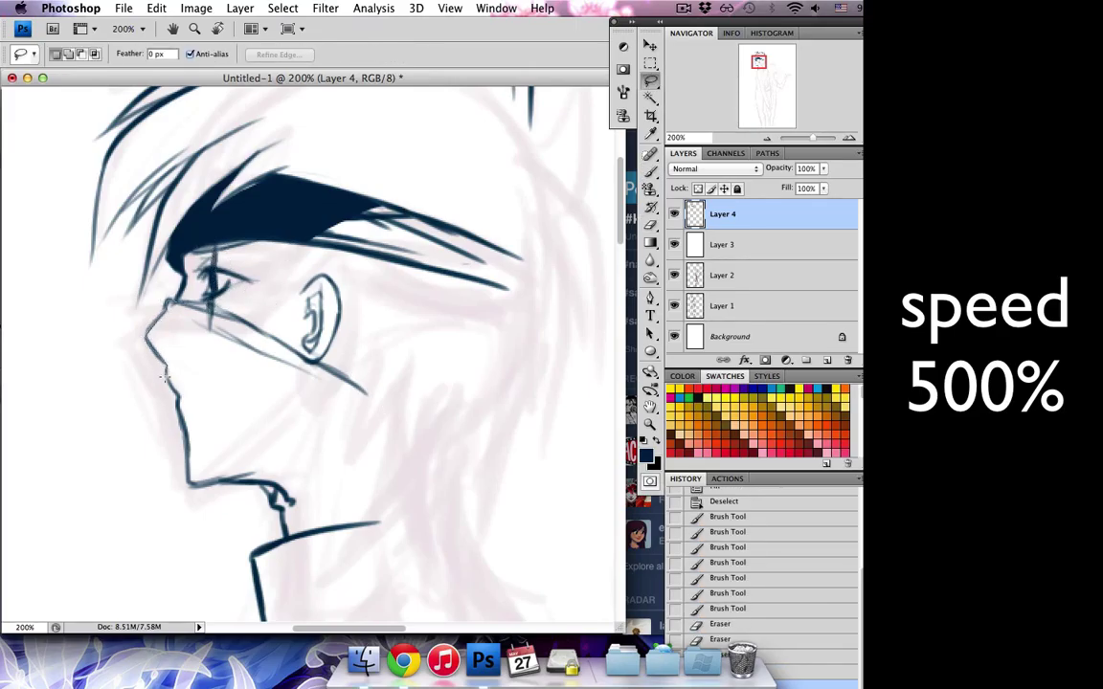
- Fill the lassoed lower face with dark blue as a mask and refine its edge
drag(275, 478, 269, 478)
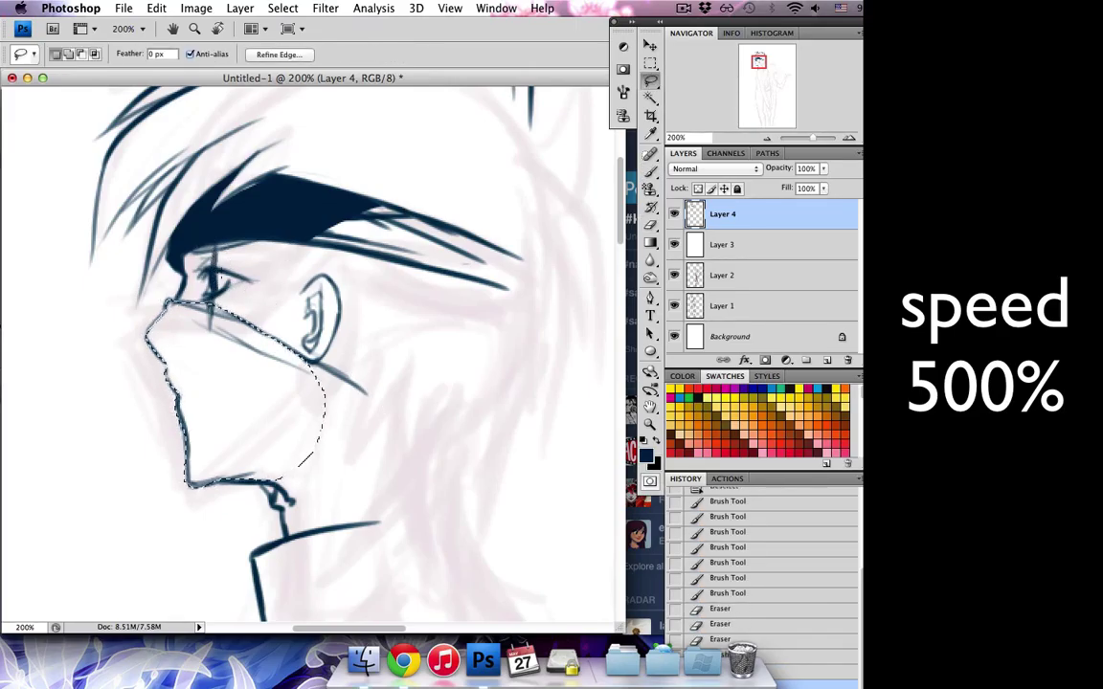
key(shift+BackSpace)
key(Return)
key(super+d)
key(b)
drag(192, 428, 236, 473)
mouse_move(152, 275)
mouse_down()
mouse_move(128, 303)
mouse_move(132, 323)
mouse_up()
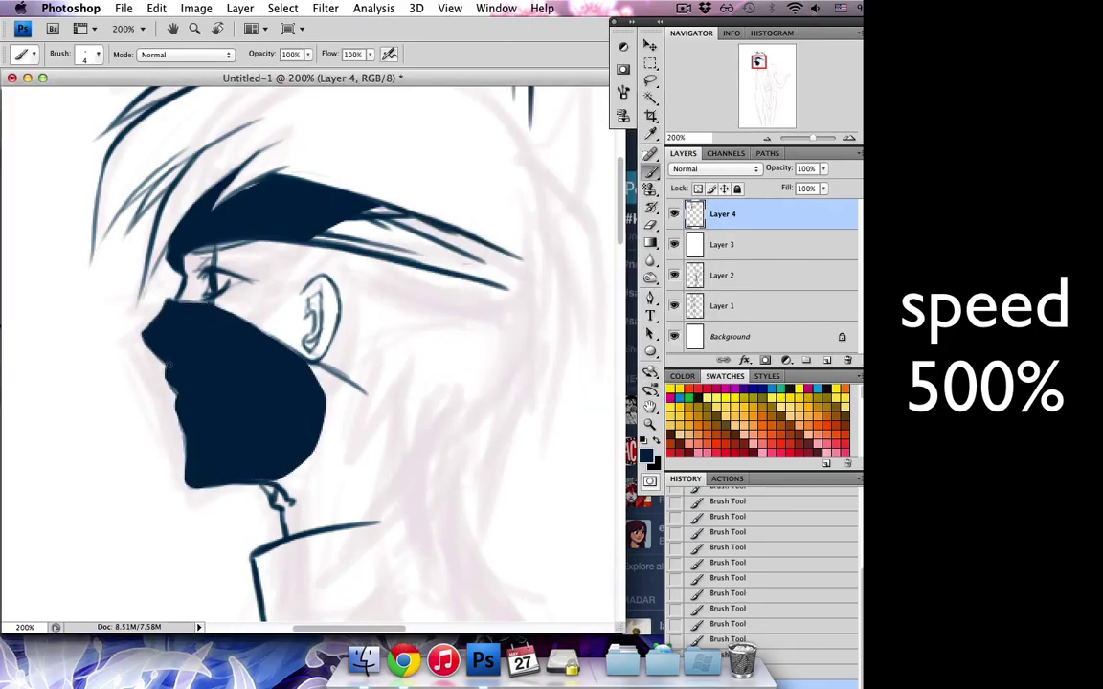
- Add hair strands near the top of the head and spikes right of the brow
scroll(196, 413, up, 5)
drag(307, 129, 392, 187)
drag(324, 181, 380, 199)
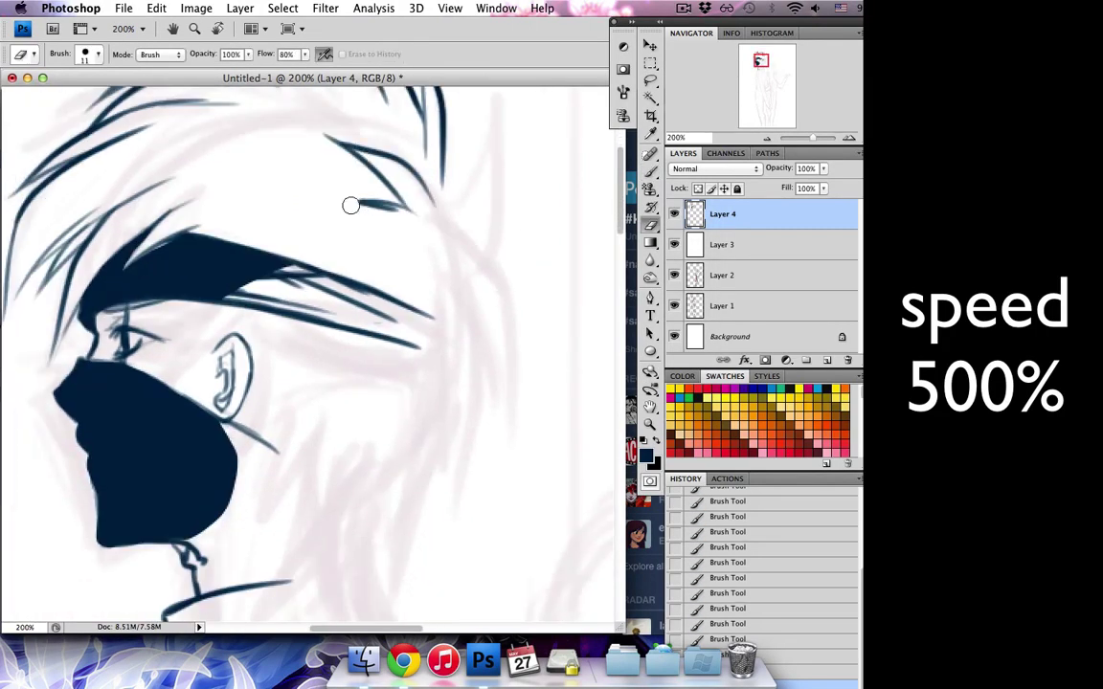
drag(428, 91, 397, 172)
mouse_move(471, 103)
mouse_down()
mouse_move(435, 205)
mouse_move(514, 213)
mouse_up()
mouse_move(468, 244)
mouse_down()
mouse_move(524, 312)
mouse_move(483, 407)
mouse_up()
drag(442, 227, 400, 391)
drag(420, 261, 378, 362)
key(e)
drag(458, 333, 436, 390)
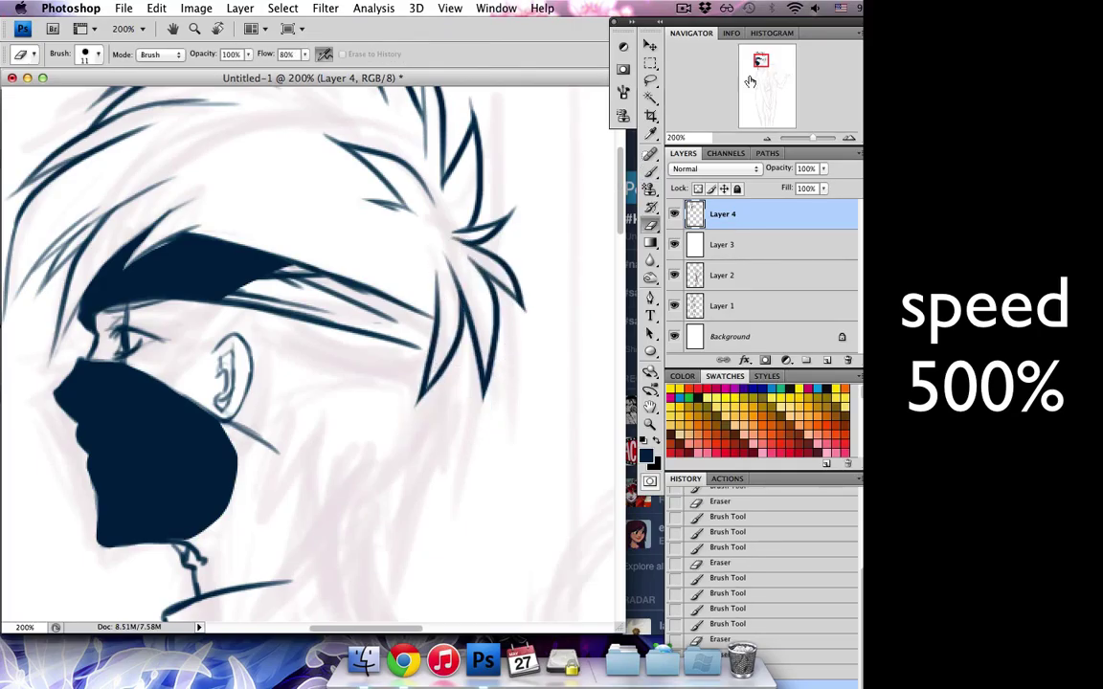
scroll(184, 219, down, 3)
- Add hair strands between brow and ear and spikes down the back of the head
drag(178, 192, 146, 263)
mouse_move(213, 216)
mouse_down()
mouse_move(154, 260)
mouse_move(149, 247)
mouse_up()
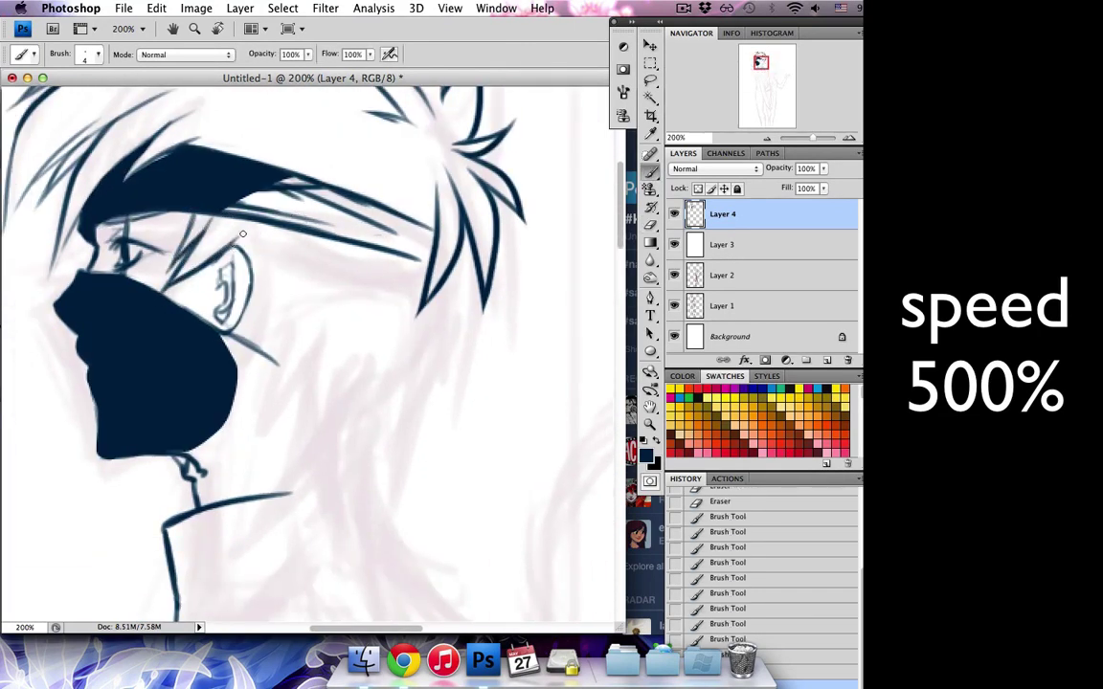
mouse_move(225, 285)
mouse_down()
mouse_move(212, 308)
mouse_move(251, 368)
mouse_move(234, 365)
mouse_up()
key(e)
key(b)
mouse_move(237, 307)
mouse_down()
mouse_move(247, 435)
mouse_move(318, 376)
mouse_up()
drag(432, 226, 419, 314)
mouse_move(452, 251)
mouse_down()
mouse_move(448, 347)
mouse_move(343, 467)
mouse_up()
- Add and trim hair strands below the ear
key(e)
drag(369, 288, 356, 308)
scroll(574, 187, down, 5)
key(b)
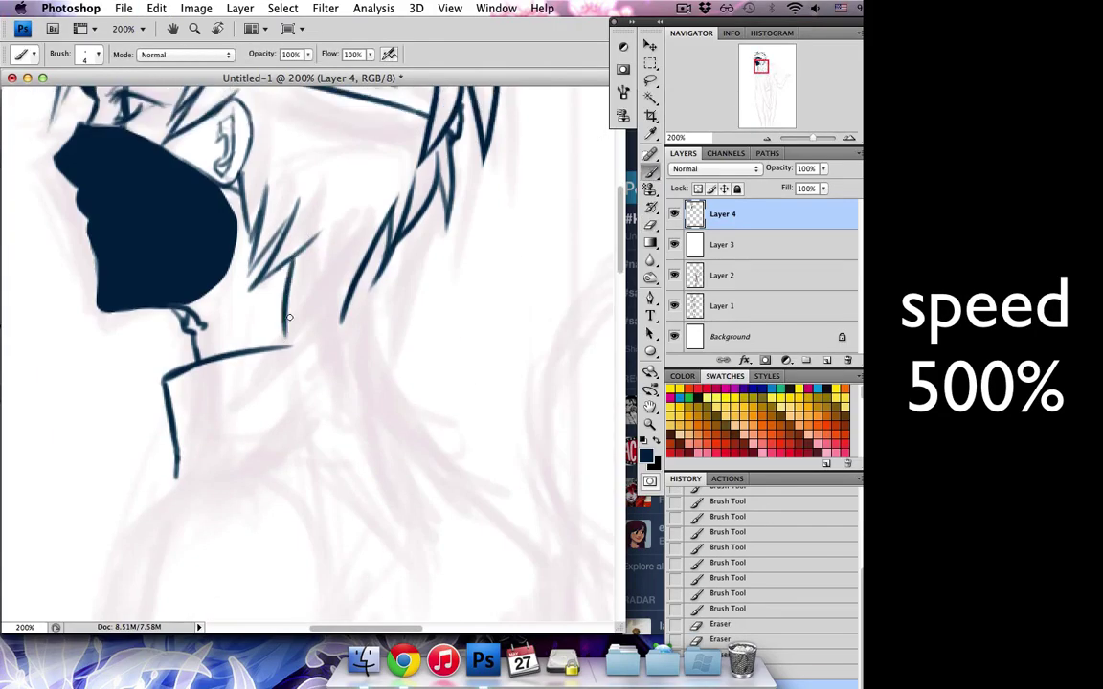
drag(320, 248, 287, 326)
key(e)
drag(292, 273, 282, 335)
key(b)
drag(337, 202, 295, 306)
drag(287, 263, 300, 342)
drag(398, 271, 489, 333)
- Clean the mask's upper edge and extend the dark mask downward with two more fills
key(l)
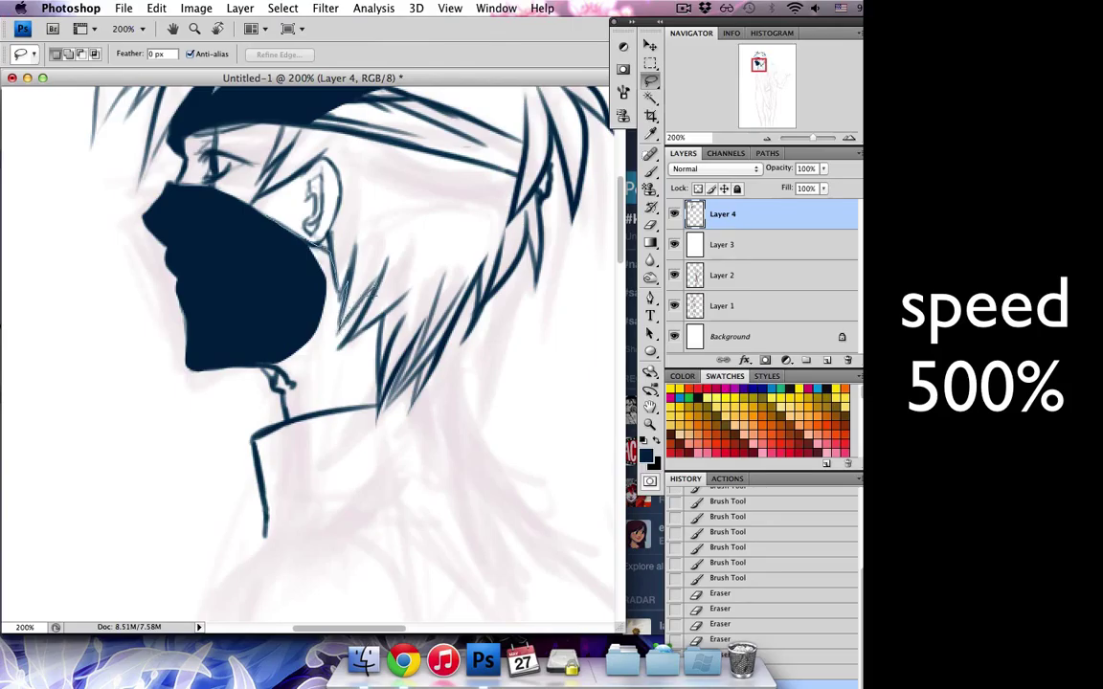
key(e)
drag(311, 240, 290, 225)
drag(335, 260, 327, 251)
key(l)
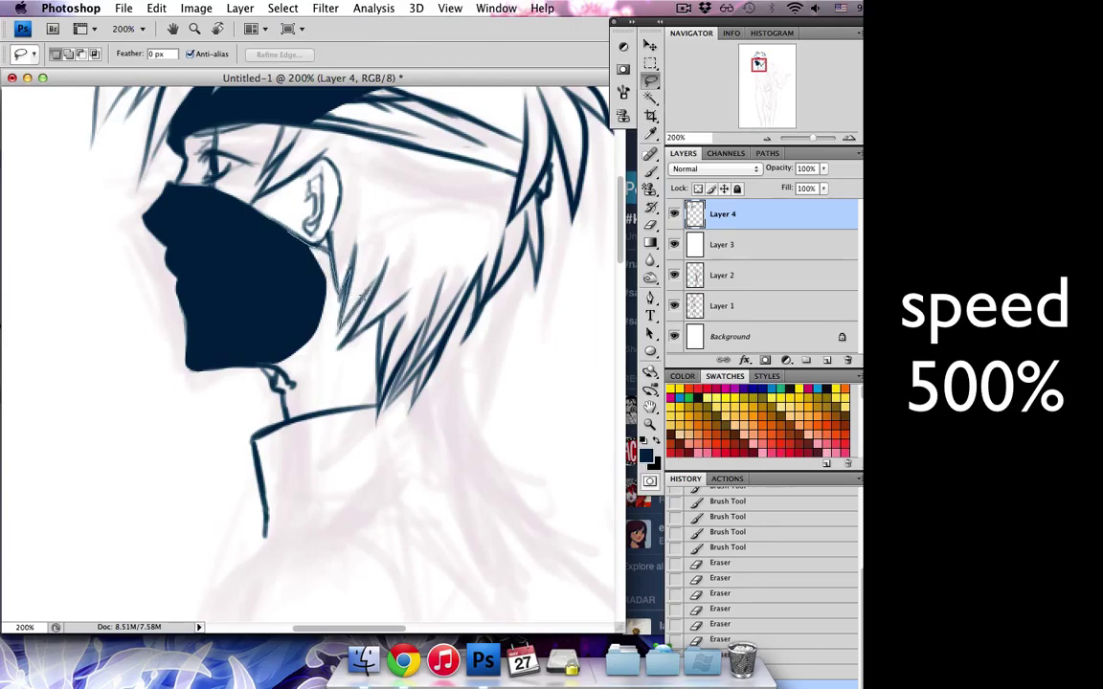
key(shift+BackSpace)
drag(287, 382, 273, 378)
key(Return)
key(ctrl+d)
key(shift+BackSpace)
key(Return)
key(ctrl+d)
key(b)
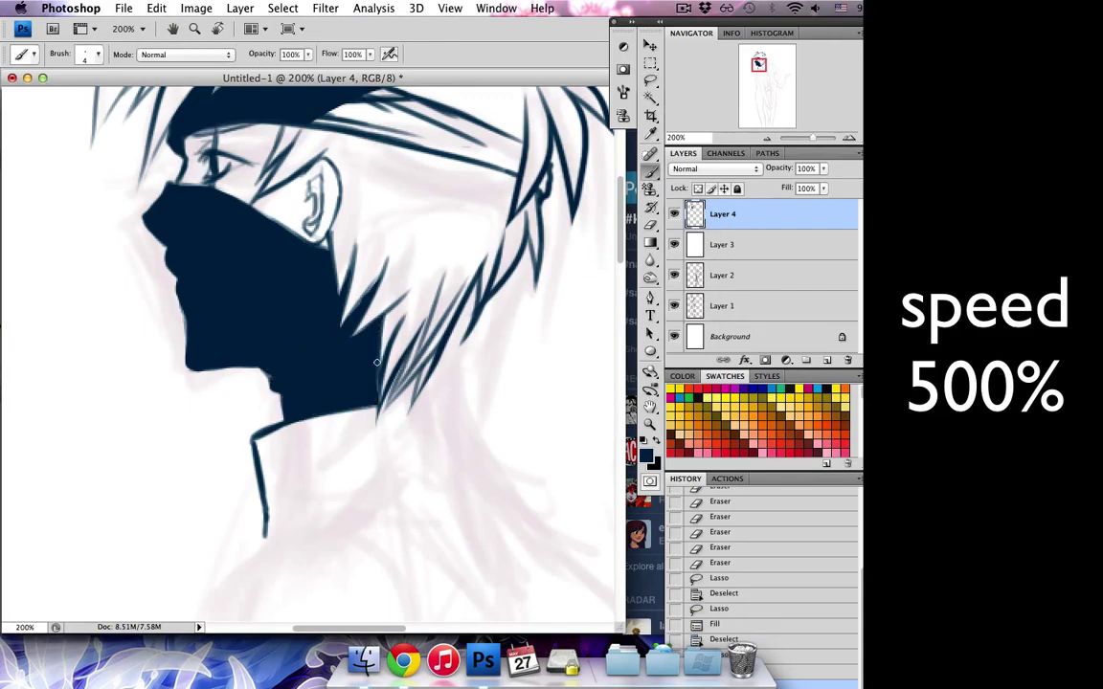
- Paint hair strands along the mask edge and trim their ends
drag(372, 310, 344, 364)
drag(388, 308, 356, 365)
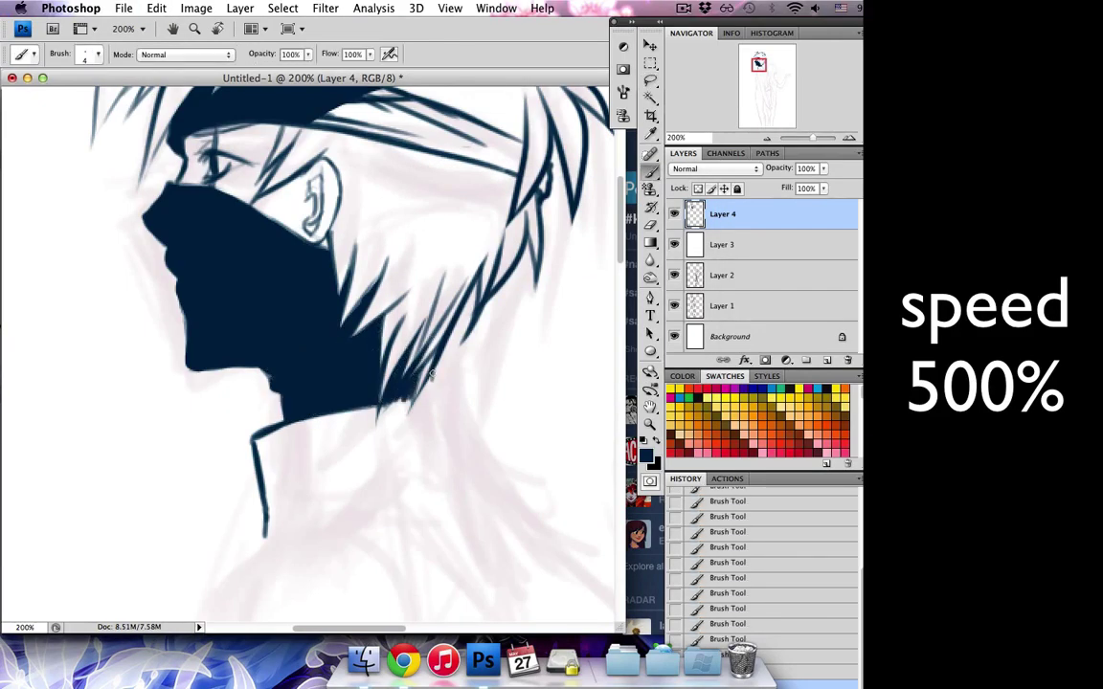
drag(450, 261, 398, 322)
key(e)
drag(435, 230, 457, 297)
drag(422, 260, 389, 340)
- Add more strands near the mask edge, trimming between brush passes
key(b)
mouse_move(406, 304)
mouse_down()
mouse_move(384, 360)
mouse_move(370, 358)
mouse_move(390, 358)
mouse_up()
key(e)
mouse_move(425, 268)
mouse_down()
mouse_move(374, 345)
mouse_move(432, 358)
mouse_up()
key(b)
drag(400, 303, 378, 348)
drag(408, 285, 363, 353)
drag(384, 312, 367, 343)
- Ink strands at the collar's back edge and zoom out to 66.7% to view the figure
mouse_move(386, 402)
mouse_down()
mouse_move(443, 283)
mouse_move(417, 284)
mouse_up()
mouse_move(443, 241)
mouse_down()
mouse_move(410, 280)
mouse_move(471, 376)
mouse_up()
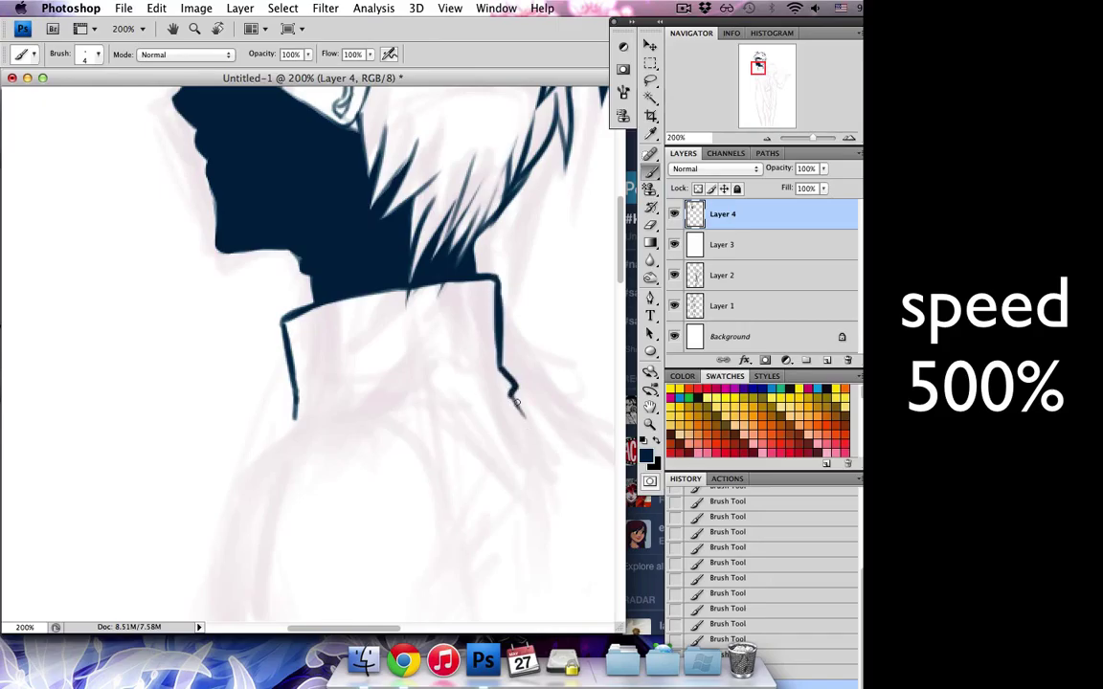
key(ctrl+minus)
key(ctrl+minus)
mouse_move(743, 77)
mouse_down()
mouse_move(743, 103)
mouse_move(763, 58)
mouse_up()
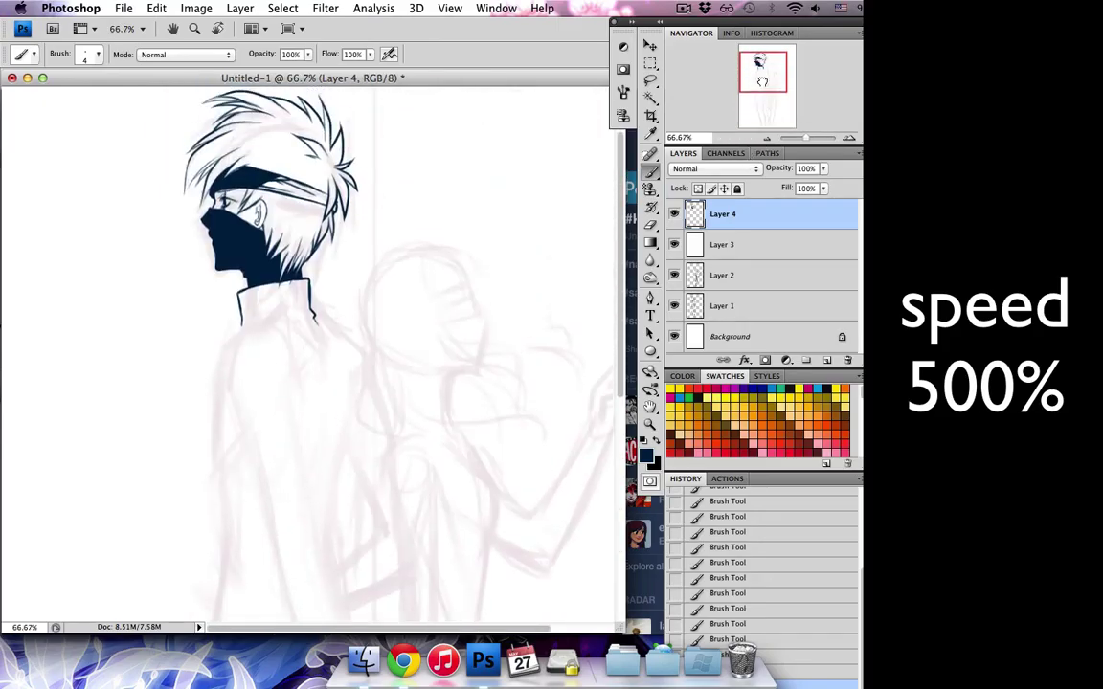
- Ink a hair stroke, the girl's nose bridge and profile line, and rework her eye lines
key(ctrl+plus)
key(ctrl+plus)
mouse_move(351, 218)
mouse_down()
mouse_move(304, 261)
mouse_move(356, 226)
mouse_up()
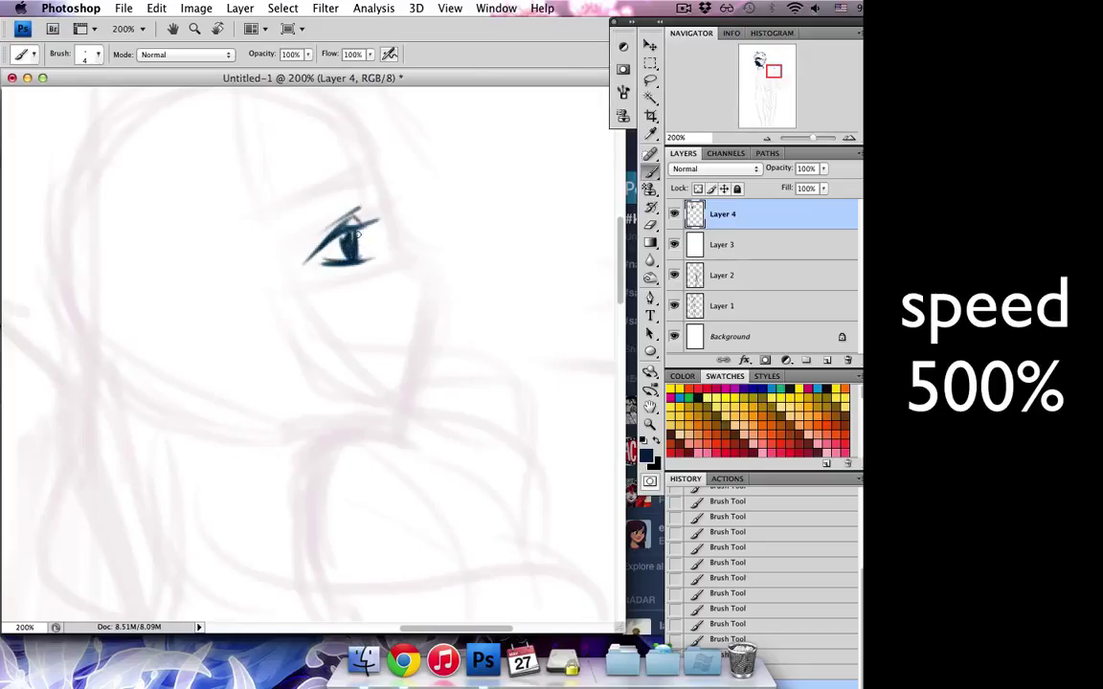
drag(381, 198, 432, 275)
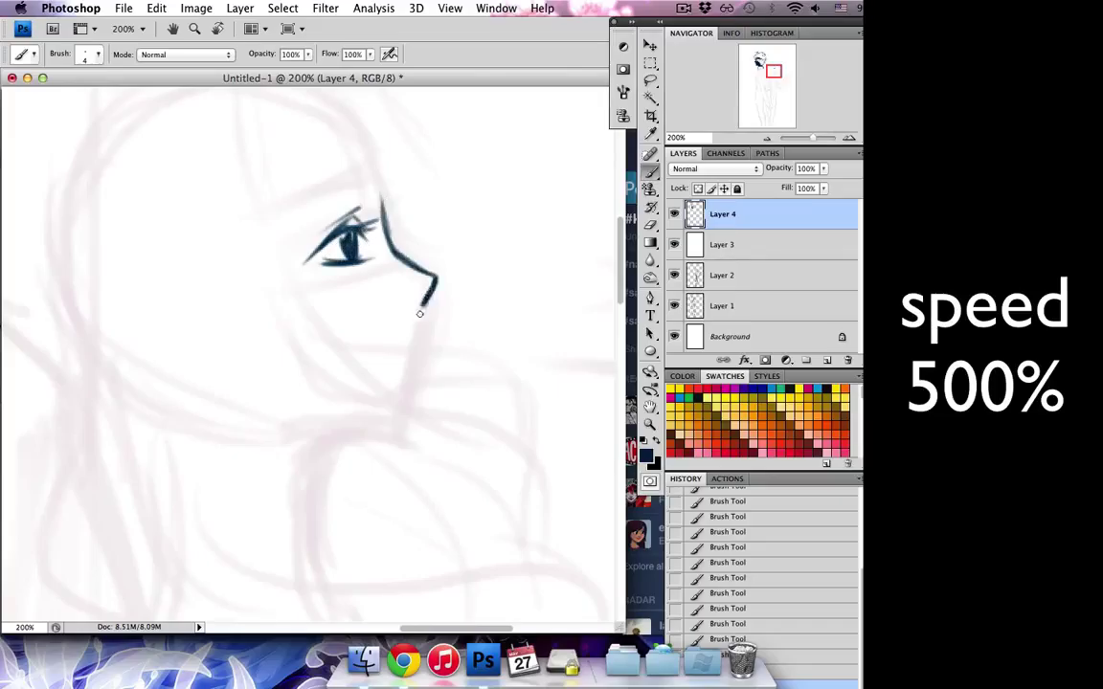
drag(413, 352, 407, 426)
key(e)
key(b)
key(e)
mouse_move(345, 250)
mouse_down()
mouse_move(321, 264)
mouse_move(347, 234)
mouse_move(374, 231)
mouse_up()
key(b)
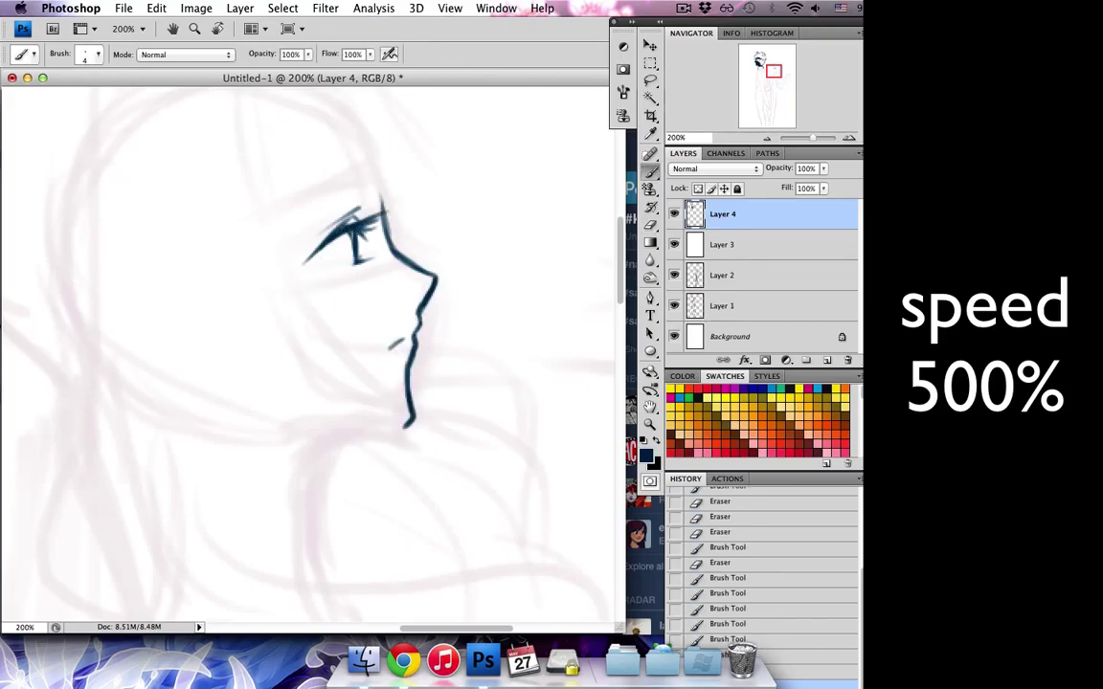
drag(292, 241, 323, 231)
- Clean up the eyelid, chin and neck lines, and redraw the jaw curving into the neck
key(e)
drag(383, 351, 396, 340)
key(b)
drag(309, 234, 322, 211)
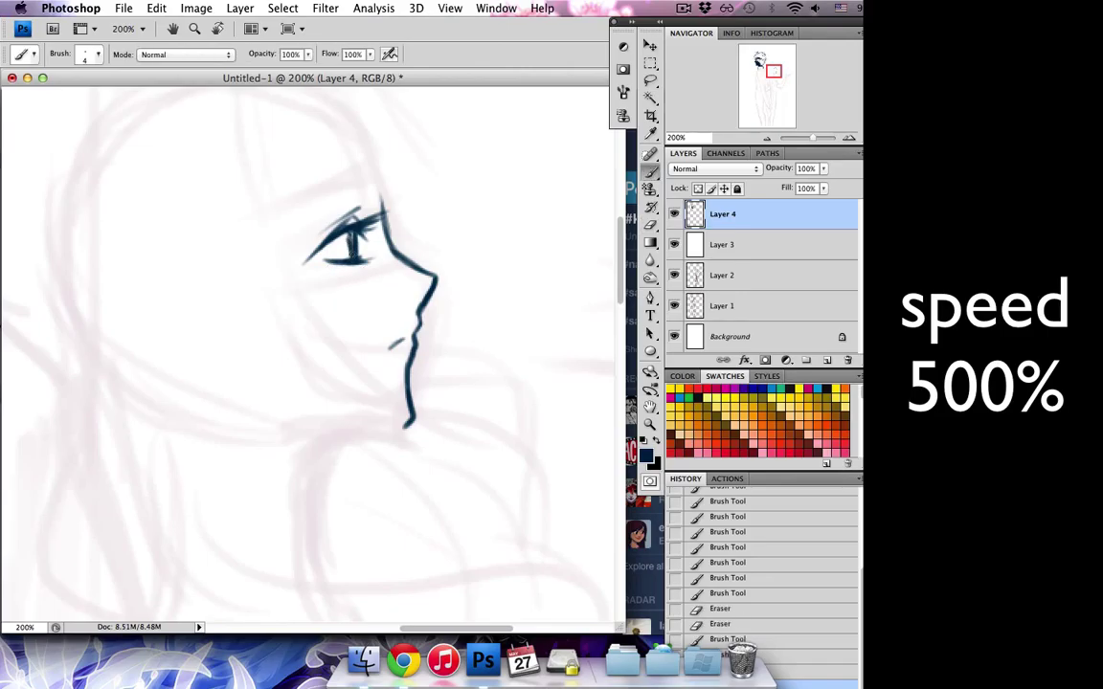
key(e)
drag(410, 356, 410, 394)
key(b)
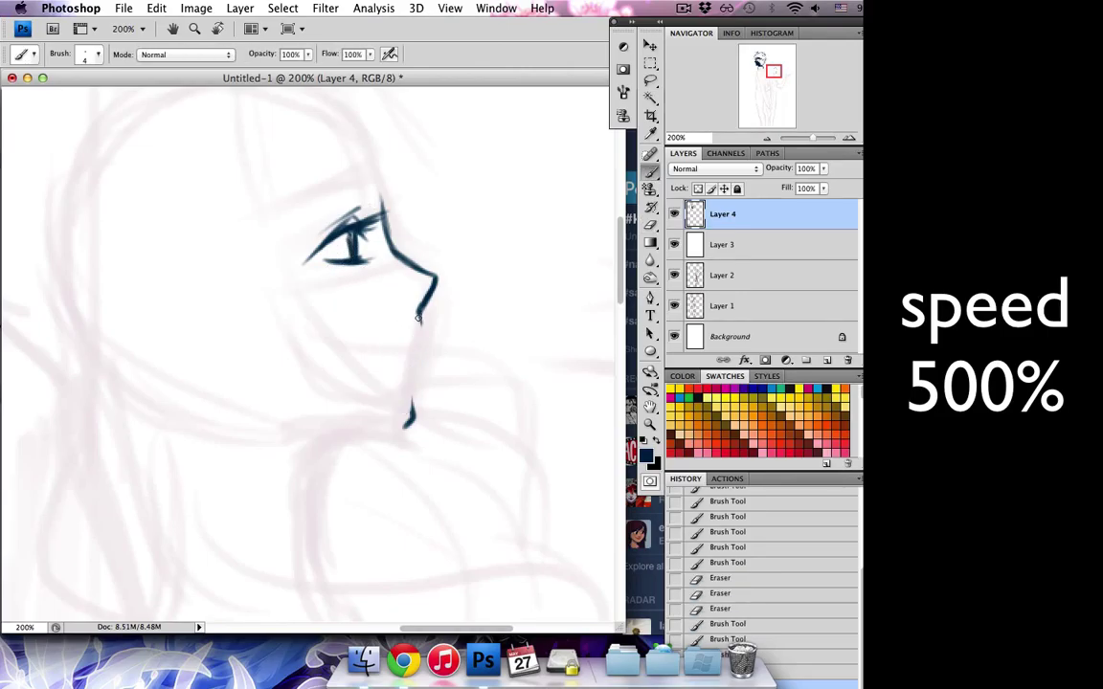
mouse_move(419, 315)
mouse_down()
mouse_move(411, 352)
mouse_move(322, 436)
mouse_up()
key(e)
drag(414, 399, 367, 382)
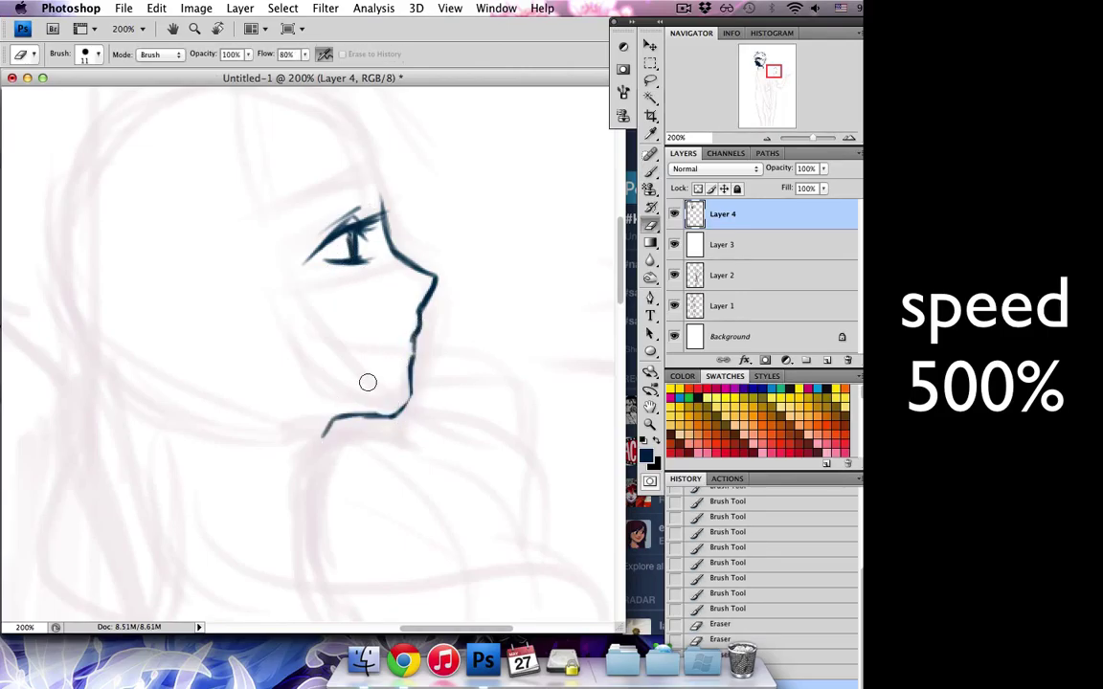
key(b)
drag(418, 316, 408, 407)
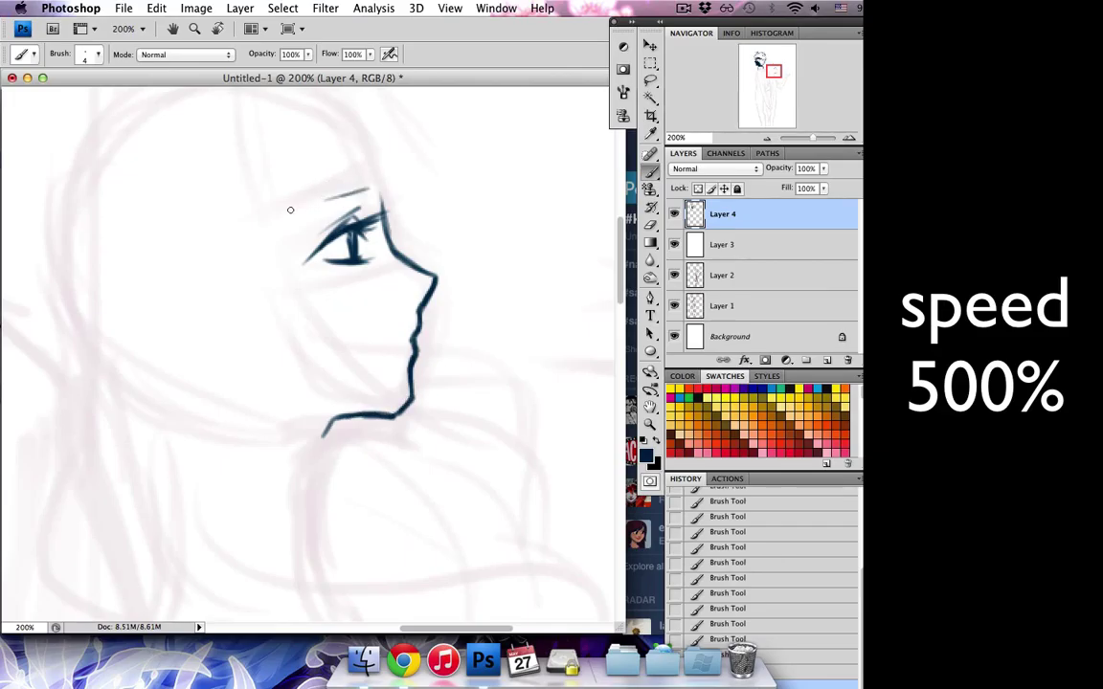
- Extend the eyebrow and ink hair strands over the forehead, beside the face and across the neck
drag(290, 210, 373, 185)
key(e)
key(b)
mouse_move(362, 141)
mouse_down()
mouse_move(340, 116)
mouse_move(377, 153)
mouse_move(353, 206)
mouse_up()
drag(312, 101, 289, 197)
mouse_move(301, 102)
mouse_down()
mouse_move(316, 324)
mouse_move(405, 421)
mouse_up()
drag(253, 240, 340, 388)
drag(330, 484, 407, 522)
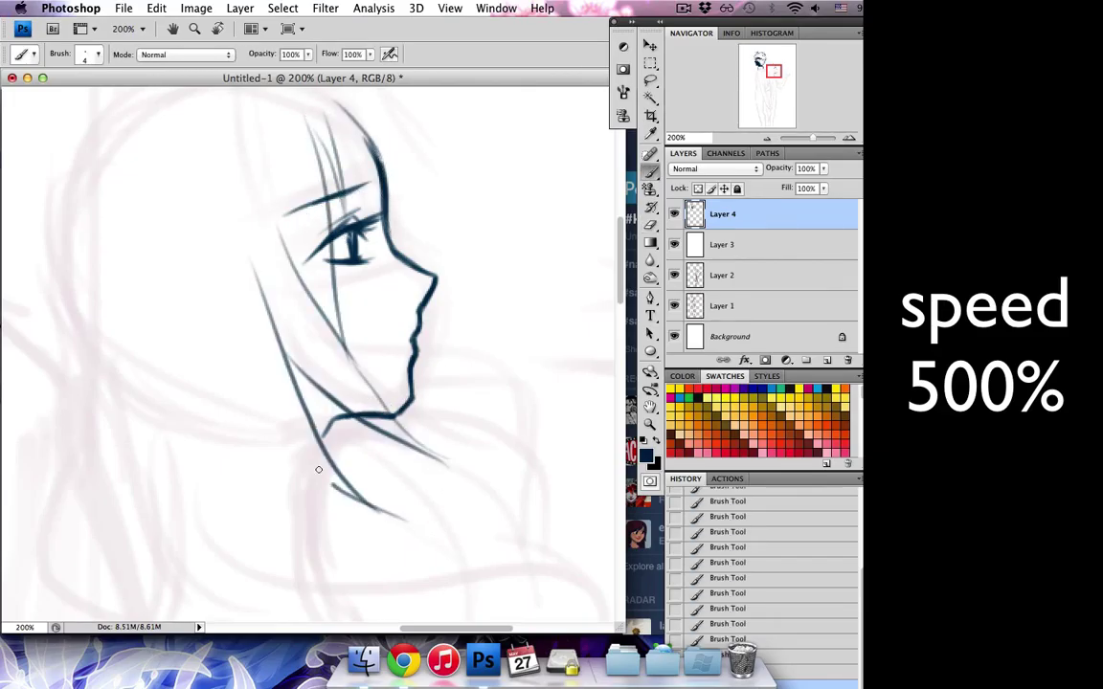
- Ink and thicken the hair strands flowing past the girl's neck
drag(276, 355, 290, 450)
drag(283, 383, 375, 529)
drag(307, 426, 477, 600)
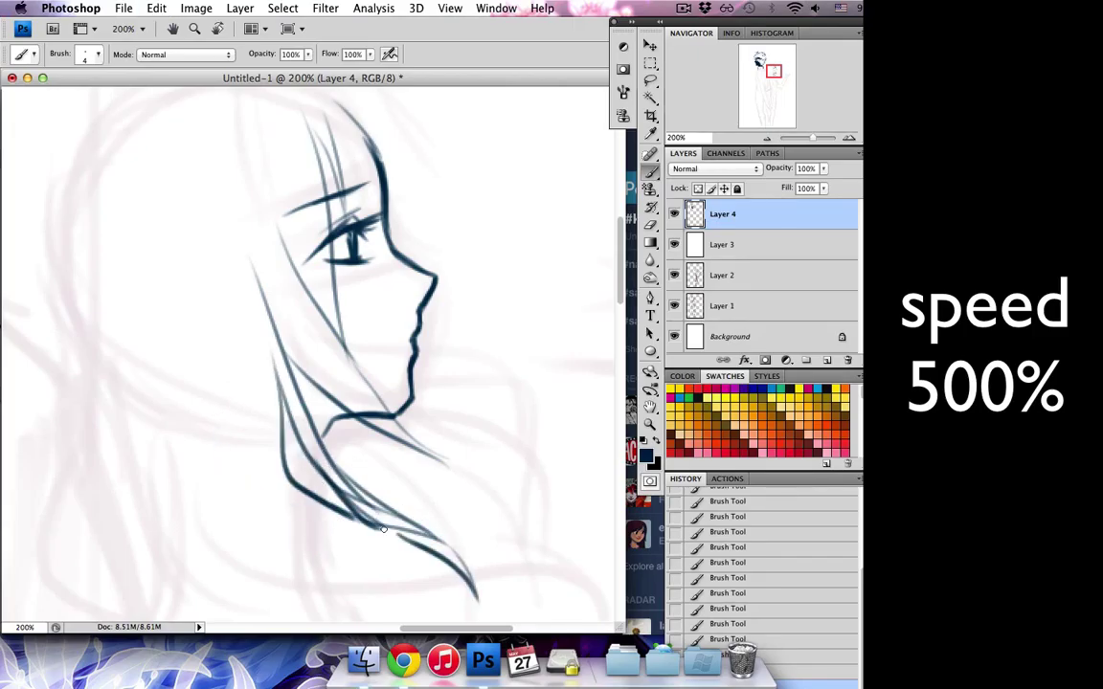
drag(197, 383, 374, 546)
drag(206, 455, 335, 517)
drag(196, 416, 326, 515)
drag(220, 459, 430, 574)
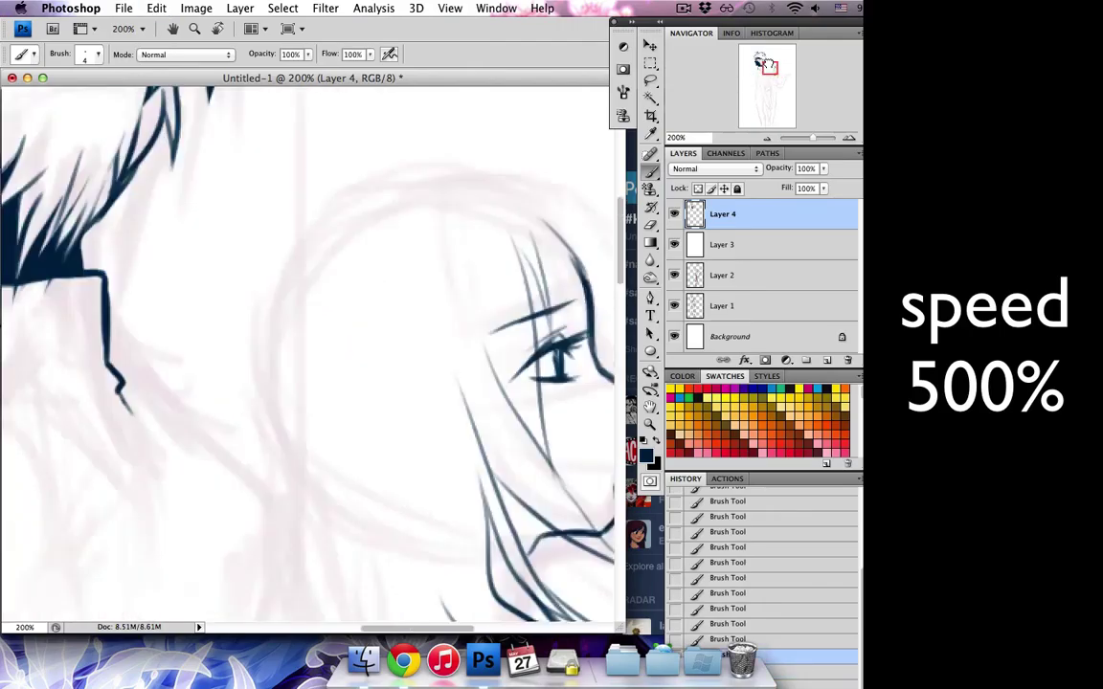
scroll(447, 273, down, 5)
scroll(447, 273, left, 3)
- Add long strands down her back and head, thicken the head outline, and zoom out to 66.7%
drag(438, 326, 467, 389)
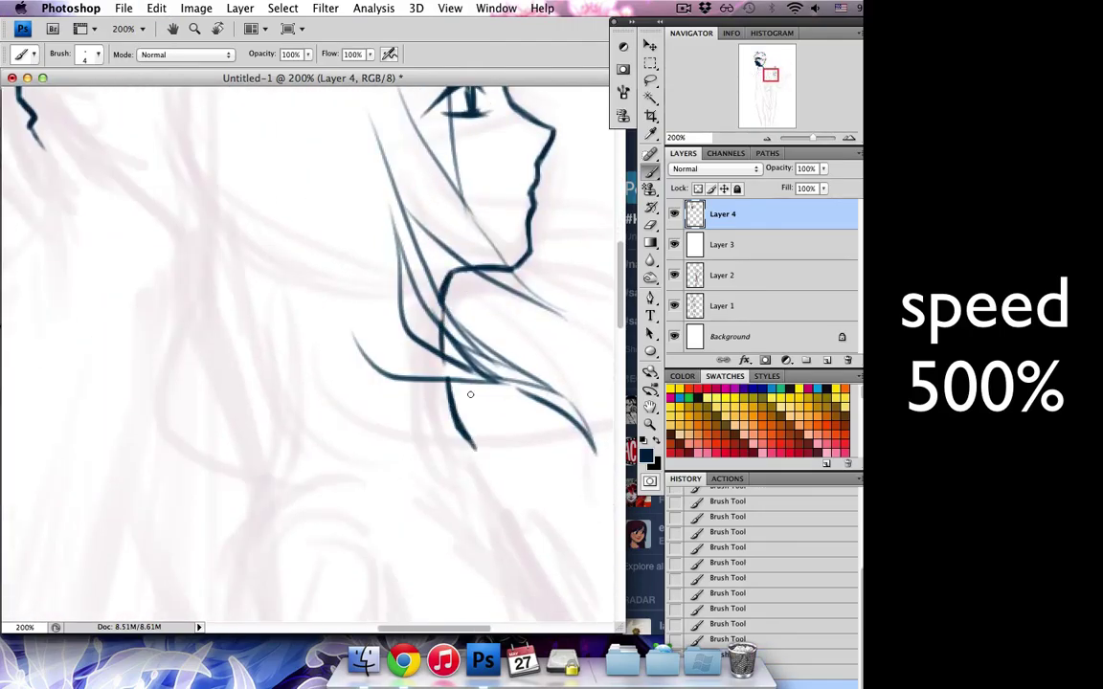
scroll(383, 364, up, 3)
scroll(383, 363, right, 3)
drag(268, 316, 242, 508)
drag(779, 74, 782, 70)
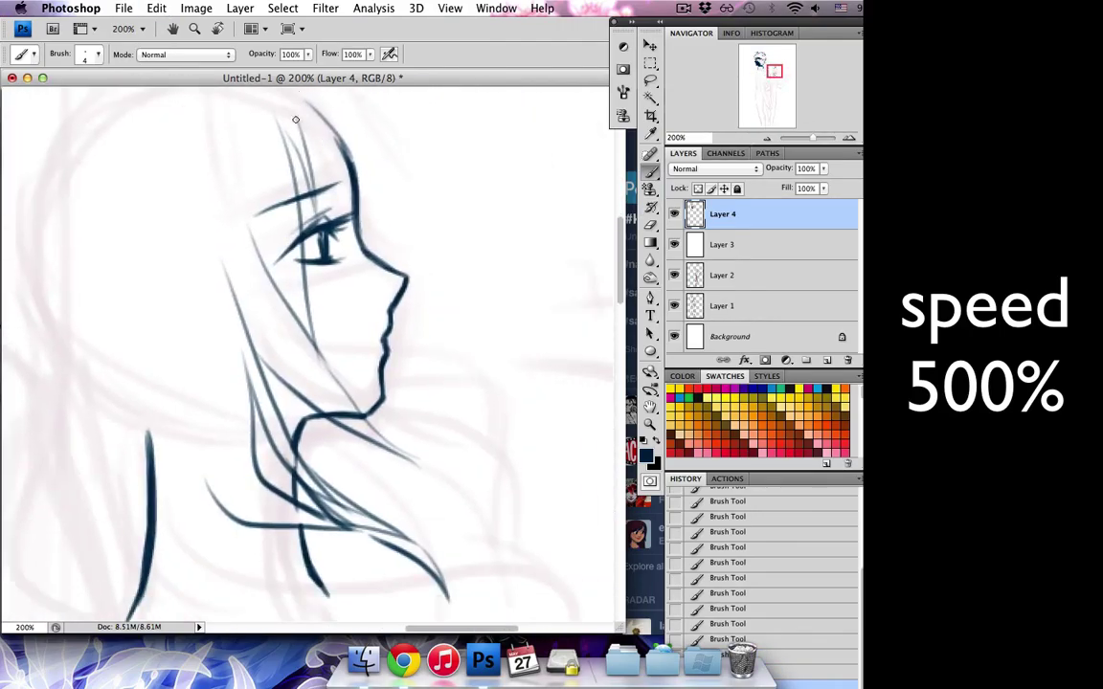
drag(353, 198, 331, 139)
drag(319, 95, 434, 157)
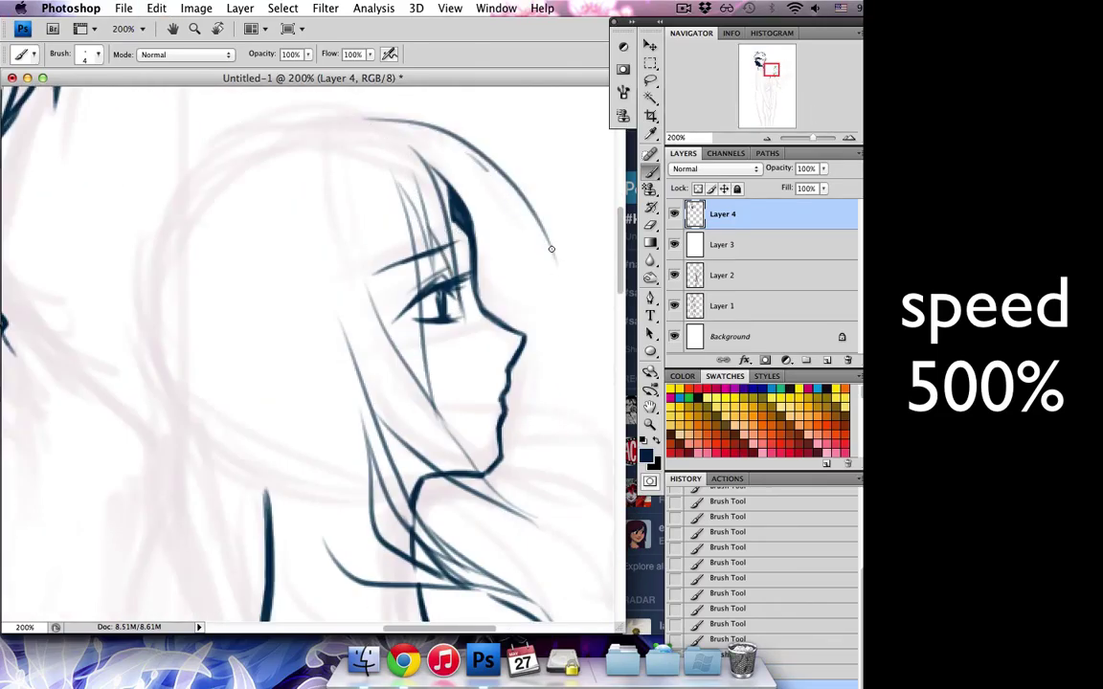
drag(365, 121, 588, 364)
drag(513, 277, 603, 531)
key(ctrl+minus)
key(ctrl+minus)
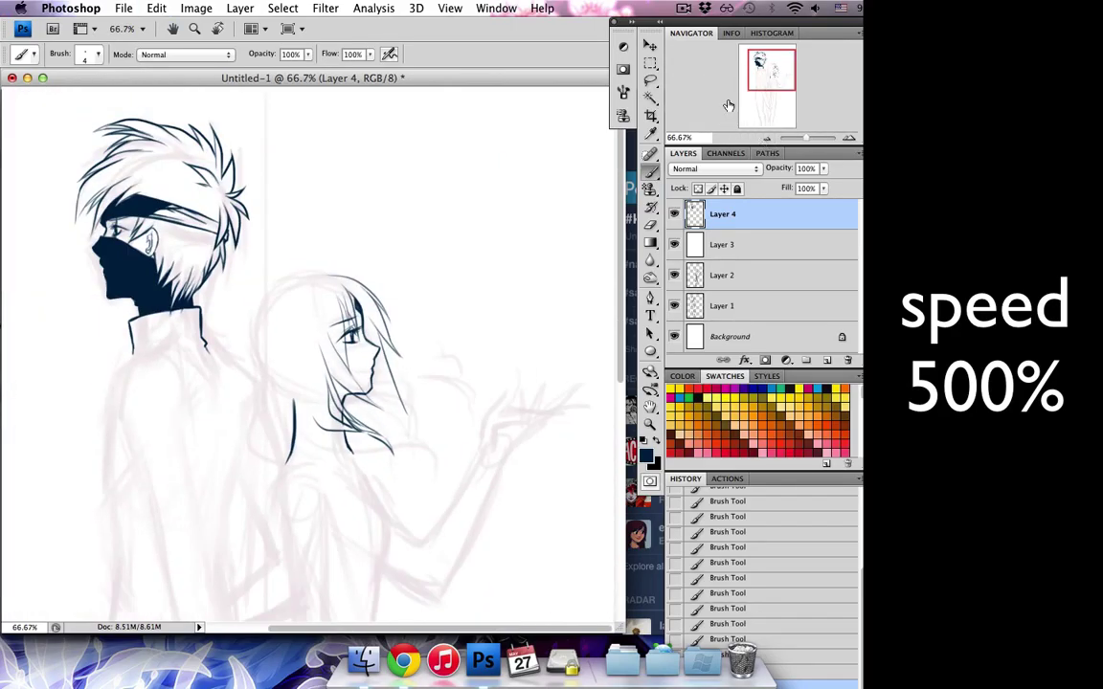
- Save the drawing as 150527_kakasaku.psd
drag(770, 72, 763, 79)
key(ctrl+s)
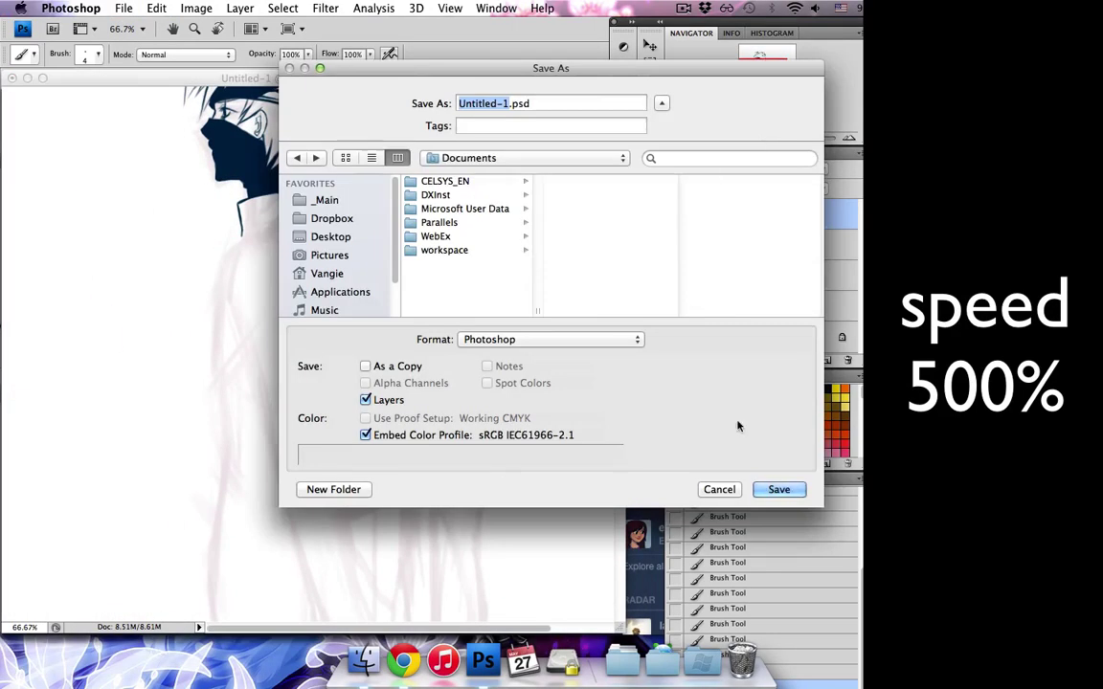
text(150527_kakasaku)
key(Return)
- Ink the man's collar, back outline, sleeve cuff and both sides of his arm and forearm
drag(242, 236, 245, 255)
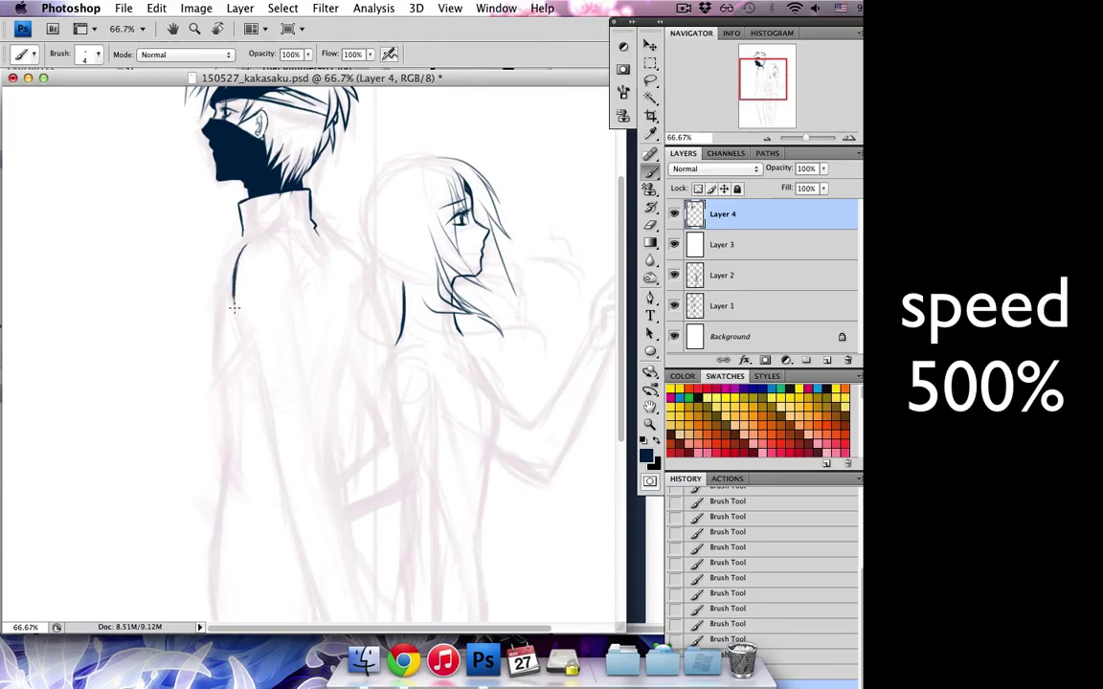
mouse_move(248, 352)
mouse_down()
mouse_move(274, 472)
mouse_move(337, 490)
mouse_up()
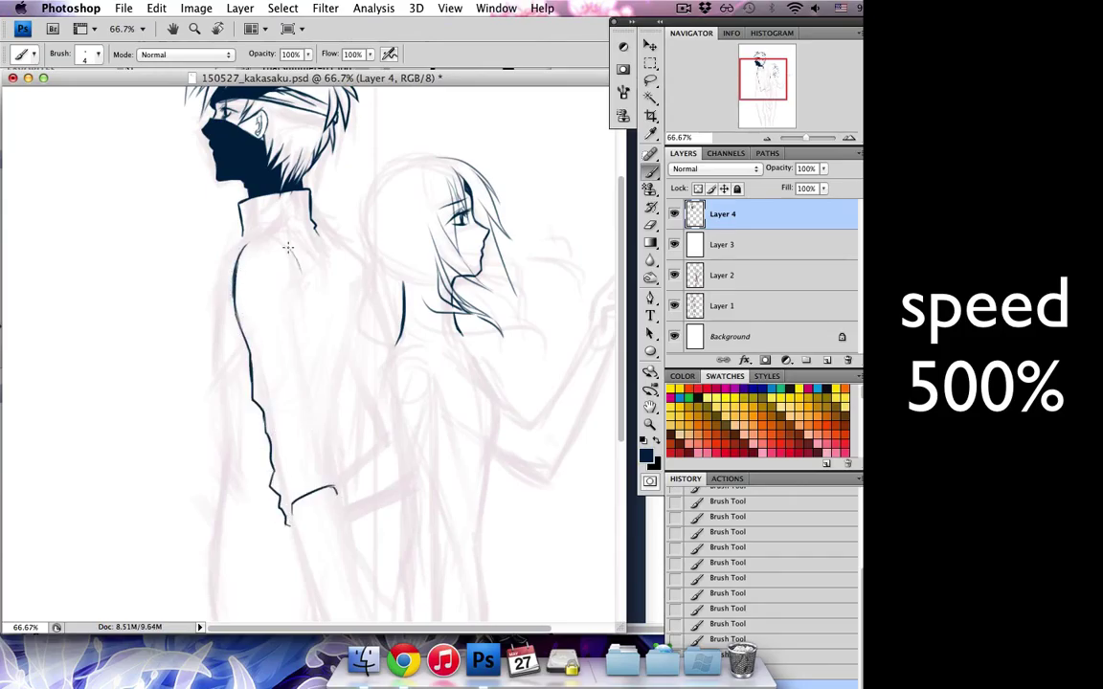
drag(299, 240, 319, 376)
drag(247, 341, 258, 444)
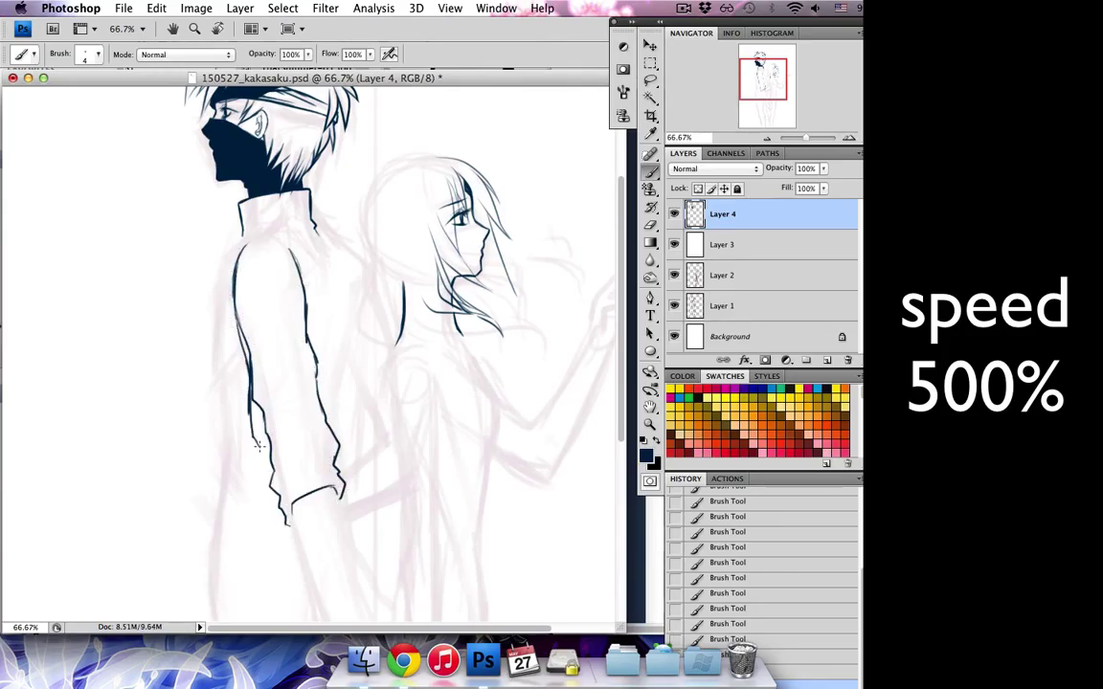
drag(303, 298, 344, 459)
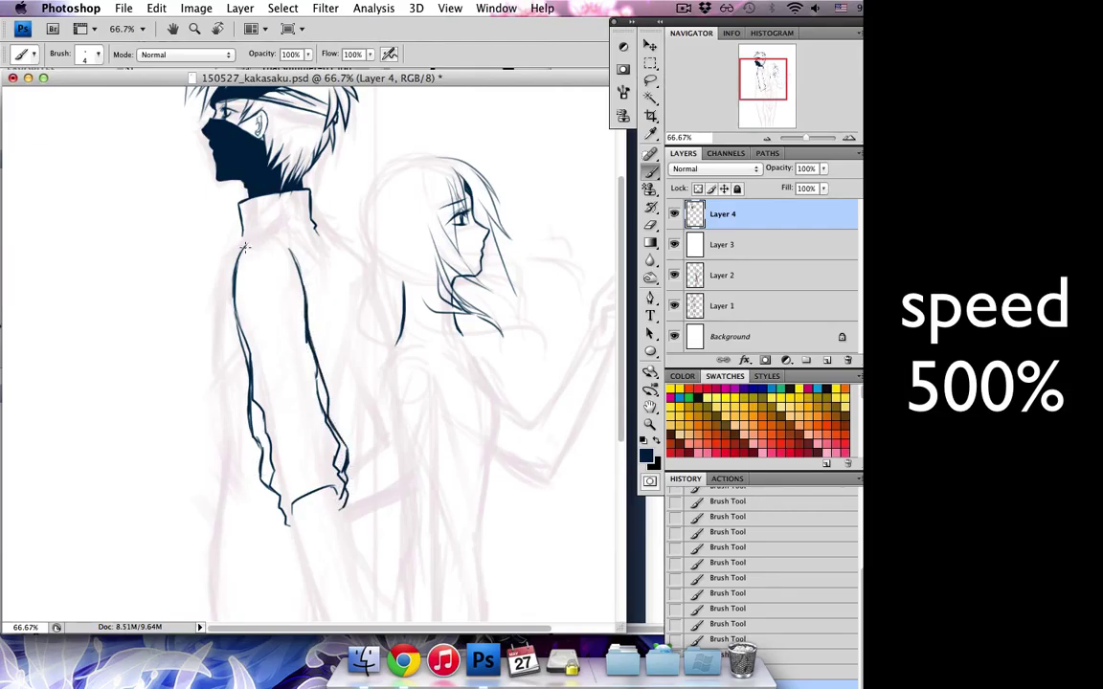
scroll(348, 131, down, 5)
drag(292, 266, 339, 388)
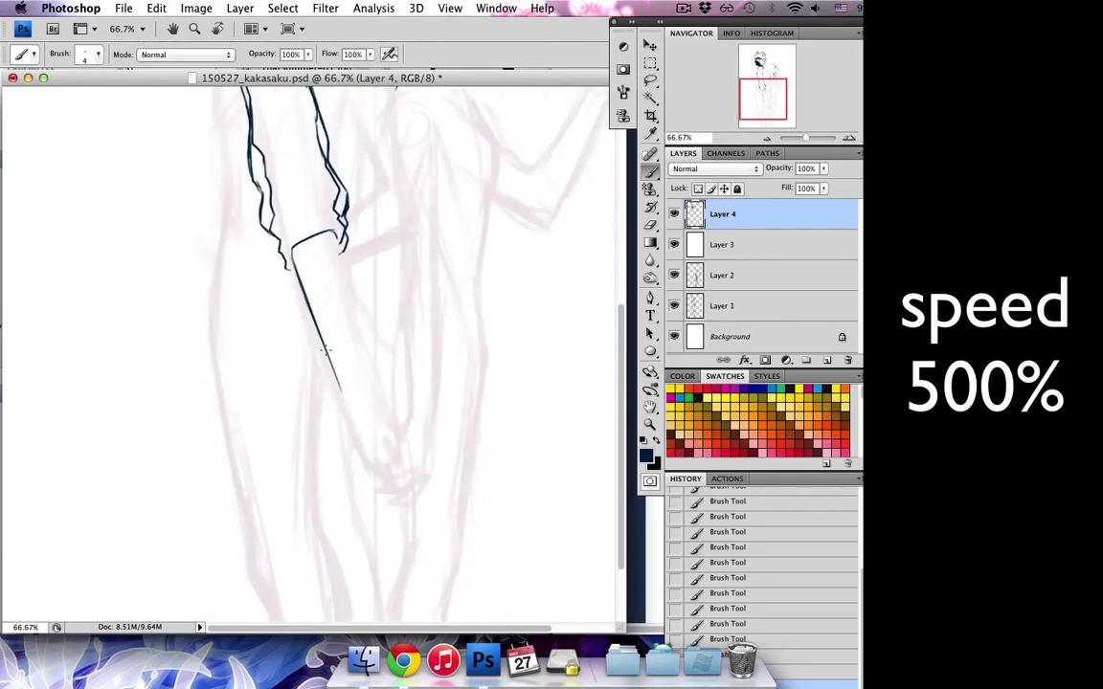
drag(342, 272, 365, 395)
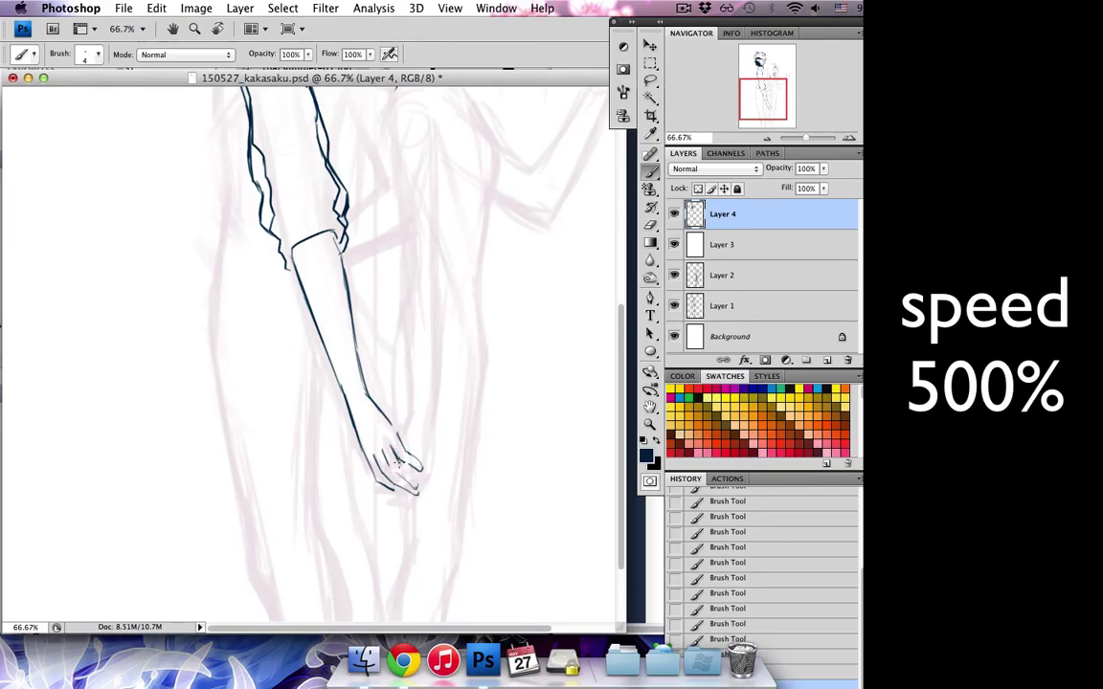
- Ink the man's back and left arm edges, erase stray shoulder lines, and lasso the sleeve
scroll(402, 470, up, 10)
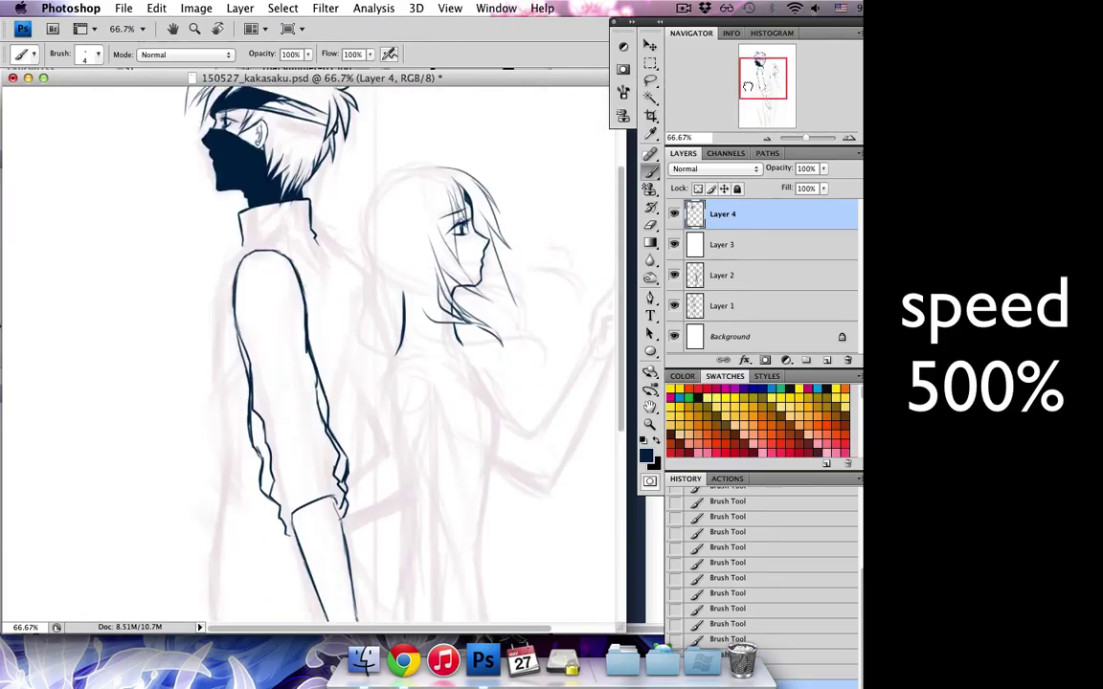
drag(360, 284, 353, 363)
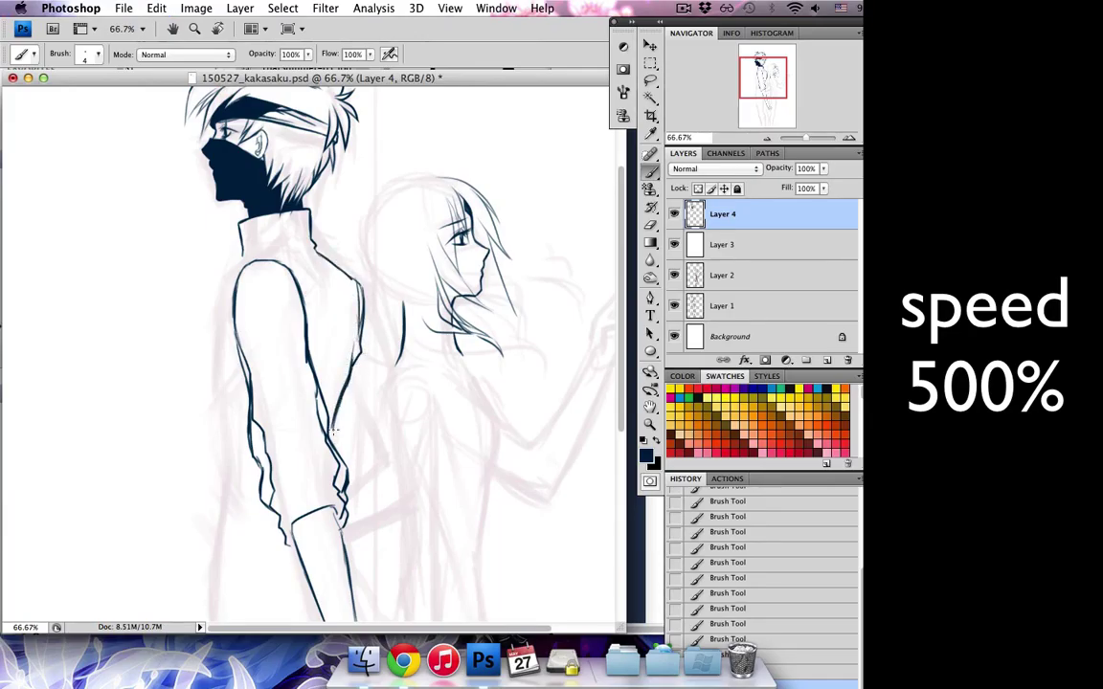
drag(363, 287, 391, 387)
drag(345, 402, 352, 442)
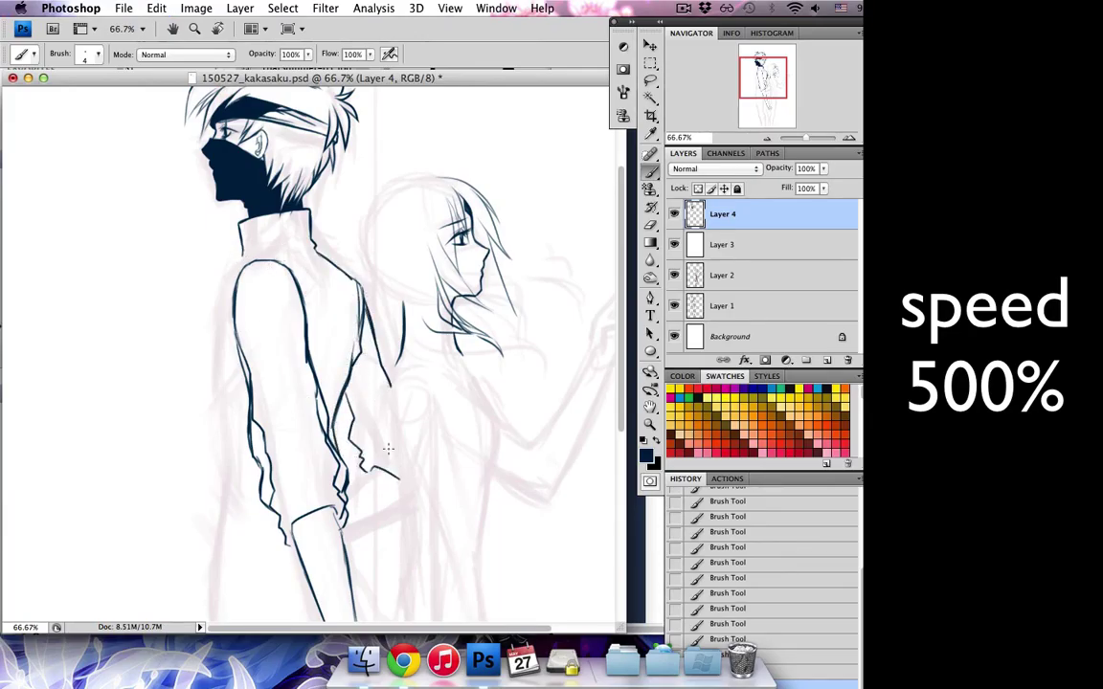
drag(247, 268, 230, 373)
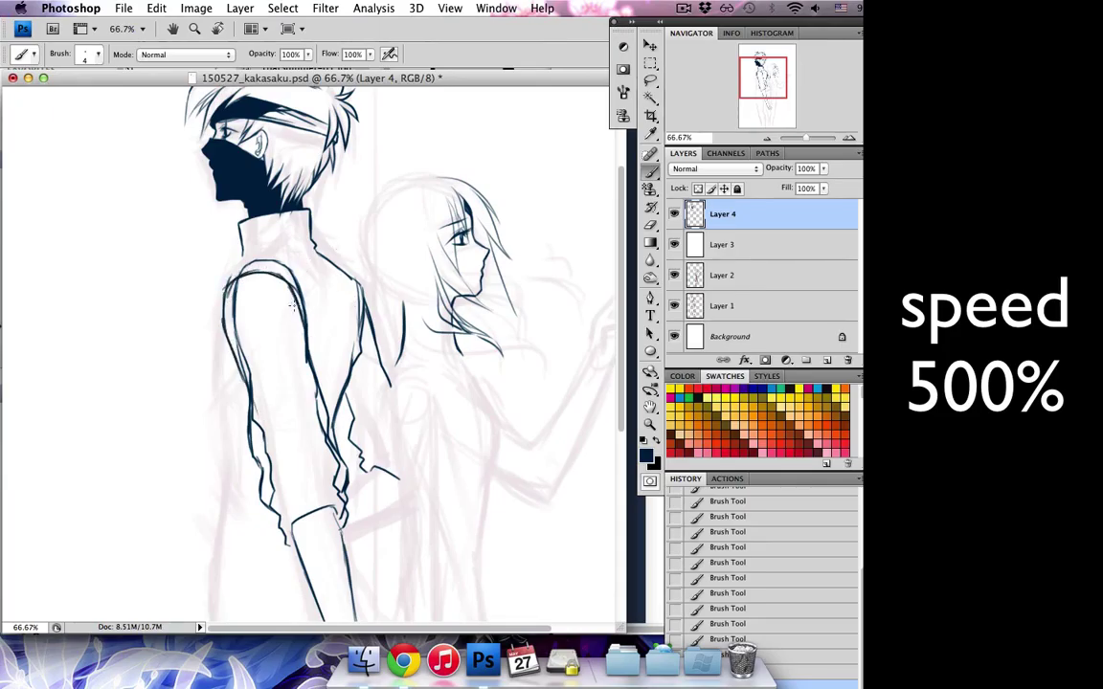
key(e)
mouse_move(208, 239)
mouse_down()
mouse_move(270, 250)
mouse_move(276, 309)
mouse_up()
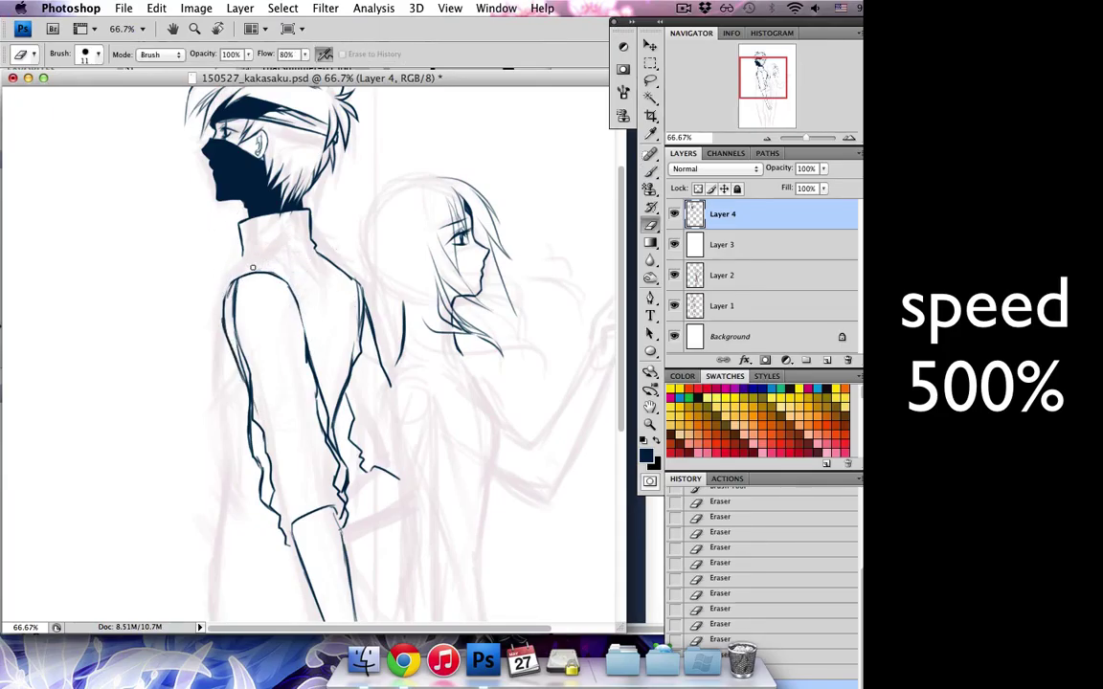
key(l)
drag(226, 337, 256, 461)
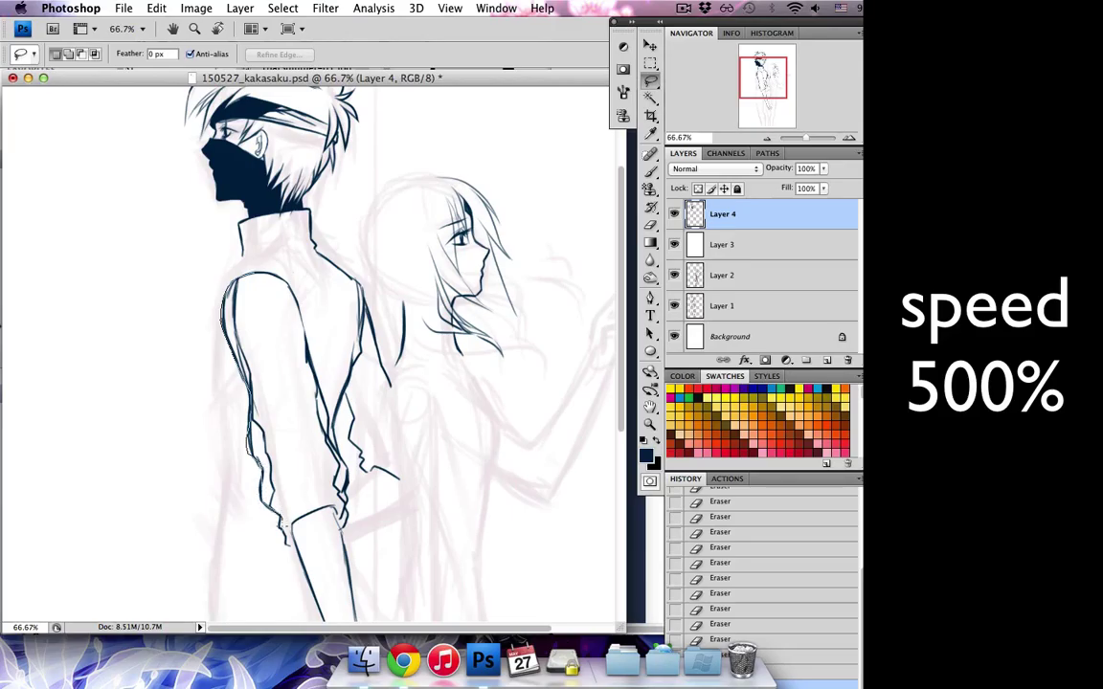
- Fill the sleeve selection with the dark navy foreground colour and deselect
key(shift+F5)
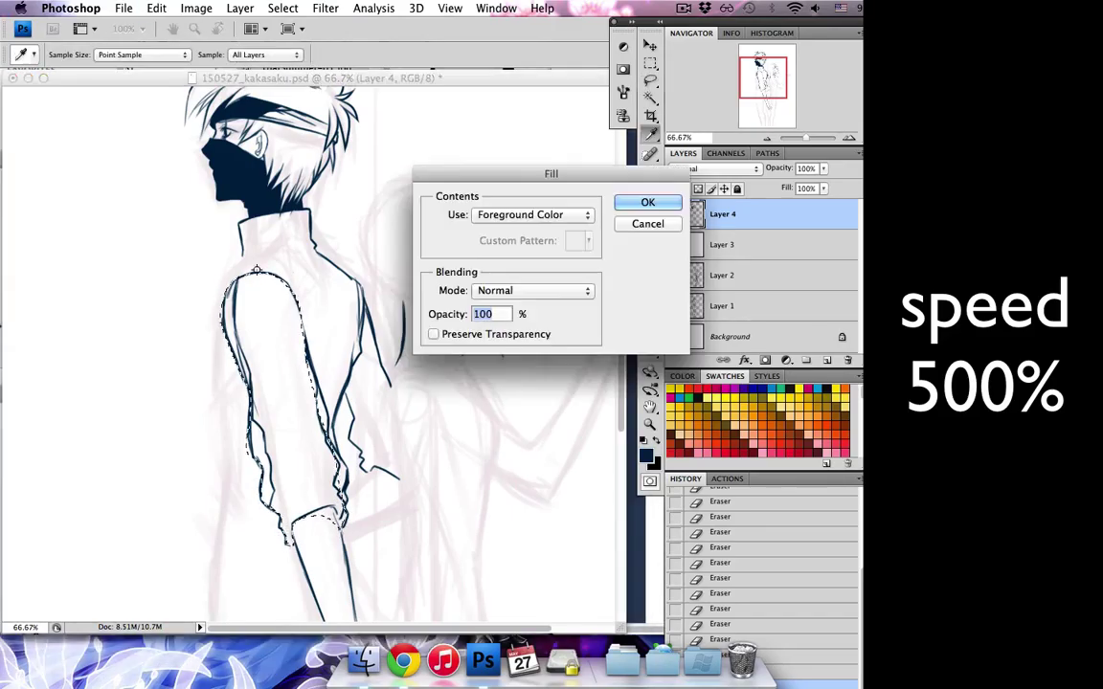
key(Return)
key(shift+F5)
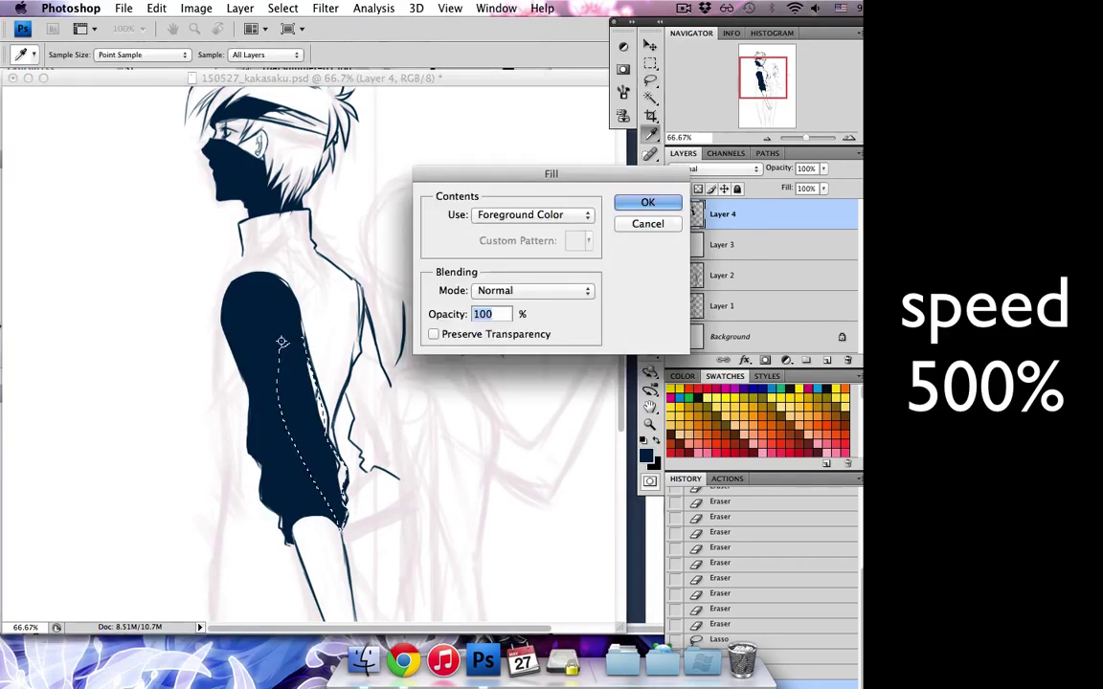
key(Return)
key(ctrl+d)
- Lasso the man's back area, fill it dark navy and deselect
drag(361, 463, 353, 417)
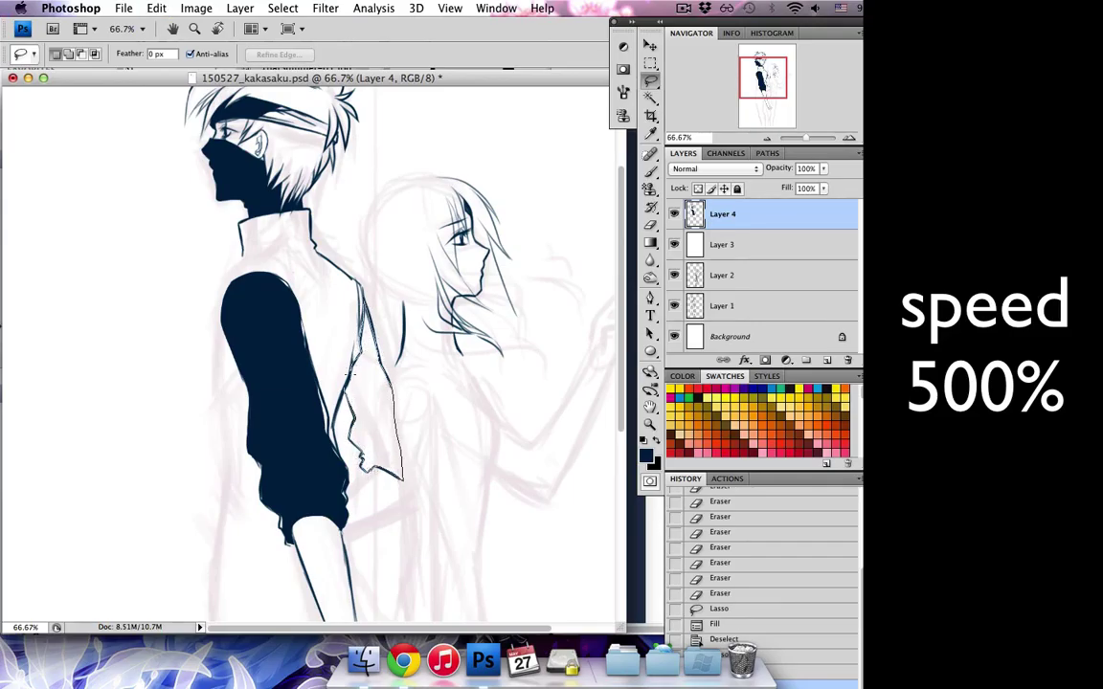
key(shift+F5)
key(Return)
key(ctrl+d)
- Paint navy into the gaps on the arm with a larger brush and tidy the fill edges
key(b)
click(86, 54)
mouse_move(277, 287)
mouse_down()
mouse_move(322, 418)
mouse_move(312, 450)
mouse_move(265, 467)
mouse_up()
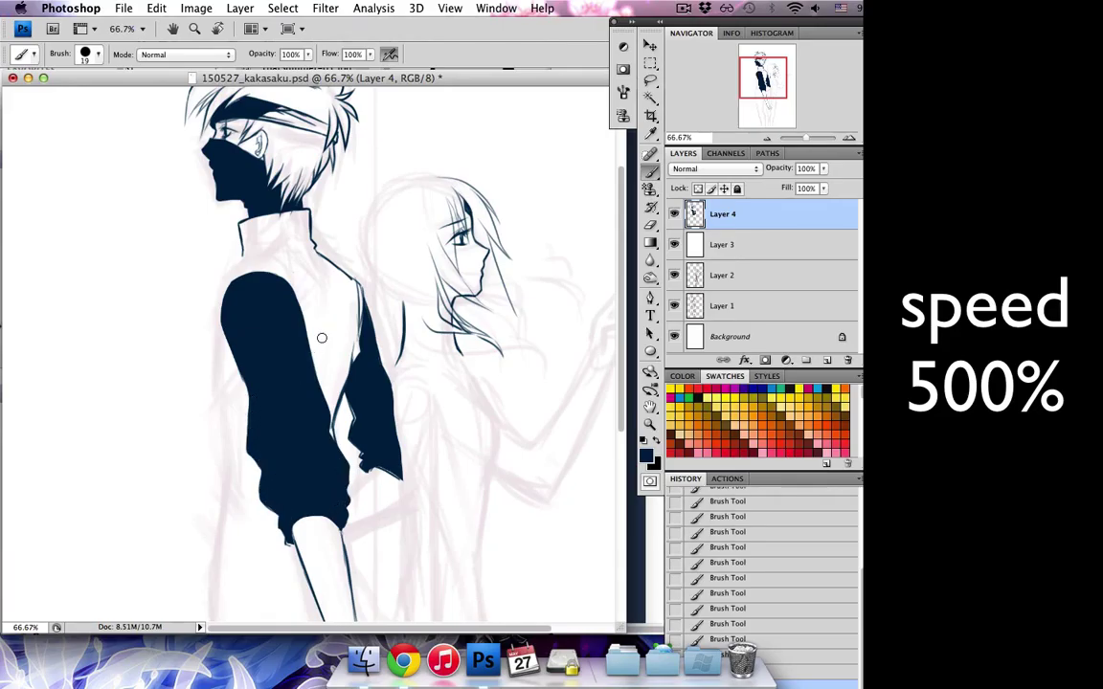
key(e)
drag(306, 392, 318, 437)
drag(232, 418, 234, 460)
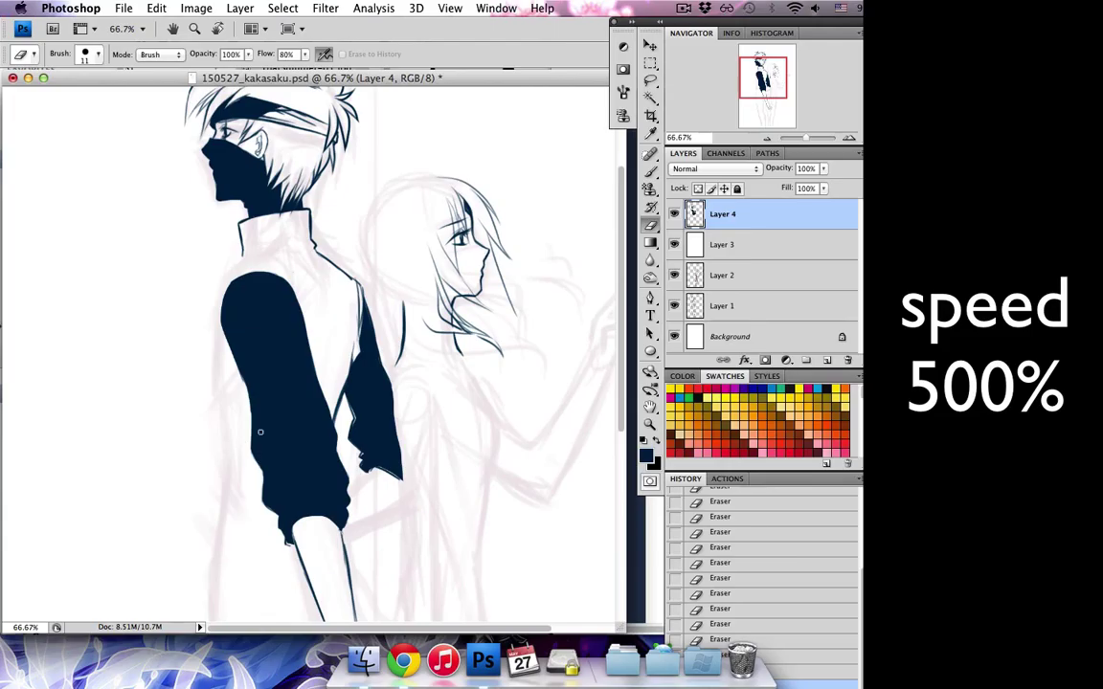
- Extend the navy fill and repaint the shirt's bottom edge
key(b)
mouse_move(282, 532)
mouse_down()
mouse_move(339, 521)
mouse_move(305, 520)
mouse_up()
key(e)
key(b)
mouse_move(278, 457)
mouse_down()
mouse_move(295, 465)
mouse_move(316, 509)
mouse_move(346, 522)
mouse_move(320, 519)
mouse_up()
- Clean up the shirt bottom and ink the collar and a straight left shirt edge at 7 px
key(e)
drag(308, 469, 318, 479)
key(b)
click(95, 54)
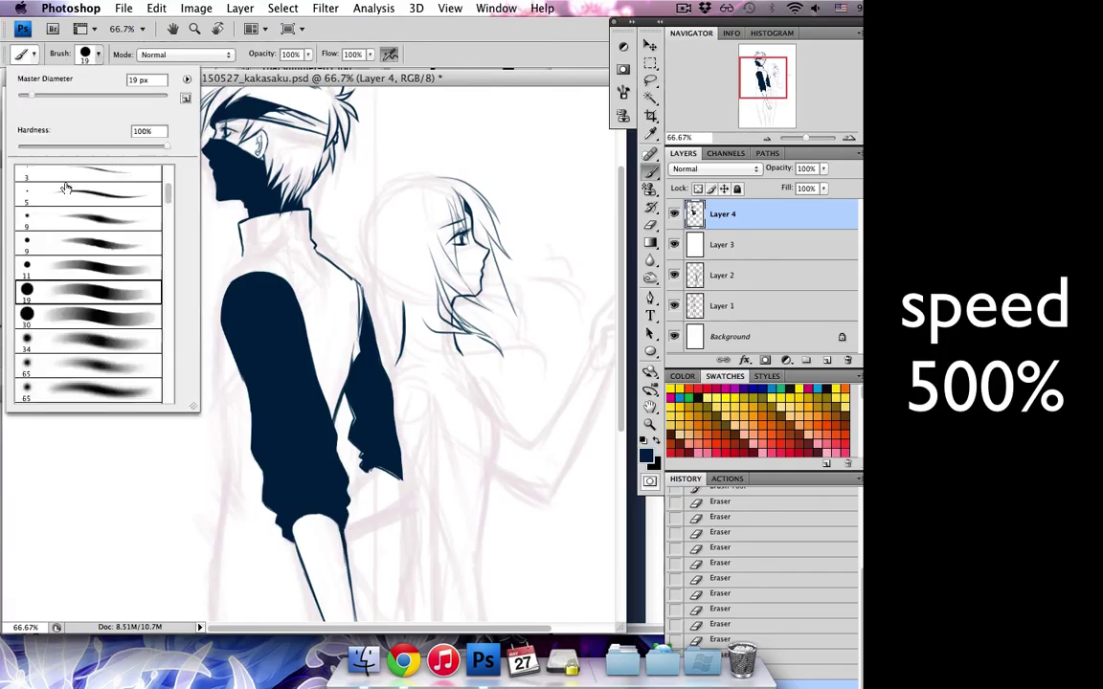
key(Return)
mouse_move(203, 244)
mouse_down()
mouse_move(197, 306)
mouse_move(260, 233)
mouse_move(272, 287)
mouse_up()
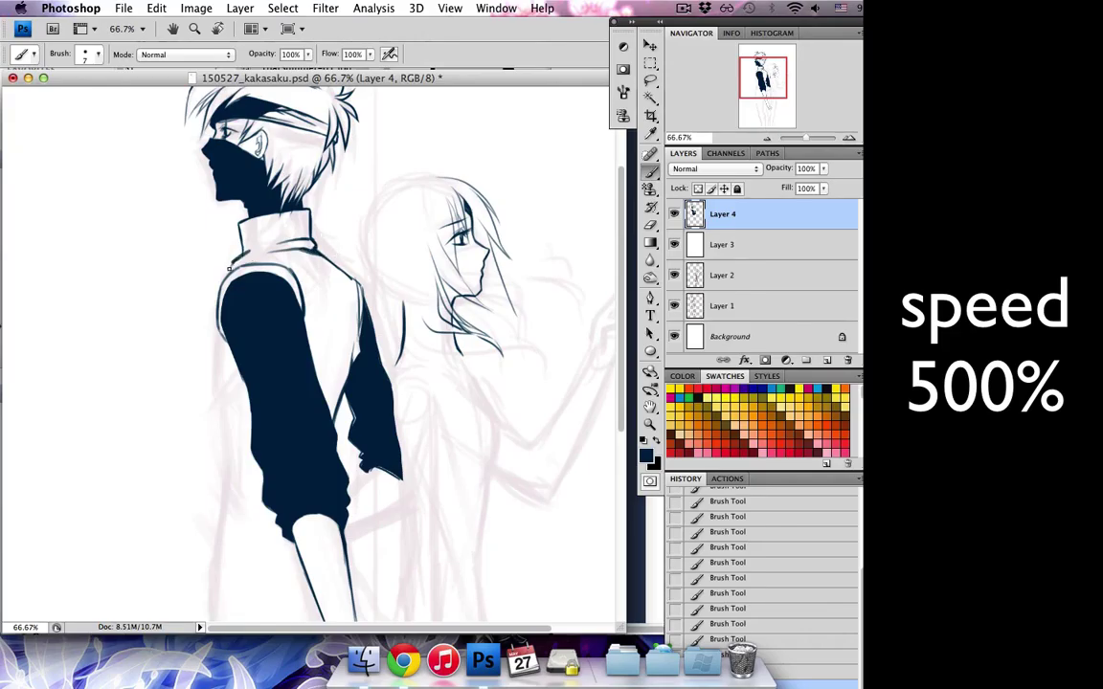
key(ctrl+z)
drag(218, 287, 207, 350)
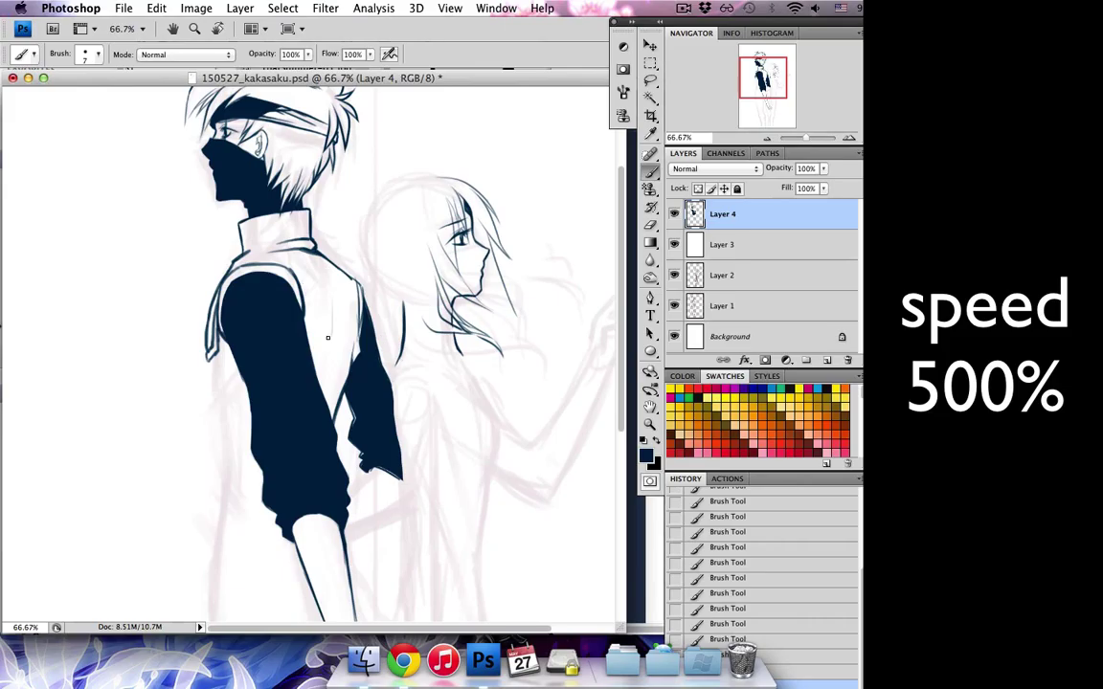
- Redraw the vest's right edge, then outline the small vest tag with a 5 px brush
key(e)
drag(360, 278, 365, 330)
key(b)
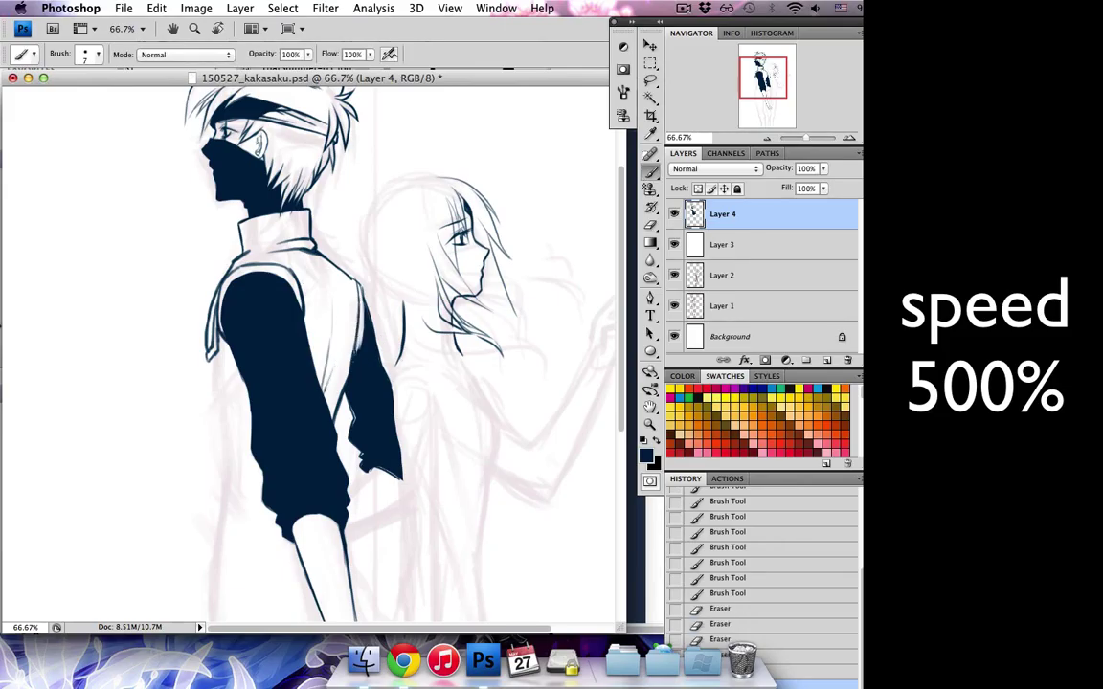
drag(360, 278, 367, 331)
click(91, 54)
drag(230, 349, 235, 356)
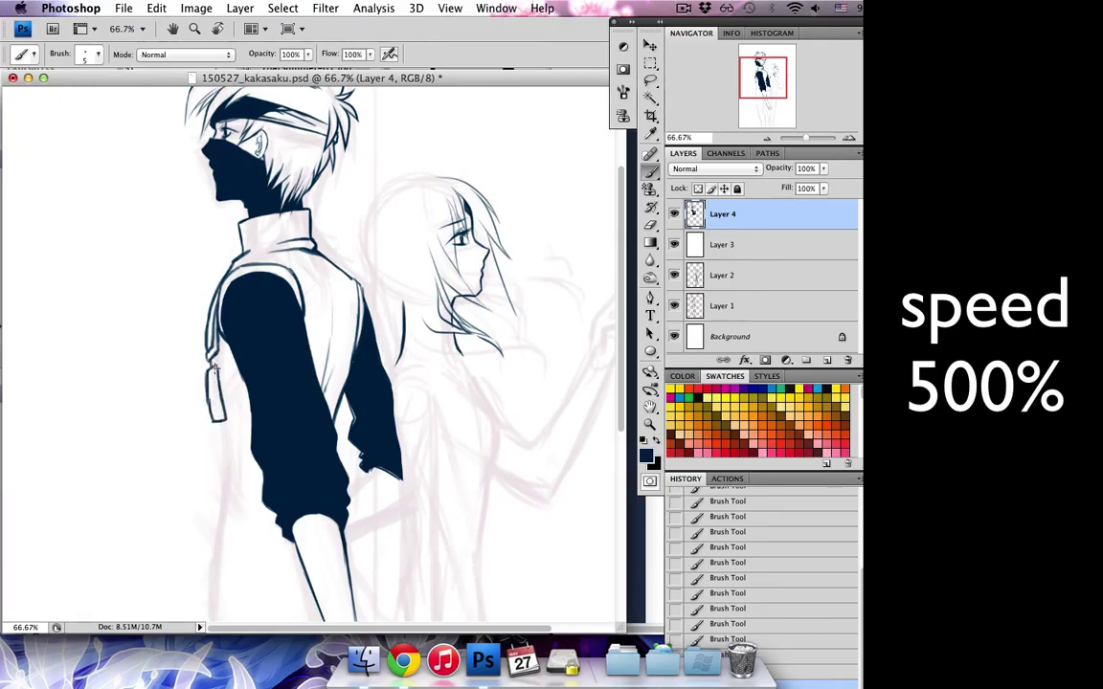
drag(221, 365, 224, 413)
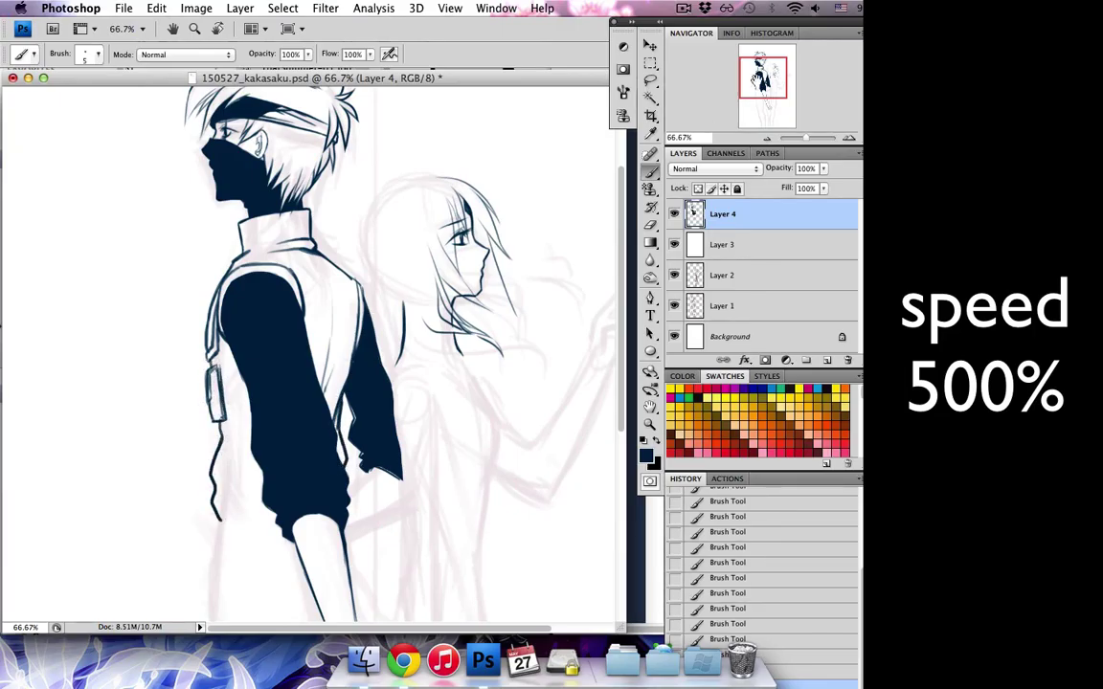
scroll(316, 345, down, 10)
scroll(211, 220, up, 3)
- Ink the shirt hem and trouser outlines, erasing the doubled left trouser edge
drag(212, 259, 292, 255)
drag(350, 188, 354, 226)
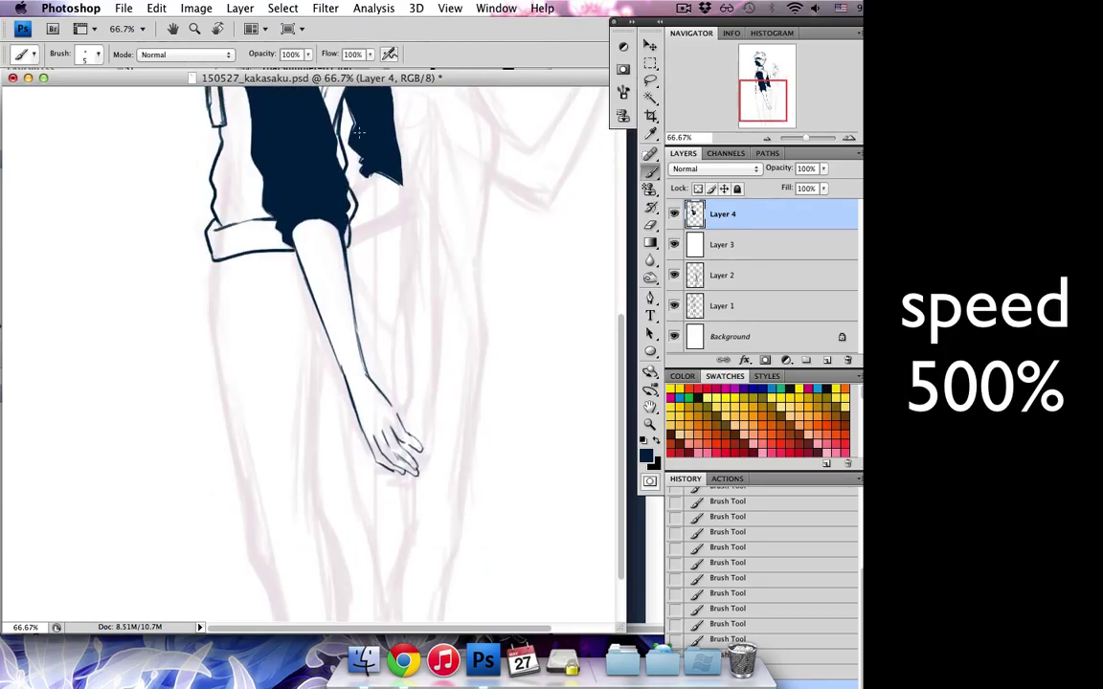
mouse_move(210, 273)
mouse_down()
mouse_move(207, 388)
mouse_move(271, 613)
mouse_move(350, 594)
mouse_up()
drag(335, 514, 352, 586)
drag(329, 359, 320, 490)
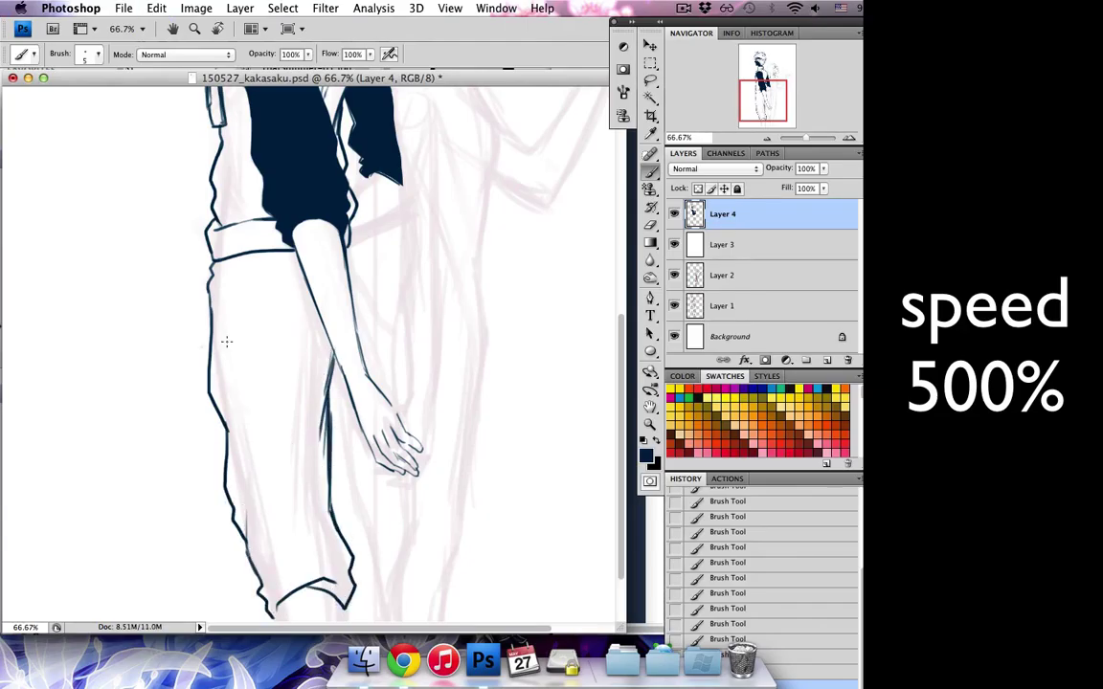
drag(210, 343, 242, 553)
key(e)
drag(209, 283, 211, 374)
mouse_move(210, 345)
mouse_down()
mouse_move(212, 431)
mouse_move(251, 451)
mouse_up()
- Lasso the trouser leg down to the hem and fill it dark navy
key(l)
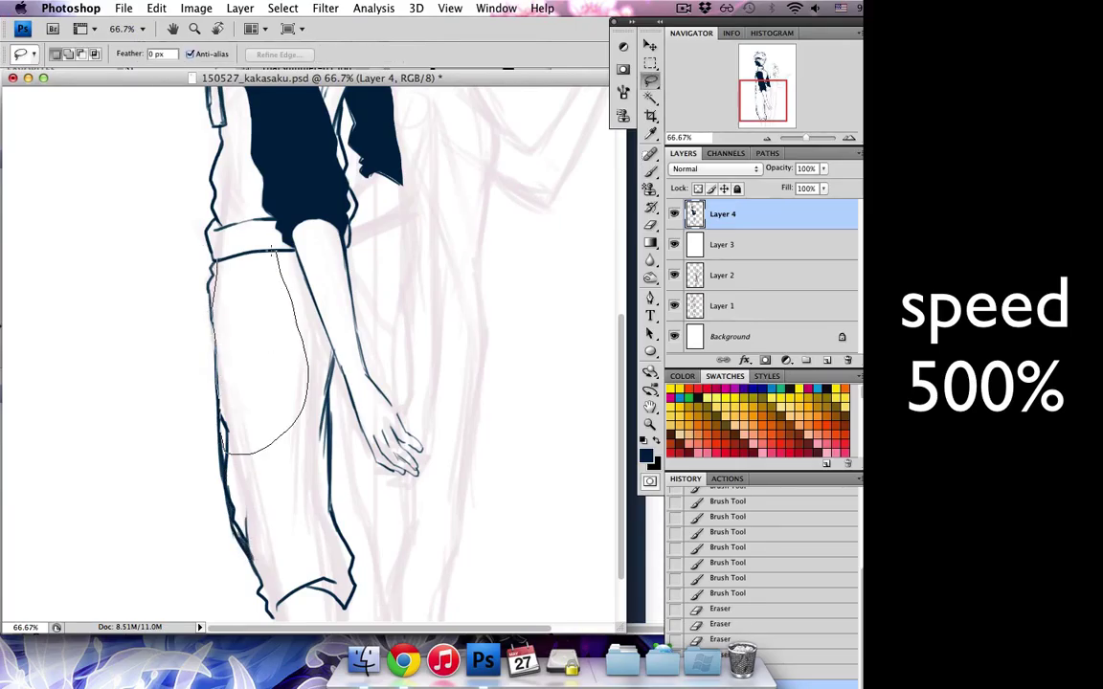
mouse_move(258, 591)
mouse_down()
mouse_move(356, 598)
mouse_move(337, 358)
mouse_move(287, 397)
mouse_up()
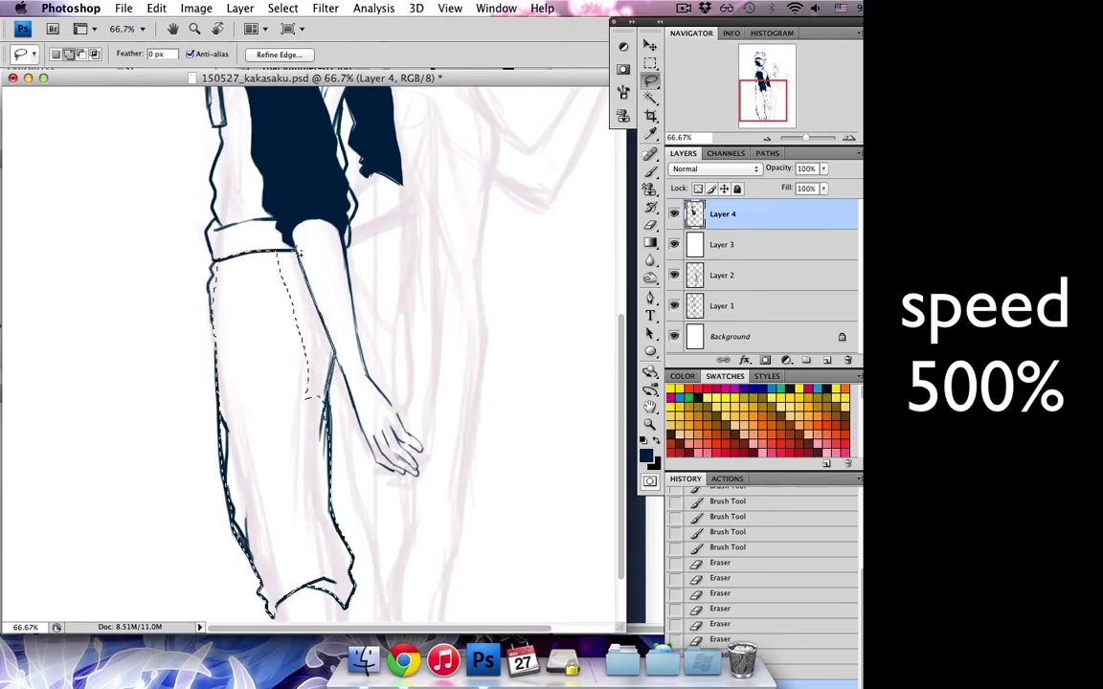
key(alt+BackSpace)
key(ctrl+d)
- Darken and trim the left trouser edge with an 11 px brush
key(b)
click(93, 55)
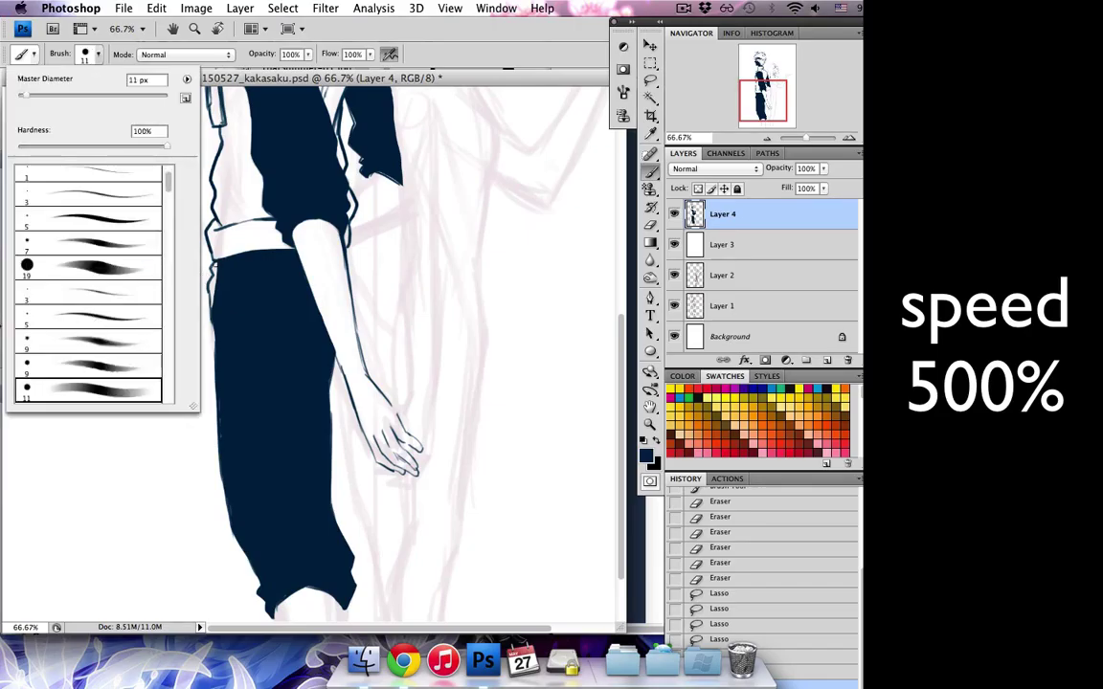
drag(210, 245, 217, 350)
drag(211, 331, 218, 353)
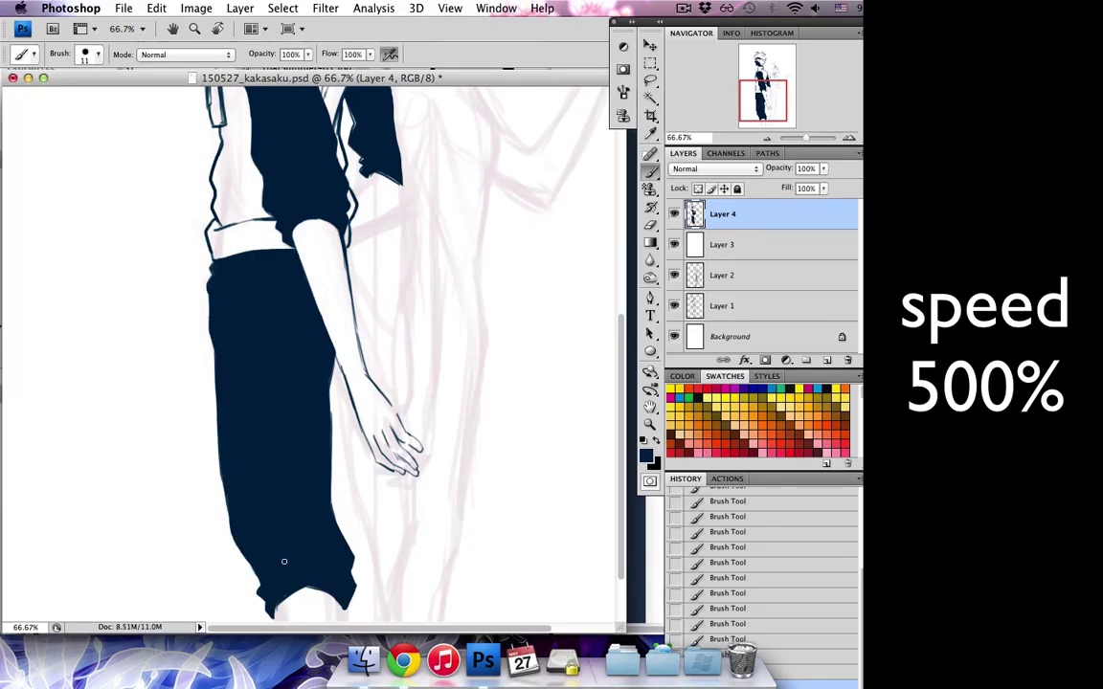
key(e)
drag(201, 425, 216, 496)
key(b)
- Paint in the trouser hem and bottom edges down to the cuffs
drag(251, 550, 287, 603)
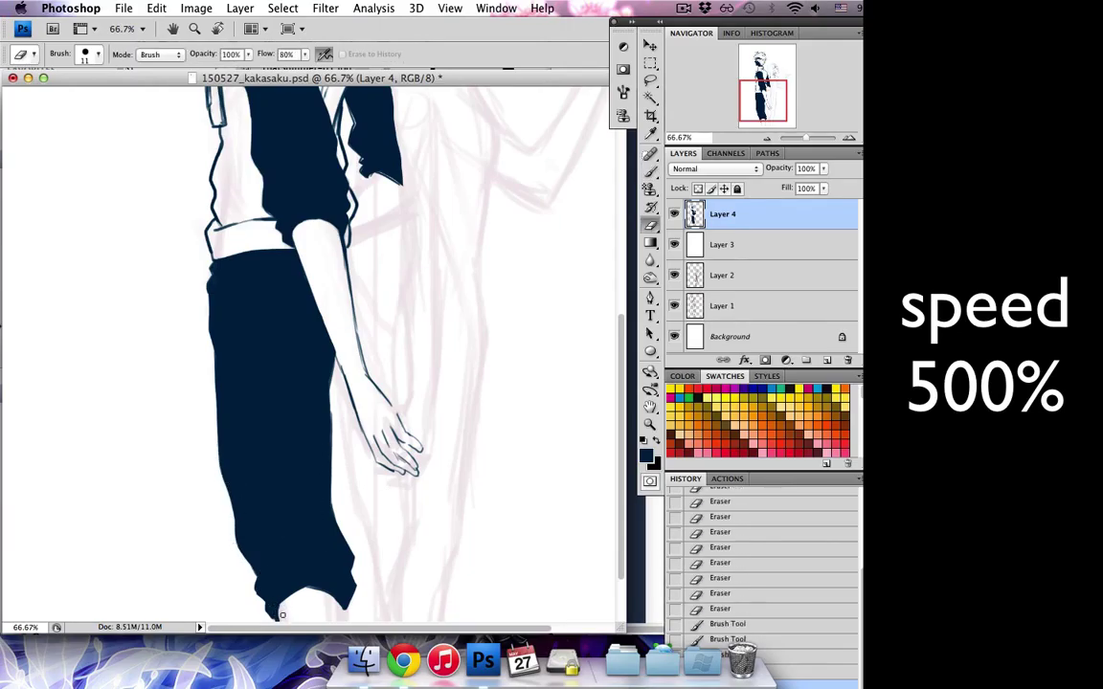
mouse_move(288, 536)
mouse_down()
mouse_move(328, 593)
mouse_move(316, 575)
mouse_up()
drag(253, 526, 297, 546)
drag(283, 532, 307, 540)
drag(258, 575, 271, 608)
drag(237, 517, 231, 540)
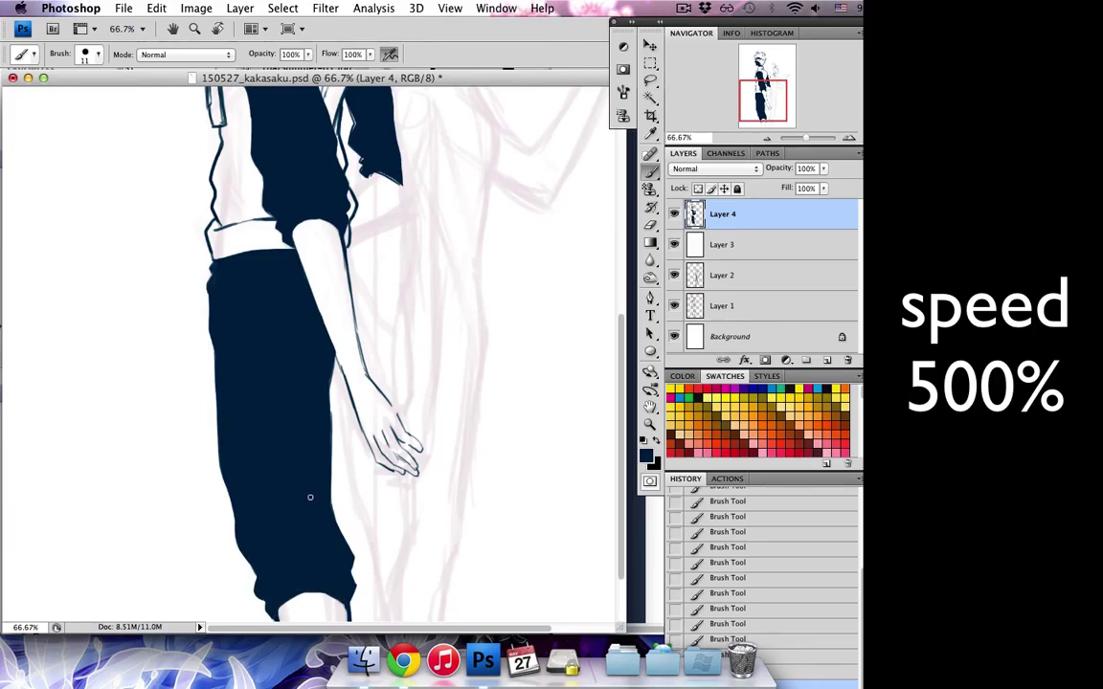
scroll(350, 251, up, 4)
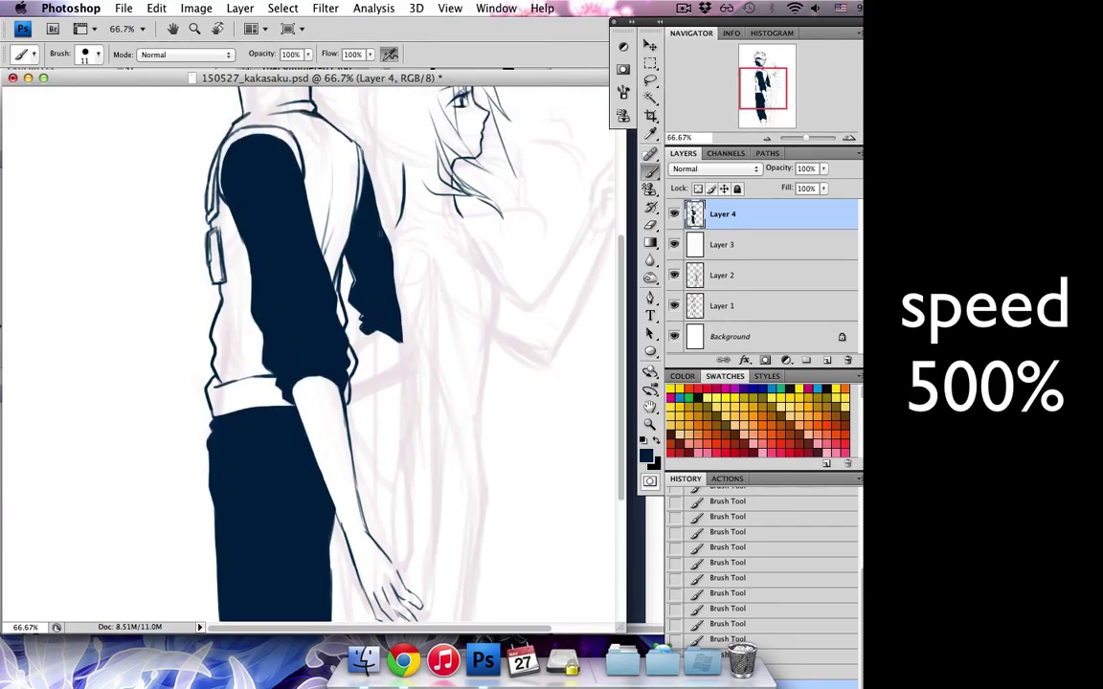
- Switch to a 7 px brush and ink the man's two trouser hems
click(93, 53)
click(88, 244)
scroll(405, 362, down, 3)
scroll(405, 362, down, 2)
drag(273, 483, 256, 556)
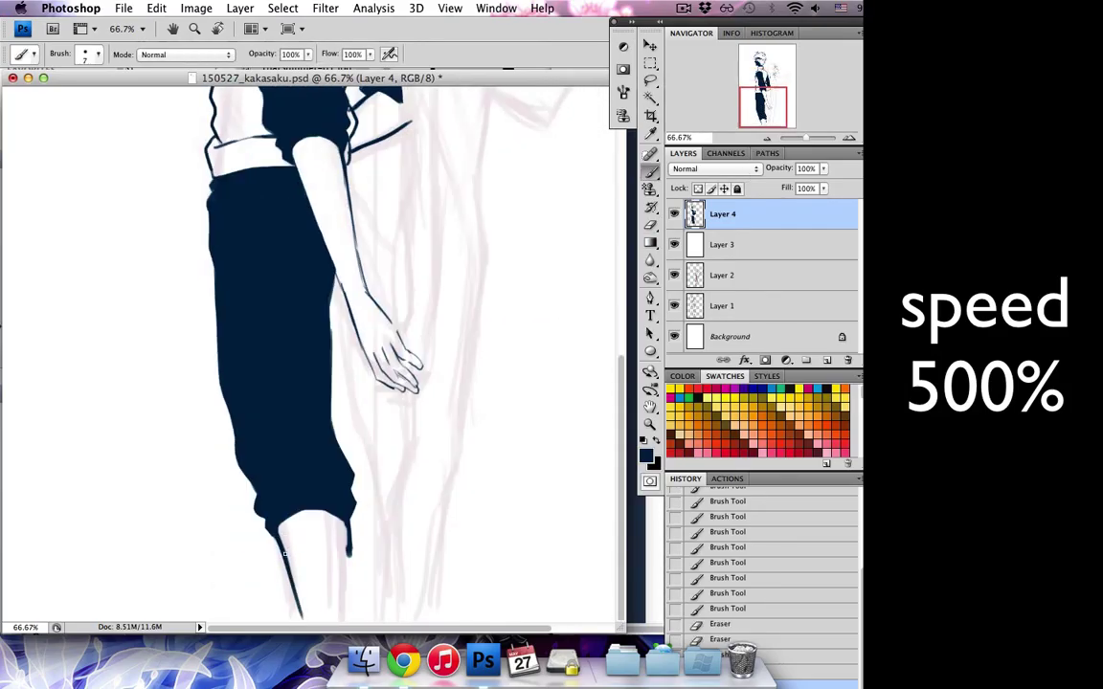
drag(313, 469, 321, 560)
- Ink the girl's hair edge and headband, erase faint lines around them, and undo the last stroke
scroll(402, 289, up, 10)
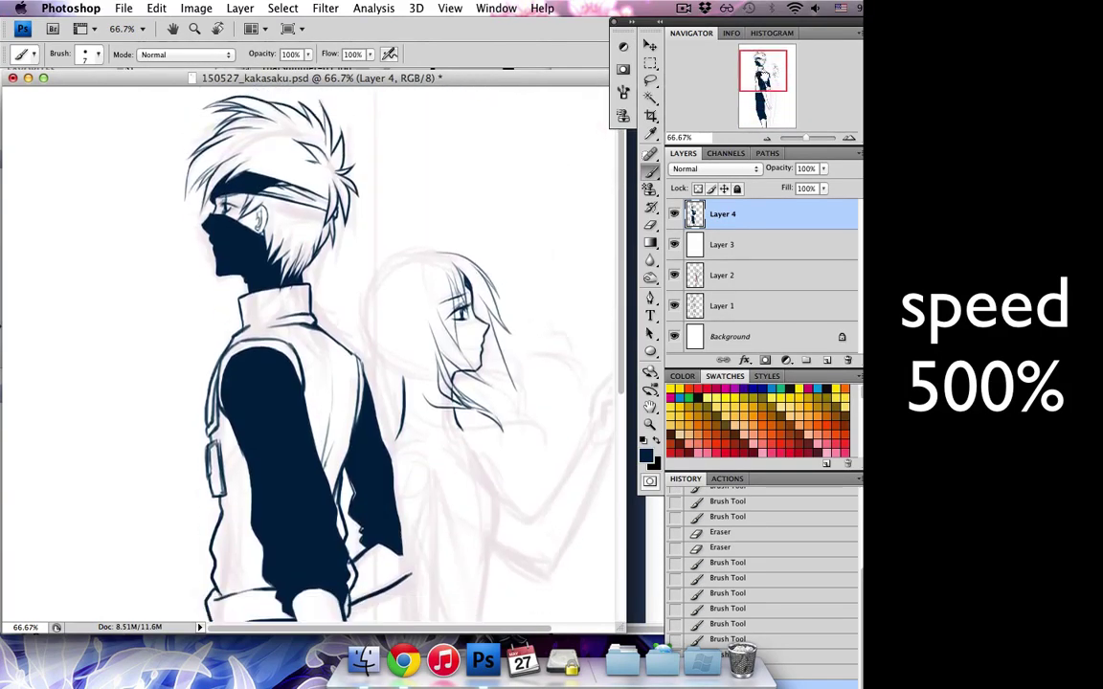
mouse_move(376, 332)
mouse_down()
mouse_move(350, 377)
mouse_move(342, 364)
mouse_up()
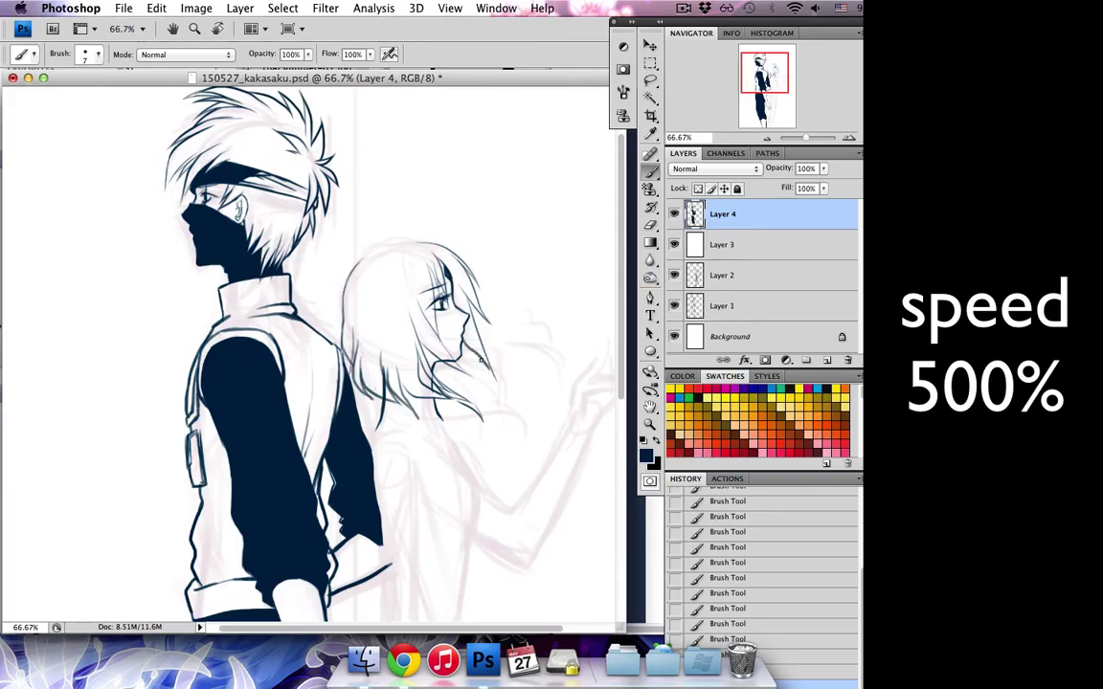
key(e)
drag(381, 346, 364, 359)
drag(373, 314, 383, 348)
mouse_move(388, 346)
mouse_down()
mouse_move(426, 366)
mouse_move(398, 364)
mouse_up()
key(b)
drag(417, 243, 405, 295)
drag(383, 246, 380, 279)
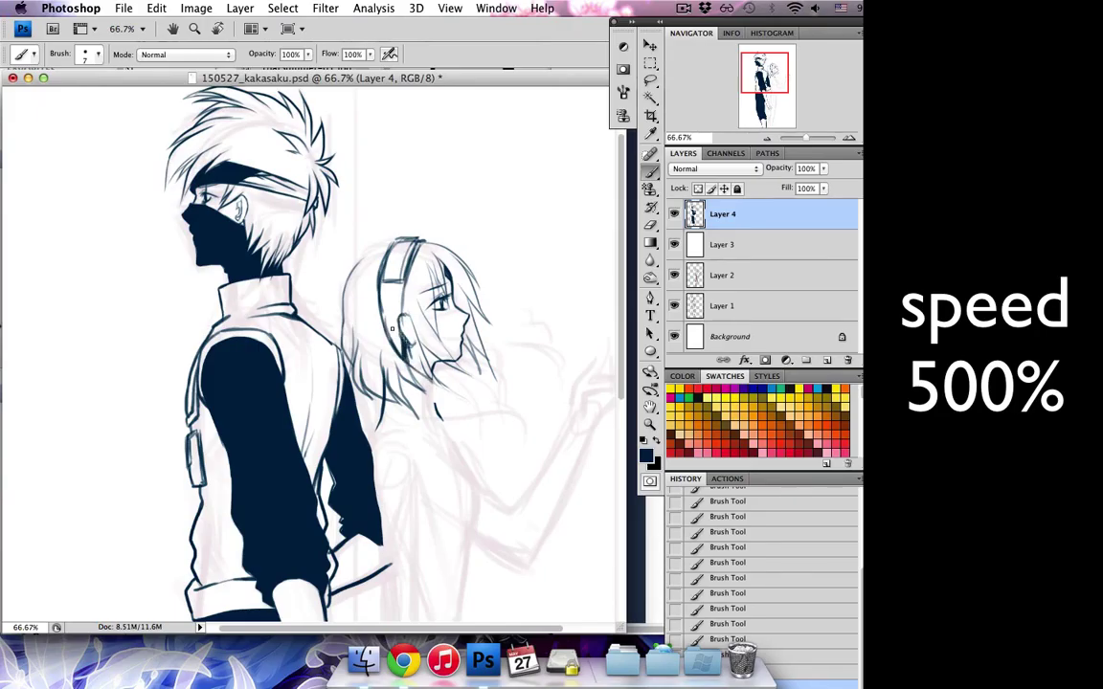
key(ctrl+alt+z)
key(ctrl+alt+z)
key(ctrl+alt+z)
key(ctrl+alt+z)
key(ctrl+alt+z)
key(ctrl+alt+z)
key(ctrl+alt+z)
key(ctrl+alt+z)
key(ctrl+alt+z)
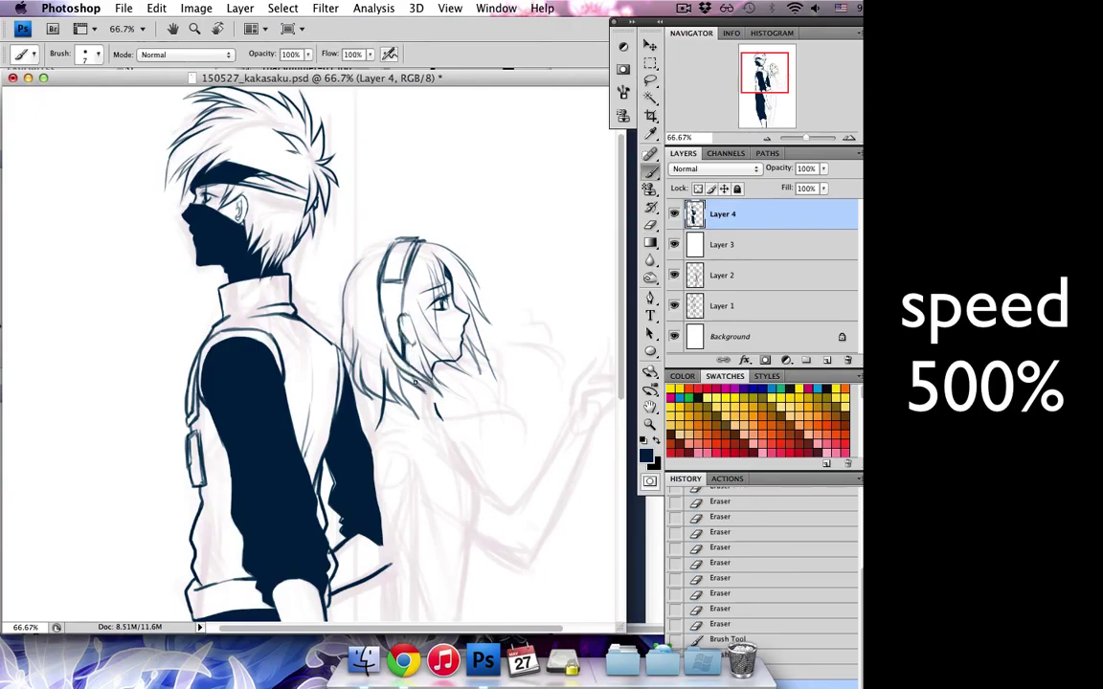
- Ink hair strands near the top of the girl's head
drag(415, 381, 421, 402)
scroll(383, 364, down, 5)
key(e)
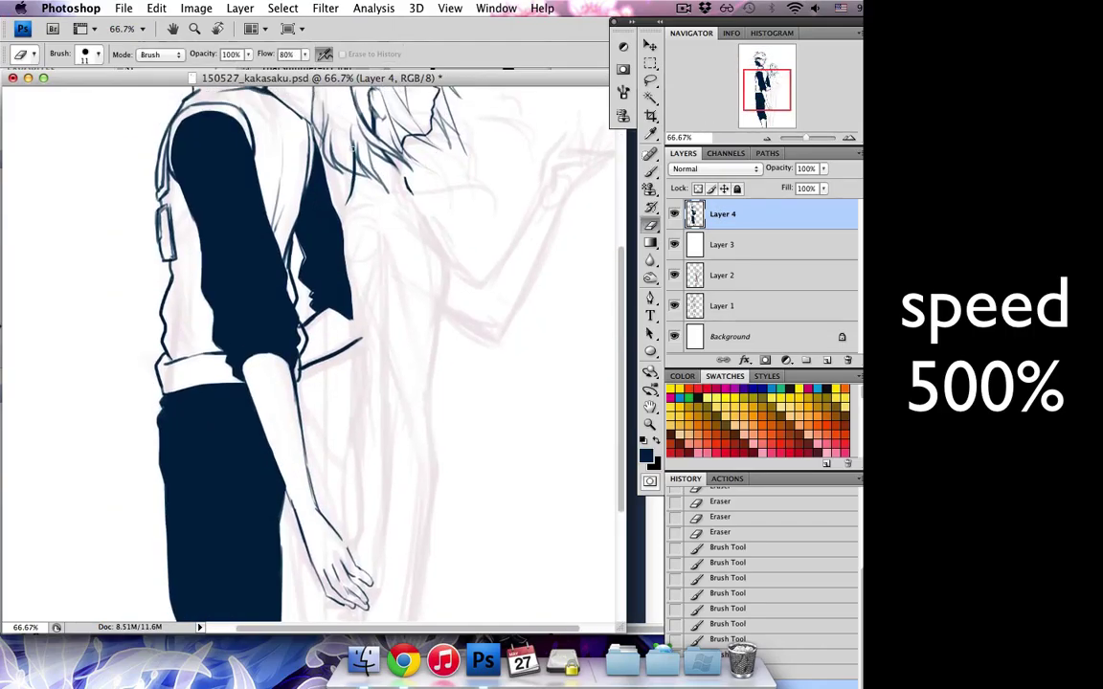
key(b)
mouse_move(318, 115)
mouse_down()
mouse_move(322, 144)
mouse_move(366, 168)
mouse_up()
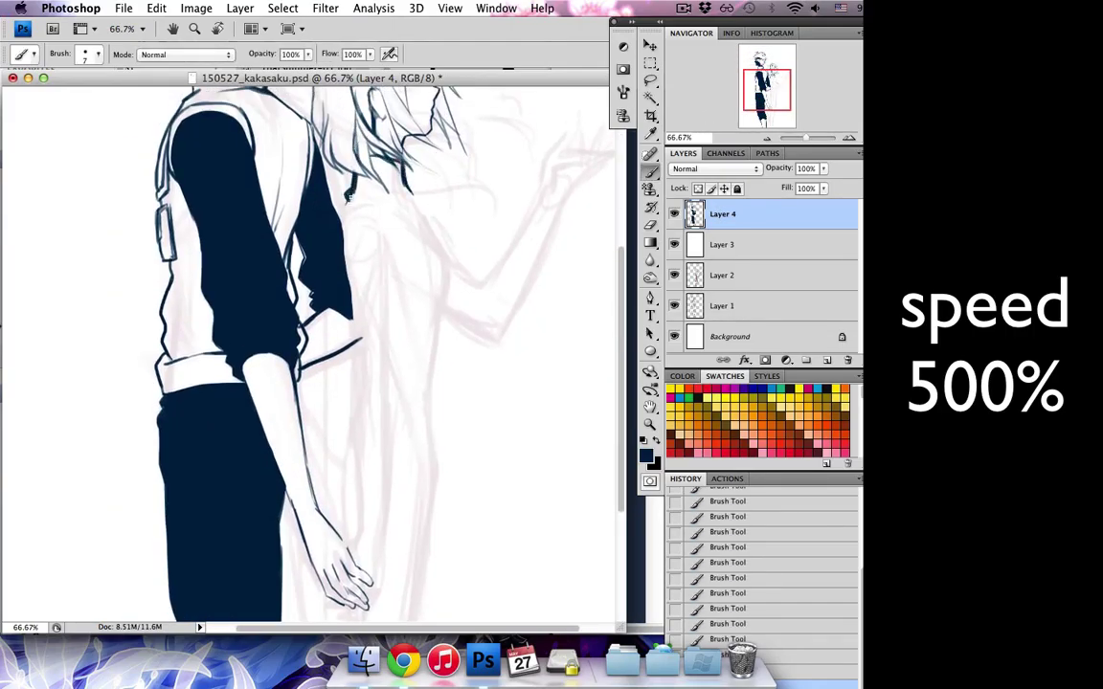
scroll(445, 290, up, 3)
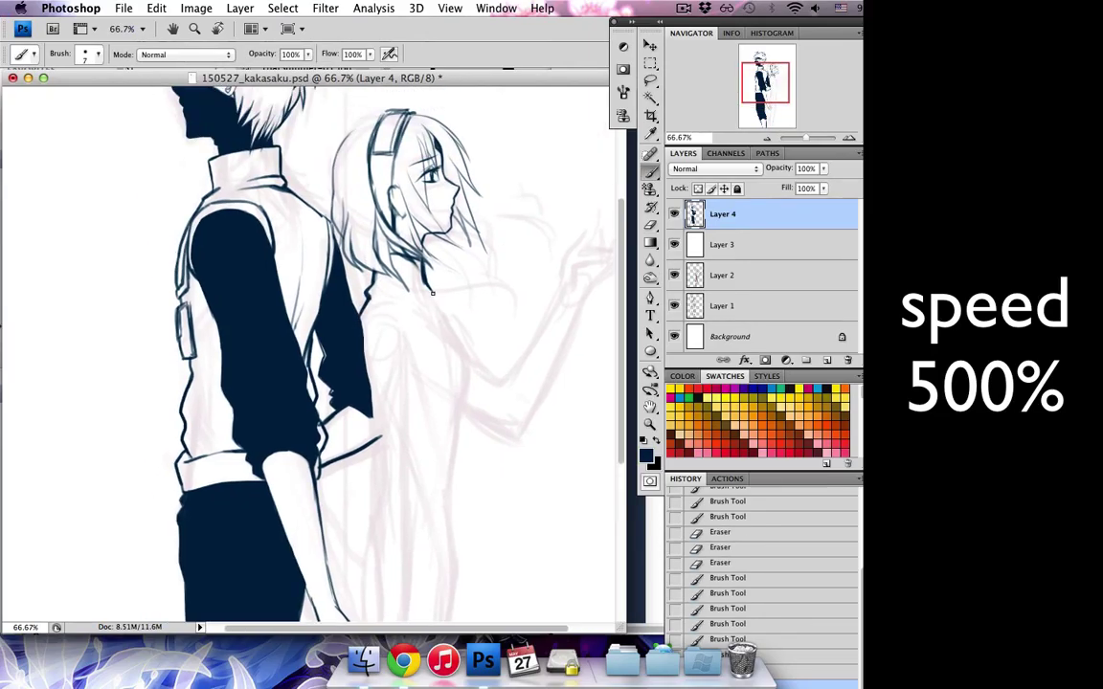
key(e)
key(b)
- Draw the line down from the girl's shoulder, her body outline, and a line along the arm
mouse_move(383, 241)
mouse_down()
mouse_move(466, 348)
mouse_move(446, 481)
mouse_up()
scroll(430, 383, down, 5)
mouse_move(448, 292)
mouse_down()
mouse_move(469, 378)
mouse_move(407, 392)
mouse_up()
drag(407, 298, 388, 403)
scroll(390, 277, up, 3)
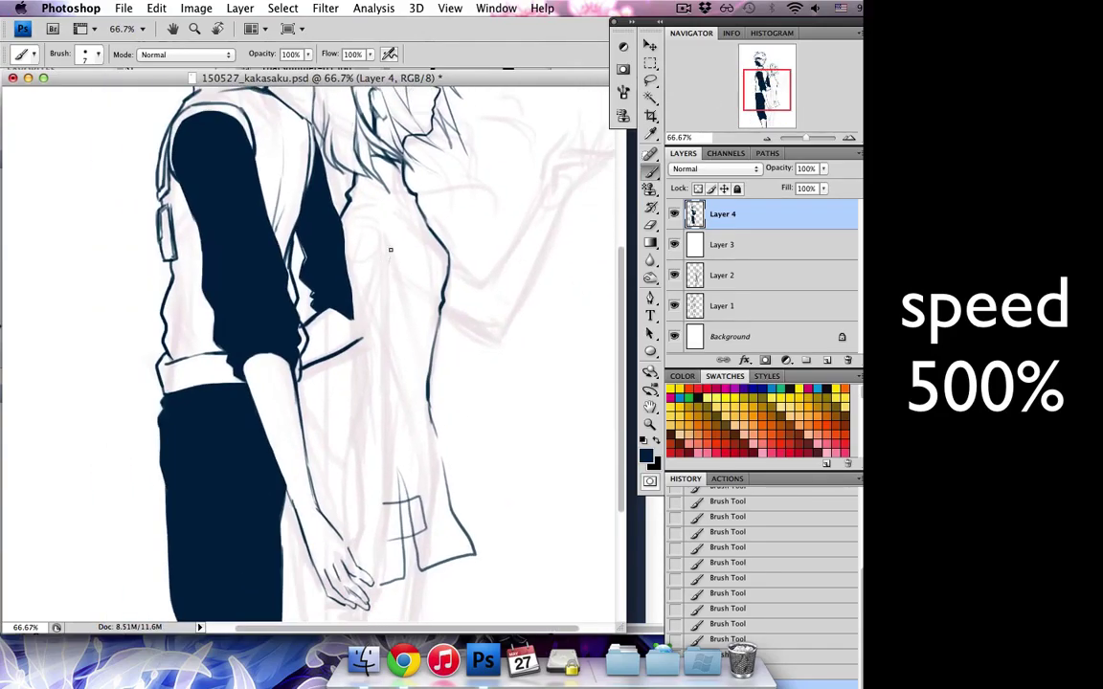
drag(344, 394, 345, 538)
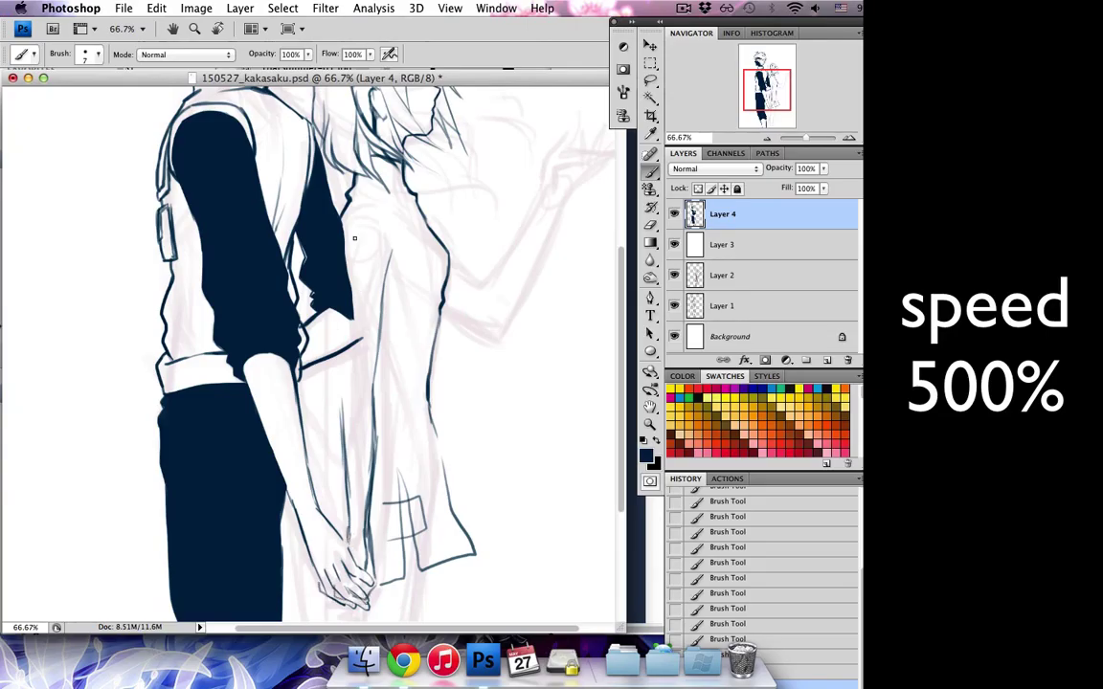
- Bring both heads into view and zoom in close on the girl's face
drag(744, 108, 735, 93)
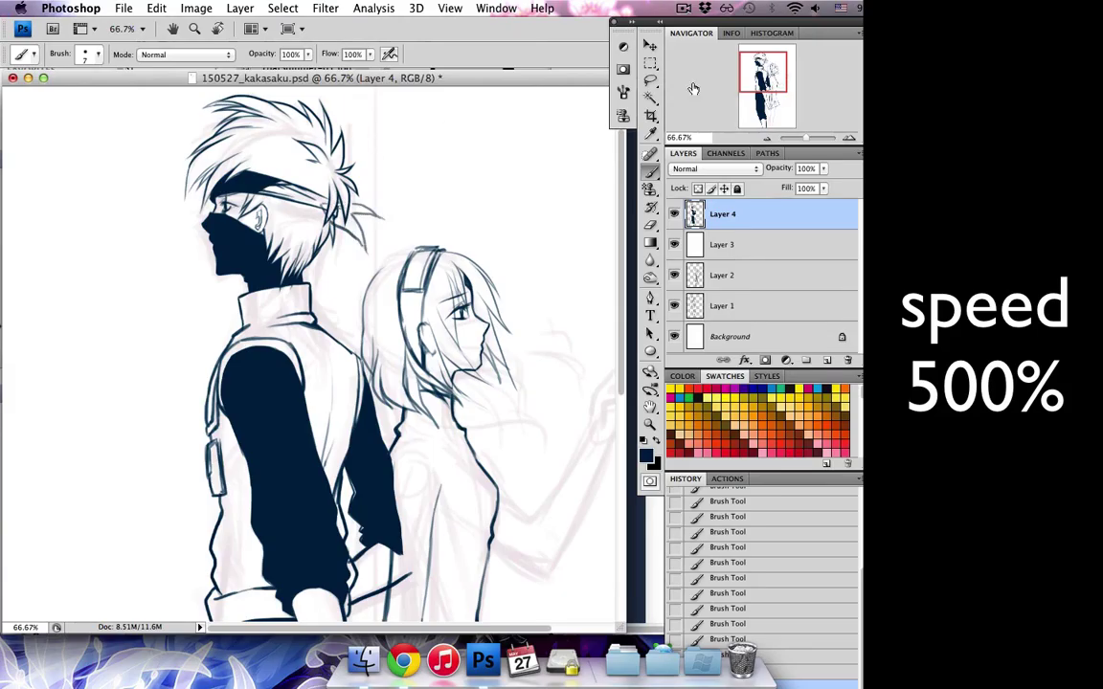
scroll(571, 96, down, 5)
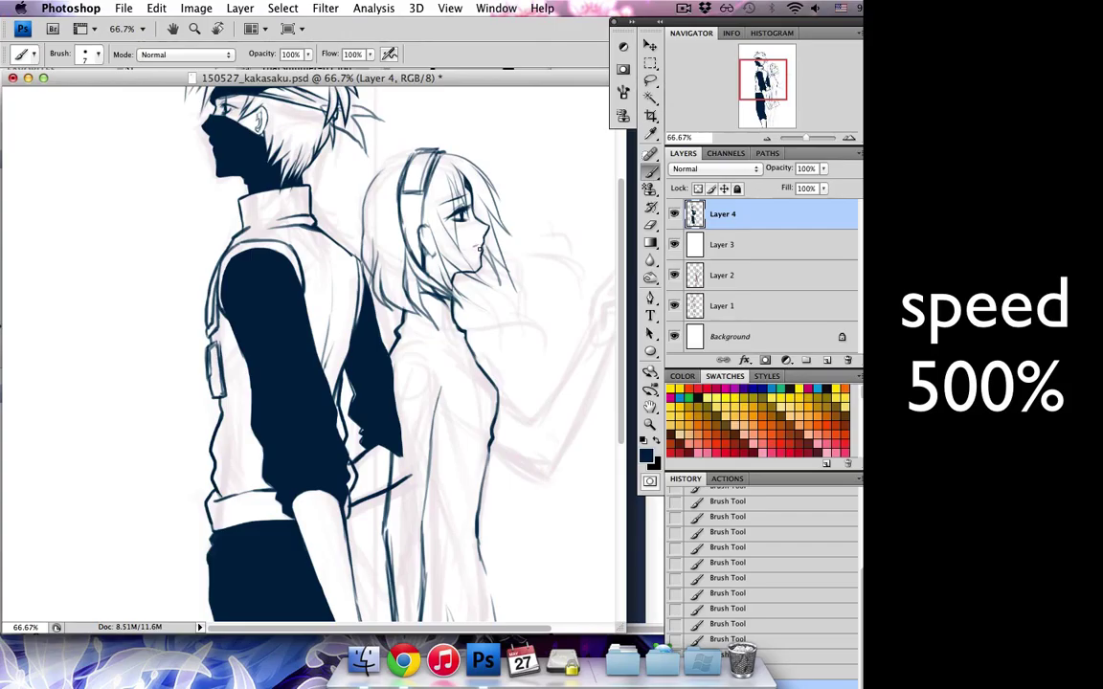
key(super+equal)
key(super+equal)
- Pick a finer brush, clean the top of the hair, and draw strands beside the girl's face
click(91, 55)
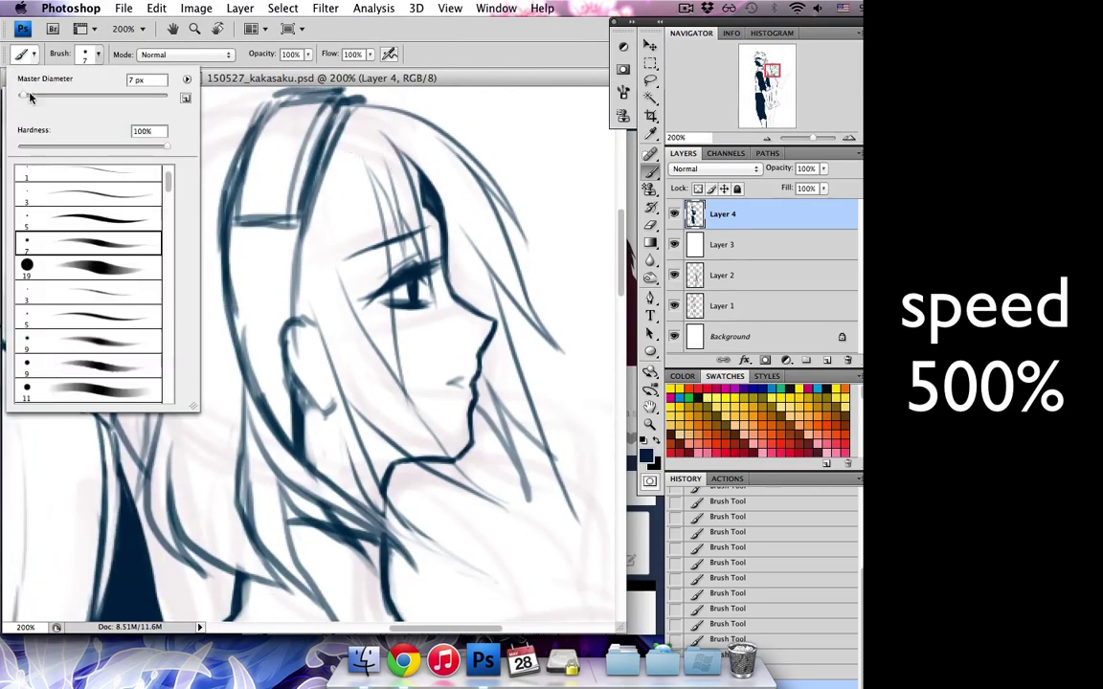
click(388, 156)
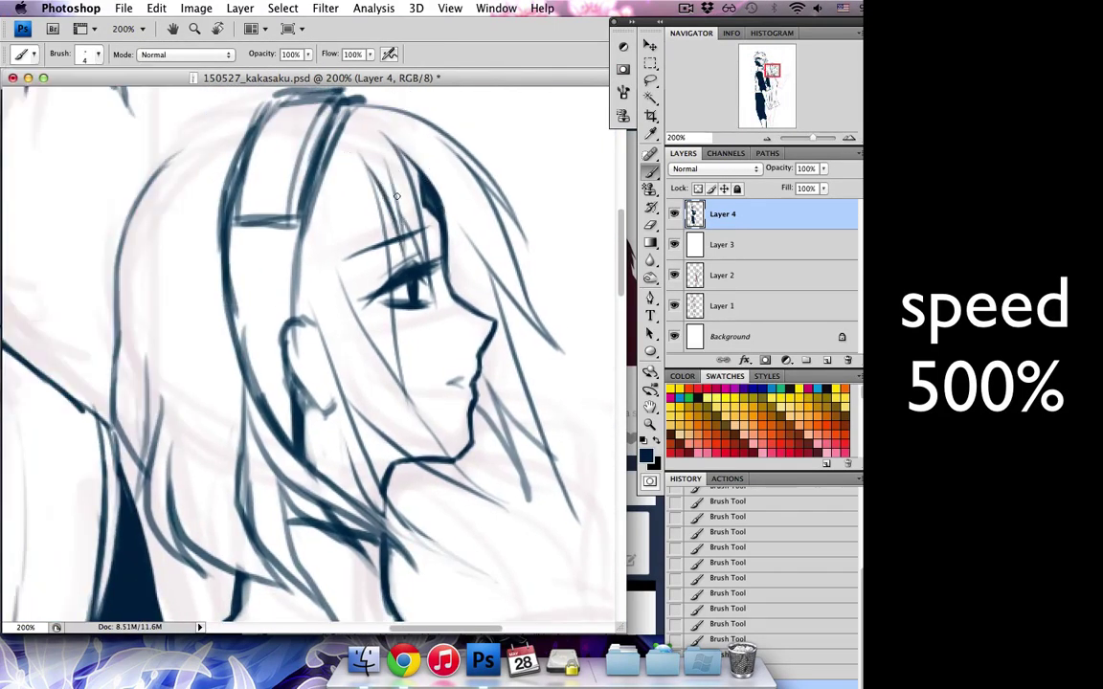
key(e)
drag(316, 154, 340, 196)
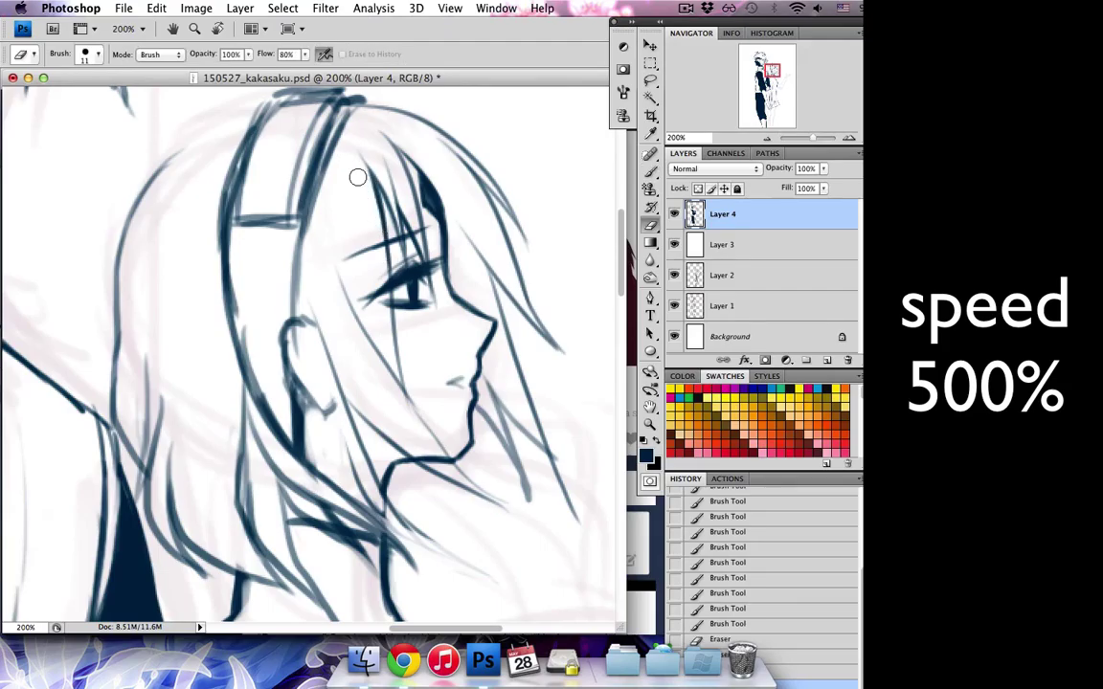
key(b)
drag(461, 223, 488, 295)
mouse_move(470, 254)
mouse_down()
mouse_move(498, 308)
mouse_move(560, 350)
mouse_up()
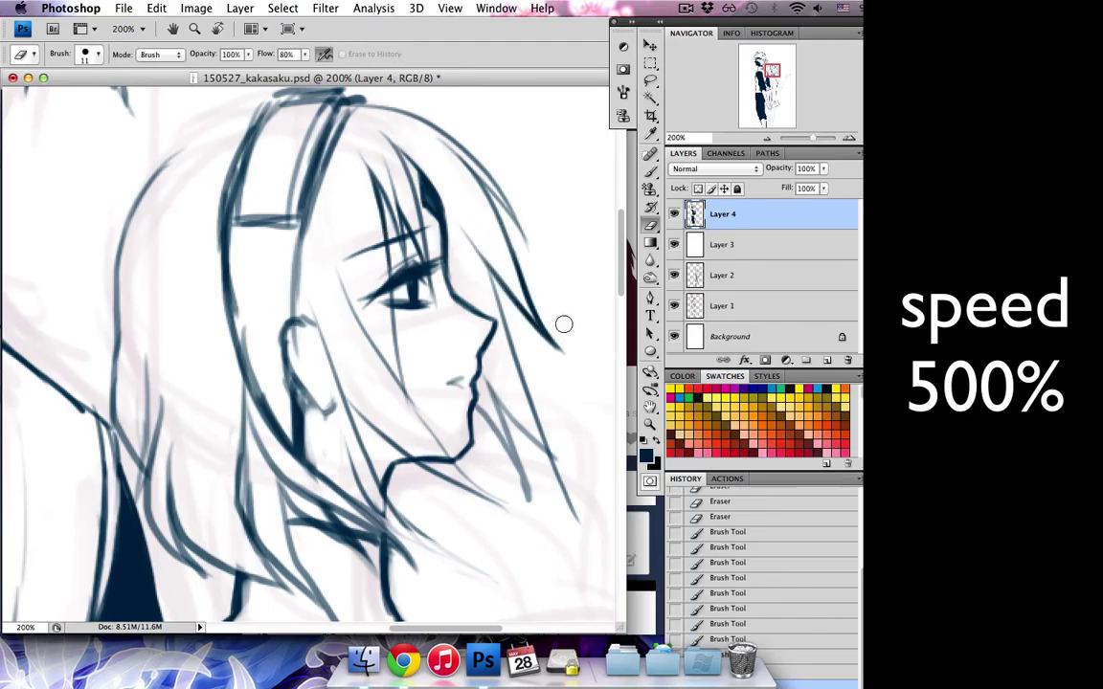
mouse_move(433, 222)
mouse_down()
mouse_move(477, 354)
mouse_move(561, 465)
mouse_move(498, 412)
mouse_up()
- Erase the strands near the chin and redraw the chin and neck lines
key(e)
drag(517, 465, 479, 398)
mouse_move(477, 407)
mouse_down()
mouse_move(456, 376)
mouse_move(467, 429)
mouse_move(450, 410)
mouse_up()
key(b)
key(e)
key(b)
mouse_move(349, 266)
mouse_down()
mouse_move(375, 371)
mouse_move(432, 442)
mouse_move(369, 410)
mouse_move(410, 425)
mouse_up()
key(e)
key(b)
drag(301, 340, 395, 446)
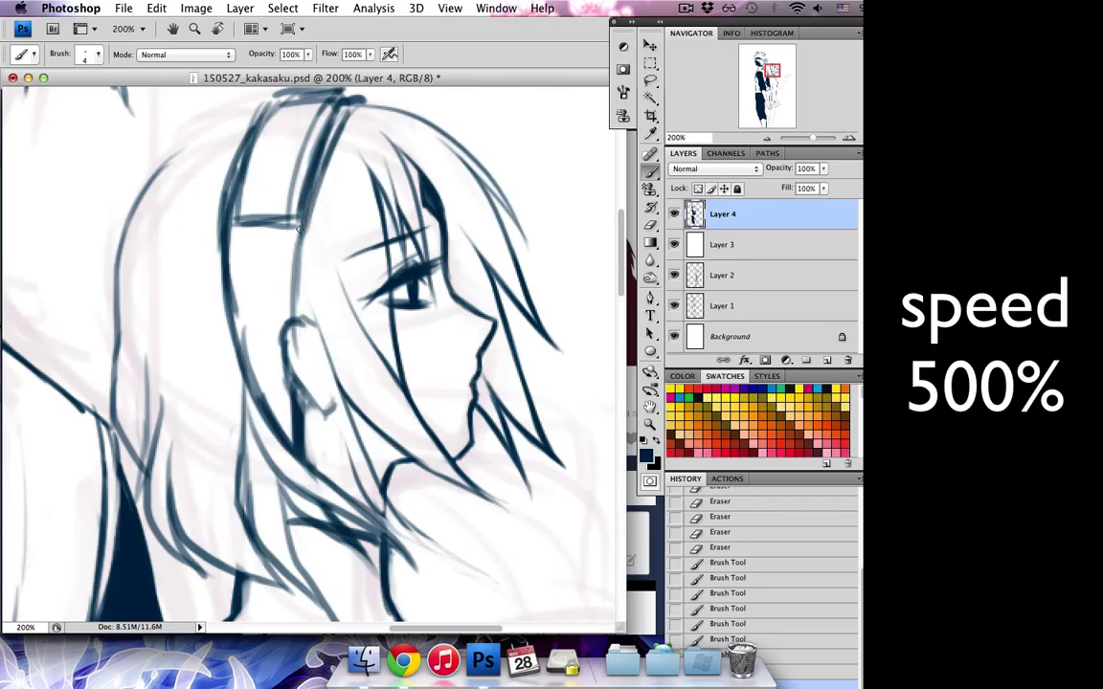
- Erase the old headband strokes and draw a new arc across the top of the head
key(e)
drag(273, 230, 273, 288)
mouse_move(220, 230)
mouse_down()
mouse_move(277, 148)
mouse_move(274, 101)
mouse_move(139, 158)
mouse_up()
key(b)
key(e)
mouse_move(177, 120)
mouse_down()
mouse_move(111, 230)
mouse_move(255, 115)
mouse_move(364, 98)
mouse_up()
key(b)
drag(402, 134, 459, 220)
mouse_move(213, 203)
mouse_down()
mouse_move(256, 219)
mouse_move(378, 178)
mouse_up()
- Erase the rough ear strokes, then redraw strands beside the face and the chin-neck line
key(e)
scroll(356, 225, down, 5)
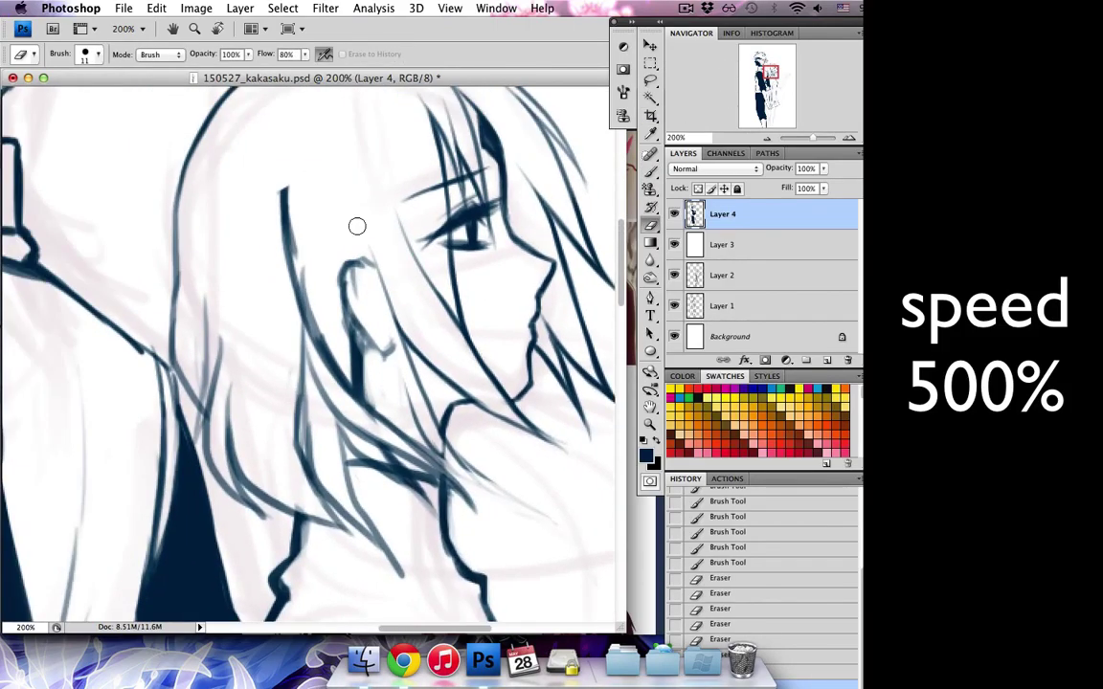
mouse_move(321, 240)
mouse_down()
mouse_move(331, 263)
mouse_move(340, 258)
mouse_move(379, 392)
mouse_up()
key(b)
drag(364, 326, 426, 426)
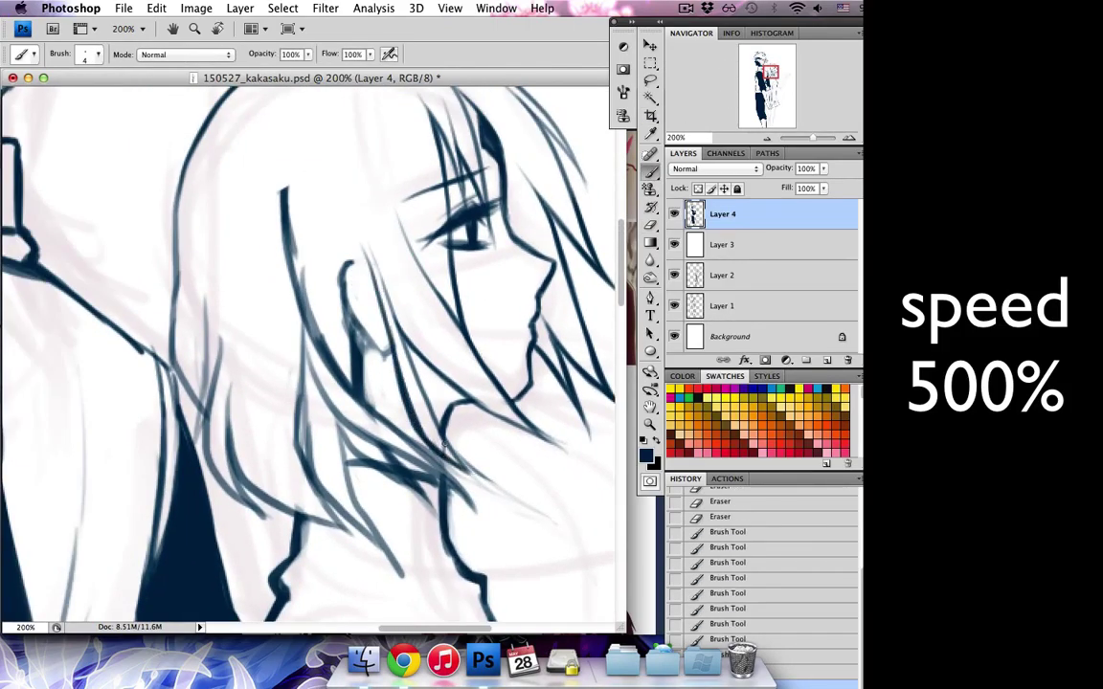
key(e)
drag(412, 385, 392, 417)
mouse_move(383, 326)
mouse_down()
mouse_move(412, 412)
mouse_move(455, 440)
mouse_up()
key(b)
drag(421, 402, 446, 436)
- Draw the girl's ear outline and redraw the trimmed hair strands in front of it
mouse_move(343, 325)
mouse_down()
mouse_move(347, 268)
mouse_move(371, 287)
mouse_up()
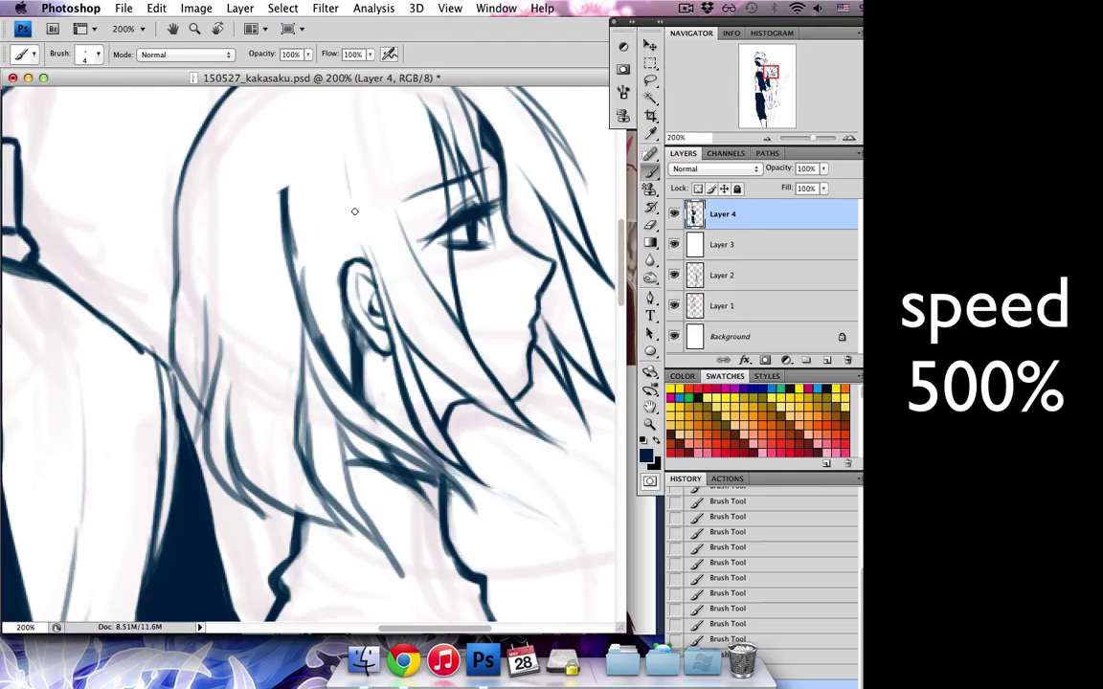
key(e)
mouse_move(325, 154)
mouse_down()
mouse_move(297, 300)
mouse_move(327, 350)
mouse_up()
key(b)
drag(319, 290, 331, 351)
key(e)
drag(276, 177, 278, 321)
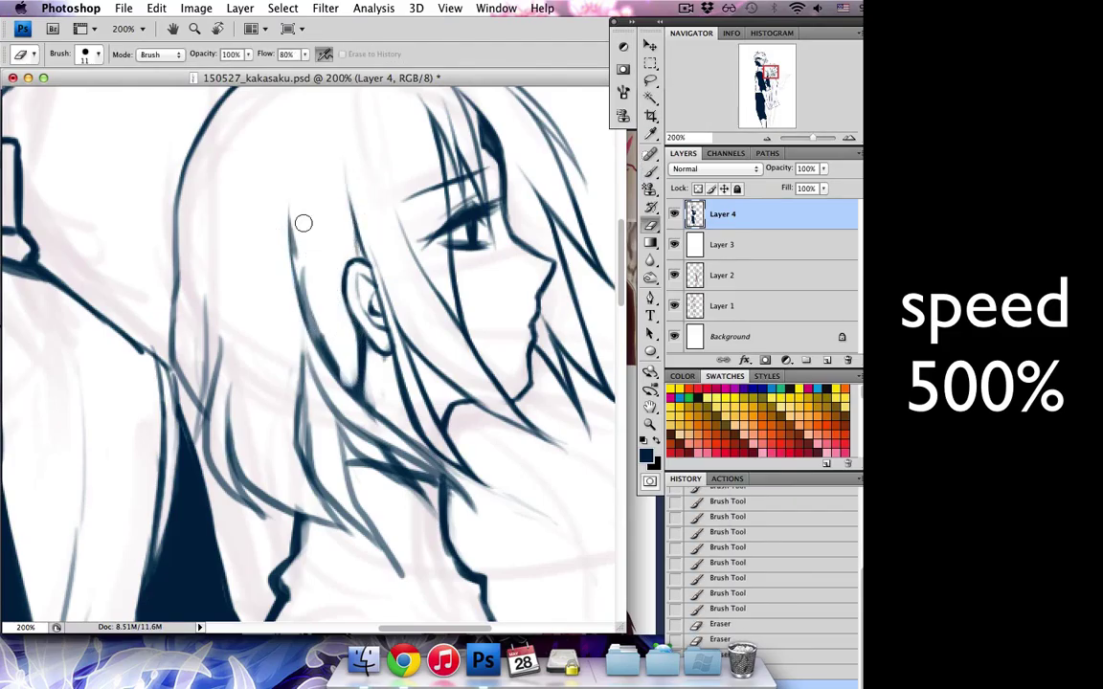
drag(302, 224, 312, 338)
key(b)
drag(316, 279, 278, 349)
scroll(318, 311, down, 3)
drag(304, 251, 275, 279)
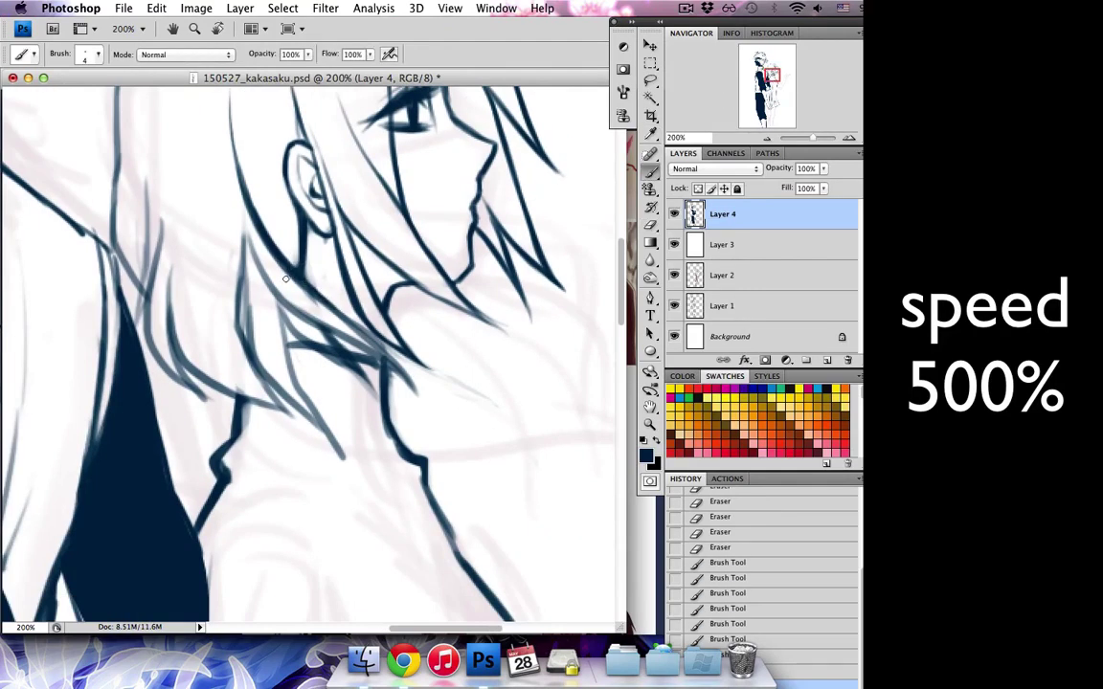
- Erase the overlapping strands near the ear and redraw them cleanly
key(e)
drag(292, 191, 221, 287)
drag(319, 310, 278, 263)
mouse_move(201, 148)
mouse_down()
mouse_move(230, 211)
mouse_move(225, 307)
mouse_up()
key(b)
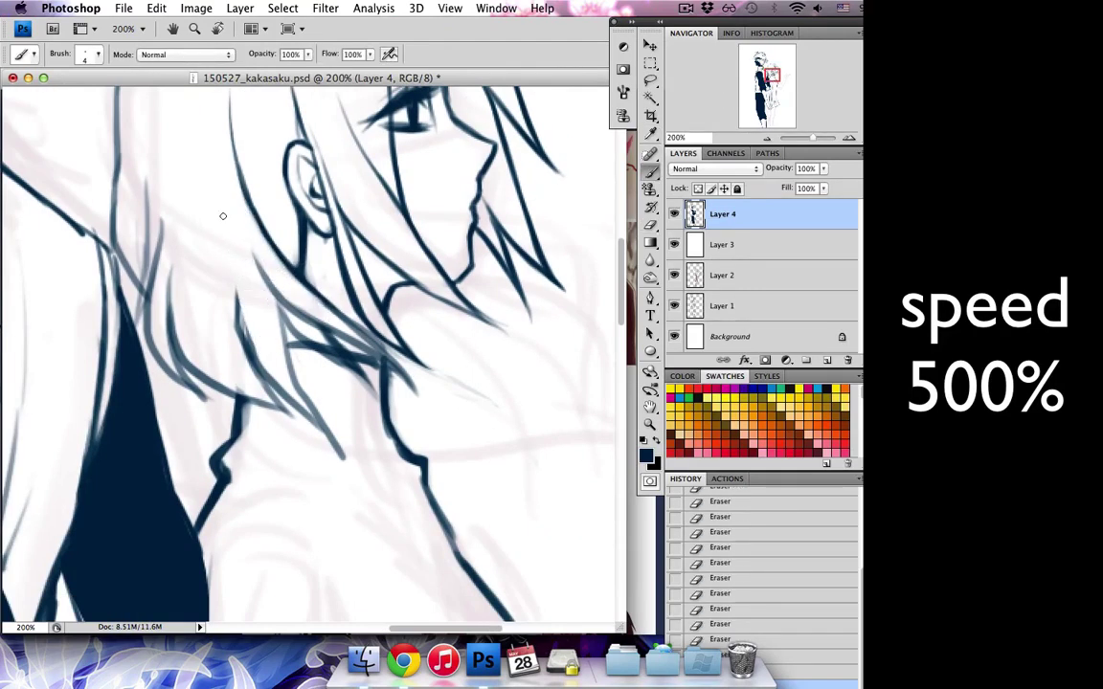
drag(210, 220, 215, 287)
mouse_move(234, 249)
mouse_down()
mouse_move(251, 330)
mouse_move(232, 227)
mouse_move(259, 283)
mouse_move(378, 354)
mouse_up()
key(e)
key(b)
- Ink and tidy the hair strands running from below the ear down to the neck
drag(298, 293, 351, 324)
drag(276, 260, 366, 346)
drag(322, 308, 366, 345)
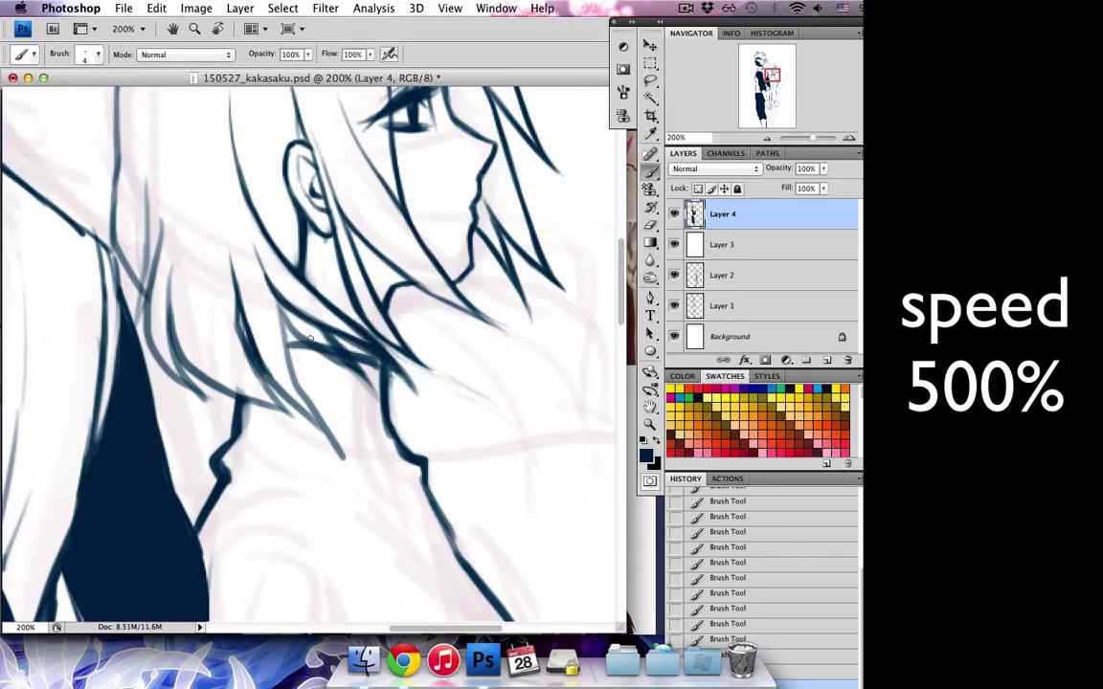
key(e)
drag(275, 304, 321, 340)
key(b)
drag(239, 256, 337, 350)
mouse_move(273, 307)
mouse_down()
mouse_move(343, 356)
mouse_move(356, 391)
mouse_up()
key(e)
key(b)
mouse_move(365, 336)
mouse_down()
mouse_move(356, 402)
mouse_move(378, 364)
mouse_move(402, 450)
mouse_up()
- Ink the outer line at the back of the girl's hair and clean its stray strands
key(e)
drag(288, 287, 332, 339)
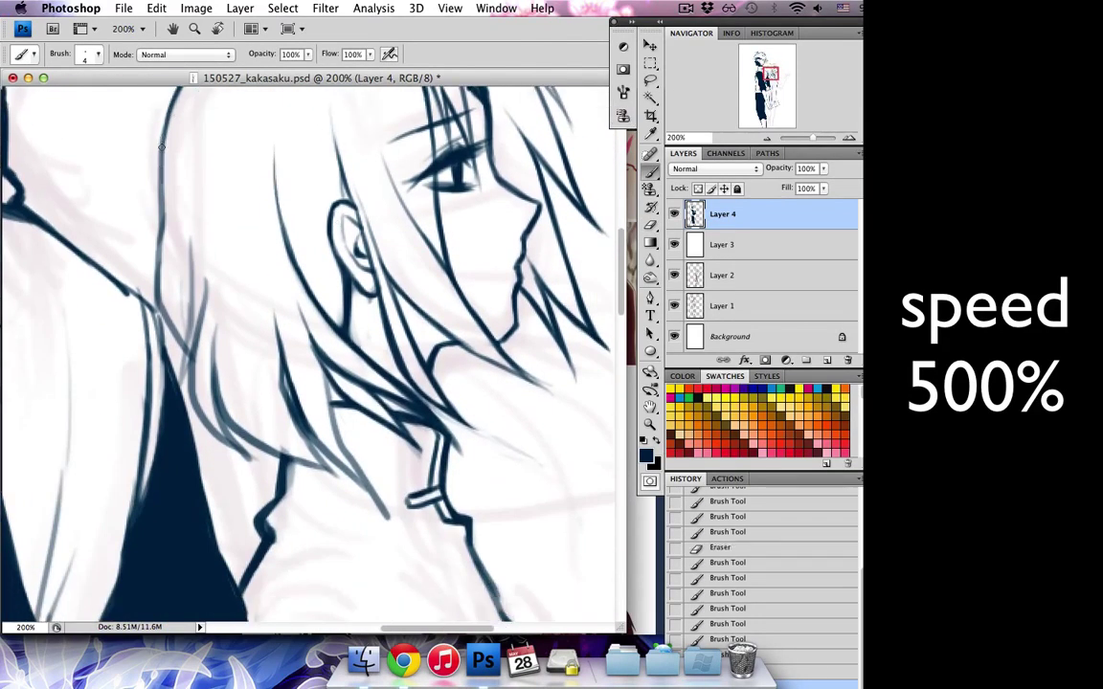
mouse_move(149, 120)
mouse_down()
mouse_move(139, 281)
mouse_move(161, 299)
mouse_move(163, 348)
mouse_up()
key(e)
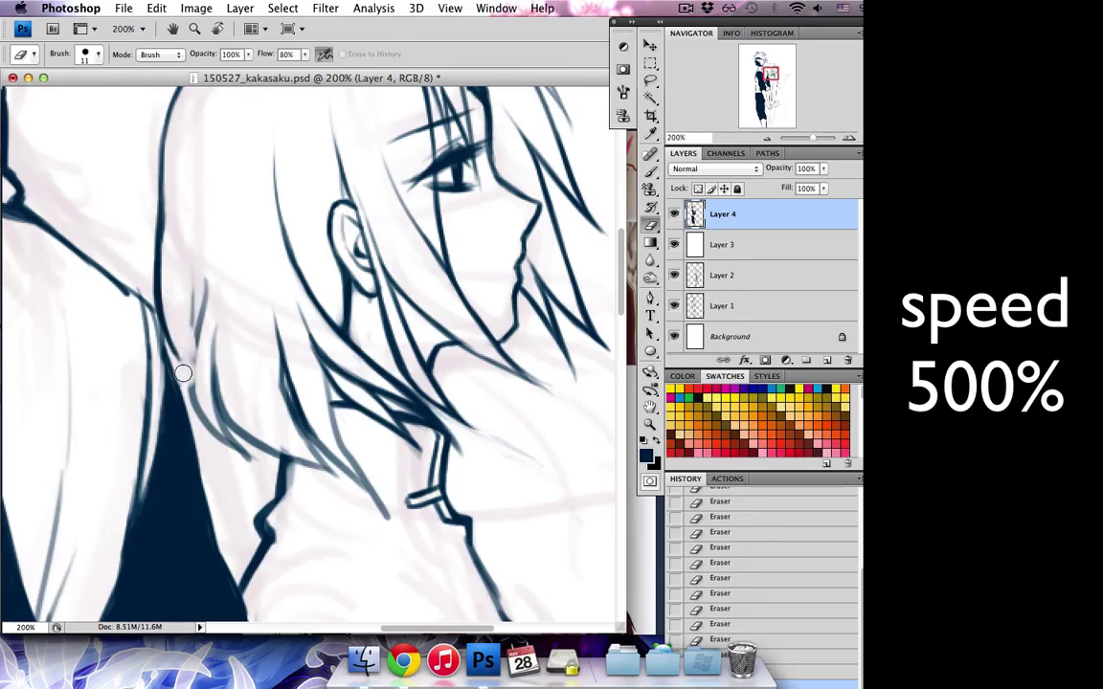
key(b)
drag(149, 280, 144, 369)
mouse_move(167, 249)
mouse_down()
mouse_move(160, 345)
mouse_move(174, 282)
mouse_up()
key(e)
key(b)
- Draw three strands at the back of the neck and more falling toward the shoulder
drag(198, 217, 178, 297)
mouse_move(188, 263)
mouse_down()
mouse_move(170, 341)
mouse_move(176, 300)
mouse_up()
drag(183, 290, 168, 348)
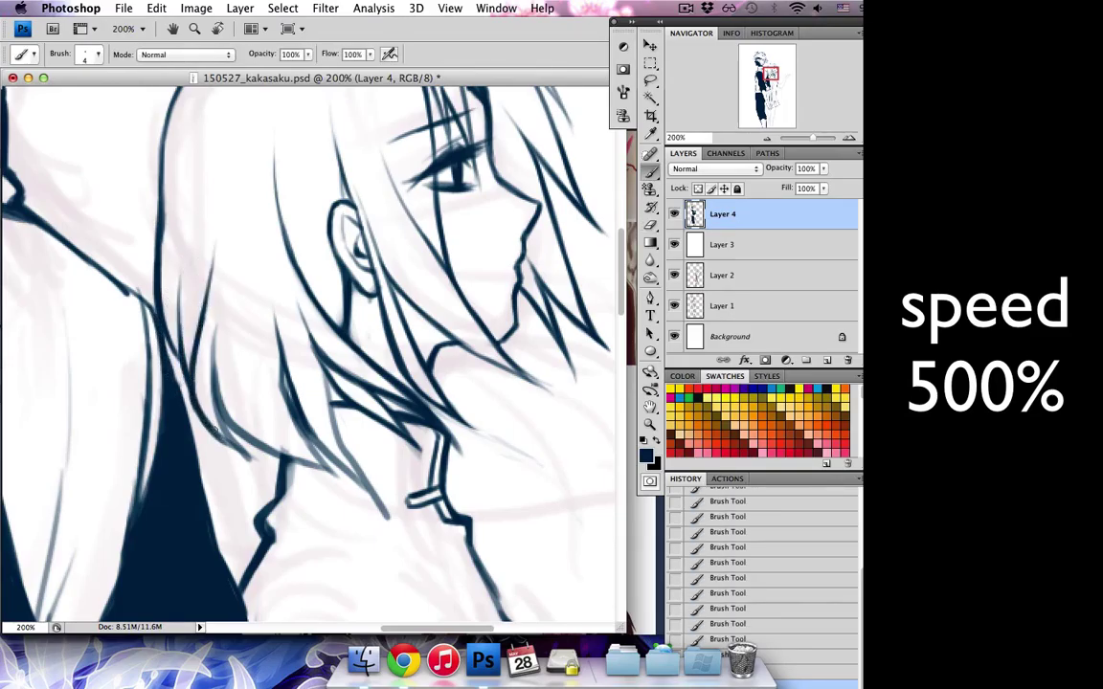
drag(230, 383, 196, 427)
drag(212, 356, 192, 401)
mouse_move(226, 333)
mouse_down()
mouse_move(191, 395)
mouse_move(332, 484)
mouse_up()
key(e)
mouse_move(273, 335)
mouse_down()
mouse_move(254, 393)
mouse_move(263, 421)
mouse_up()
key(b)
mouse_move(323, 404)
mouse_down()
mouse_move(305, 413)
mouse_move(340, 452)
mouse_up()
drag(277, 301, 329, 438)
- Erase small stray hair lines and re-ink the strands near the ear
key(e)
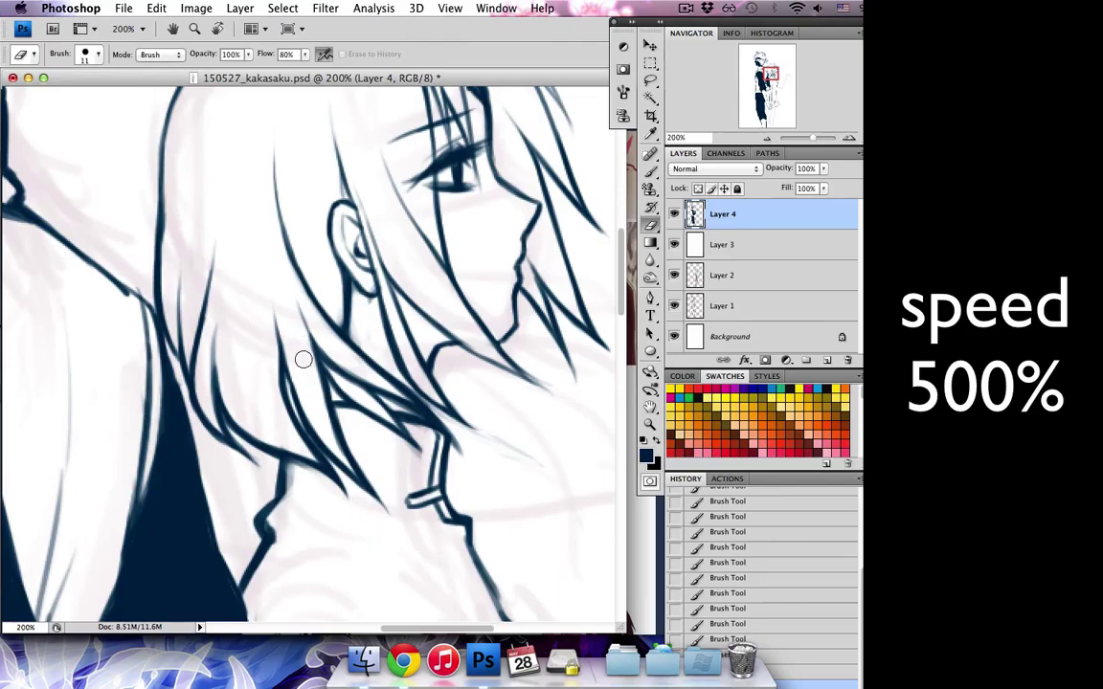
drag(281, 316, 268, 331)
drag(314, 305, 291, 322)
mouse_move(306, 235)
mouse_down()
mouse_move(312, 292)
mouse_move(288, 306)
mouse_move(329, 310)
mouse_up()
key(b)
drag(318, 256, 343, 330)
drag(280, 222, 308, 298)
key(e)
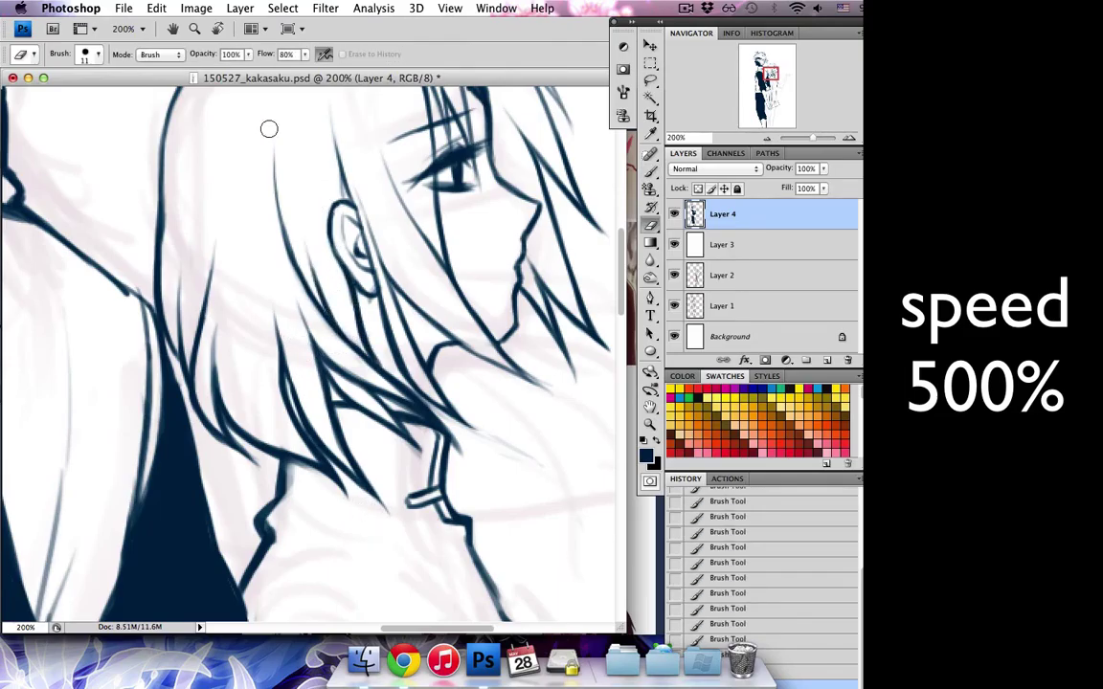
mouse_move(251, 134)
mouse_down()
mouse_move(238, 197)
mouse_move(251, 253)
mouse_up()
scroll(306, 345, up, 5)
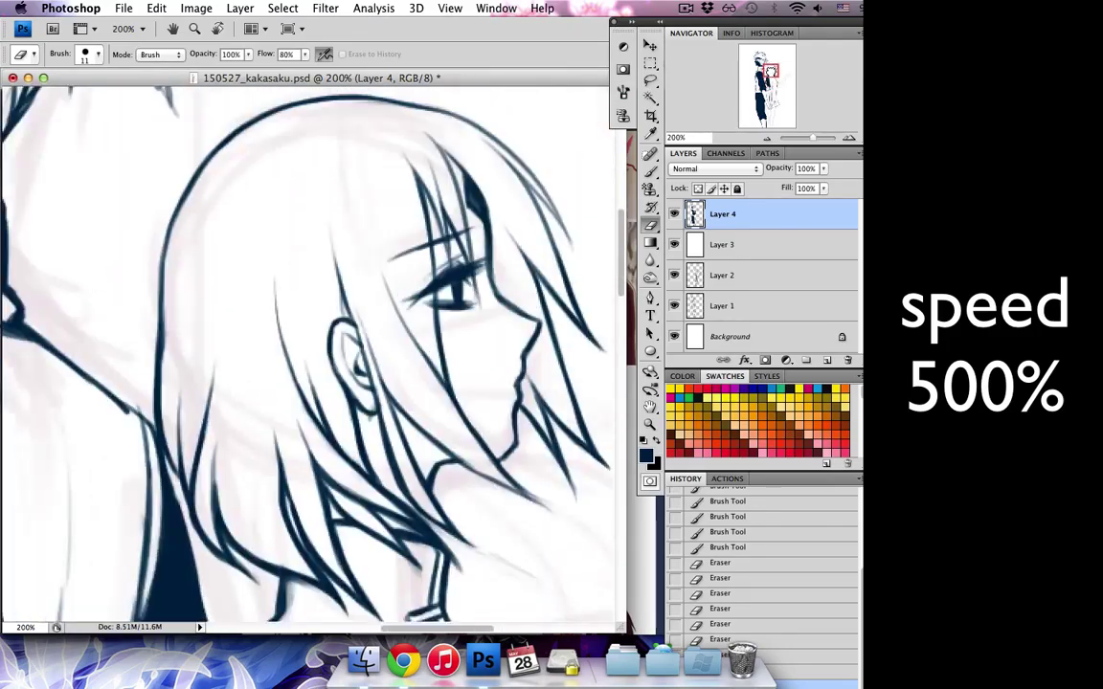
- Add strokes around the top of the hair, then zoom out to frame both figures
key(b)
drag(337, 130, 305, 300)
drag(407, 115, 332, 158)
drag(378, 159, 334, 298)
key(ctrl+minus)
key(ctrl+minus)
key(ctrl+minus)
key(ctrl+plus)
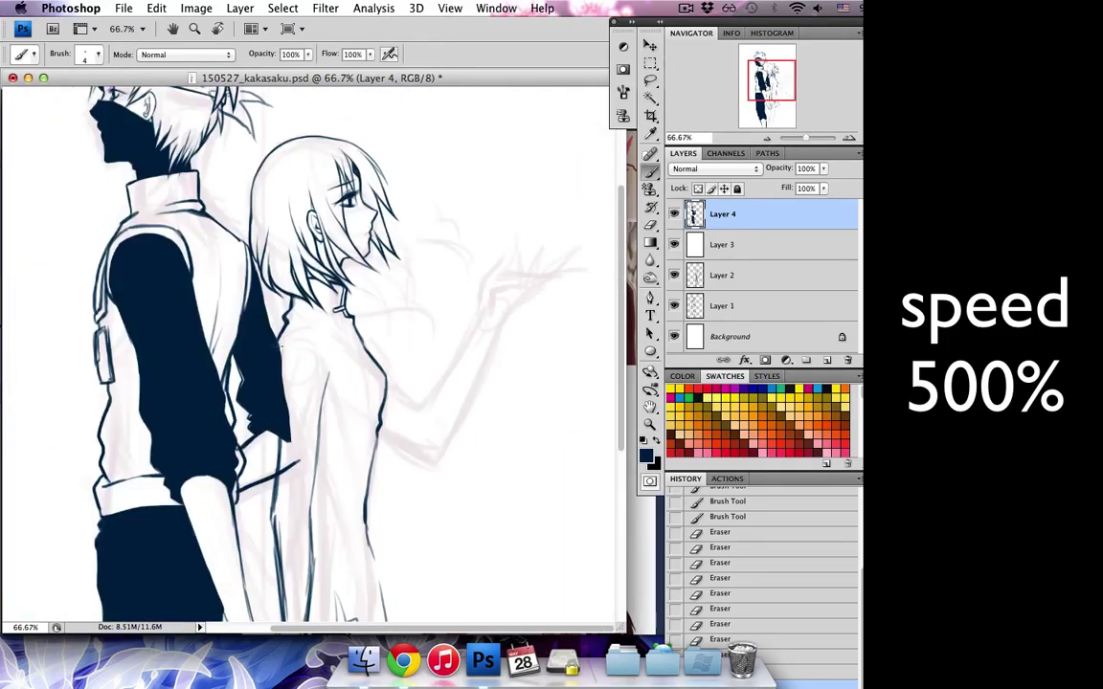
- Ink the girl's shoulder and back lines, erasing rough sketch marks on the shoulder
drag(258, 298, 295, 318)
drag(286, 335, 326, 362)
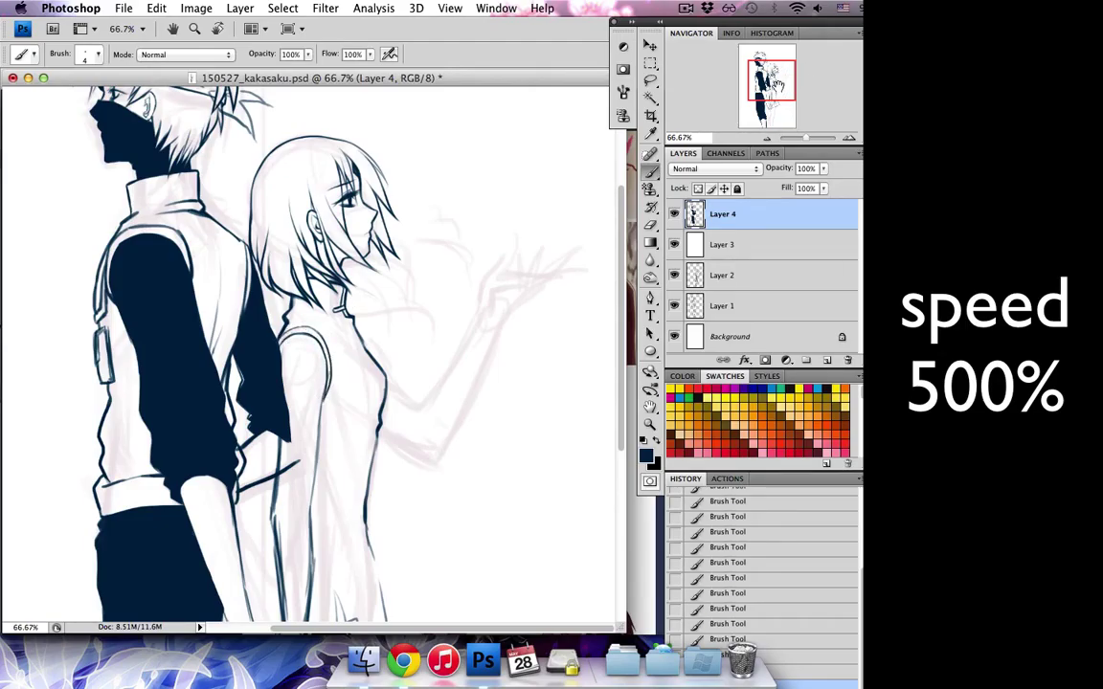
drag(813, 80, 805, 91)
key(e)
drag(336, 191, 337, 272)
drag(337, 229, 337, 276)
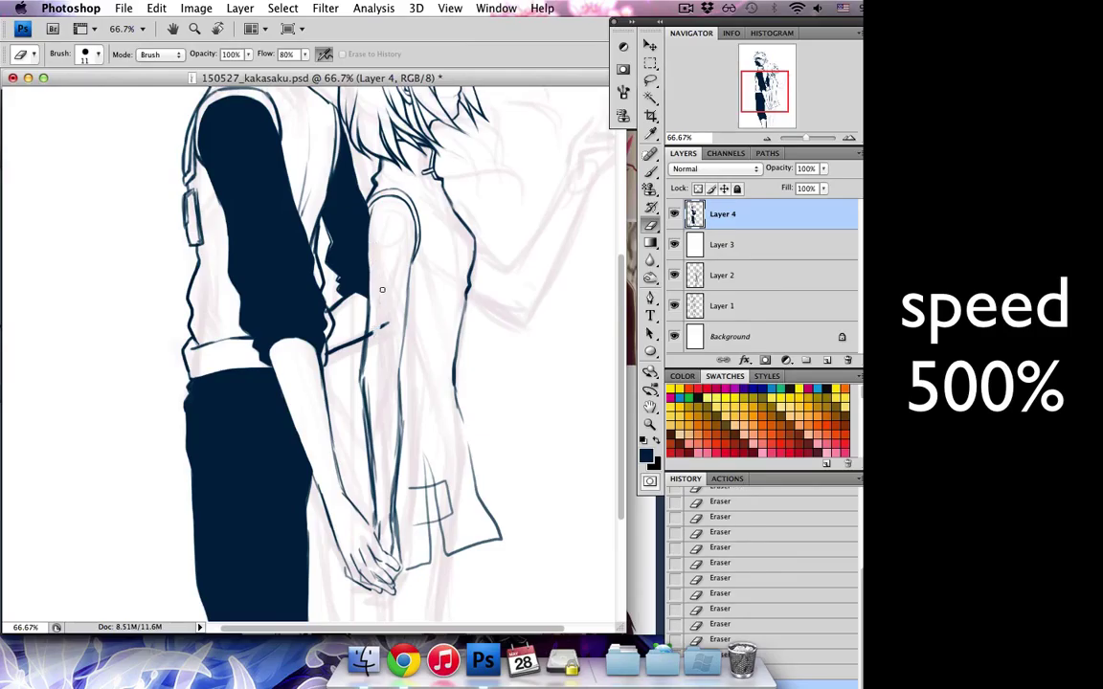
key(b)
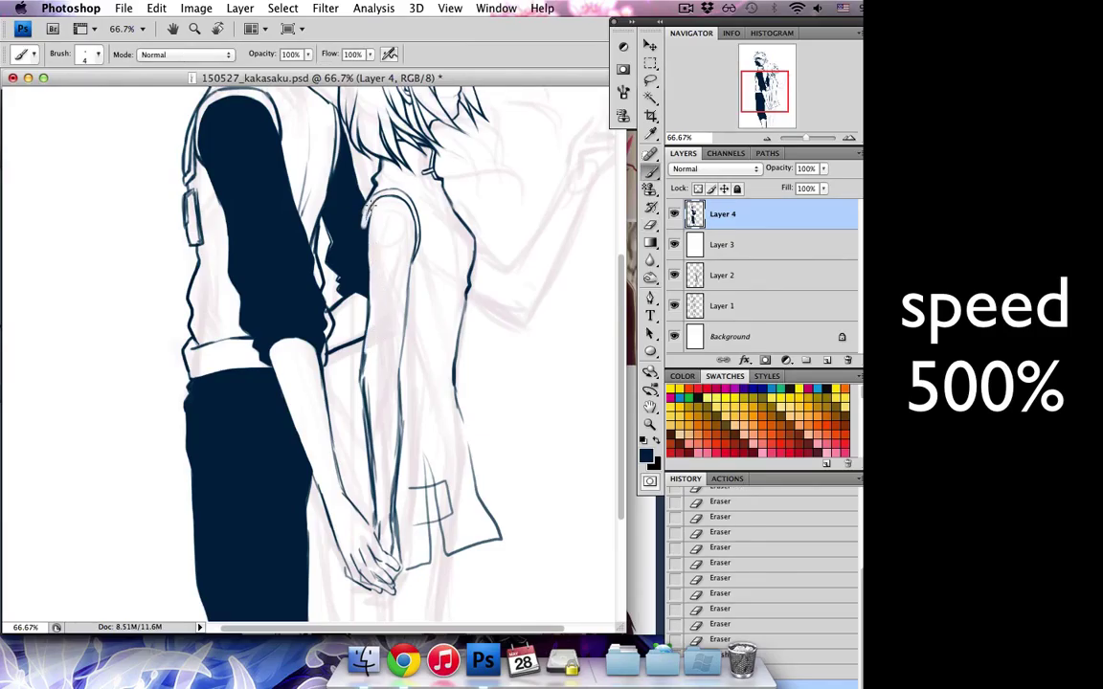
drag(364, 197, 365, 228)
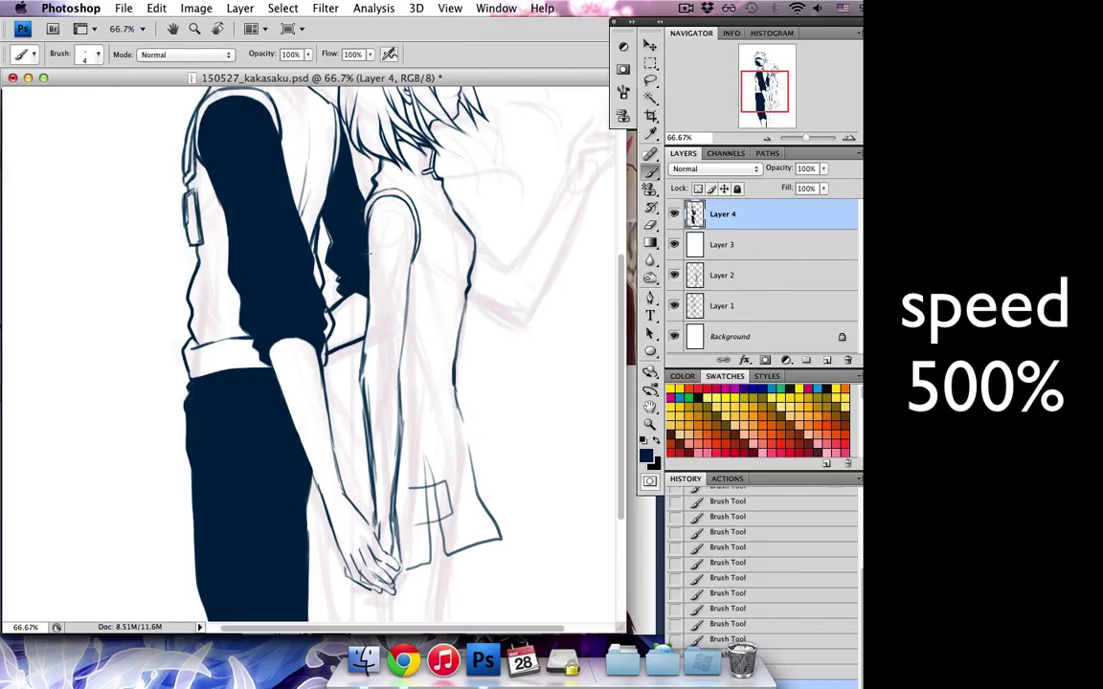
- Extend the girl's dress fold lines down to the hem
scroll(369, 253, down, 5)
drag(430, 347, 445, 474)
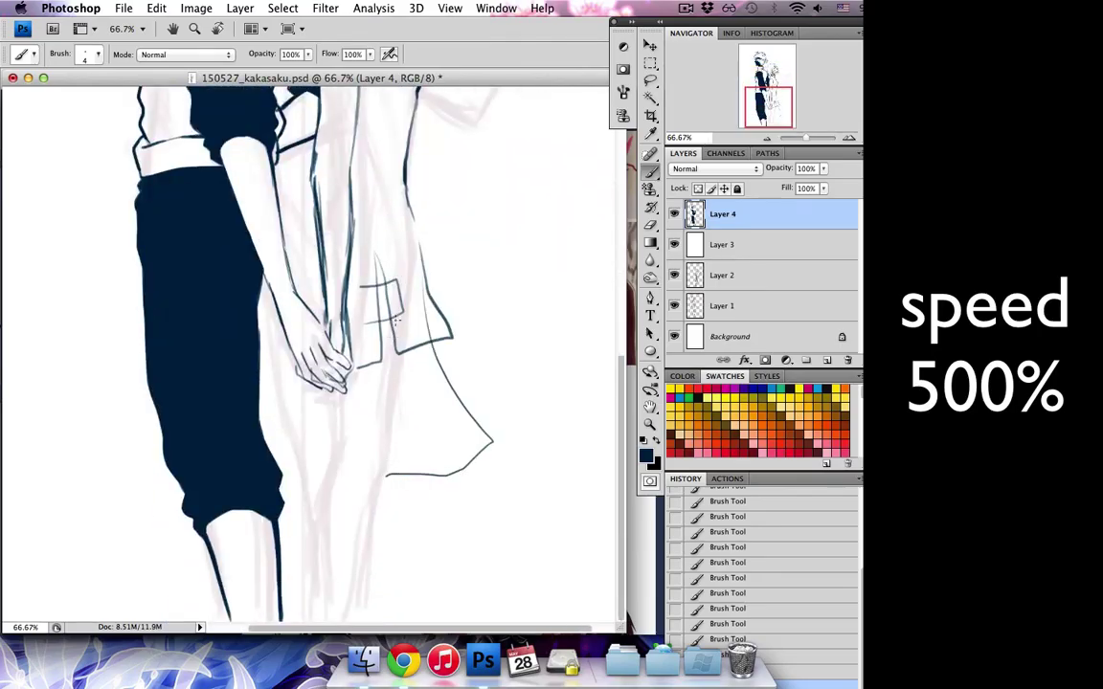
drag(385, 453, 387, 475)
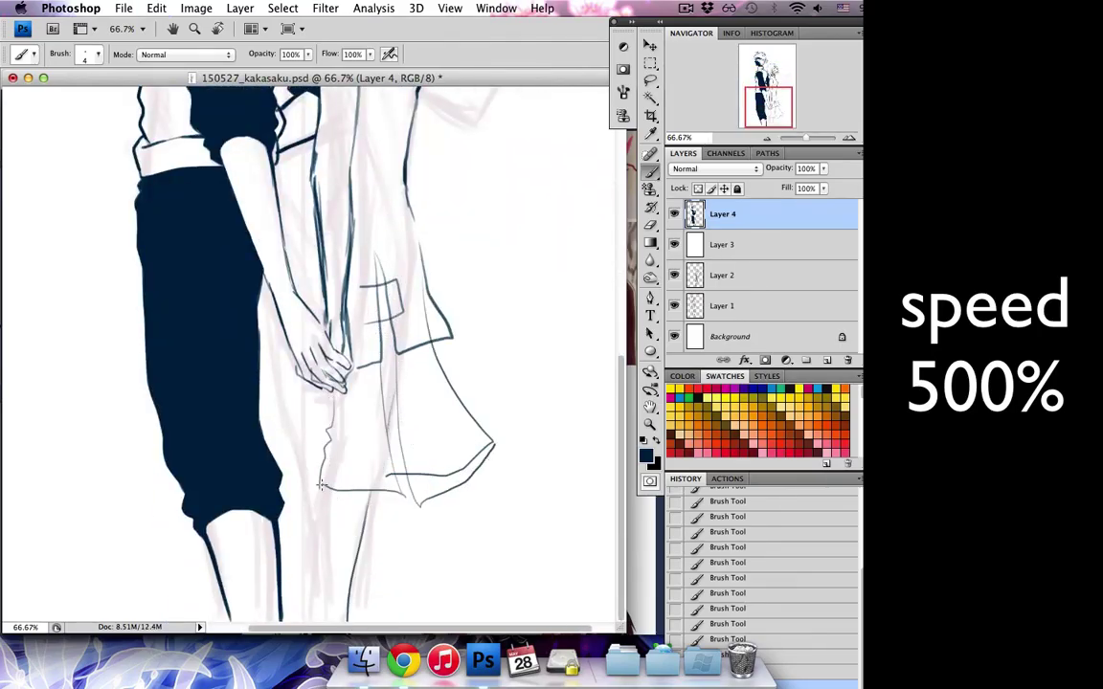
drag(775, 113, 768, 113)
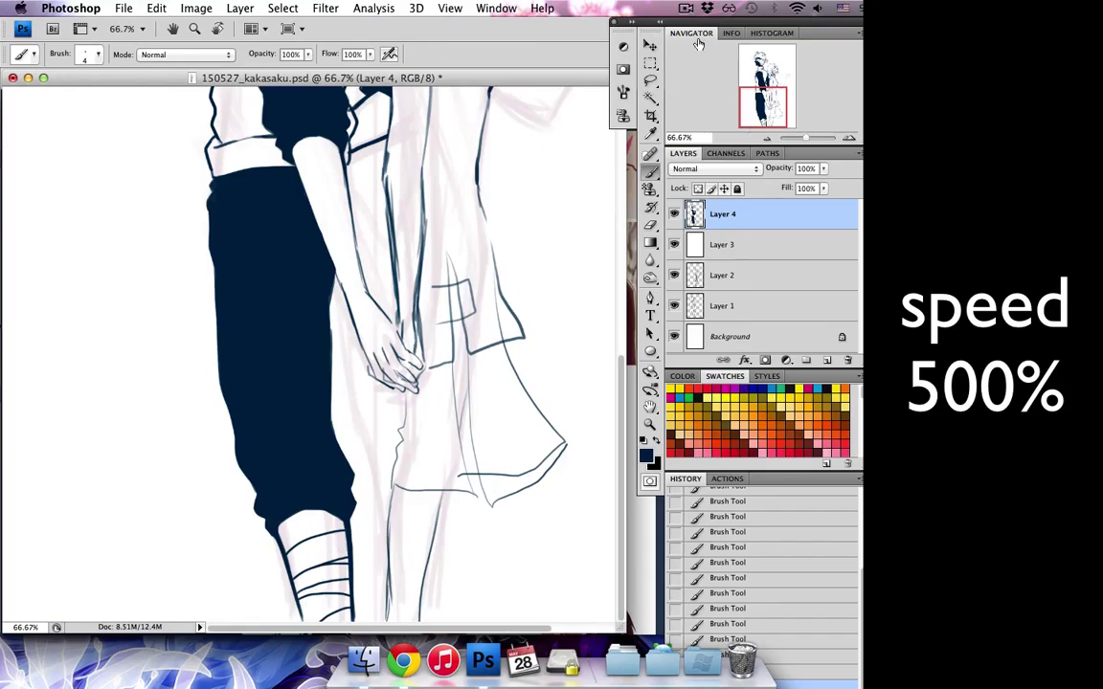
key(super+plus)
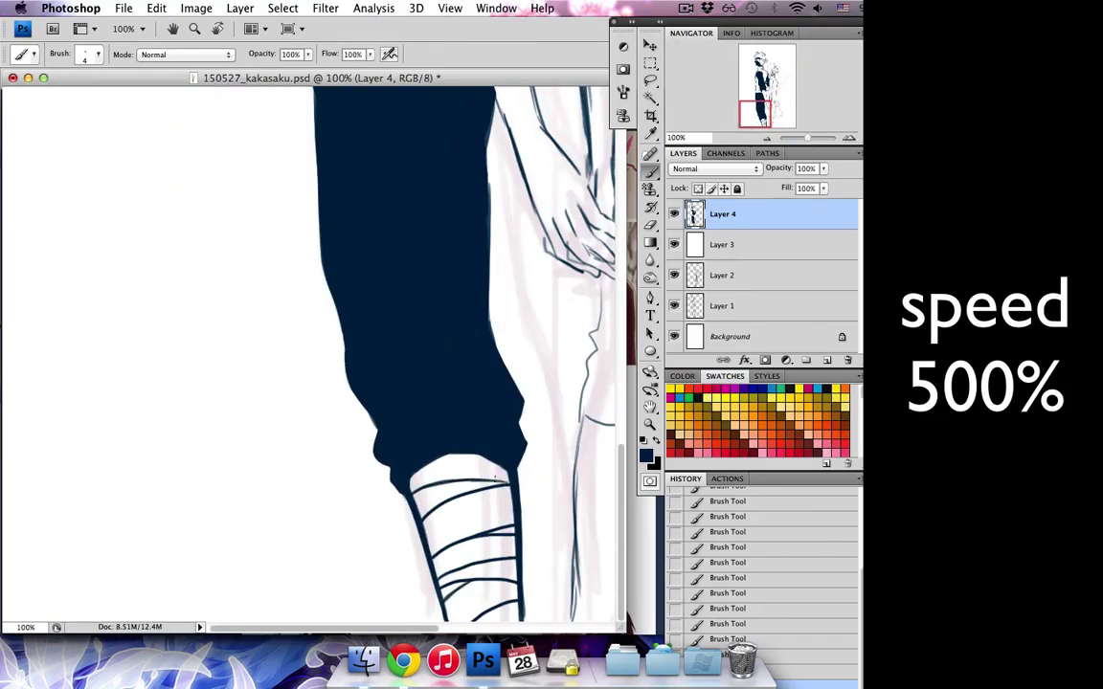
- Erase faint lines beside the girl's arm and ink her back and side outlines
drag(487, 463, 364, 613)
key(e)
drag(379, 96, 375, 325)
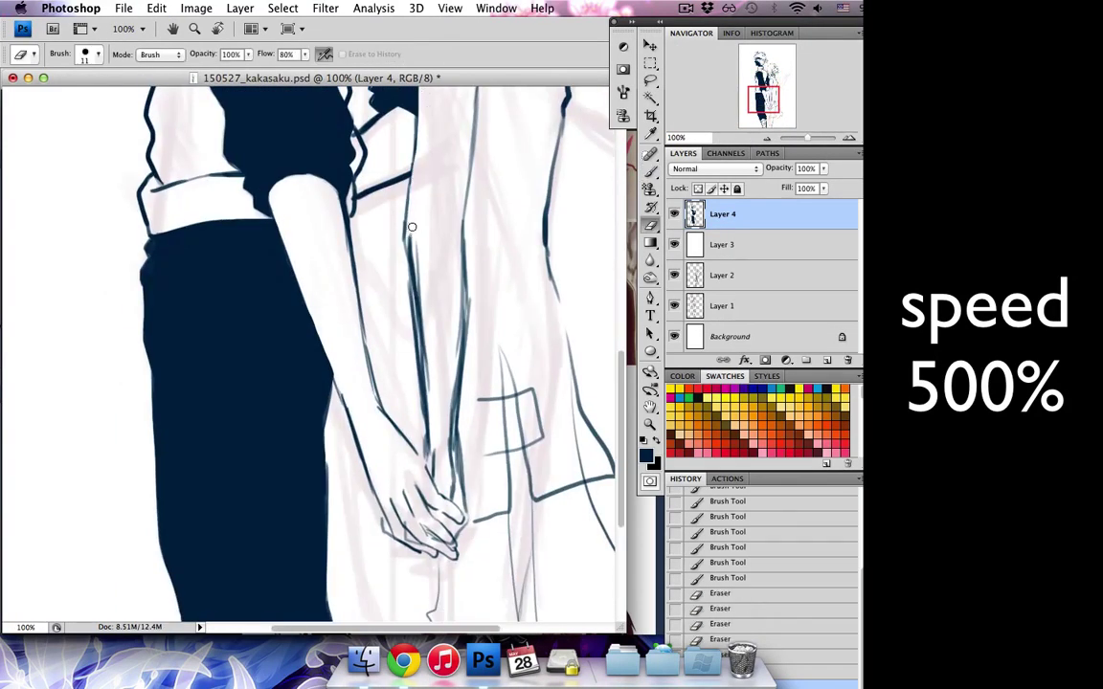
key(b)
drag(371, 134, 370, 225)
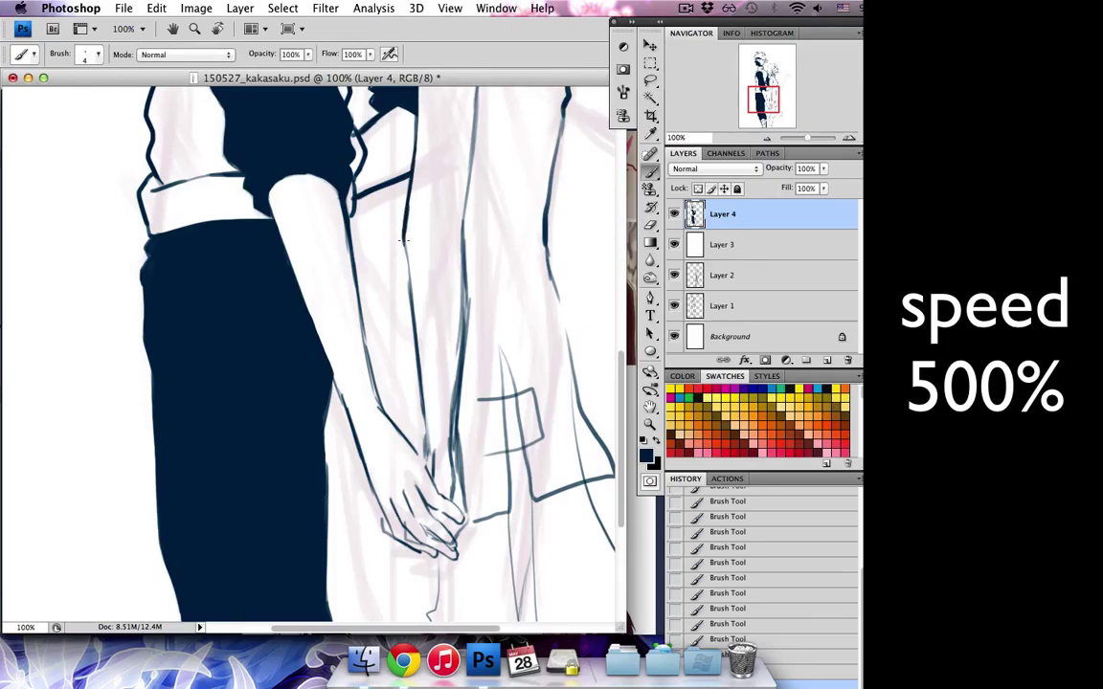
drag(420, 422, 462, 557)
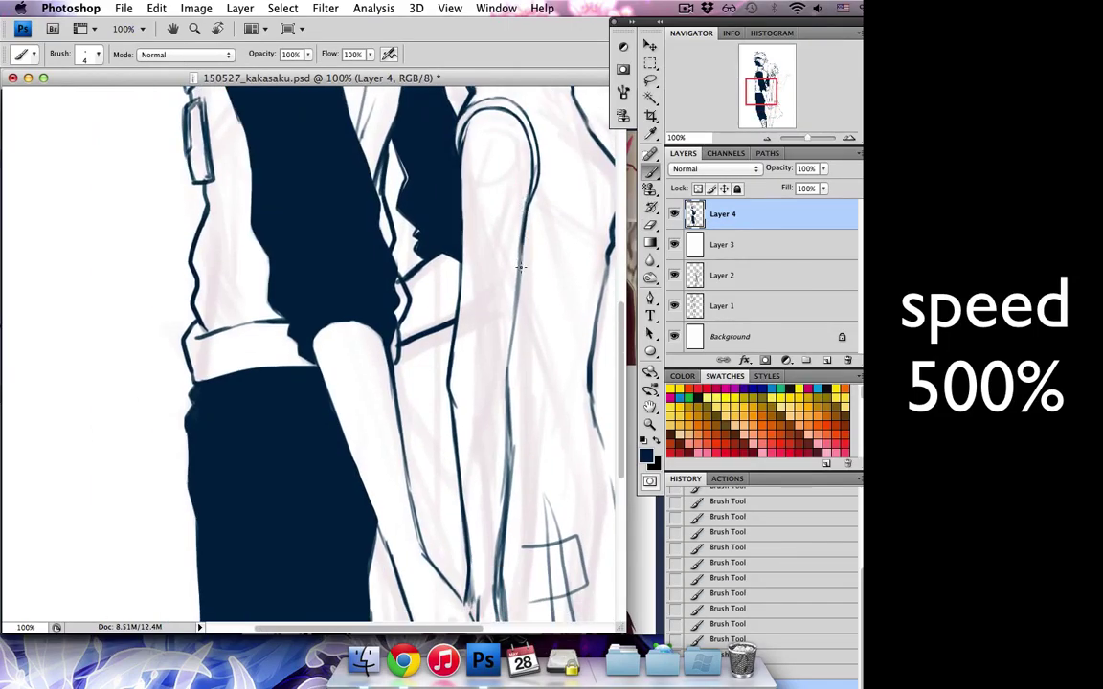
drag(462, 293, 454, 353)
- Clean bits near the sleeve and add ink strokes along the arm and hands
key(e)
drag(412, 307, 407, 344)
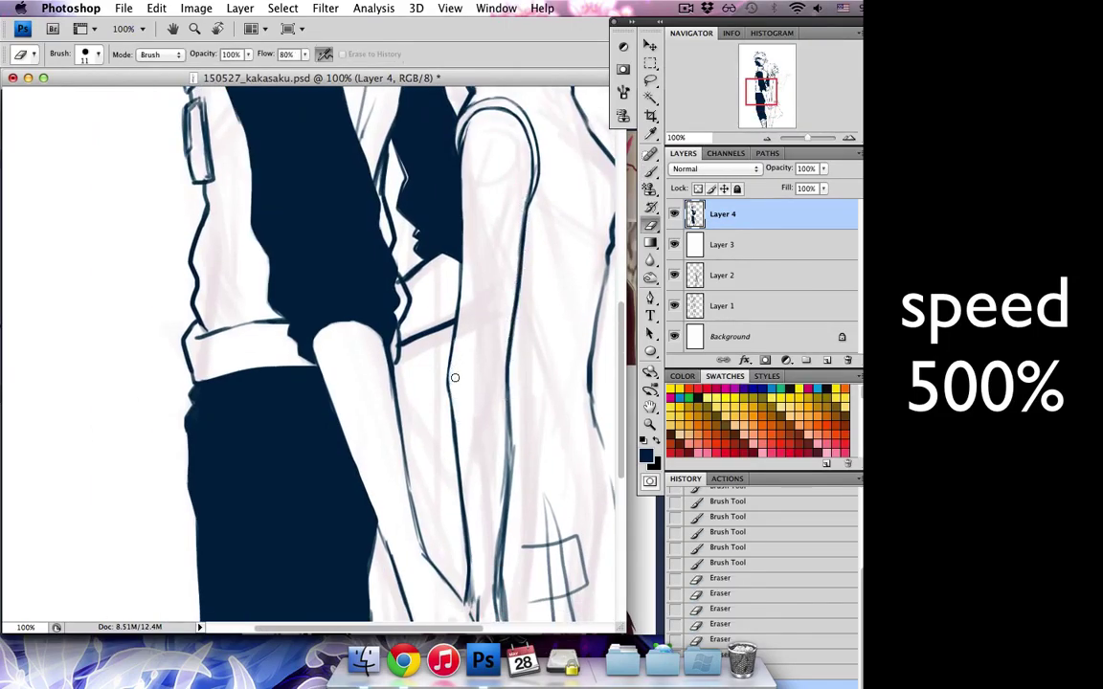
key(b)
mouse_move(362, 239)
mouse_down()
mouse_move(356, 264)
mouse_move(350, 245)
mouse_up()
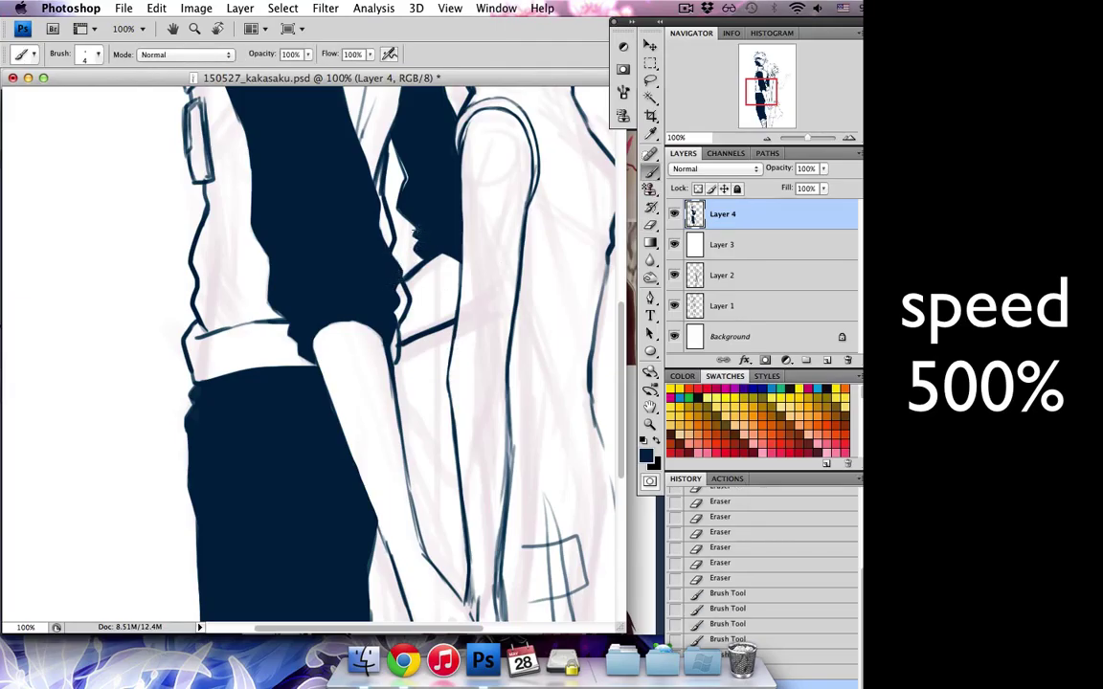
drag(762, 84, 765, 94)
drag(350, 235, 350, 316)
drag(776, 93, 784, 93)
- Lasso and delete the rough dress sketch strokes, then redraw the dress lines
key(l)
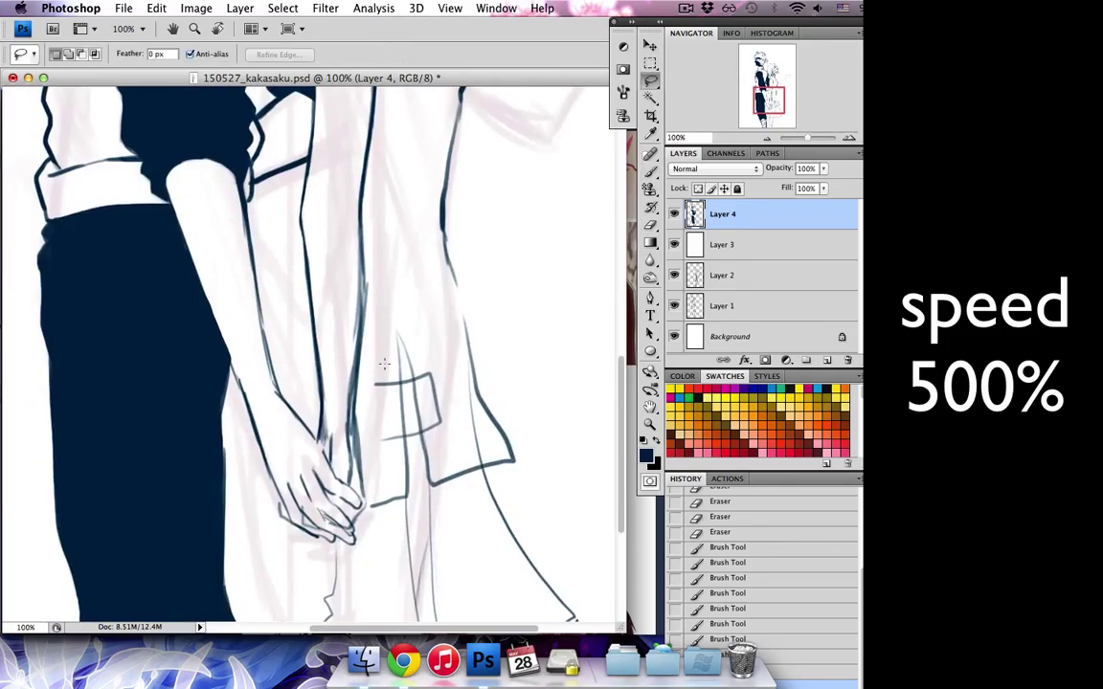
drag(397, 336, 481, 469)
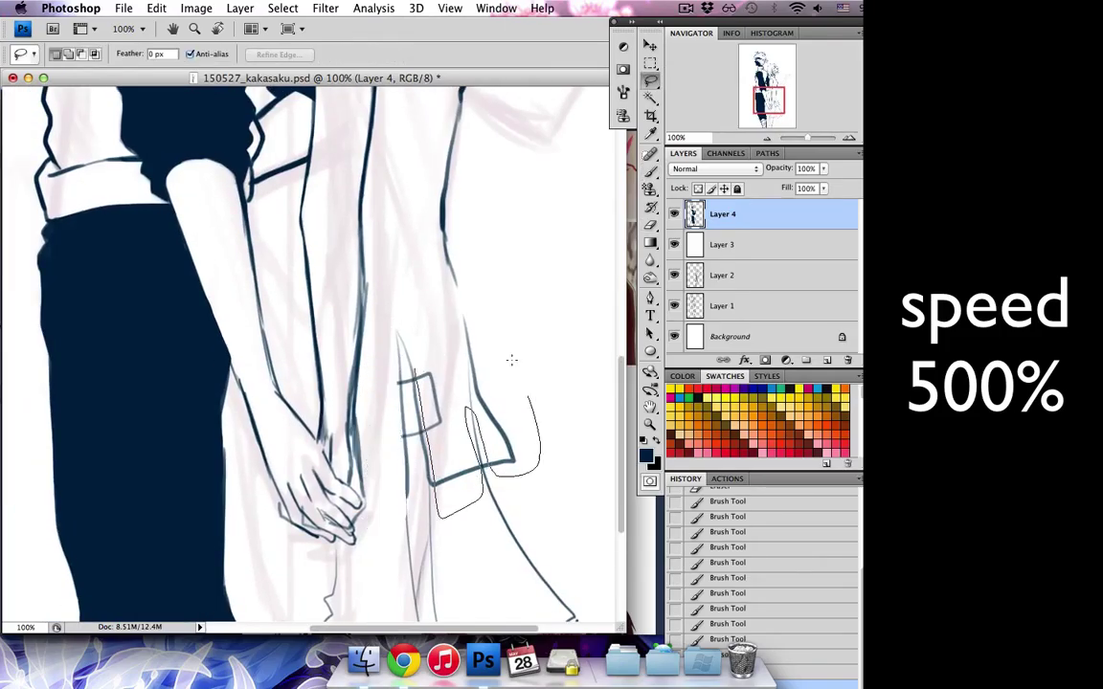
drag(510, 360, 423, 315)
key(Delete)
key(ctrl+d)
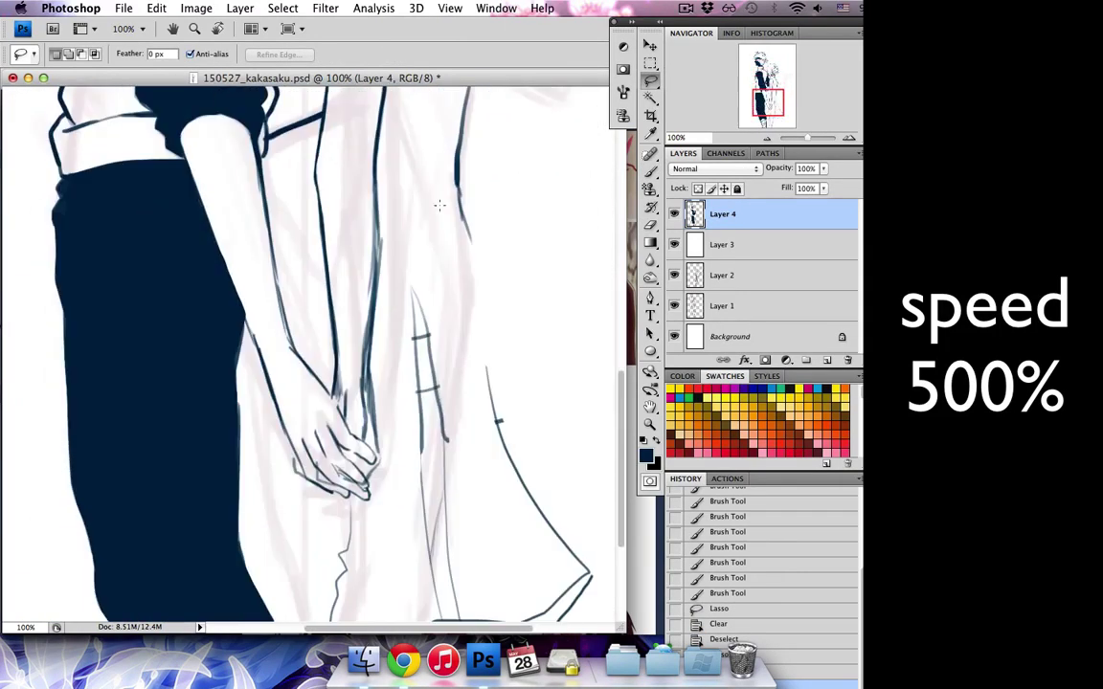
key(b)
drag(470, 220, 480, 310)
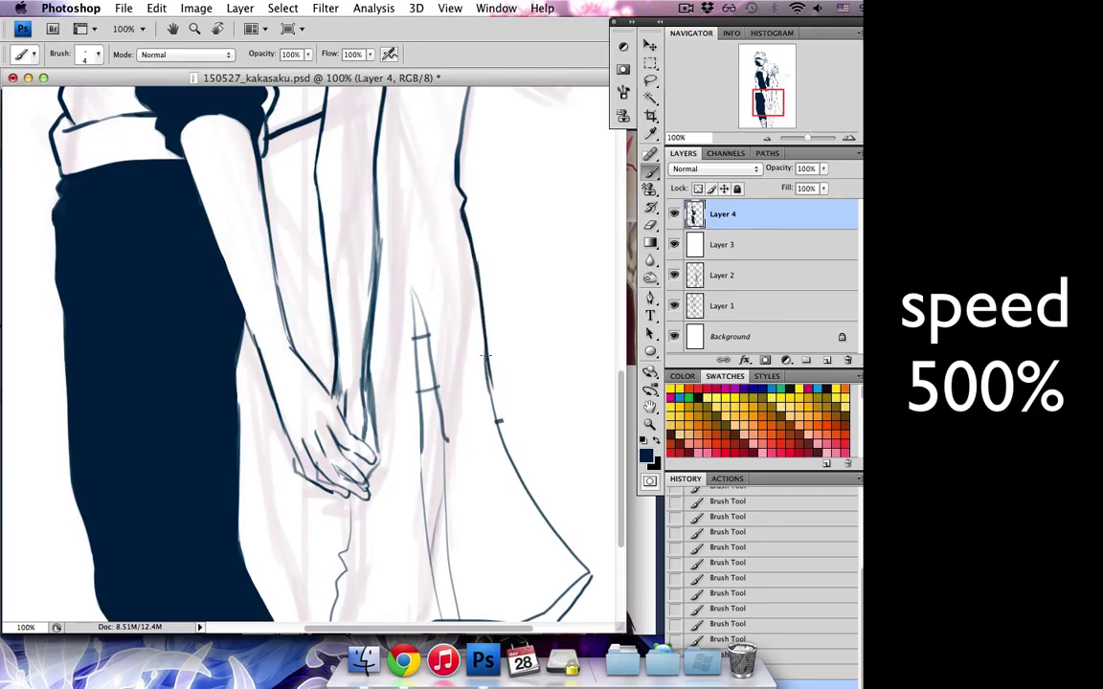
- Ink more of the coat hem outline, tidying lines with the Eraser
key(e)
drag(446, 356, 462, 421)
key(b)
key(e)
scroll(486, 356, down, 5)
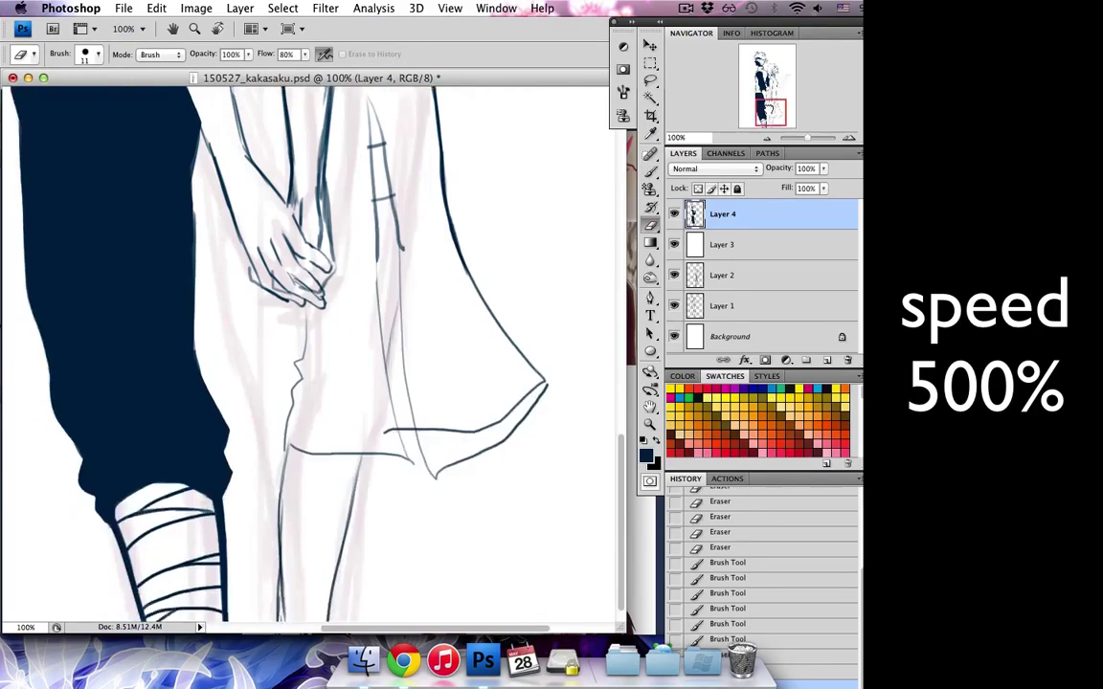
drag(777, 115, 776, 112)
key(b)
drag(359, 114, 383, 287)
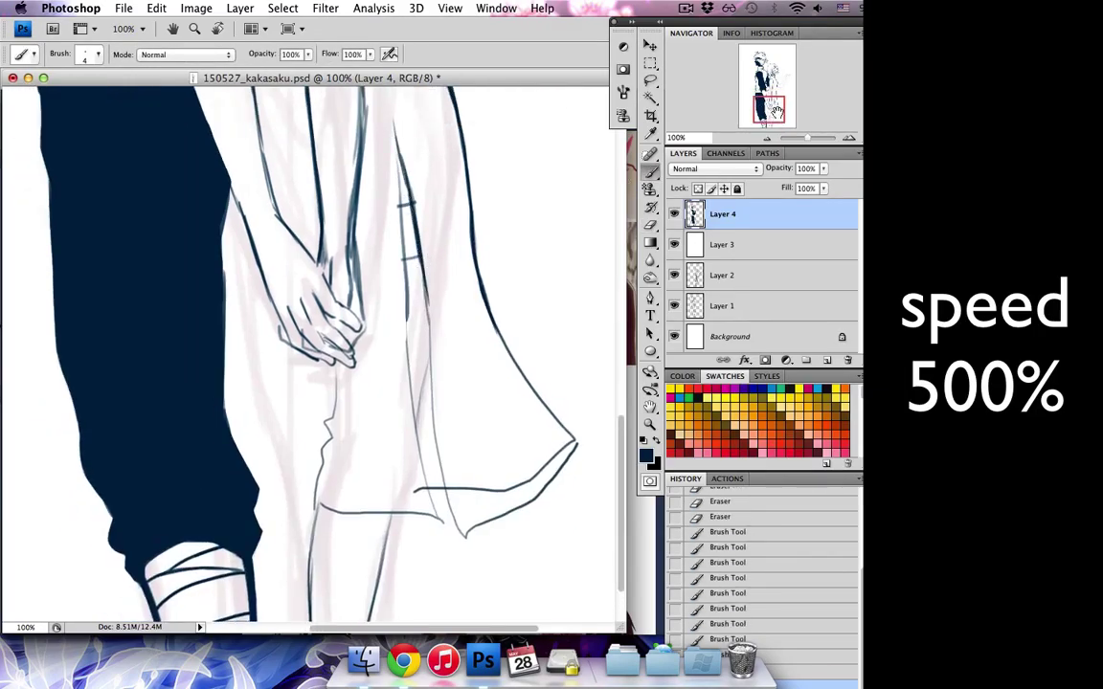
drag(776, 112, 766, 119)
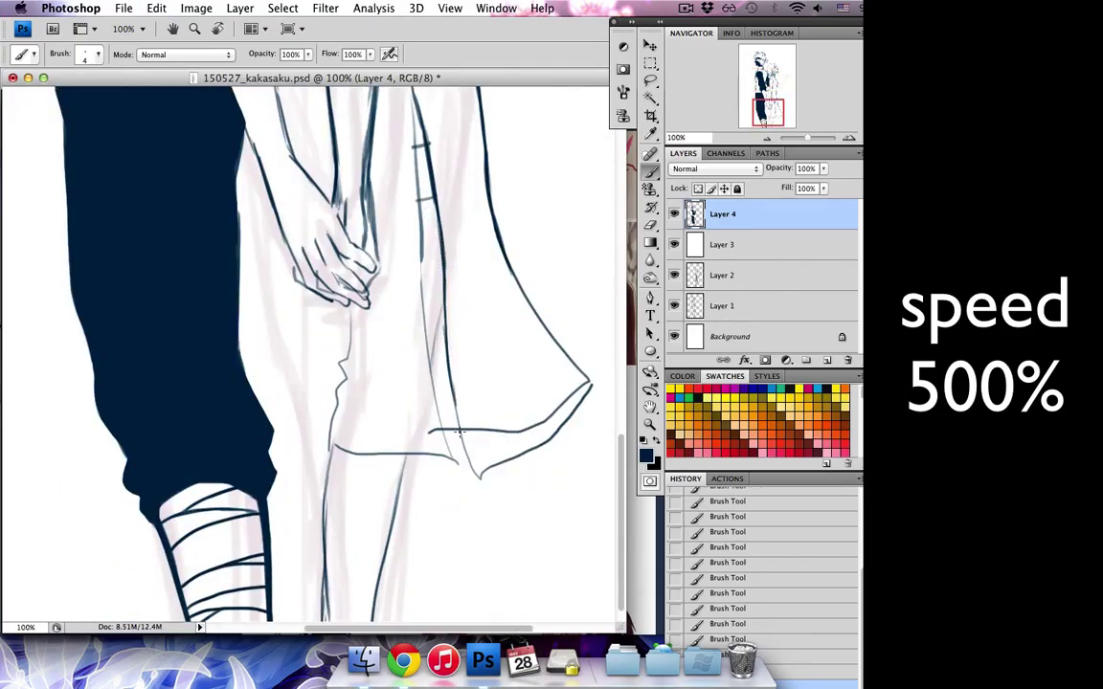
- Erase stray bits and ink the coat's right edge, hem and lines around the clasped hands
key(e)
drag(585, 383, 590, 381)
key(b)
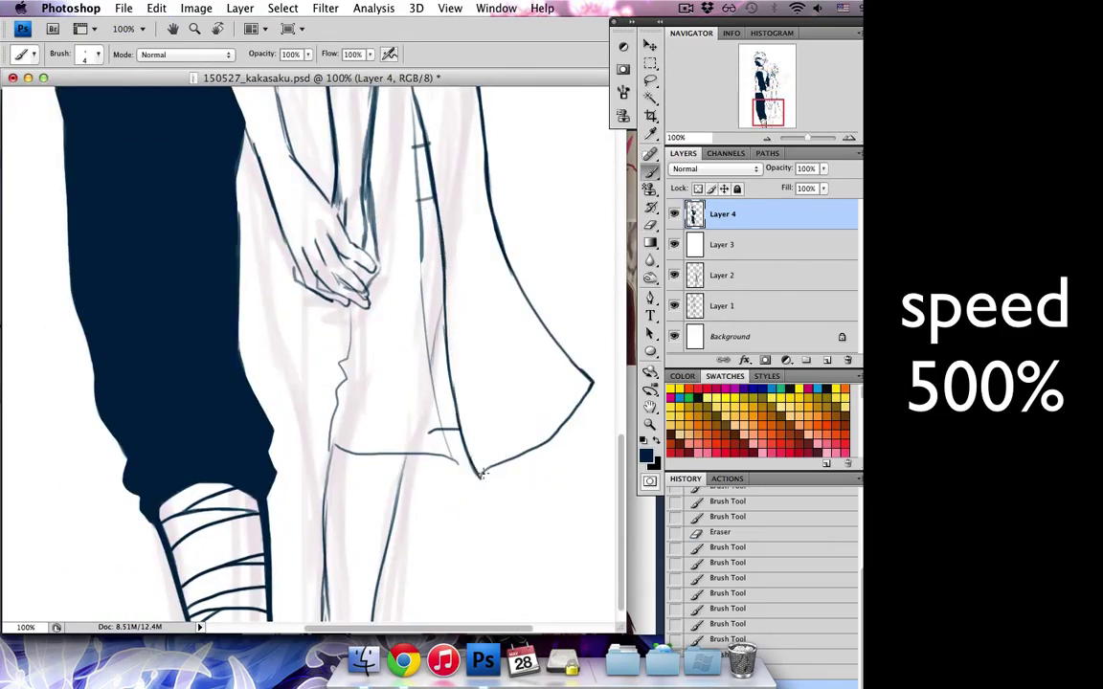
scroll(419, 251, up, 1)
key(e)
drag(387, 173, 387, 249)
key(b)
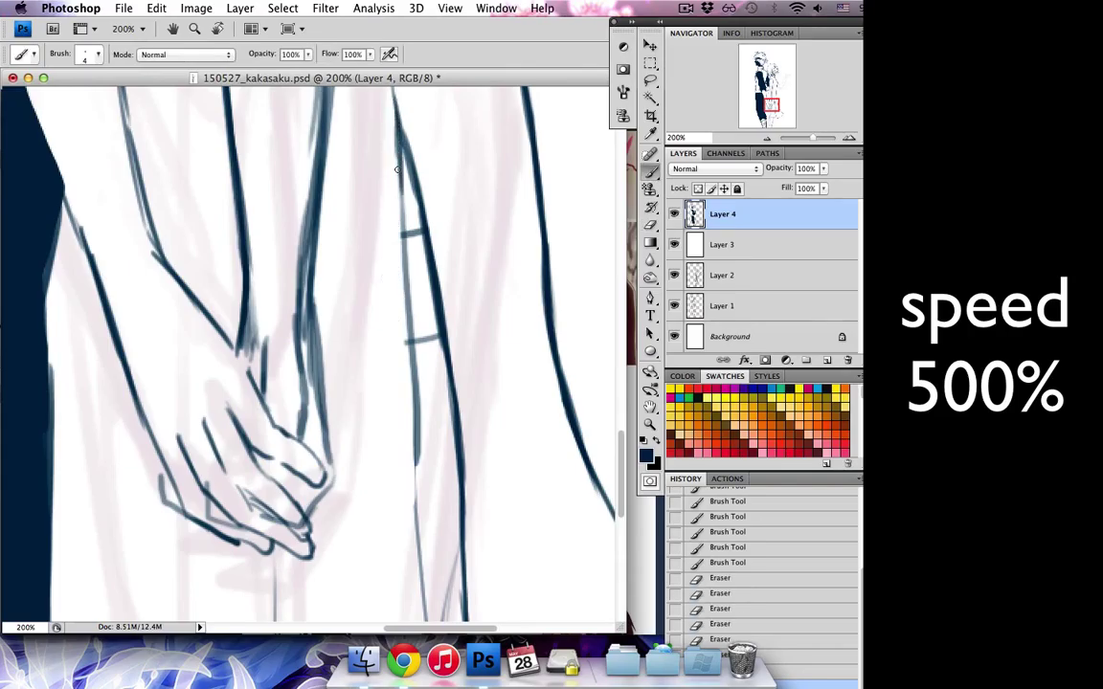
drag(359, 96, 363, 363)
drag(372, 306, 373, 469)
scroll(404, 325, down, 5)
drag(378, 91, 412, 355)
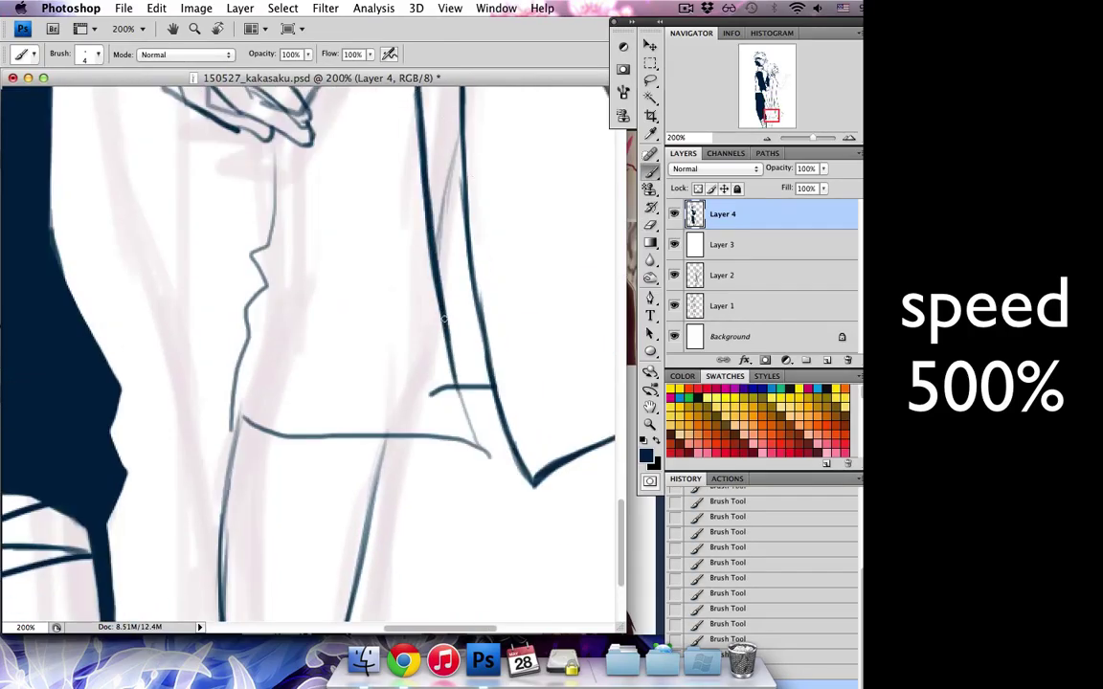
drag(397, 282, 436, 412)
- Redraw the skirt's bottom hem as one darker line and add coat-edge strokes
key(e)
key(b)
drag(231, 407, 477, 445)
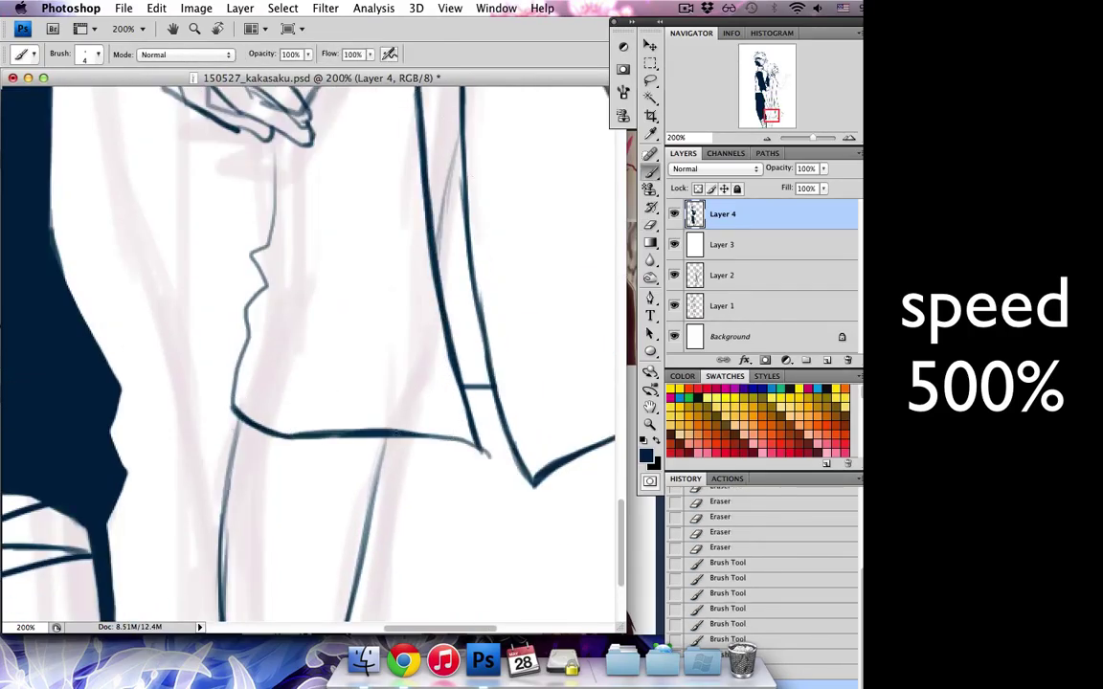
key(e)
scroll(470, 382, down, 2)
key(b)
drag(402, 291, 418, 374)
drag(389, 312, 418, 412)
click(766, 138)
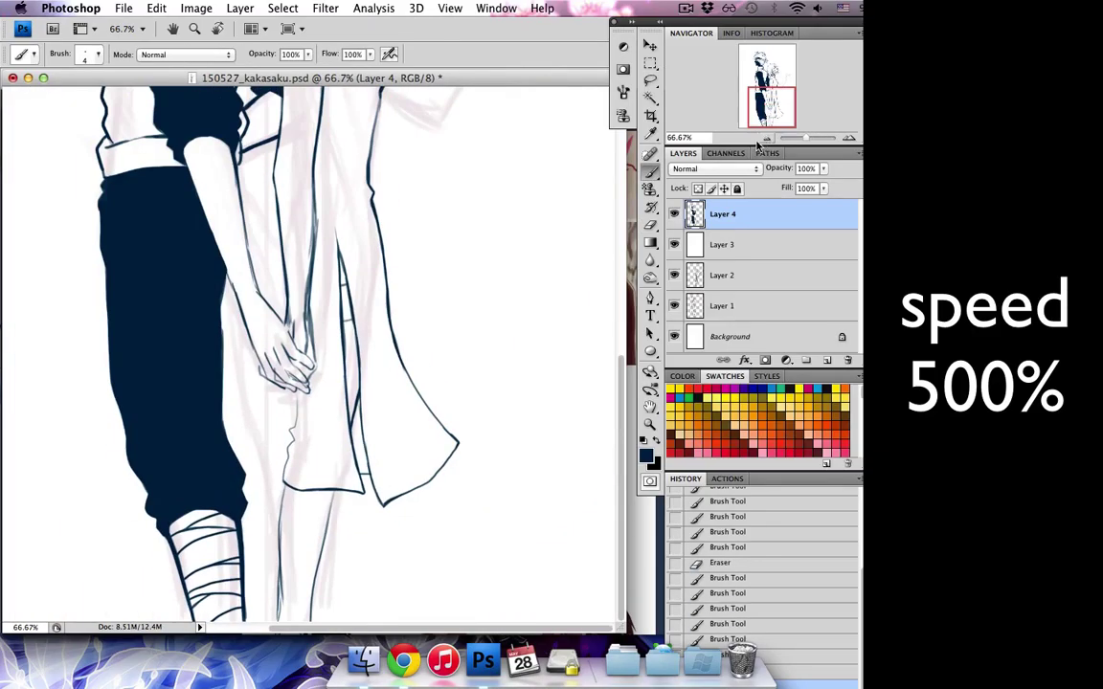
- Lasso the gap beside the coat, fill it with dark navy and deselect
mouse_move(772, 110)
mouse_down()
mouse_move(780, 102)
mouse_move(780, 116)
mouse_up()
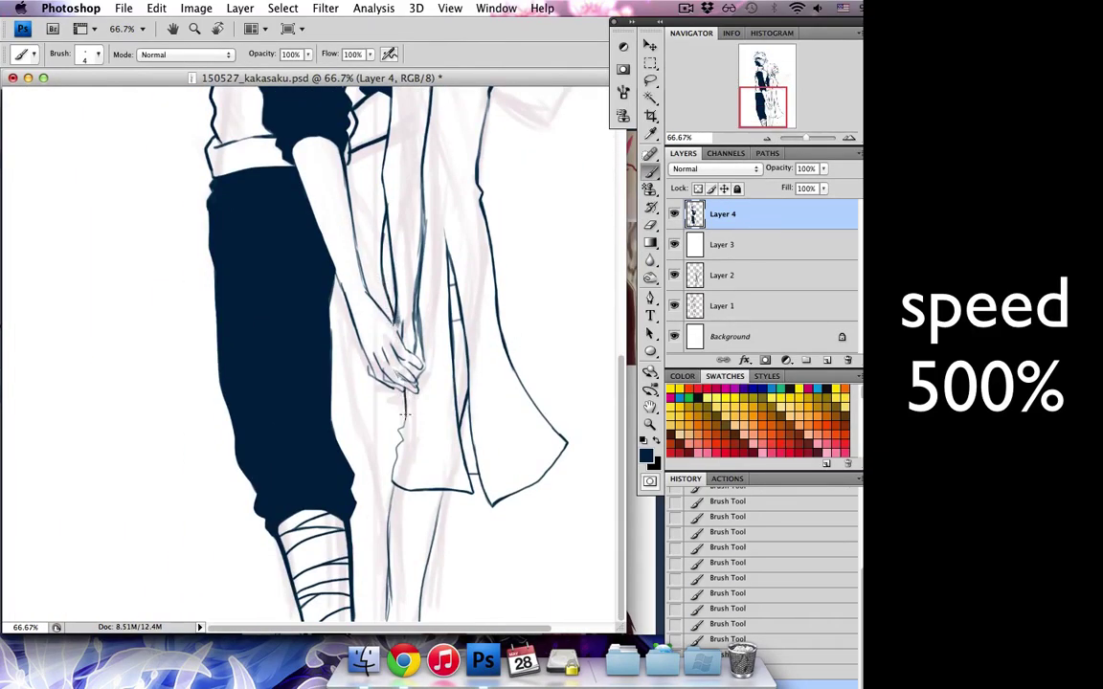
key(l)
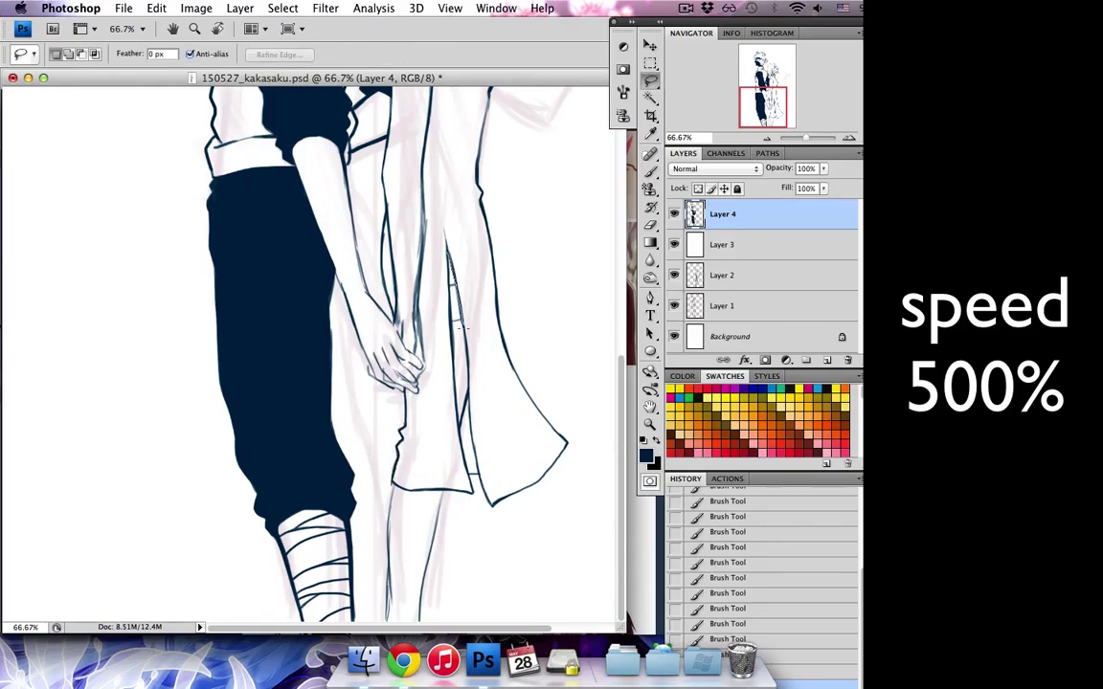
mouse_move(447, 314)
mouse_down()
mouse_move(449, 251)
mouse_move(410, 311)
mouse_up()
key(shift+F5)
key(Return)
key(ctrl+d)
key(b)
- Erase faint pink sketch lines and ink clean outlines along the girl's legs
key(e)
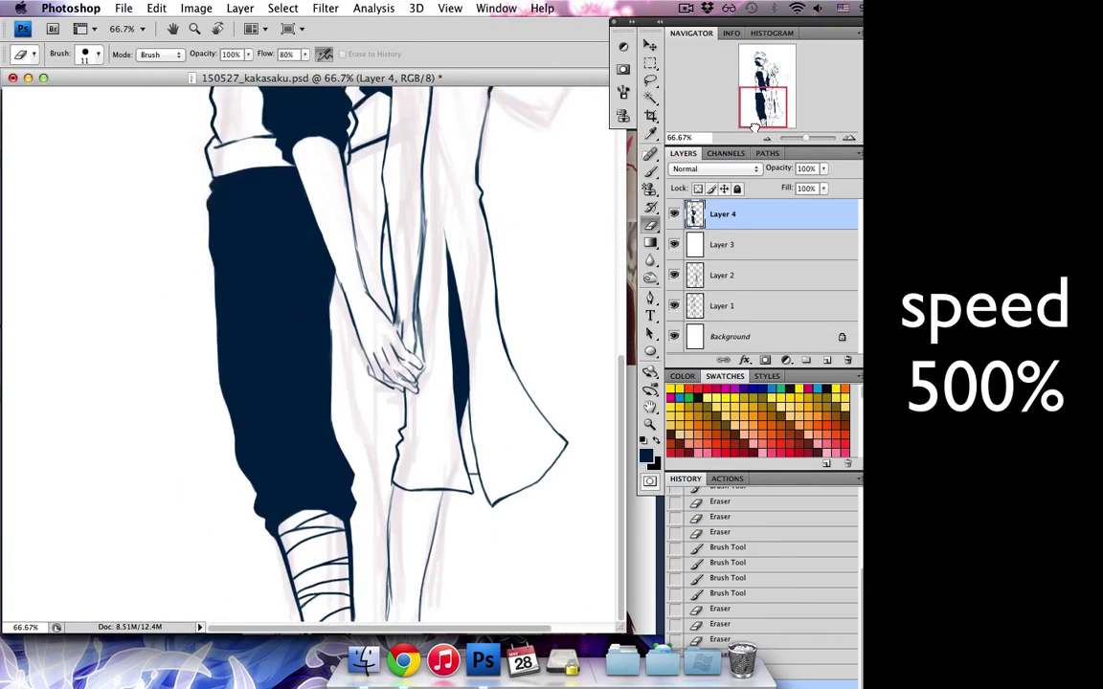
key(b)
key(ctrl+plus)
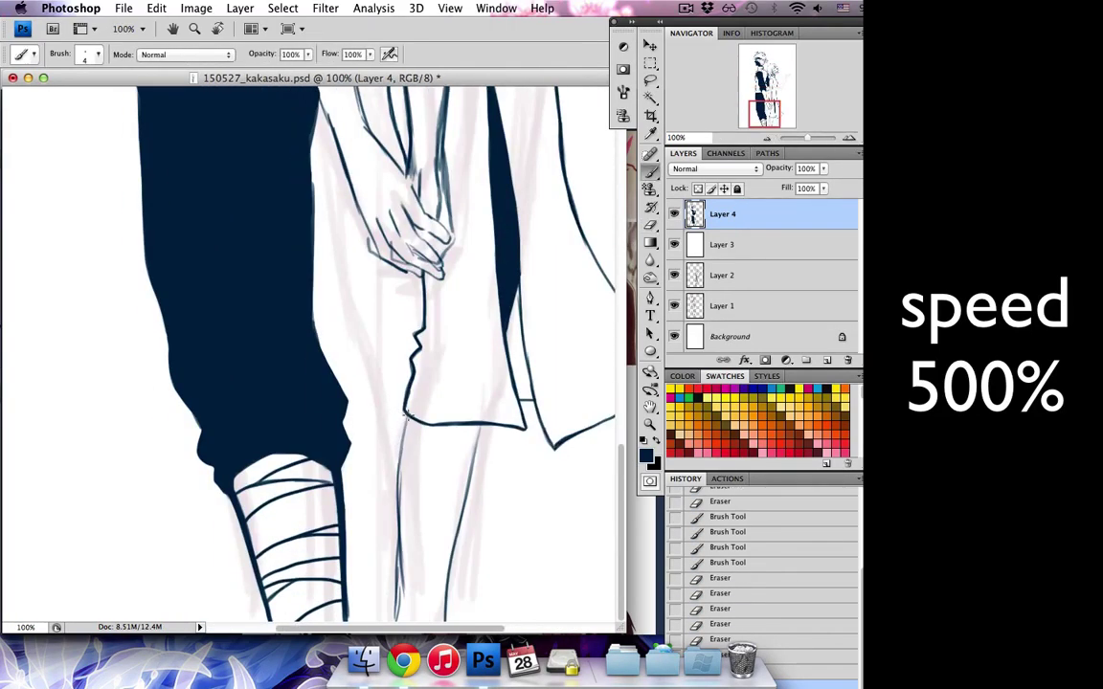
drag(411, 422, 397, 622)
key(e)
mouse_move(412, 460)
mouse_down()
mouse_move(394, 566)
mouse_move(450, 464)
mouse_move(475, 453)
mouse_up()
key(b)
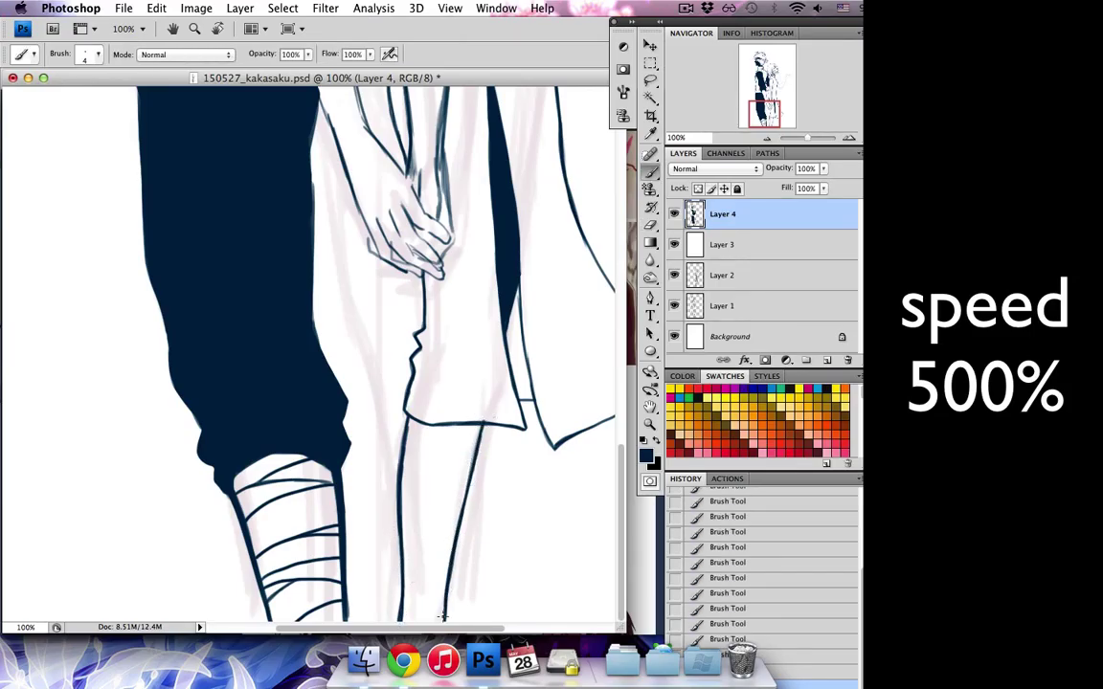
drag(765, 115, 762, 111)
drag(345, 433, 364, 485)
key(super+minus)
key(super+minus)
key(super+minus)
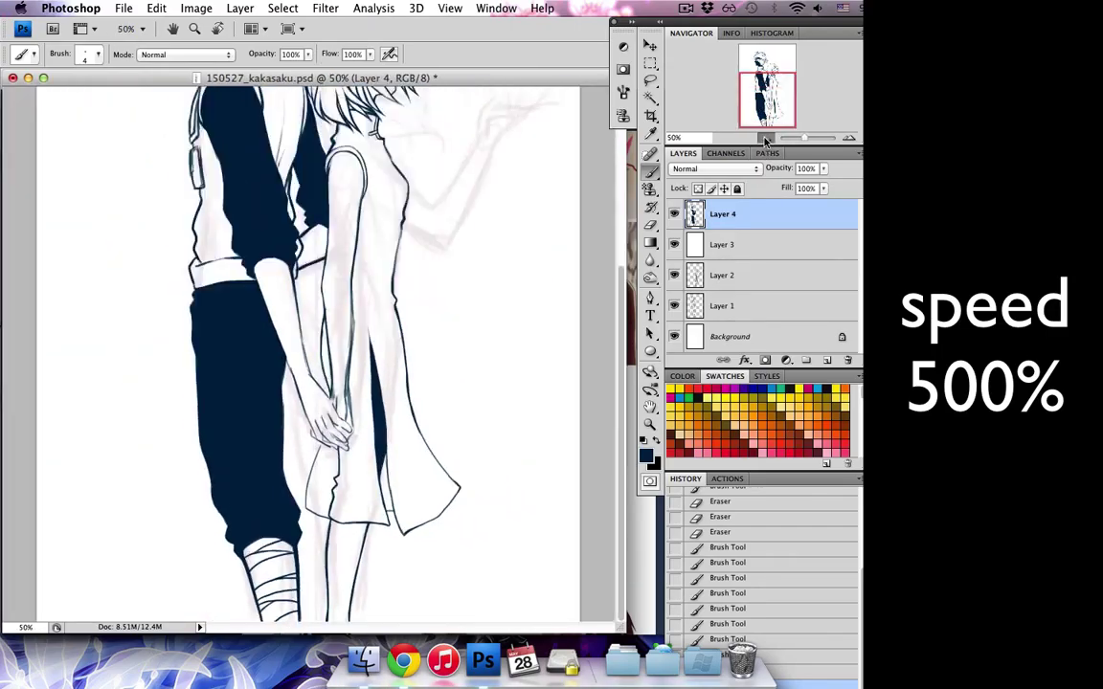
- At 100% zoom, ink the skirt's left edge and erase stray strokes around the held hands
key(super+plus)
key(super+plus)
key(super+plus)
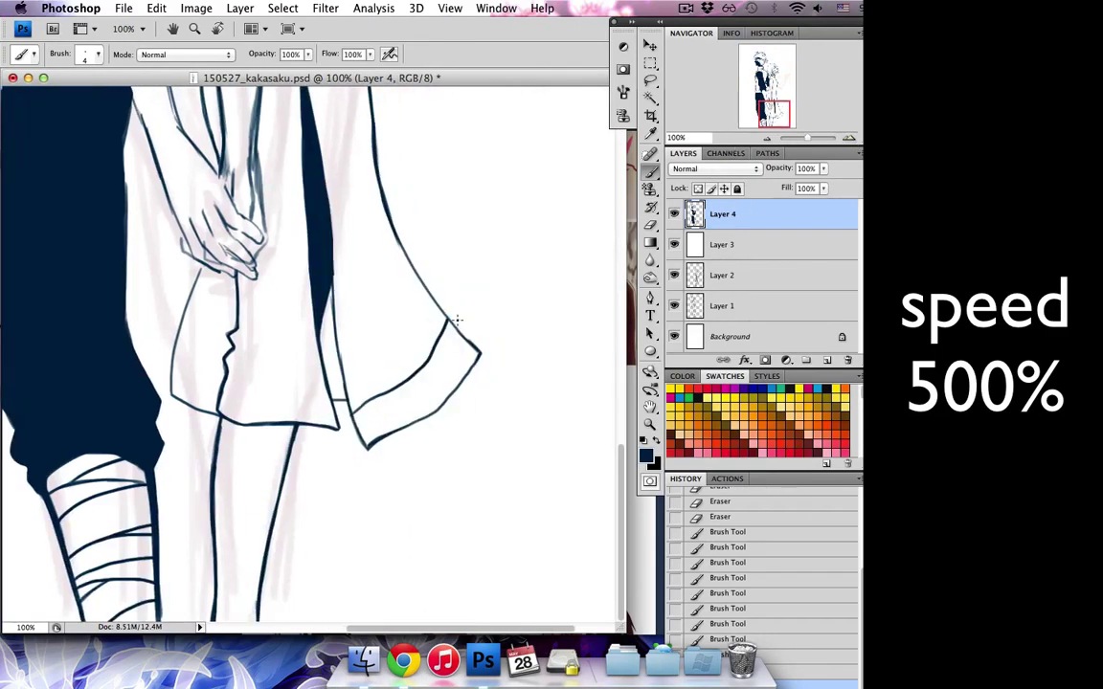
key(e)
key(b)
drag(203, 267, 173, 342)
key(e)
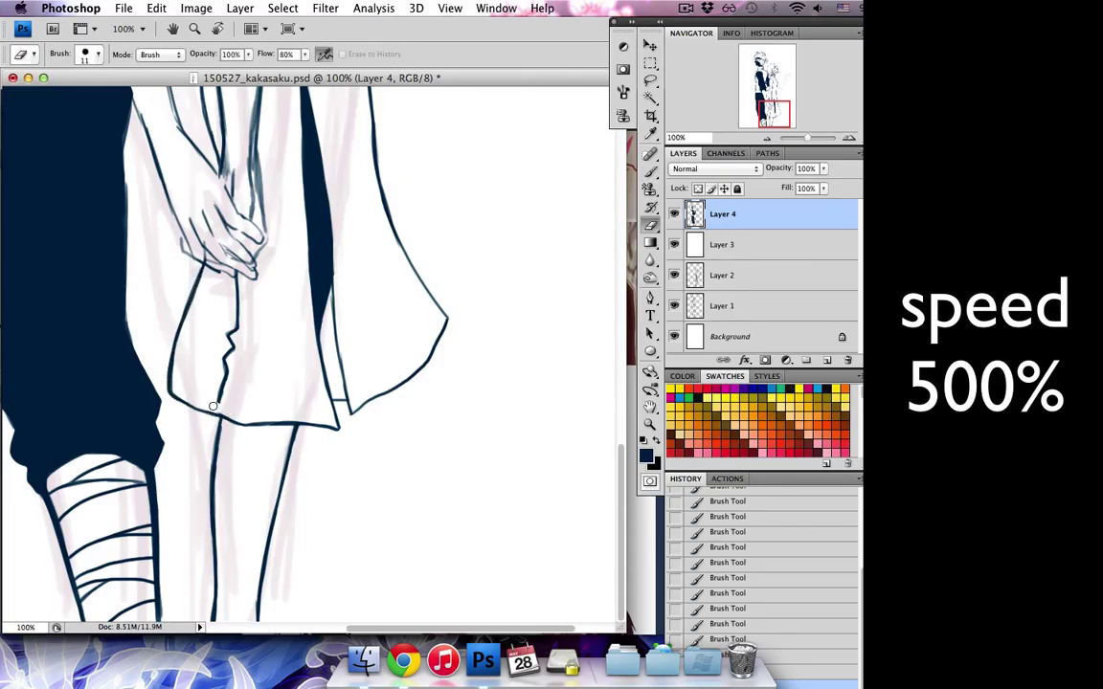
scroll(234, 267, up, 5)
scroll(234, 268, up, 3)
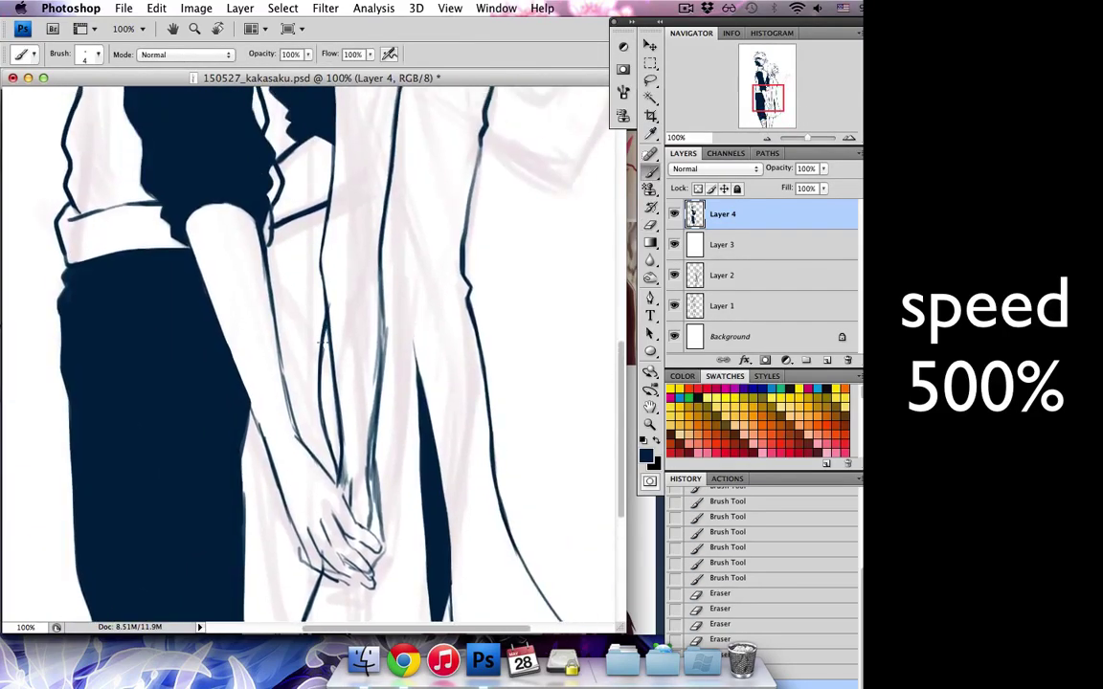
drag(282, 287, 295, 318)
scroll(403, 306, up, 4)
scroll(403, 307, right, 2)
key(b)
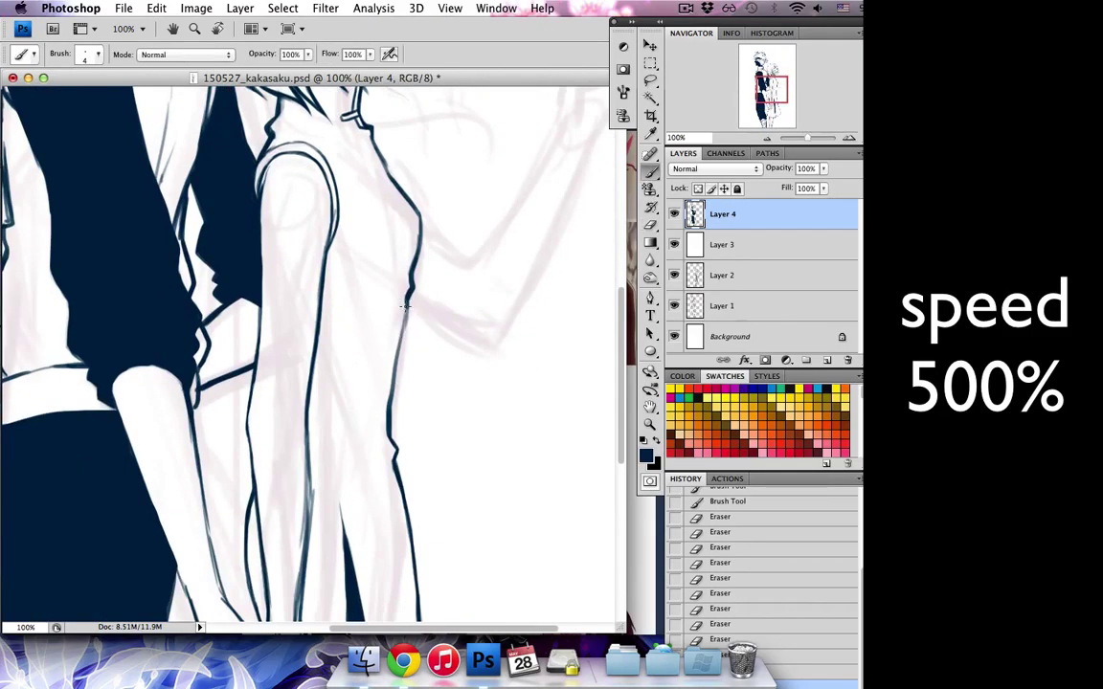
scroll(527, 297, up, 5)
scroll(527, 297, right, 2)
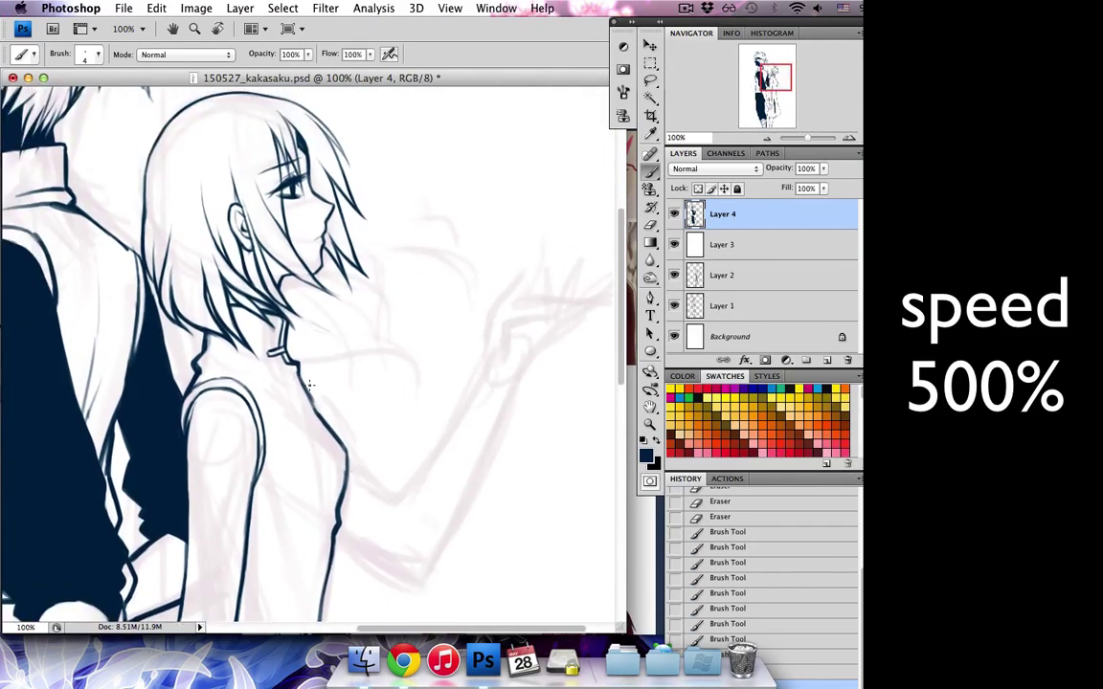
- Ink the underside of the girl's raised arm
drag(400, 563, 510, 383)
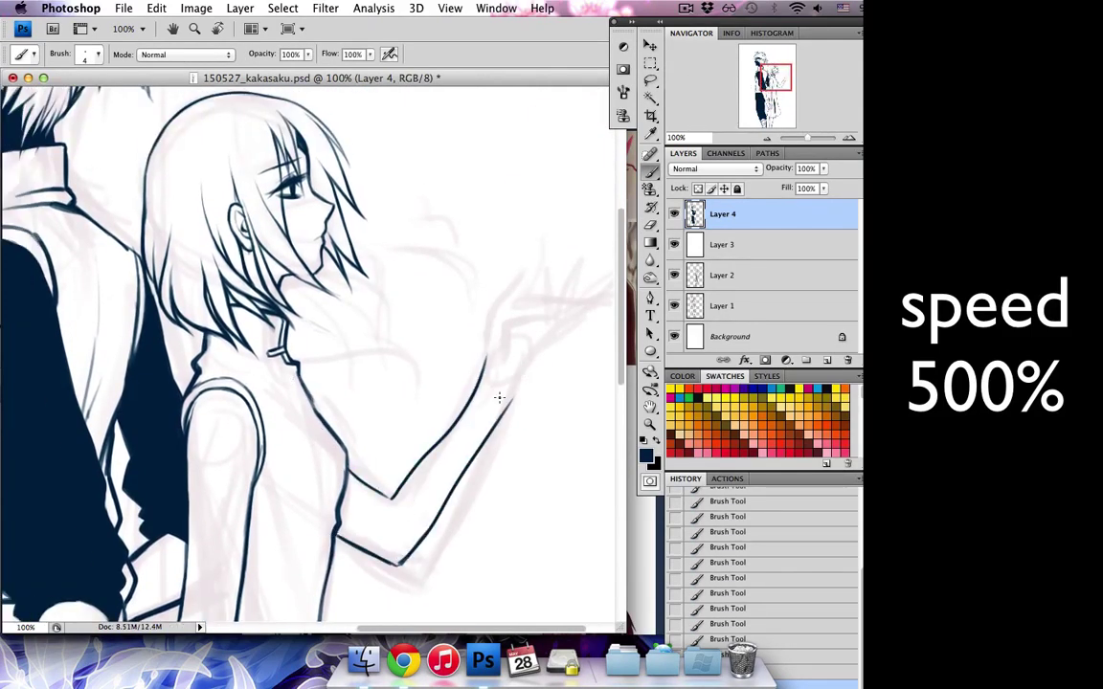
key(e)
scroll(497, 409, down, 10)
scroll(498, 410, up, 10)
key(super+plus)
key(b)
- Ink the raised hand's outline and outstretched fingers, erasing an overshooting line
mouse_move(277, 408)
mouse_down()
mouse_move(370, 257)
mouse_move(342, 340)
mouse_up()
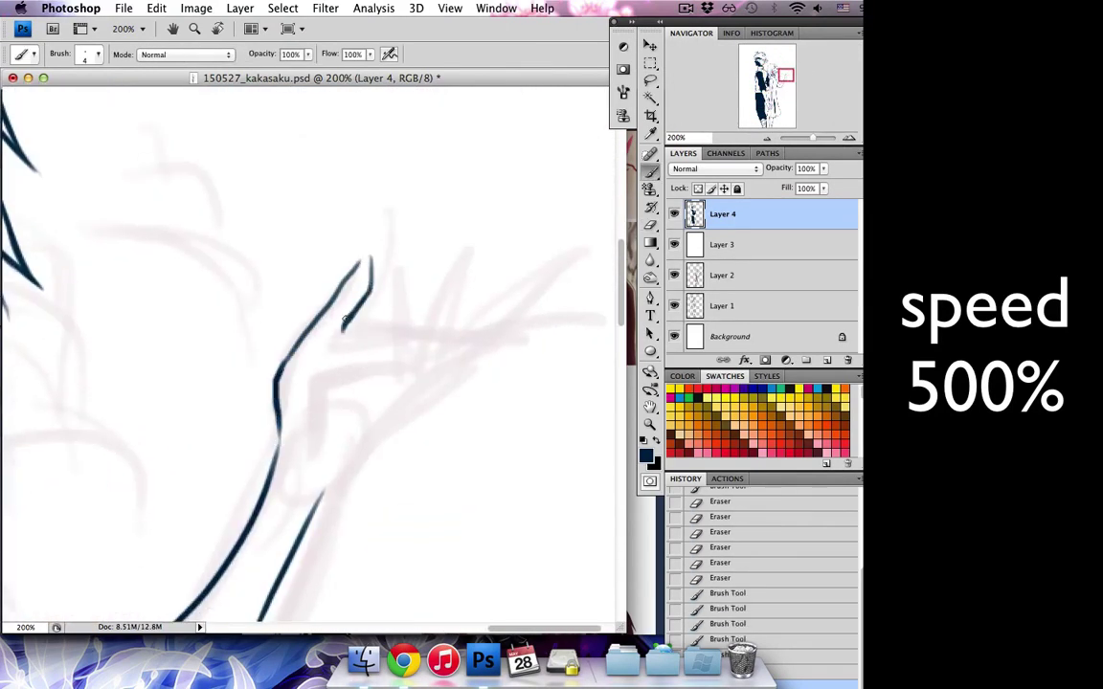
key(e)
mouse_move(309, 440)
mouse_down()
mouse_move(392, 354)
mouse_move(306, 325)
mouse_up()
key(b)
mouse_move(400, 244)
mouse_down()
mouse_move(388, 316)
mouse_move(417, 352)
mouse_up()
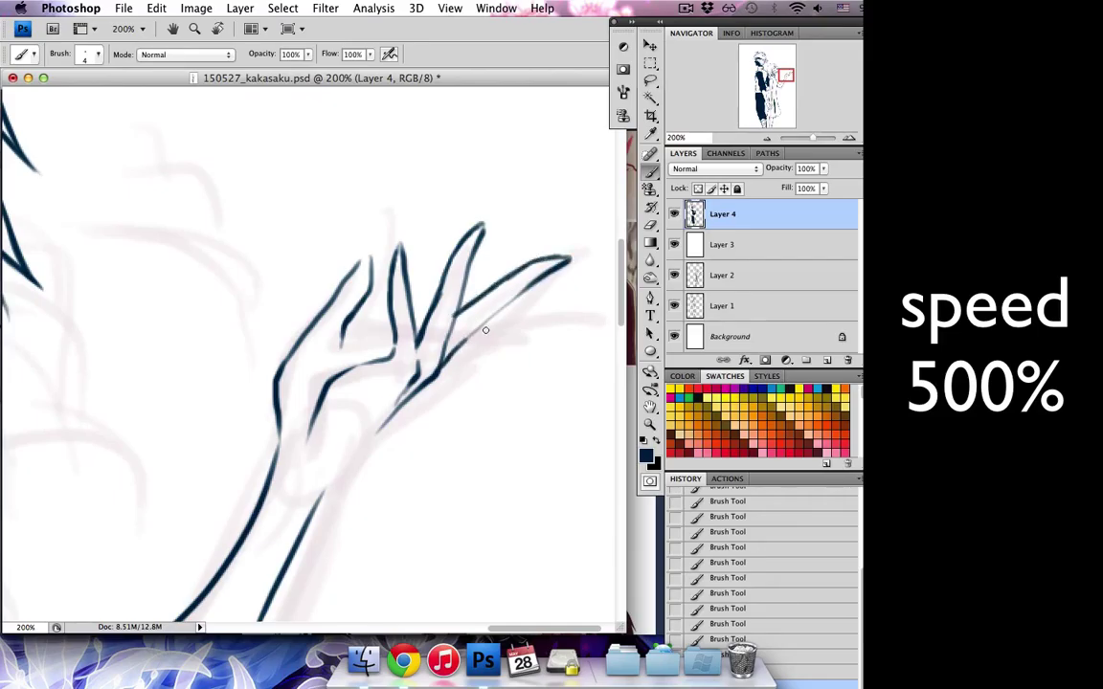
mouse_move(421, 308)
mouse_down()
mouse_move(484, 251)
mouse_move(372, 330)
mouse_up()
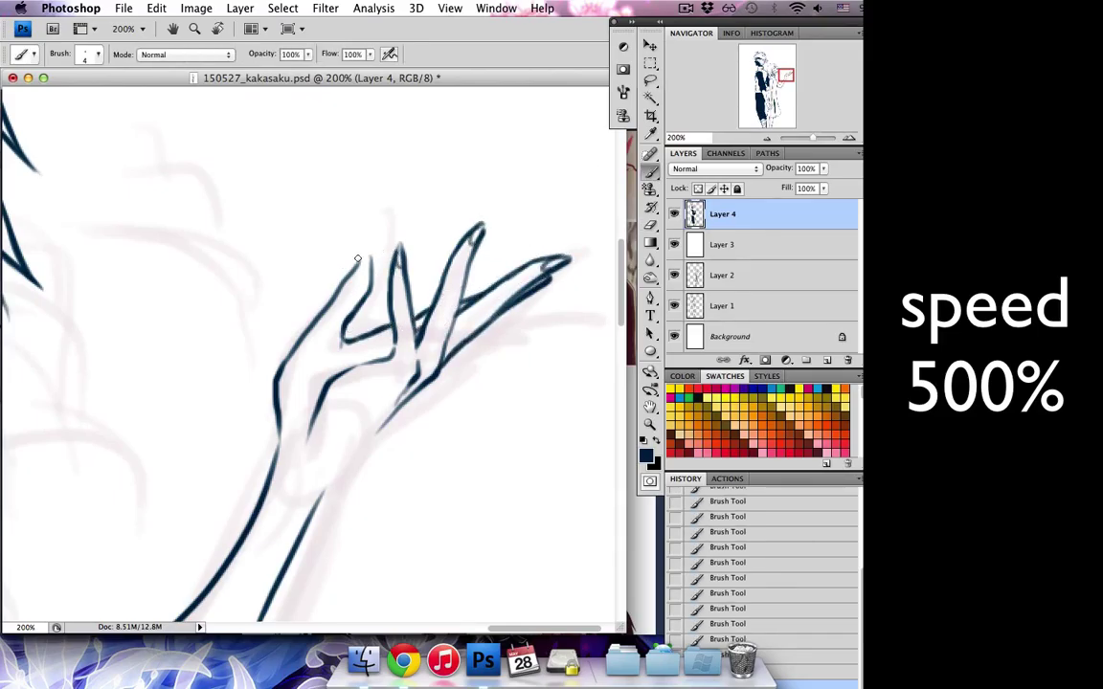
scroll(358, 260, down, 5)
key(super+minus)
key(super+minus)
key(super+minus)
- Lasso the raised hand and scale it down to 83.9%
key(l)
drag(421, 321, 426, 268)
key(super+t)
drag(581, 265, 565, 277)
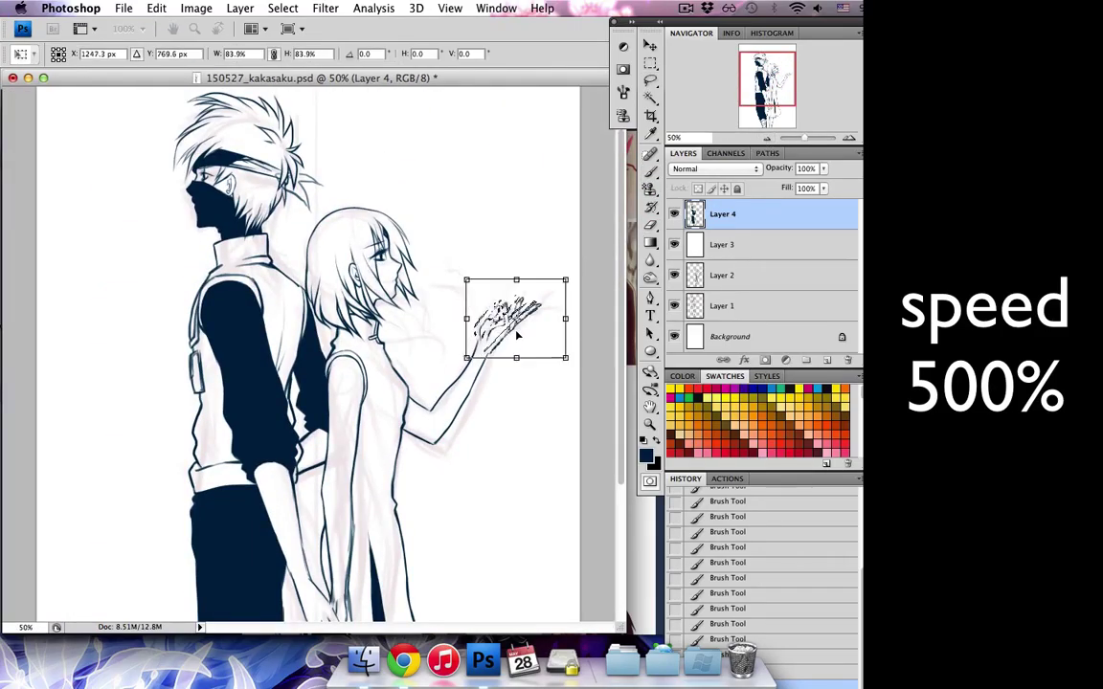
key(Escape)
scroll(358, 287, down, 5)
key(super+plus)
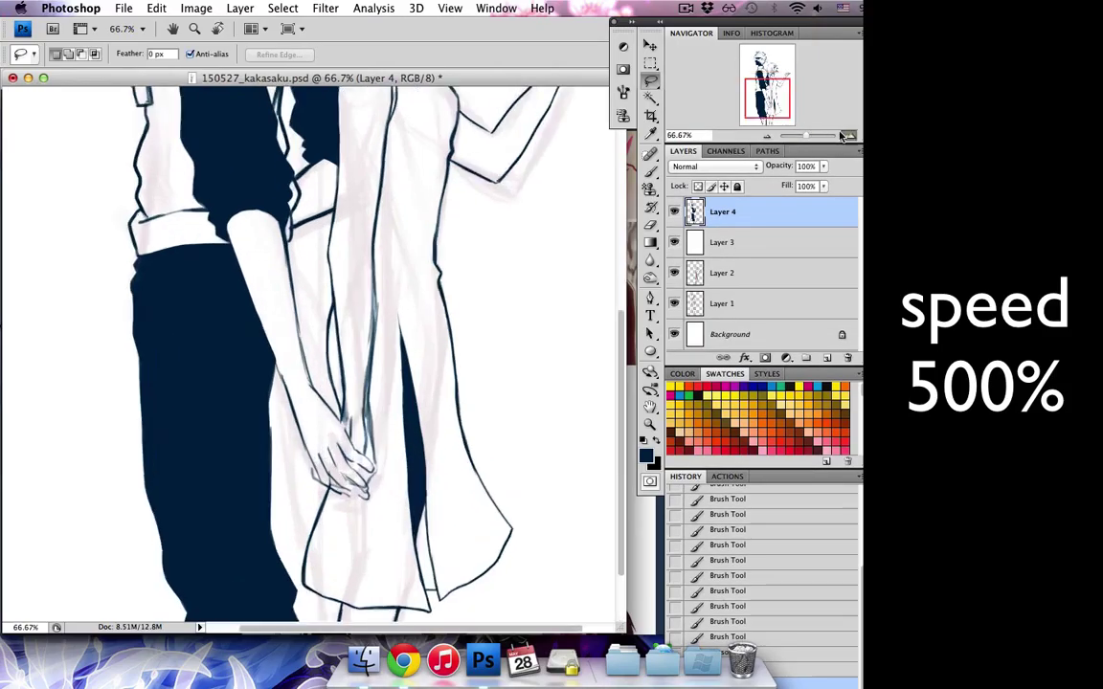
key(super+plus)
- Erase faint sketch strokes beside the hands and draw a new dark line there
key(b)
drag(356, 230, 353, 337)
key(b)
drag(358, 221, 352, 395)
key(super+plus)
key(e)
drag(411, 144, 407, 245)
drag(410, 182, 431, 273)
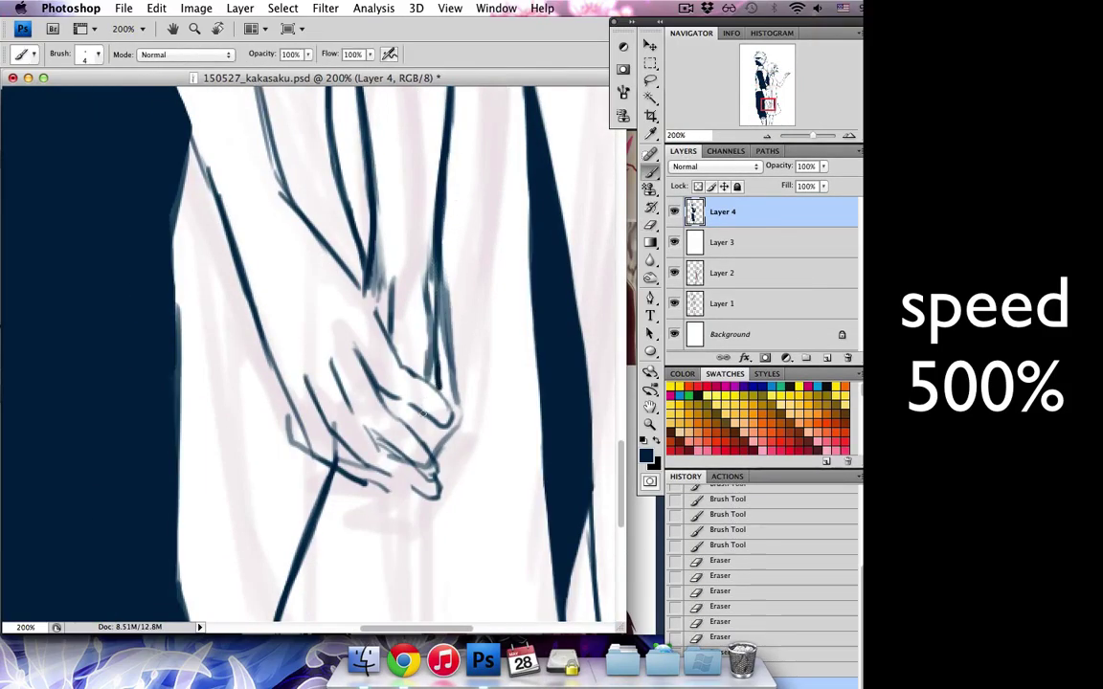
- Ink the clasped fingers and the hand's left edge after erasing faint lines around them
drag(365, 415, 405, 393)
key(e)
drag(345, 134, 354, 275)
mouse_move(381, 211)
mouse_down()
mouse_move(383, 353)
mouse_move(422, 393)
mouse_up()
key(b)
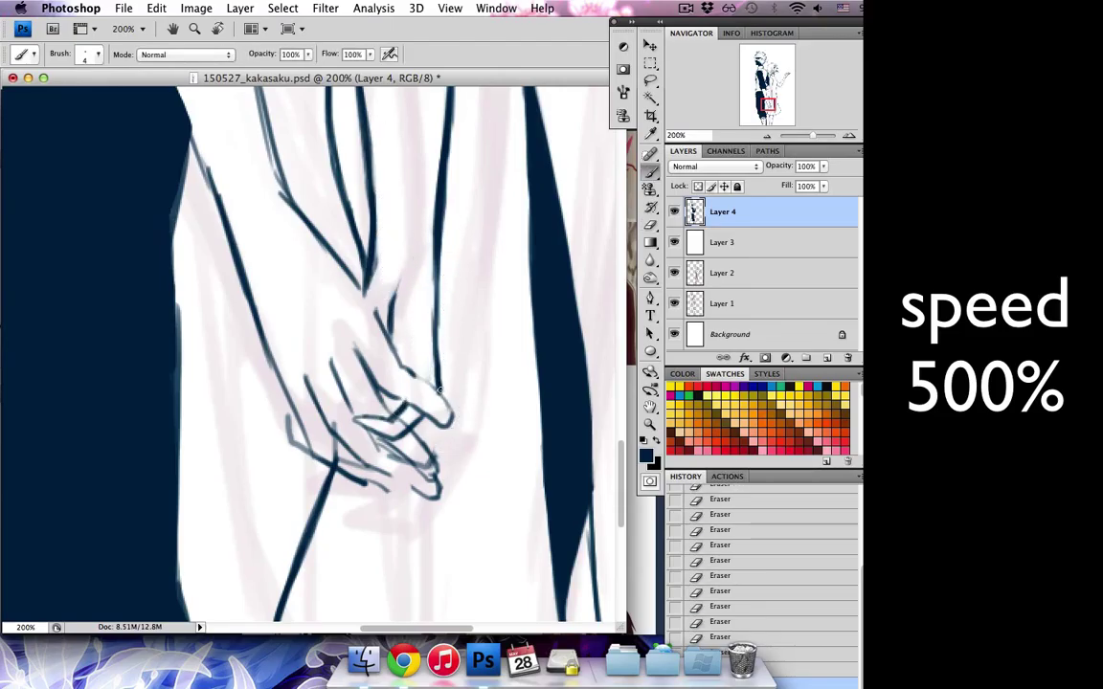
mouse_move(340, 404)
mouse_down()
mouse_move(402, 412)
mouse_move(368, 435)
mouse_up()
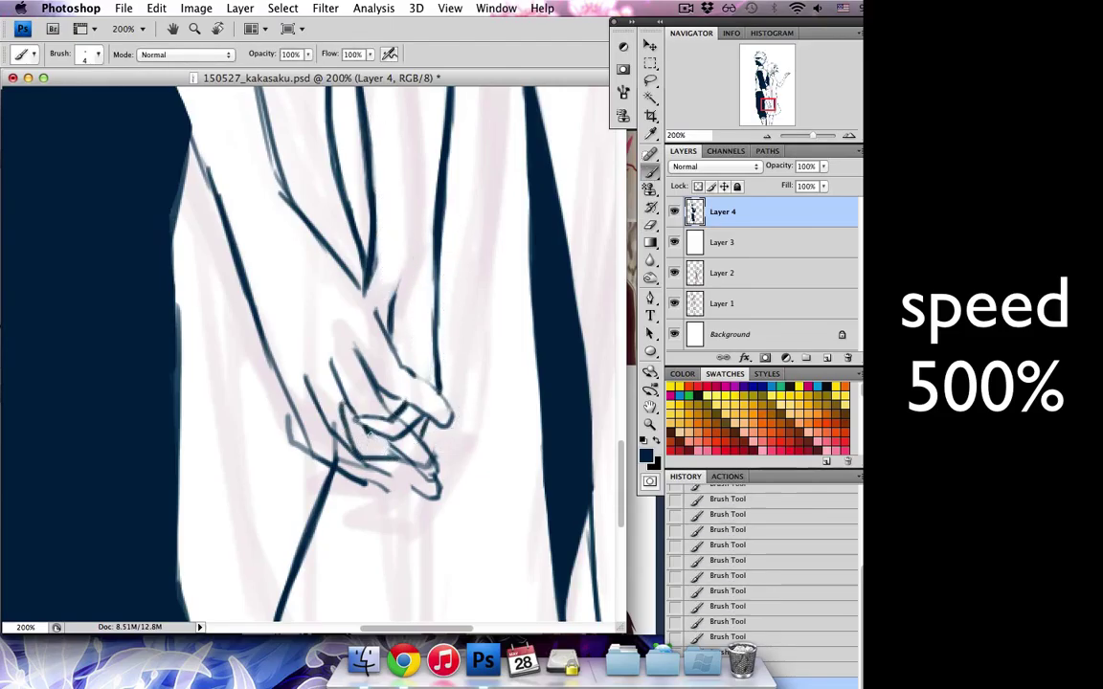
drag(311, 411, 289, 426)
drag(304, 407, 321, 429)
scroll(339, 393, left, 5)
- Redraw the doubled arm and upper sleeve contours as single lines and add a new hand contour
key(e)
key(b)
key(e)
key(b)
mouse_move(355, 210)
mouse_down()
mouse_move(330, 249)
mouse_move(375, 373)
mouse_move(359, 333)
mouse_up()
key(e)
mouse_move(381, 96)
mouse_down()
mouse_move(407, 205)
mouse_move(482, 277)
mouse_up()
key(b)
drag(426, 306, 443, 349)
key(e)
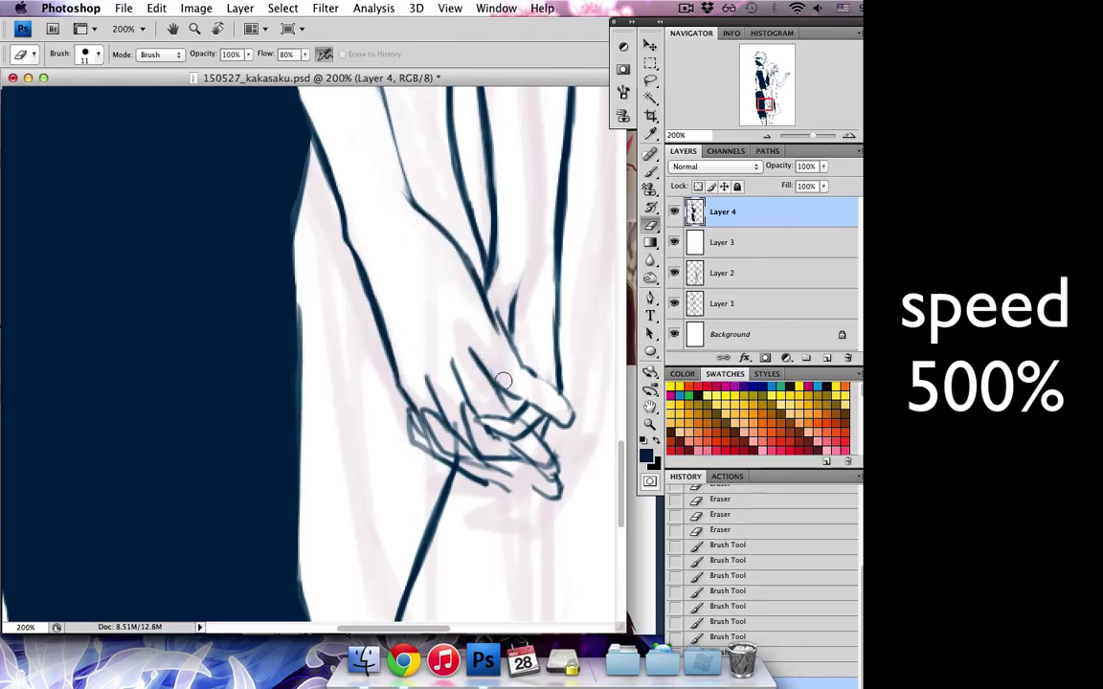
drag(450, 277, 469, 330)
- On the lower fingers, erase the messy lines and redraw clean finger contours
drag(503, 234, 437, 177)
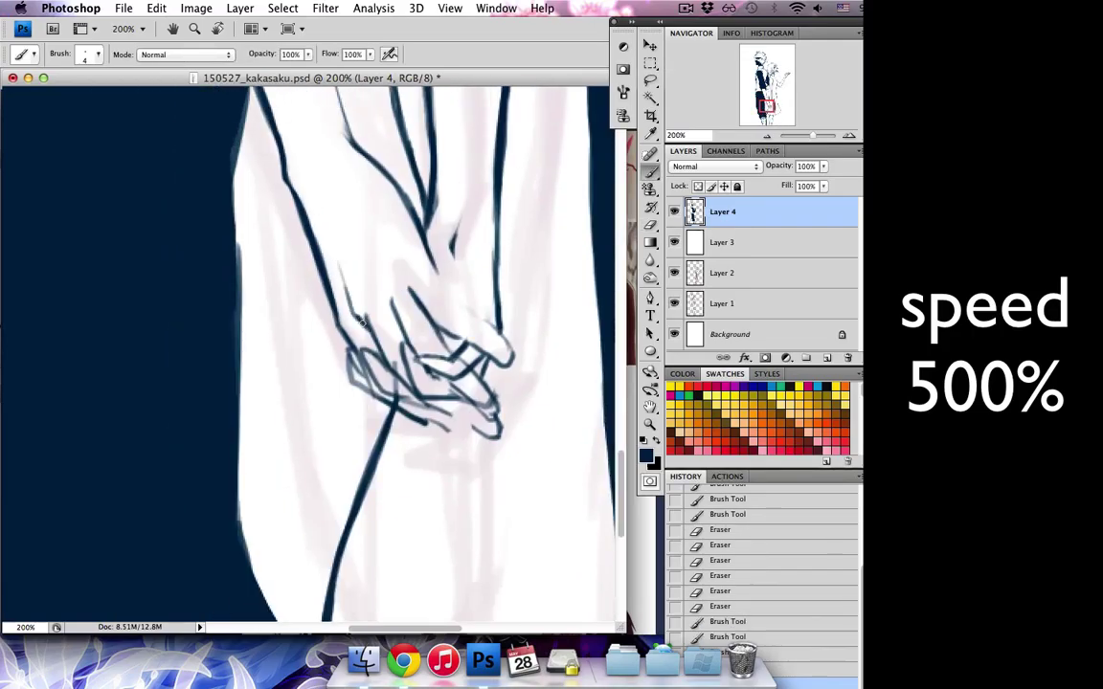
mouse_move(330, 287)
mouse_down()
mouse_move(390, 354)
mouse_move(364, 345)
mouse_move(426, 374)
mouse_move(449, 424)
mouse_up()
key(b)
key(e)
drag(374, 401, 326, 330)
mouse_move(378, 379)
mouse_down()
mouse_move(345, 340)
mouse_move(354, 369)
mouse_move(335, 344)
mouse_move(401, 404)
mouse_up()
key(b)
key(e)
key(b)
drag(346, 352, 362, 380)
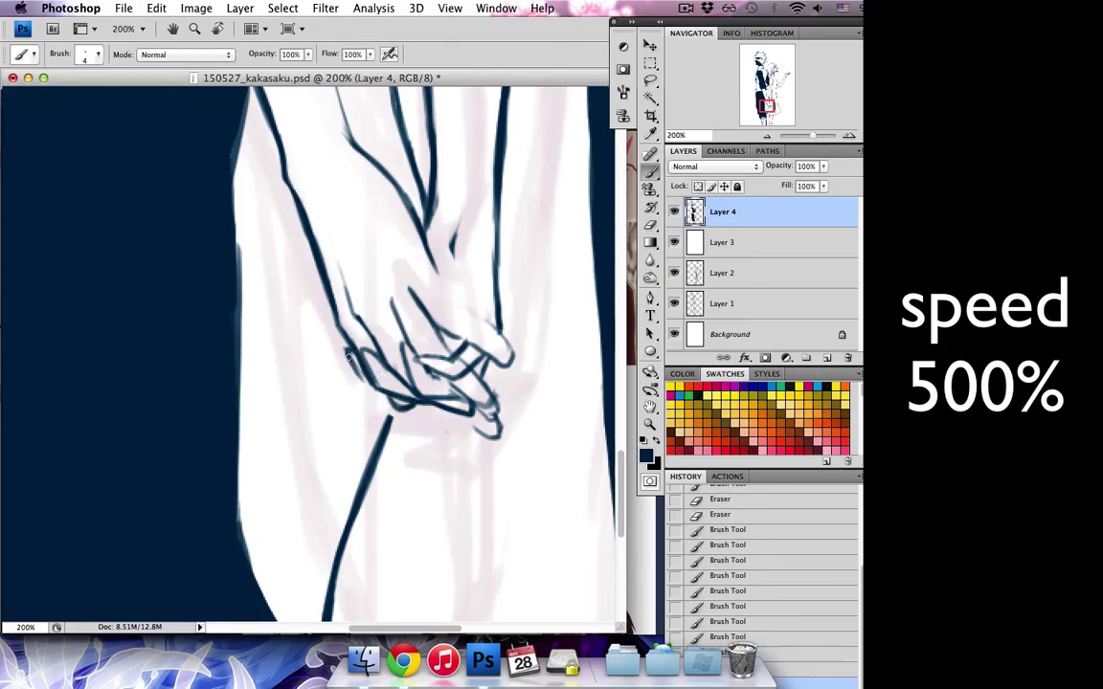
mouse_move(402, 342)
mouse_down()
mouse_move(412, 368)
mouse_move(393, 350)
mouse_move(383, 356)
mouse_up()
- Reshape the lower finger lines by erasing, then redraw the clasped hands' finger lines
key(e)
key(b)
key(e)
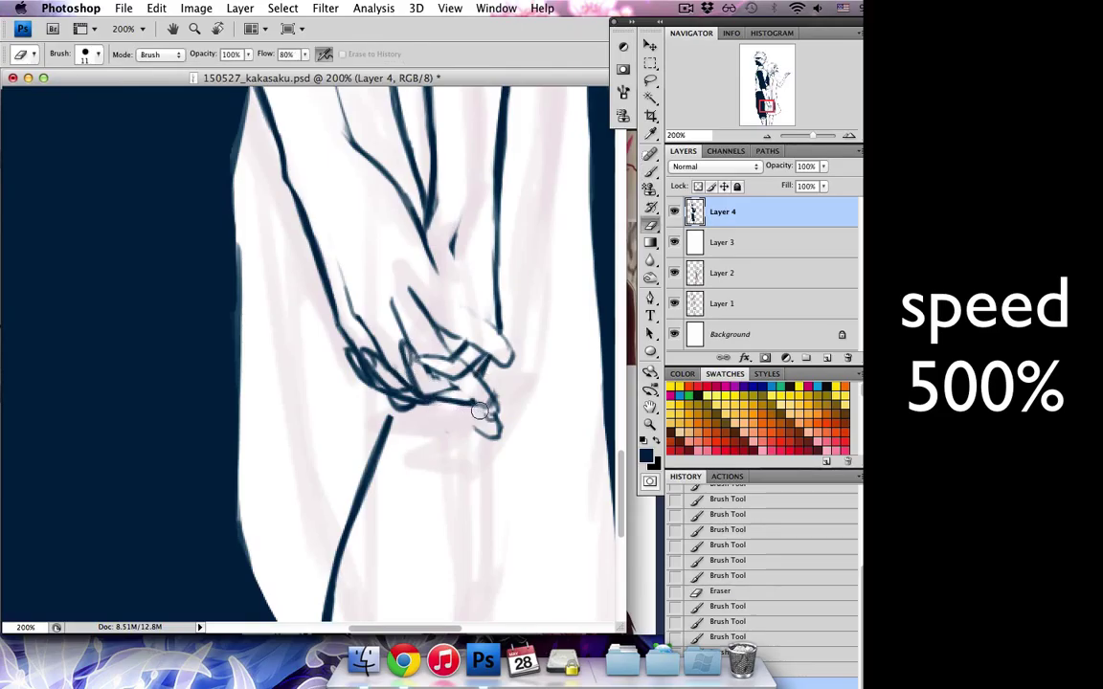
drag(452, 356, 427, 397)
mouse_move(402, 286)
mouse_down()
mouse_move(426, 325)
mouse_move(412, 307)
mouse_move(443, 249)
mouse_up()
key(b)
mouse_move(373, 321)
mouse_down()
mouse_move(409, 343)
mouse_move(497, 343)
mouse_move(412, 354)
mouse_move(421, 304)
mouse_up()
key(e)
key(b)
key(e)
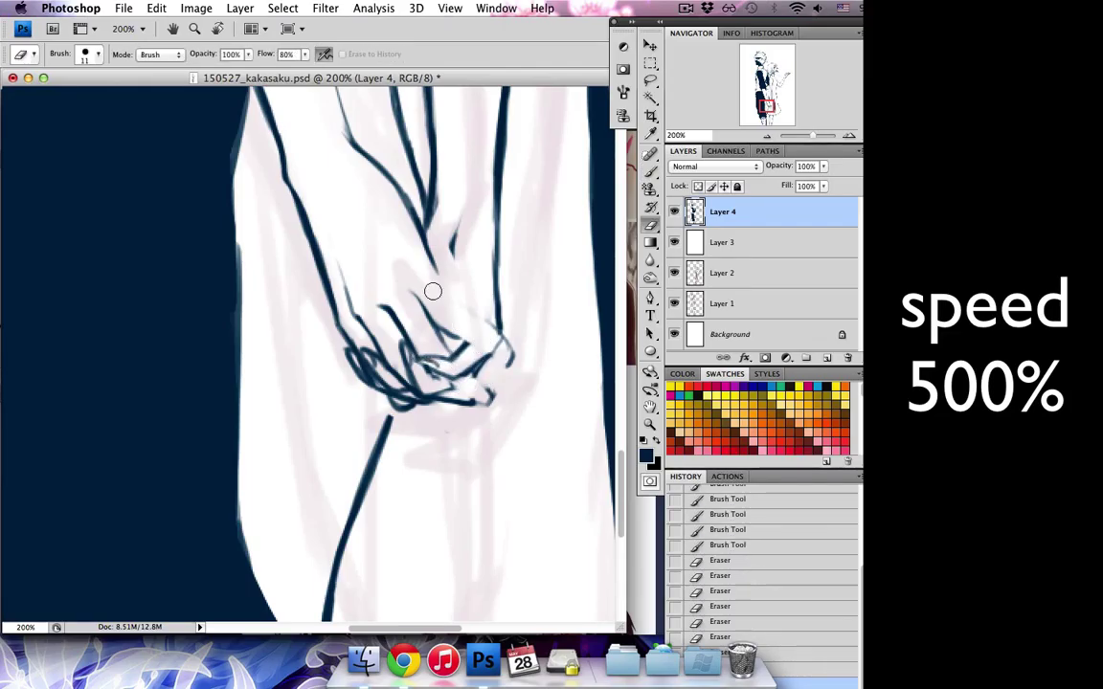
key(b)
mouse_move(374, 268)
mouse_down()
mouse_move(407, 304)
mouse_move(443, 314)
mouse_up()
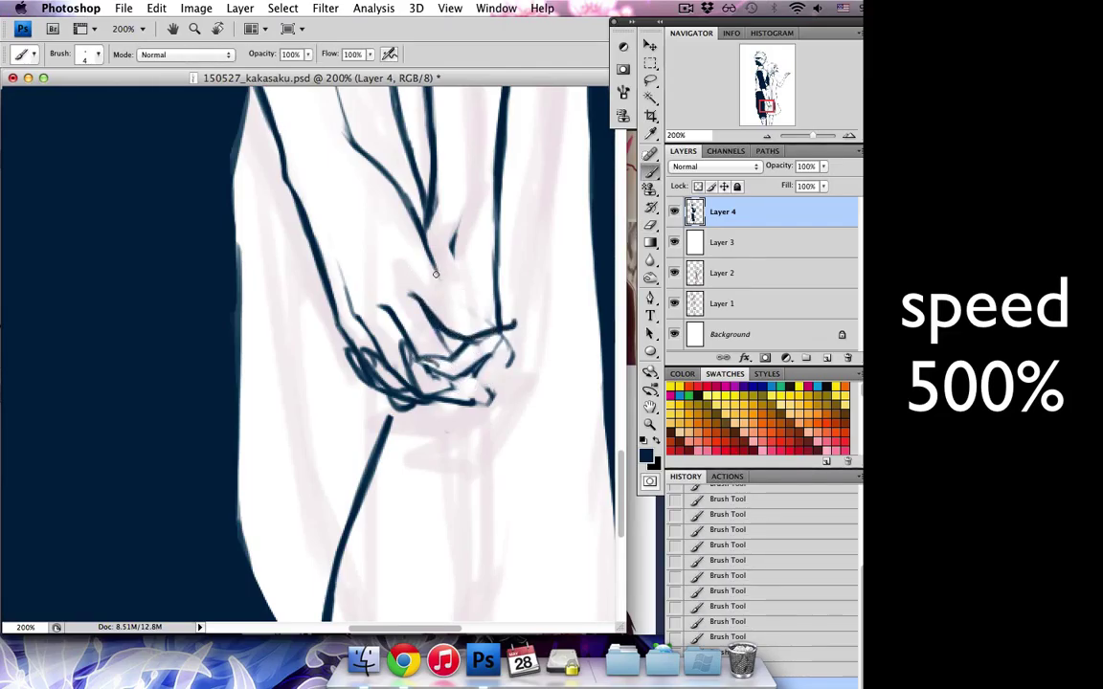
- Fix a stray finger-line end and add refining strokes to the clasped fingers
key(e)
drag(515, 319, 493, 316)
drag(512, 322, 488, 318)
key(b)
drag(477, 316, 507, 321)
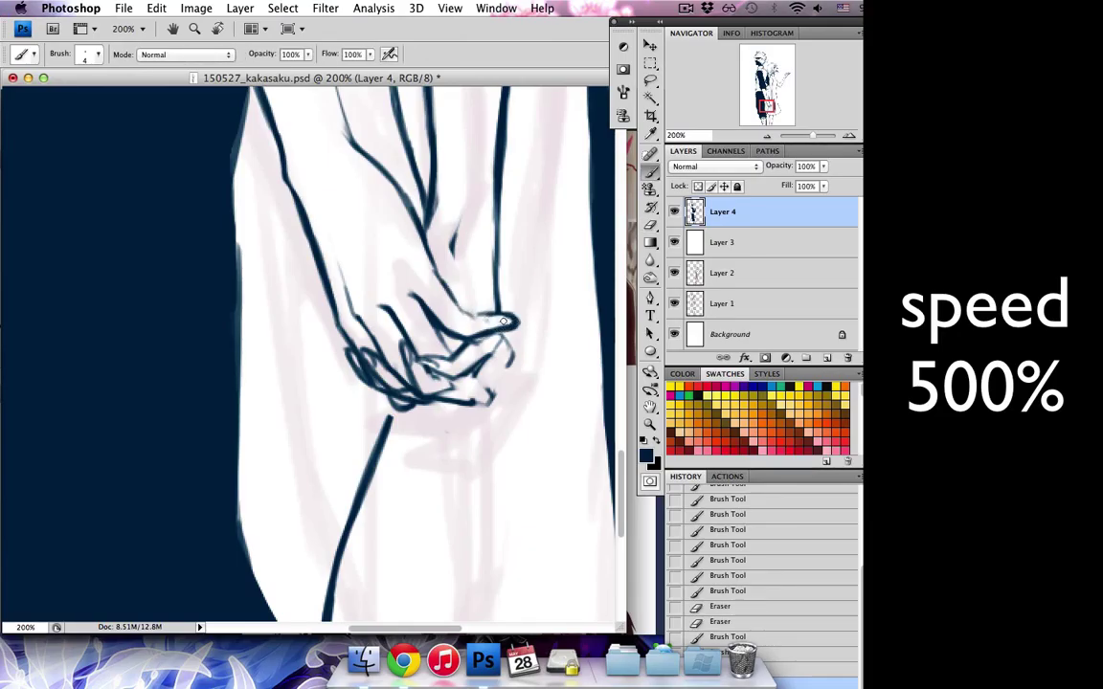
drag(388, 234, 417, 277)
mouse_move(431, 259)
mouse_down()
mouse_move(458, 307)
mouse_move(444, 365)
mouse_move(426, 335)
mouse_move(465, 364)
mouse_move(456, 335)
mouse_move(467, 333)
mouse_up()
- Clean up and redraw a knuckle line on the clasped hands
key(e)
key(b)
key(e)
key(b)
key(e)
key(b)
drag(406, 378, 441, 358)
key(e)
drag(441, 360, 407, 377)
- Erase the line below the thumb tip and stray finger strokes, then zoom out
drag(509, 361, 510, 341)
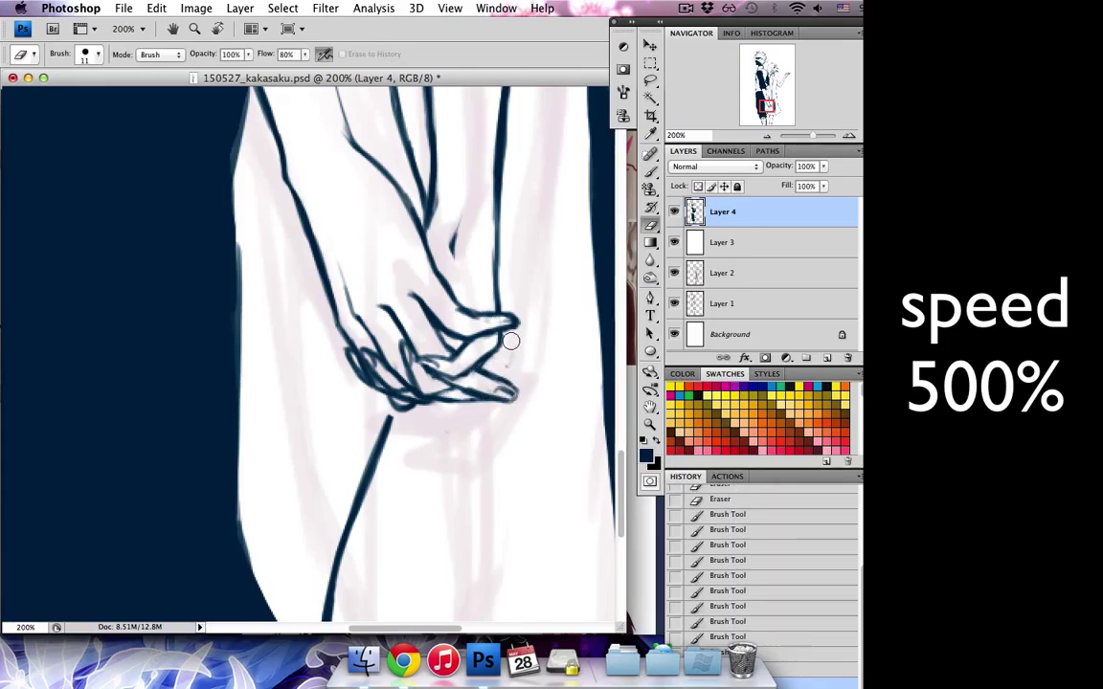
mouse_move(421, 287)
mouse_down()
mouse_move(407, 254)
mouse_move(426, 287)
mouse_move(432, 274)
mouse_up()
key(b)
drag(407, 220, 418, 263)
key(e)
key(b)
drag(438, 168, 448, 266)
mouse_move(524, 77)
mouse_down()
mouse_move(515, 160)
mouse_move(531, 80)
mouse_up()
key(super+minus)
key(super+minus)
key(super+minus)
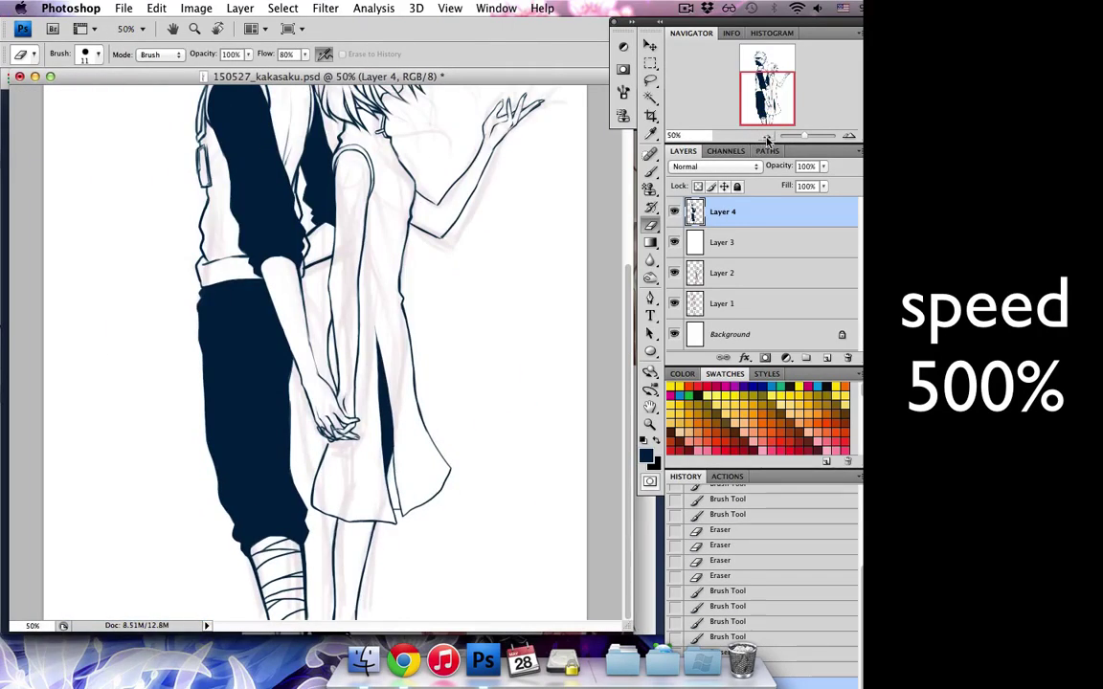
key(super+minus)
- Redraw the raised forearm and cuff lines above the clasped hands
key(super+plus)
key(super+plus)
key(super+plus)
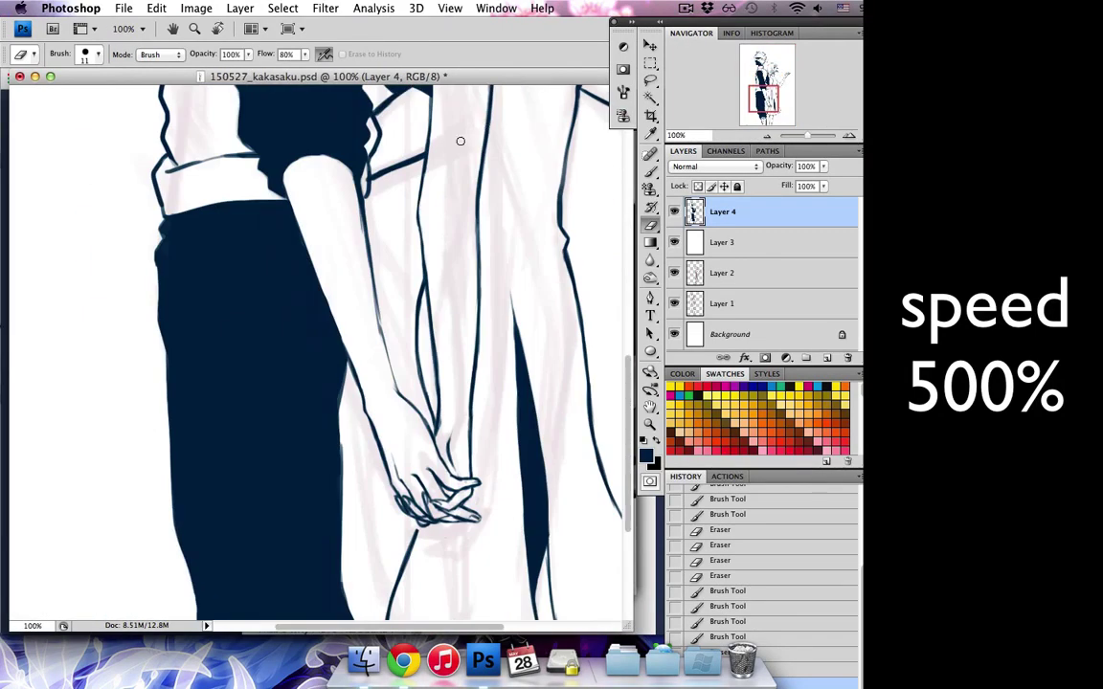
key(b)
drag(431, 146, 481, 148)
scroll(469, 211, up, 3)
scroll(457, 273, up, 5)
scroll(458, 273, right, 3)
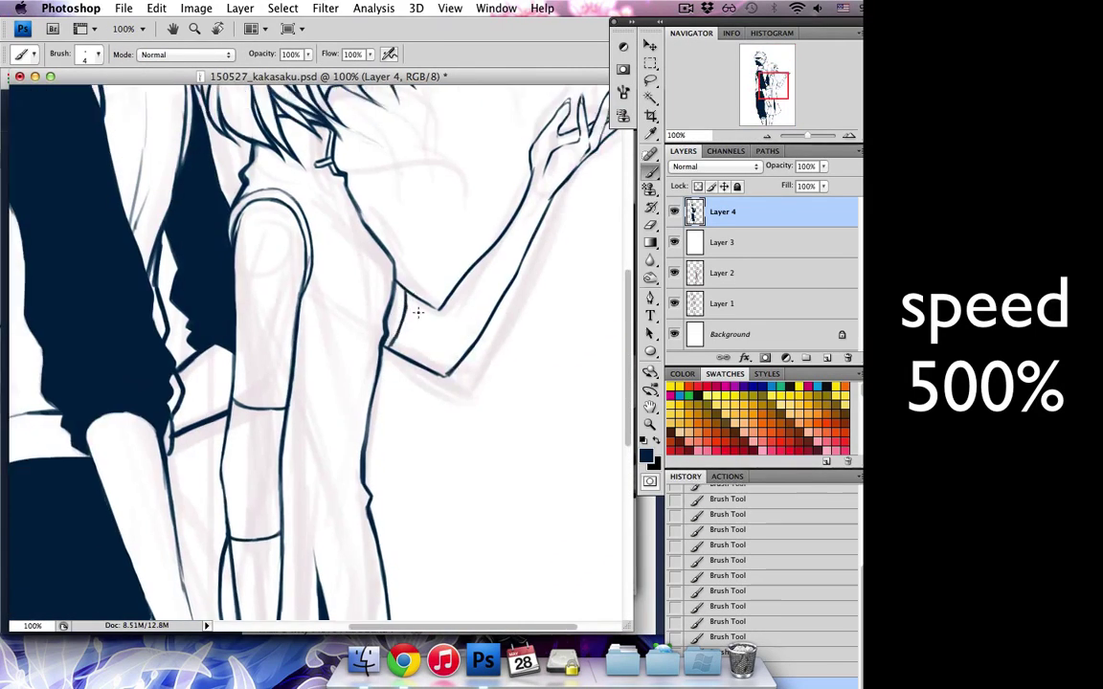
mouse_move(461, 245)
mouse_down()
mouse_move(429, 261)
mouse_move(493, 287)
mouse_move(429, 268)
mouse_up()
scroll(444, 286, up, 3)
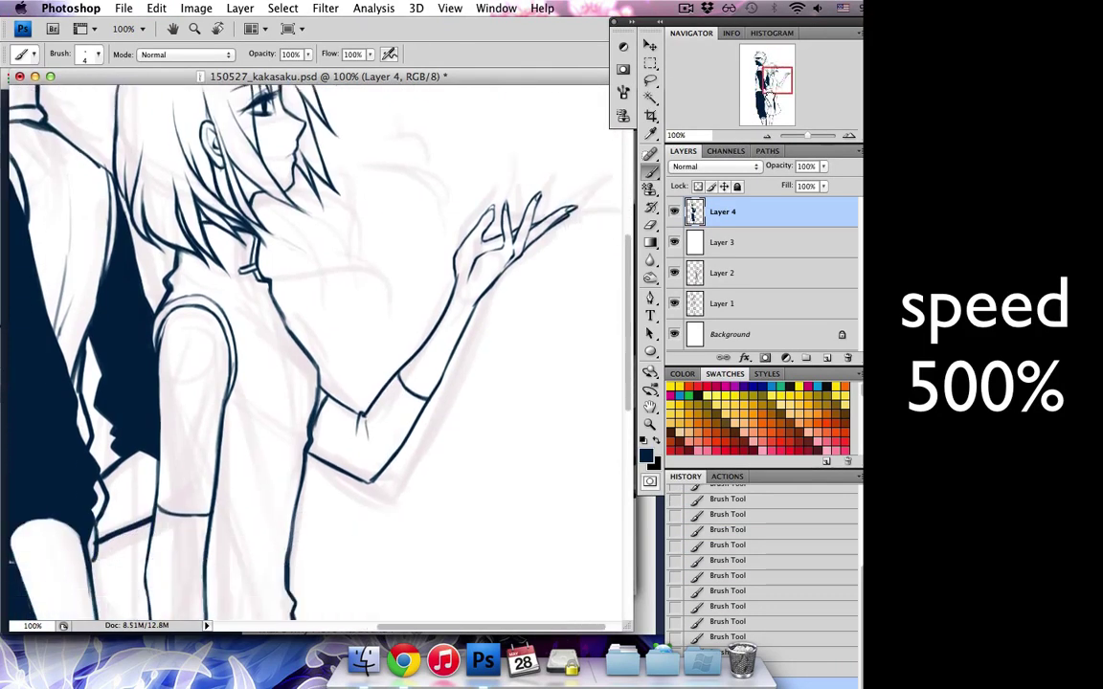
- Lasso the girl's raised hand, rotate it about 5°, deselect, and erase a stray mark
key(l)
drag(460, 277, 532, 271)
key(v)
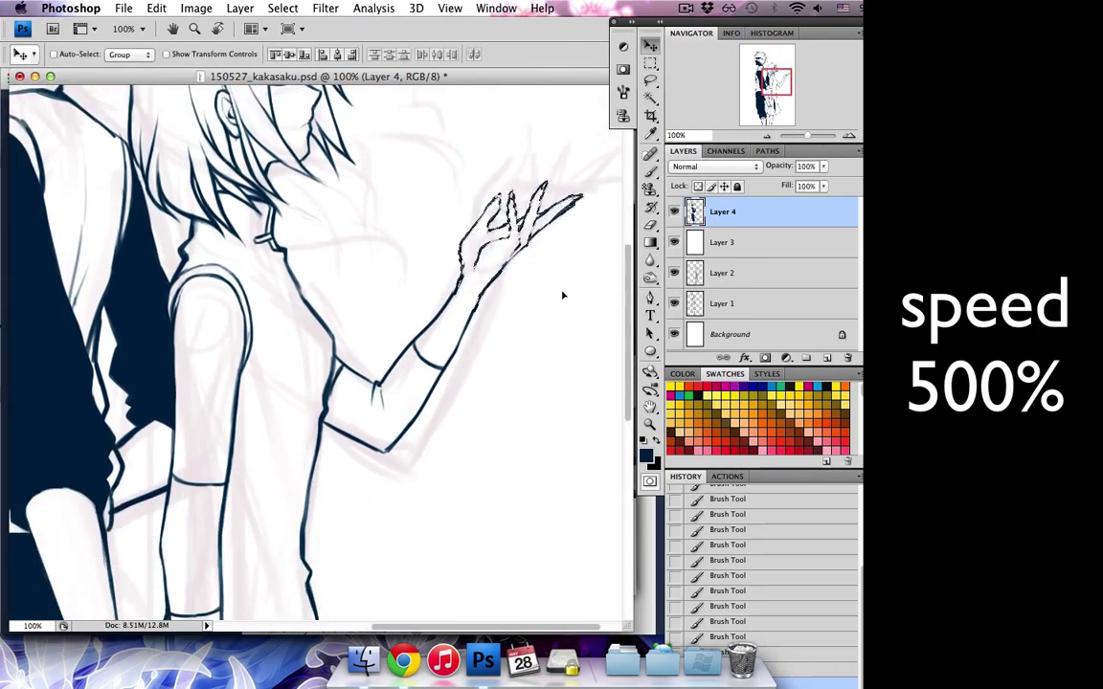
key(ctrl+t)
drag(598, 316, 586, 333)
key(Return)
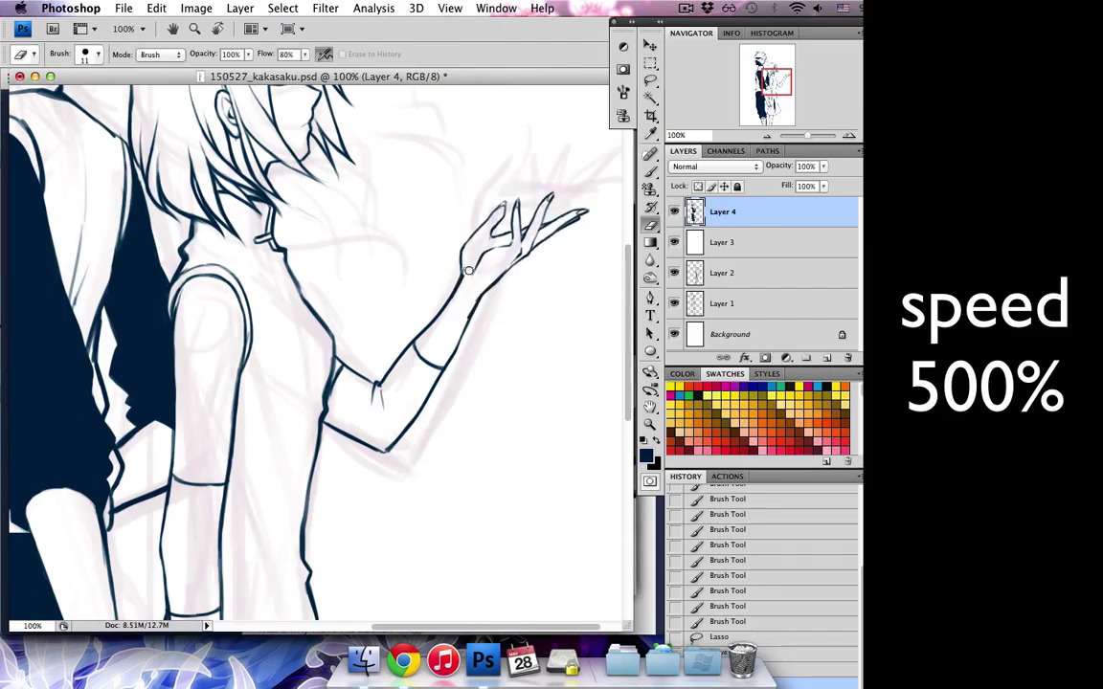
key(ctrl+d)
key(e)
click(760, 138)
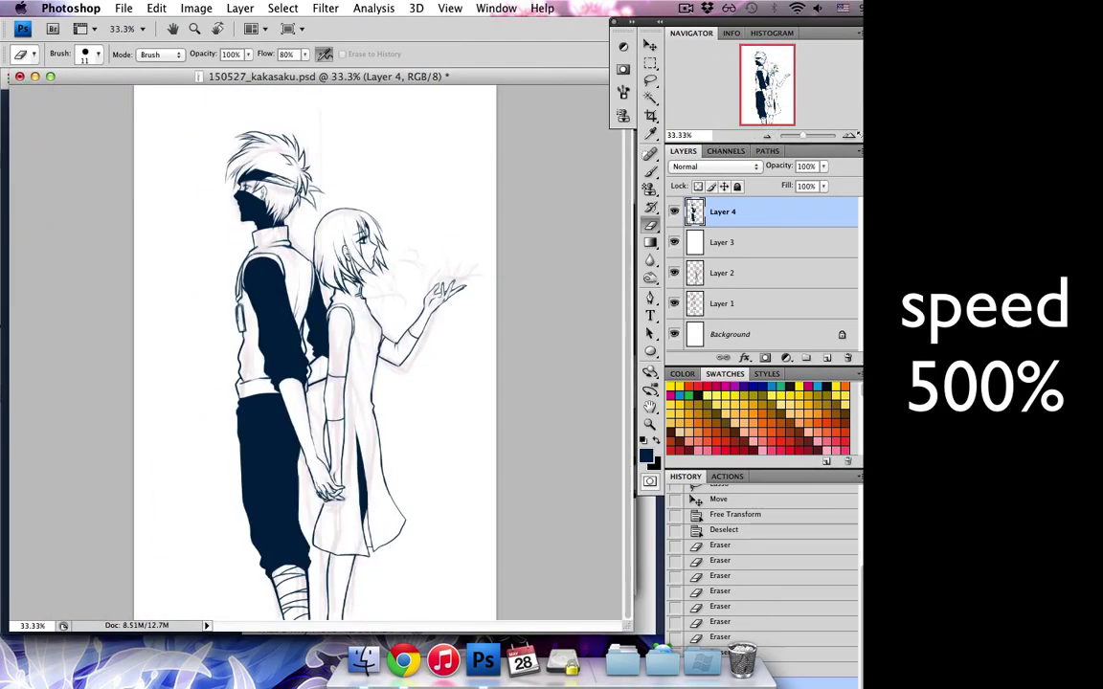
- Tidy the hair strokes near the girl's ear and trim the head-top line
key(ctrl+plus)
key(ctrl+plus)
key(ctrl+plus)
key(ctrl+plus)
key(b)
mouse_move(369, 179)
mouse_down()
mouse_move(453, 188)
mouse_move(407, 230)
mouse_move(375, 297)
mouse_move(367, 363)
mouse_up()
mouse_move(333, 203)
mouse_down()
mouse_move(312, 316)
mouse_move(322, 421)
mouse_up()
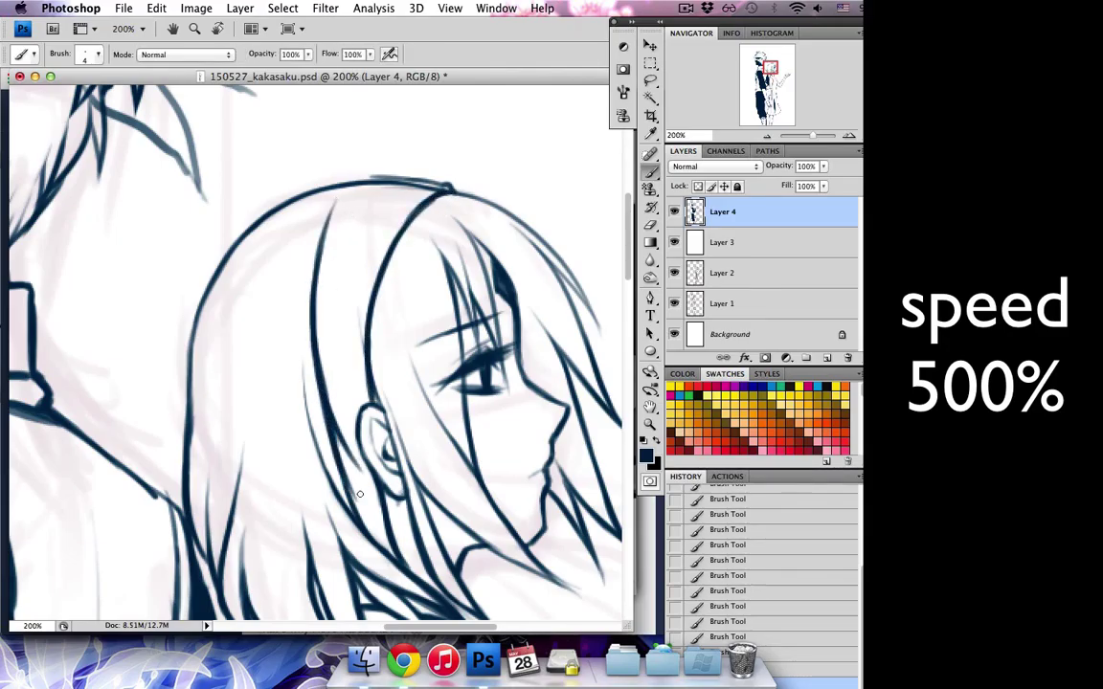
key(ctrl+alt+z)
key(ctrl+alt+z)
key(ctrl+alt+z)
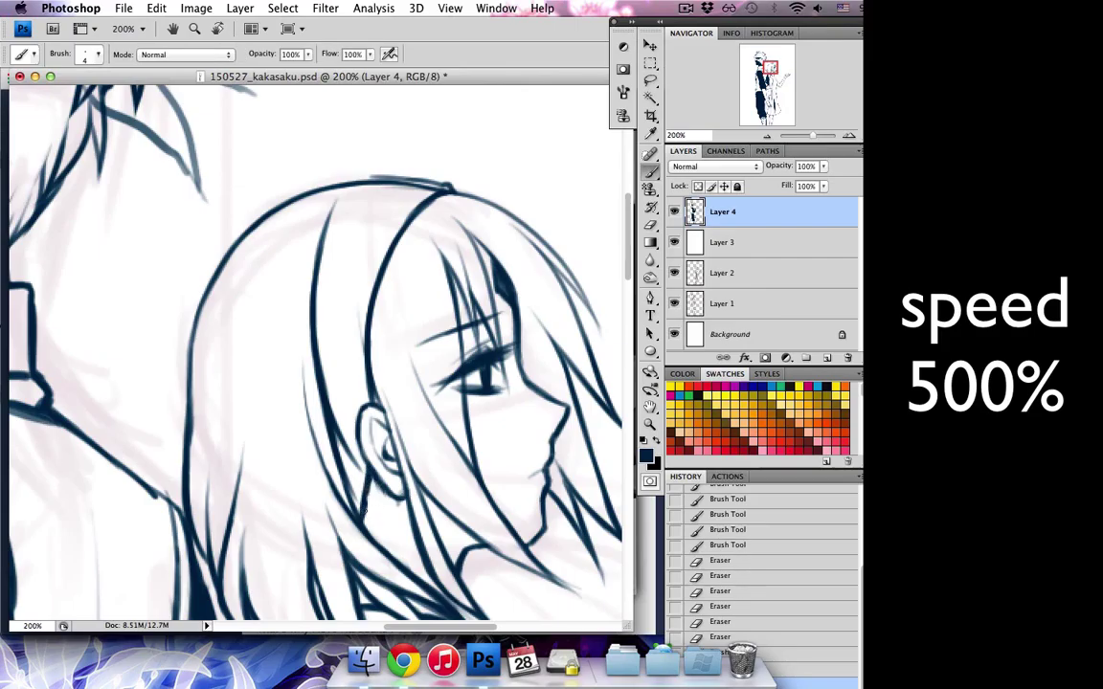
drag(337, 427, 325, 463)
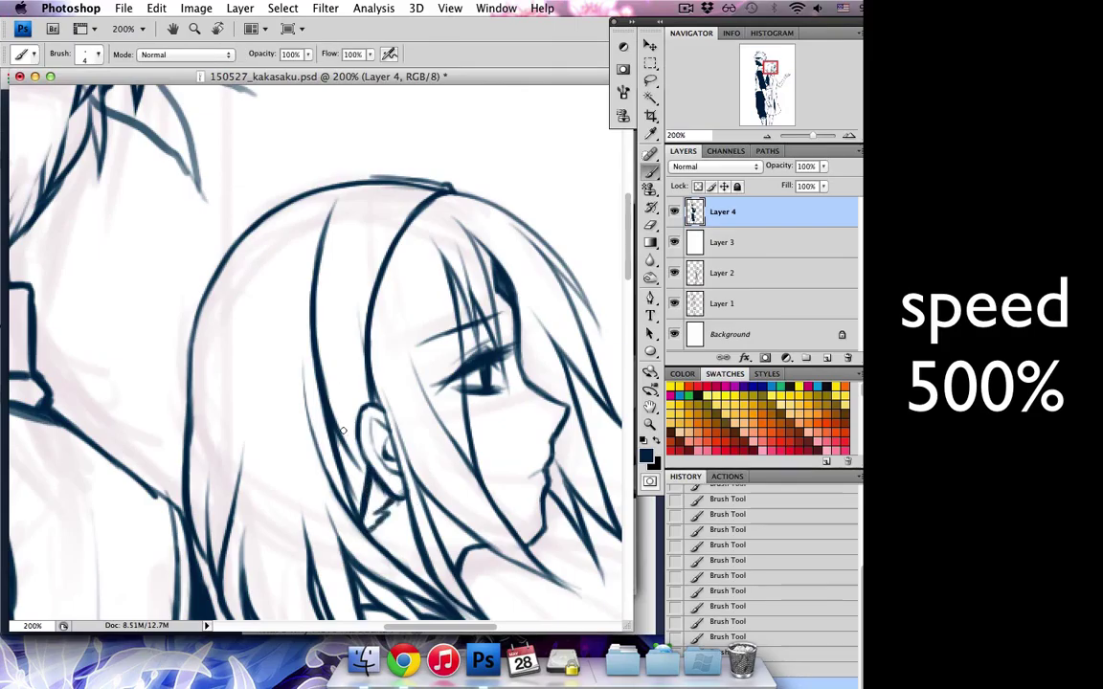
key(e)
drag(321, 364, 316, 431)
drag(326, 177, 431, 179)
- Draw the two outlines of a broader headband over her hair
key(b)
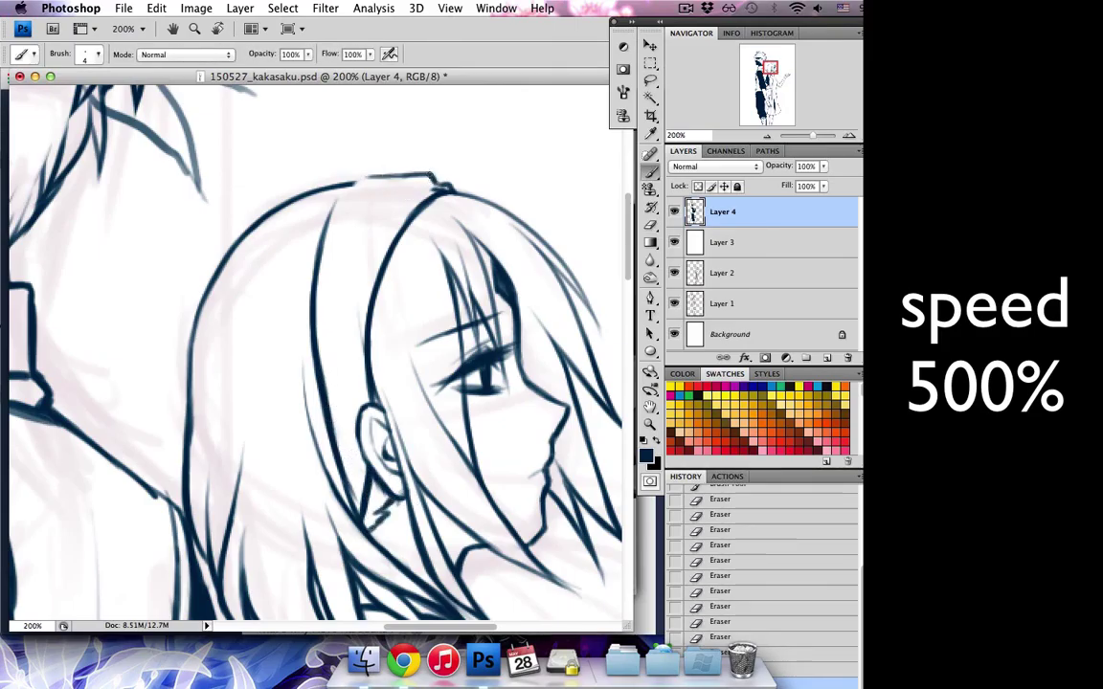
drag(356, 180, 327, 244)
drag(421, 186, 373, 244)
drag(330, 191, 325, 239)
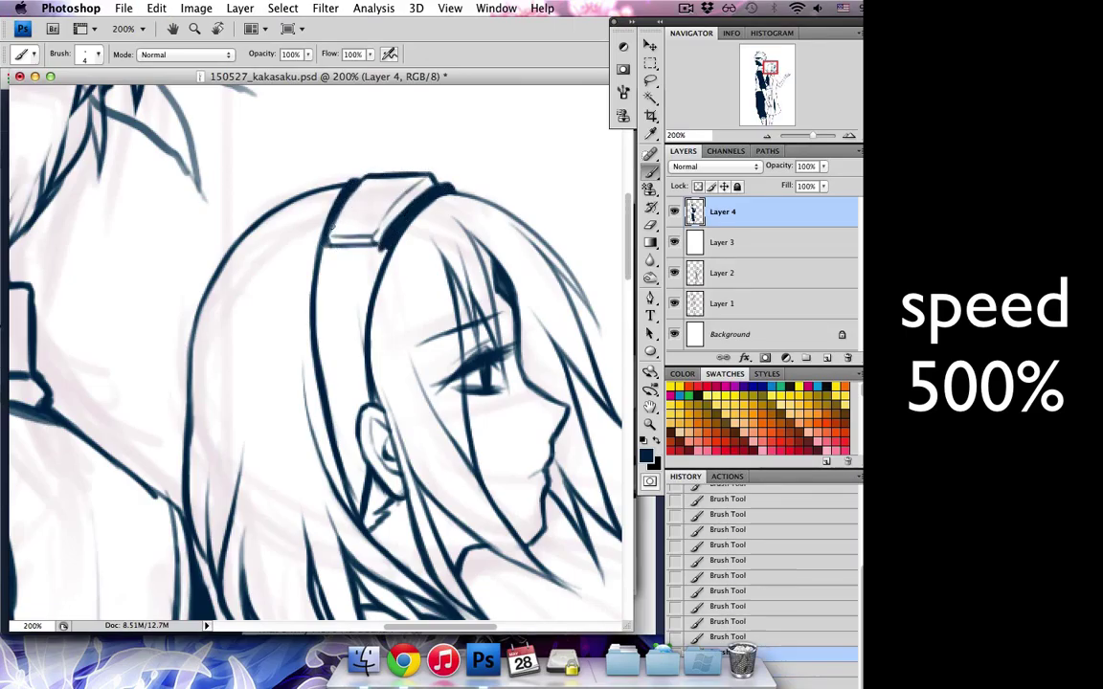
- Lasso the headband area and fill it with the dark navy foreground colour
key(l)
drag(325, 244, 376, 247)
key(Return)
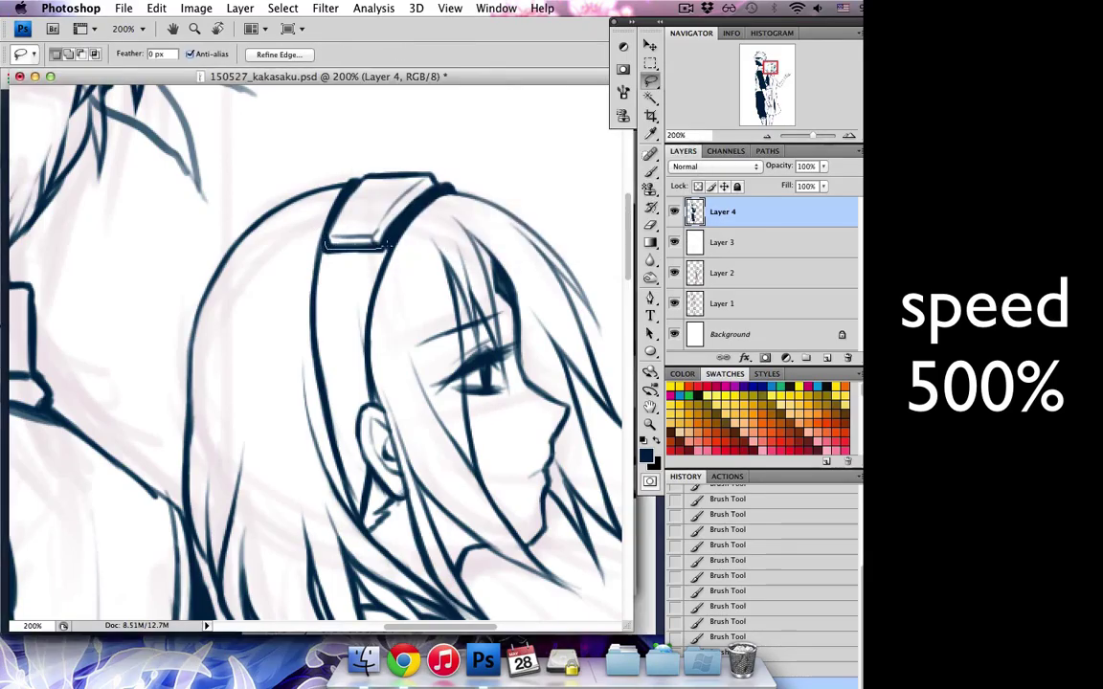
scroll(313, 287, down, 5)
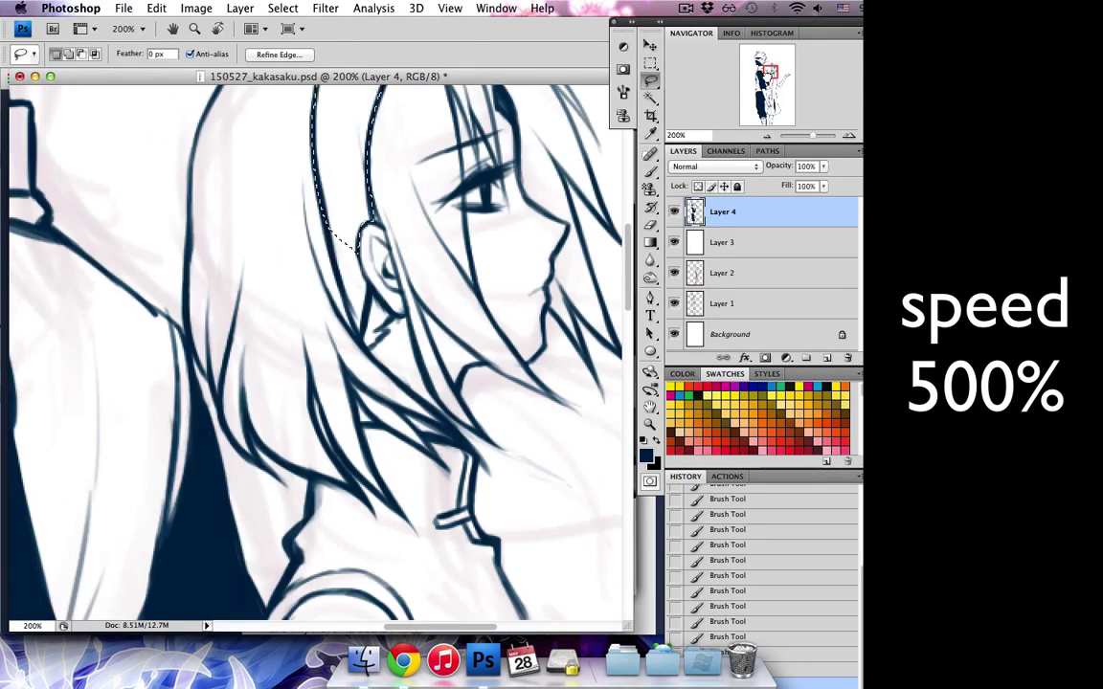
key(shift+F5)
key(Return)
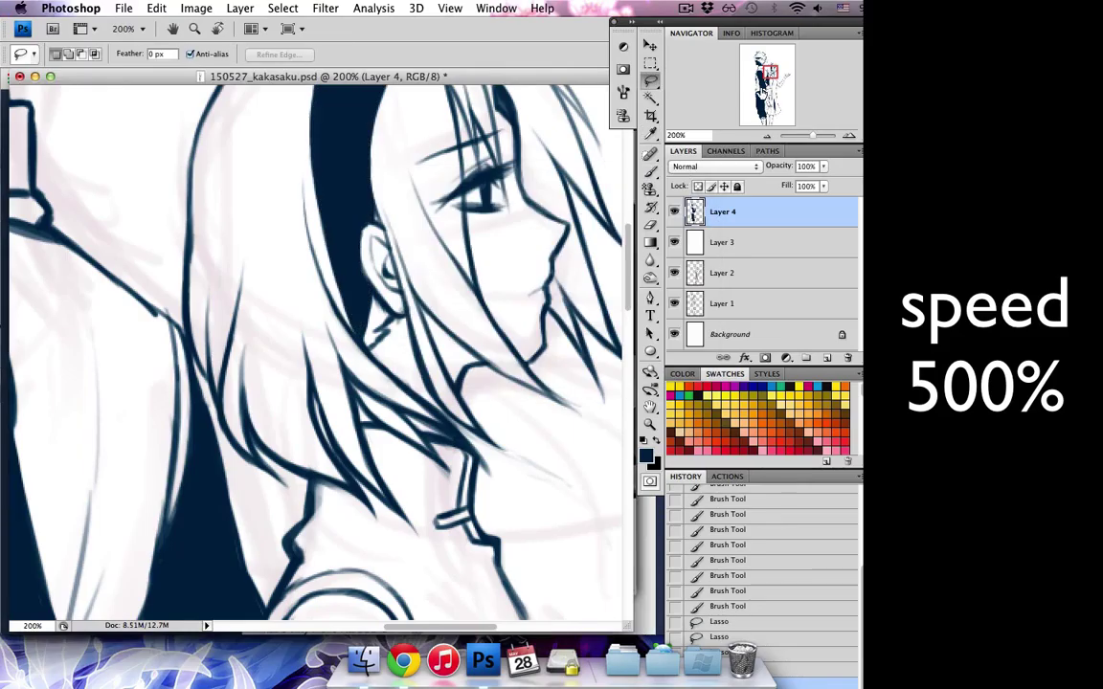
scroll(315, 354, up, 3)
key(ctrl+d)
scroll(316, 355, up, 5)
- Add hair strokes and fill the man's headband with solid navy
key(b)
drag(330, 335, 421, 411)
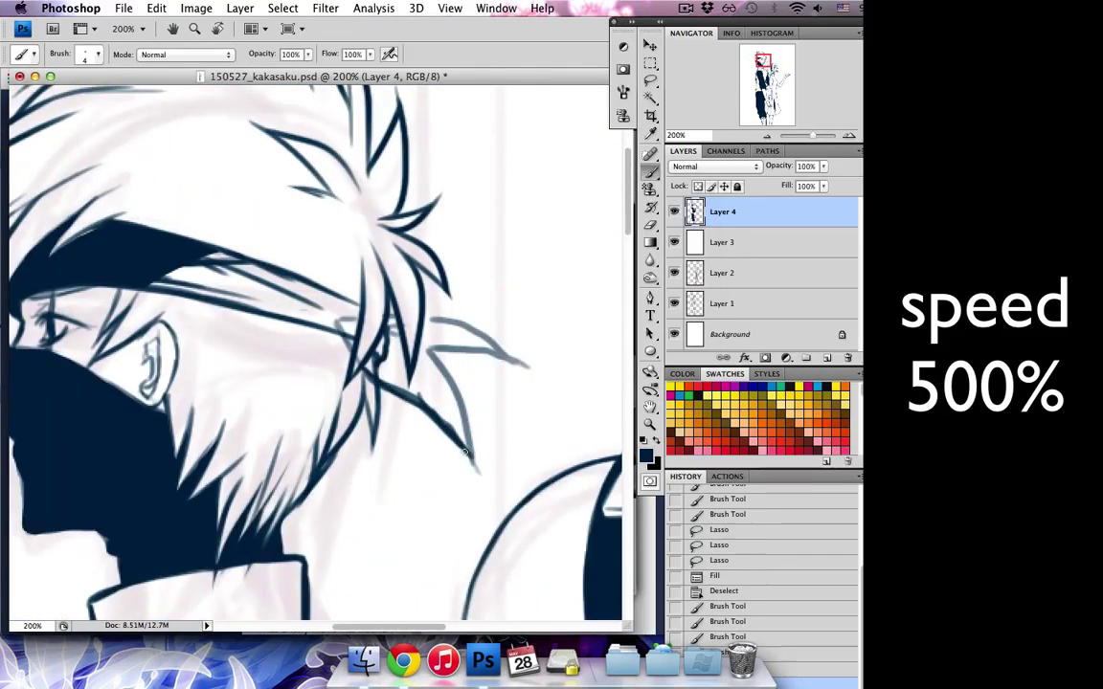
mouse_move(378, 308)
mouse_down()
mouse_move(421, 347)
mouse_move(544, 368)
mouse_up()
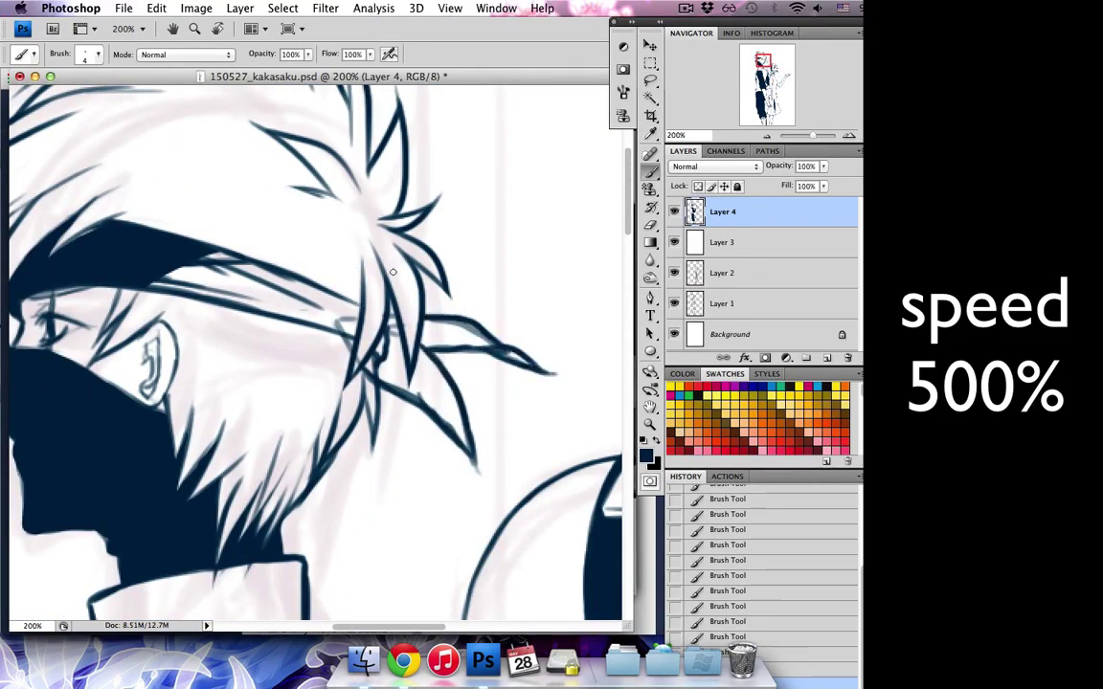
key(l)
click(361, 308)
key(alt+BackSpace)
mouse_move(349, 324)
mouse_down()
mouse_move(360, 310)
mouse_move(346, 332)
mouse_up()
key(ctrl+d)
- Fill the hair spikes beside the man's headband with solid navy
key(b)
key(l)
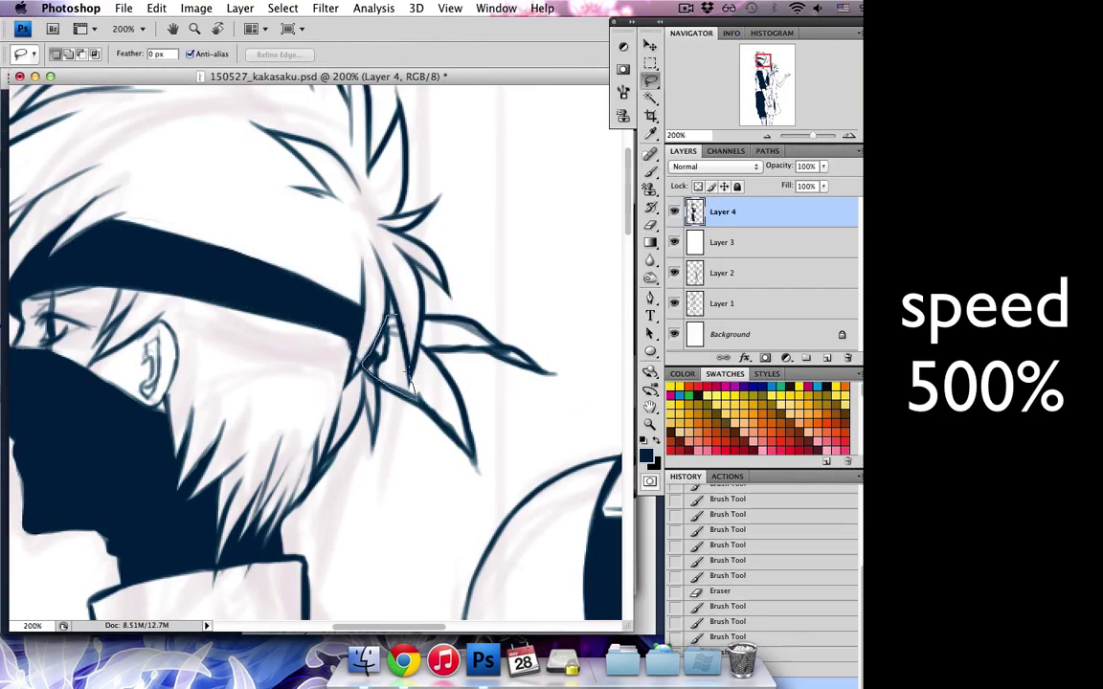
key(shift+BackSpace)
drag(409, 384, 419, 346)
key(Return)
key(ctrl+d)
key(shift+BackSpace)
key(Return)
key(ctrl+d)
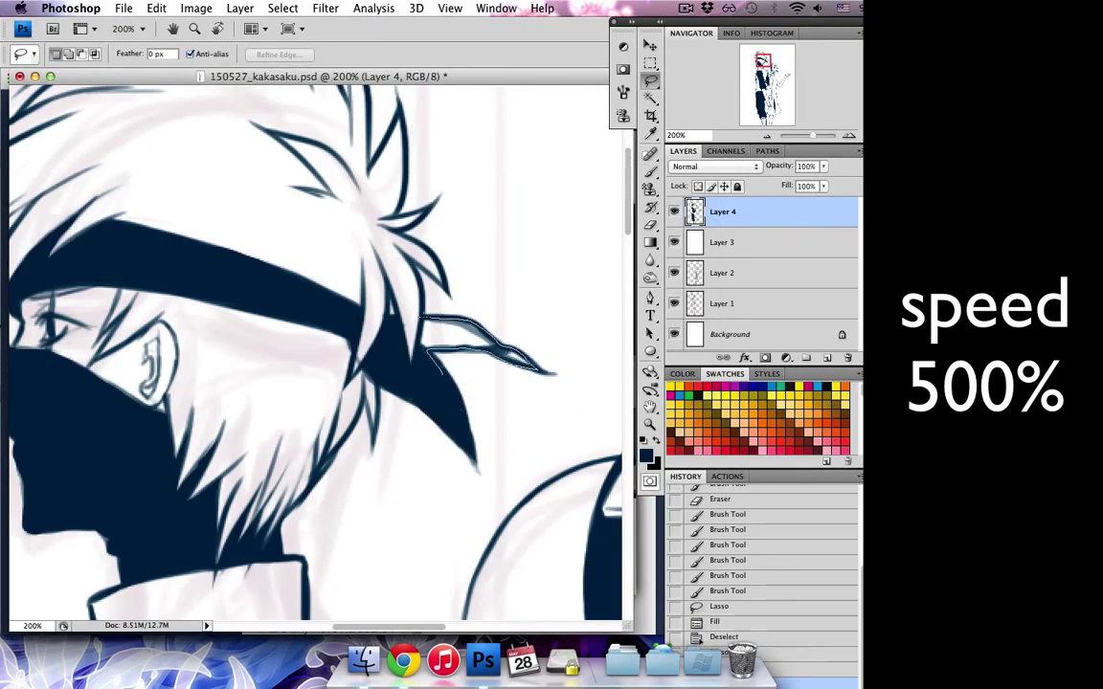
key(shift+BackSpace)
key(Return)
key(ctrl+d)
drag(763, 64, 773, 72)
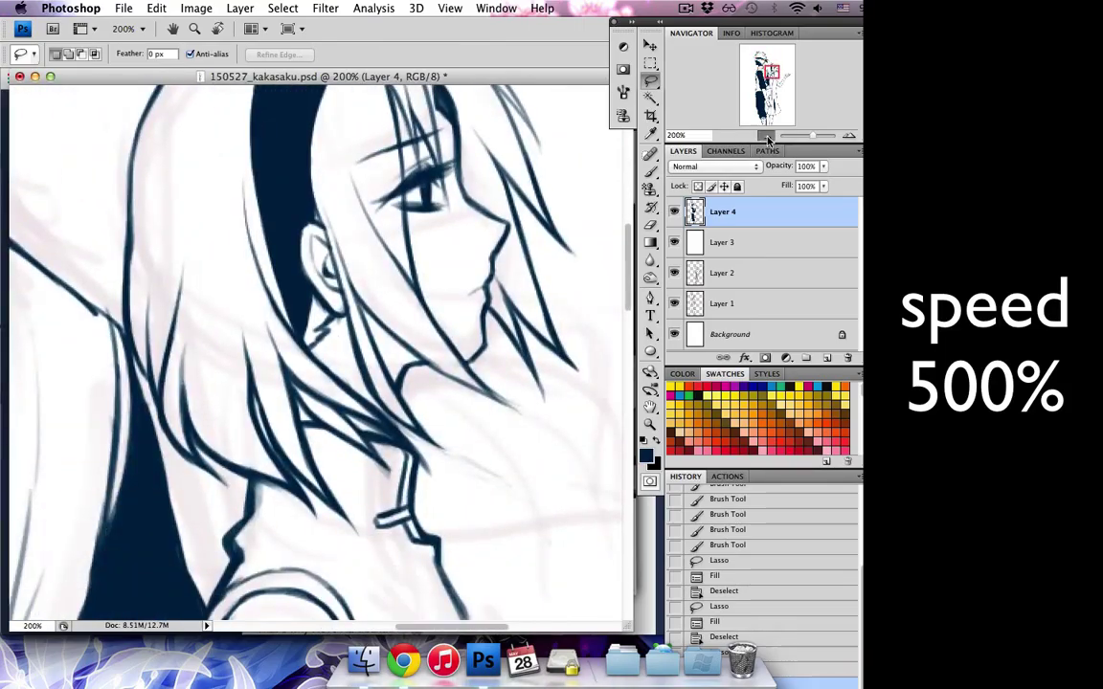
- Delete Layer 3, merge Layer 2 down and hide it, then add a new empty layer
click(767, 136)
drag(723, 243, 847, 357)
click(757, 244)
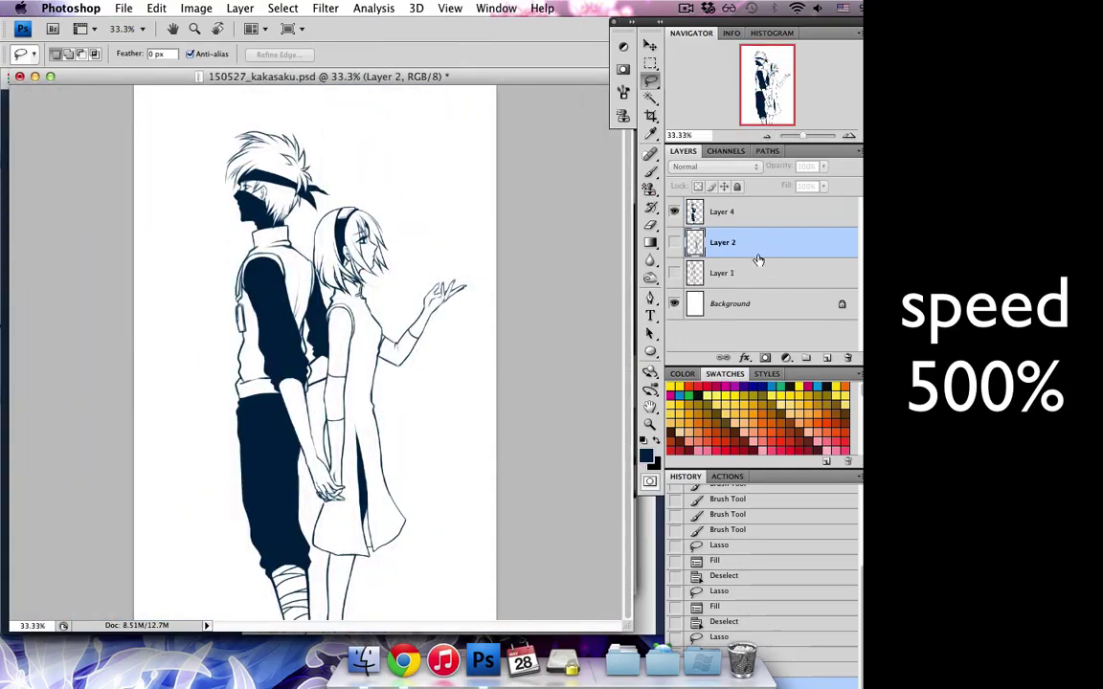
click(674, 243)
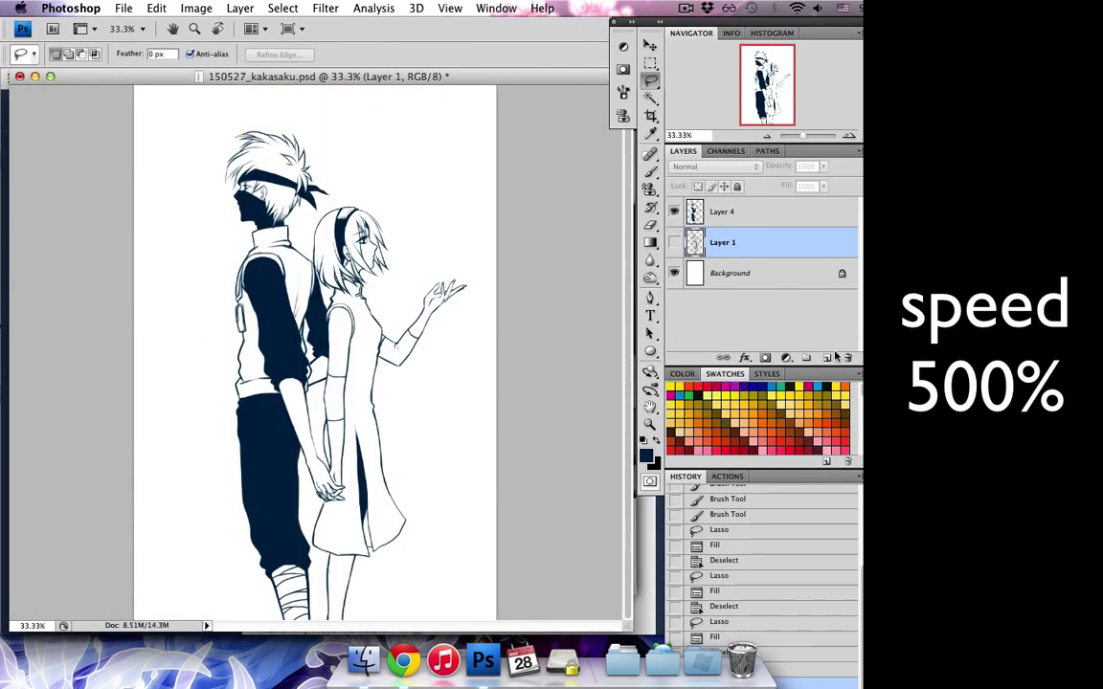
click(848, 136)
- Fill the Background with a vertical gradient and shift its hue to pale blue with Hue/Saturation
drag(766, 91, 766, 77)
key(g)
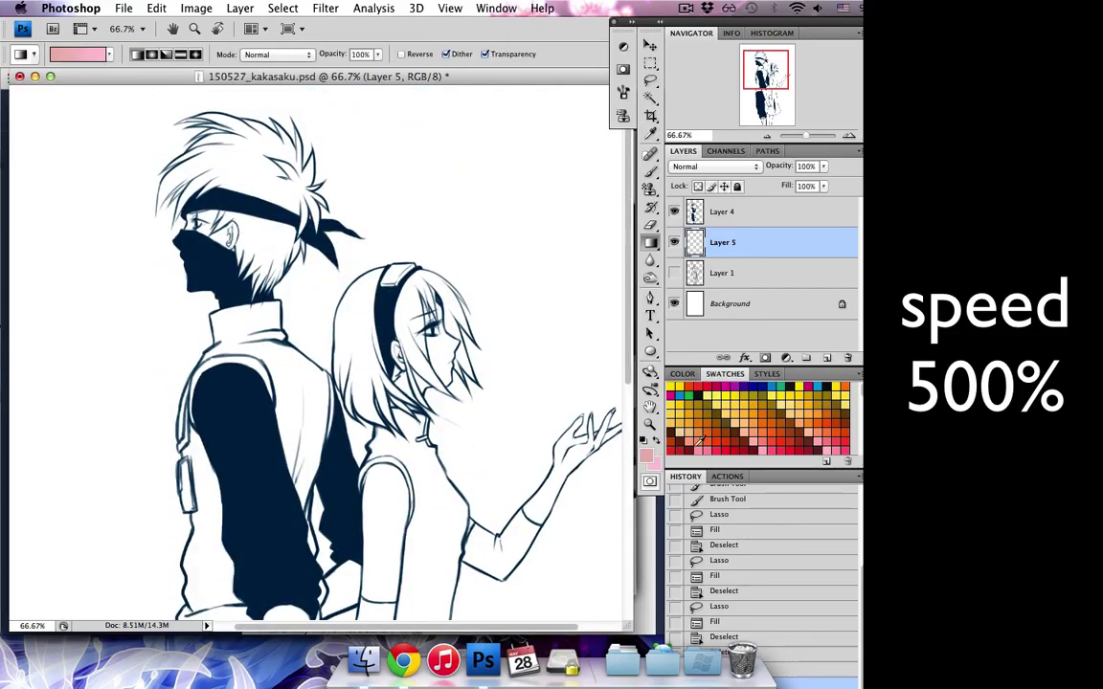
click(729, 304)
click(647, 457)
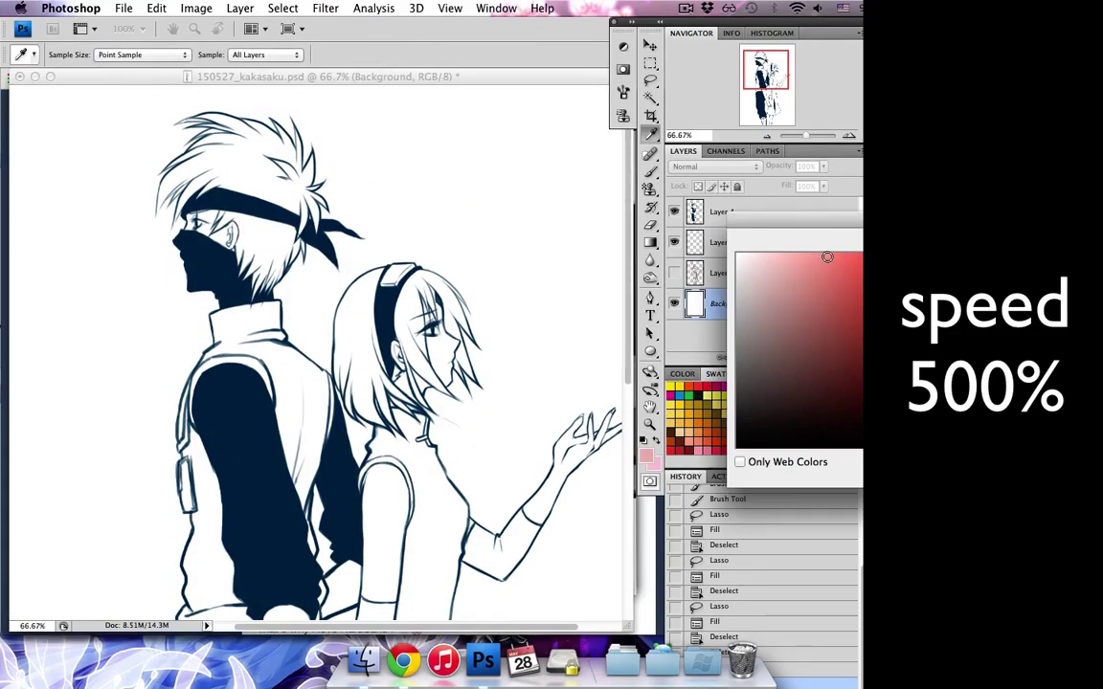
key(Return)
drag(288, 96, 288, 612)
key(ctrl+u)
drag(735, 434, 667, 436)
key(Return)
- Select the new empty layer and zoom in on the girl's face
click(722, 243)
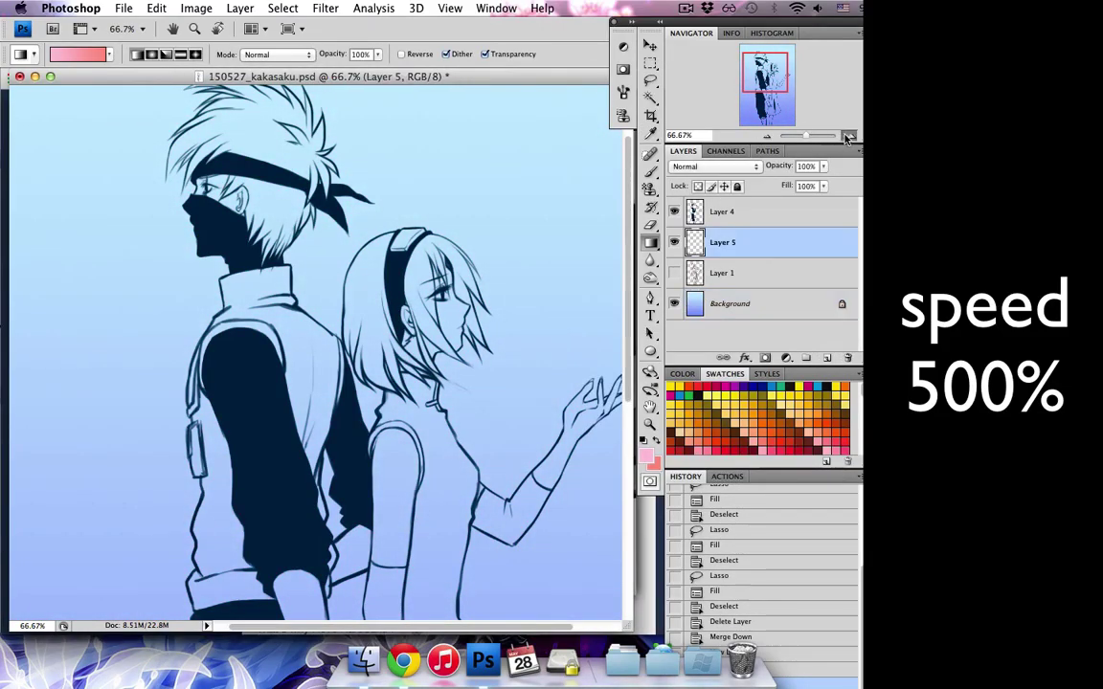
click(849, 136)
drag(780, 91, 770, 70)
key(l)
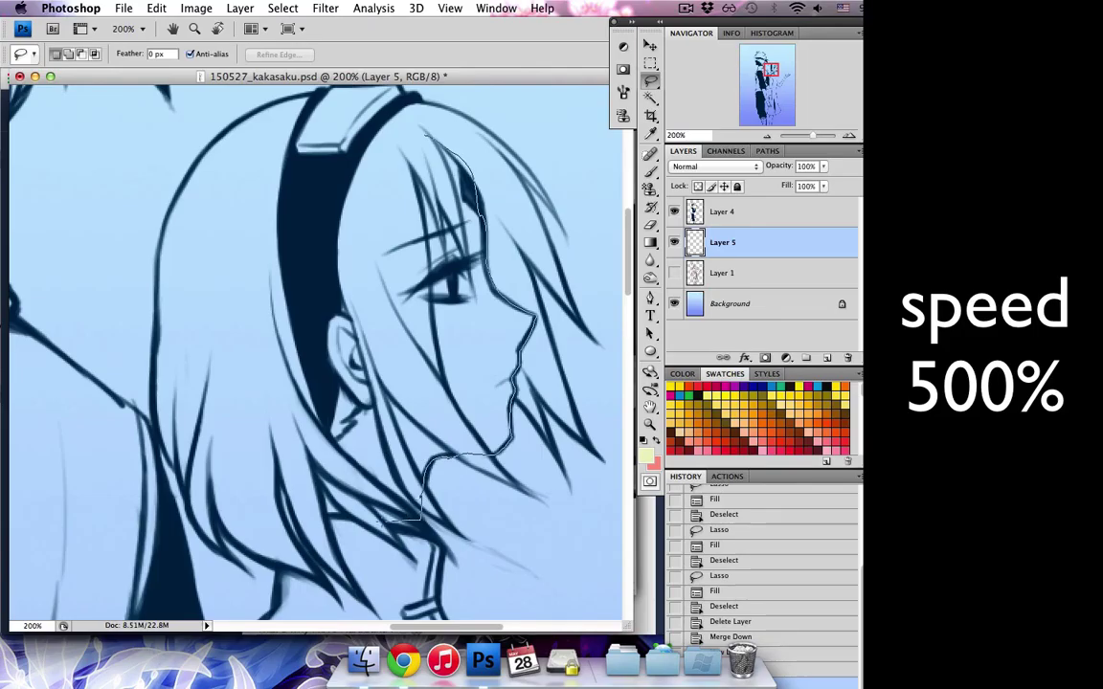
- Lasso the girl's face and neck and fill them with pale yellow
drag(381, 523, 425, 134)
key(alt+BackSpace)
key(ctrl+d)
key(b)
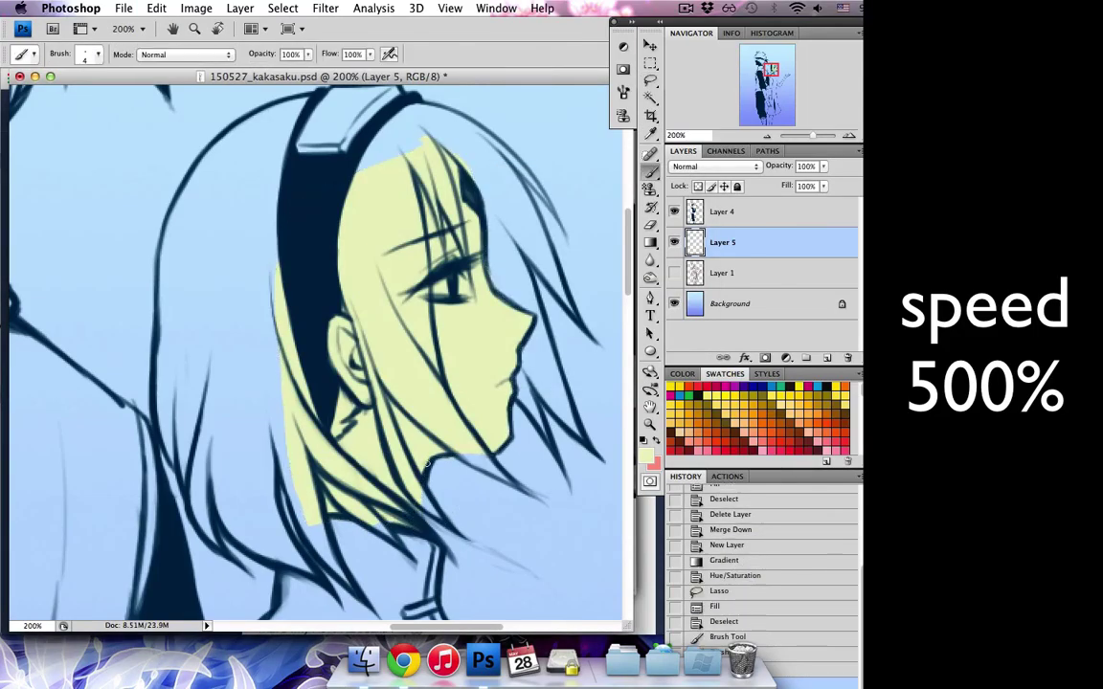
scroll(468, 396, down, 5)
scroll(468, 396, left, 3)
key(e)
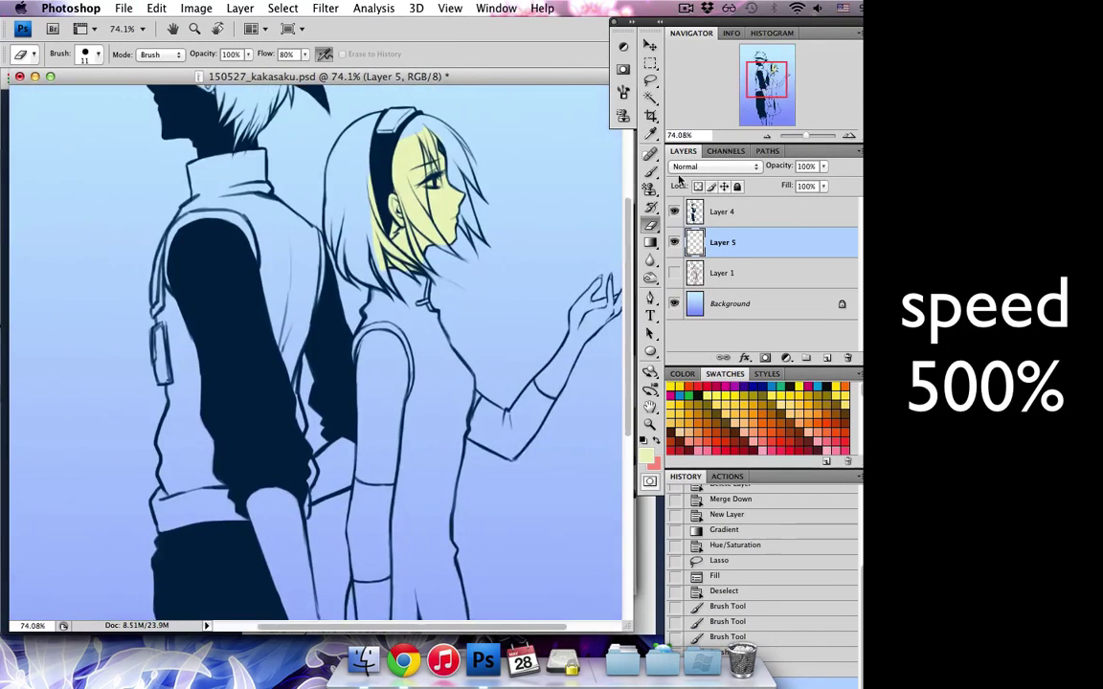
key(l)
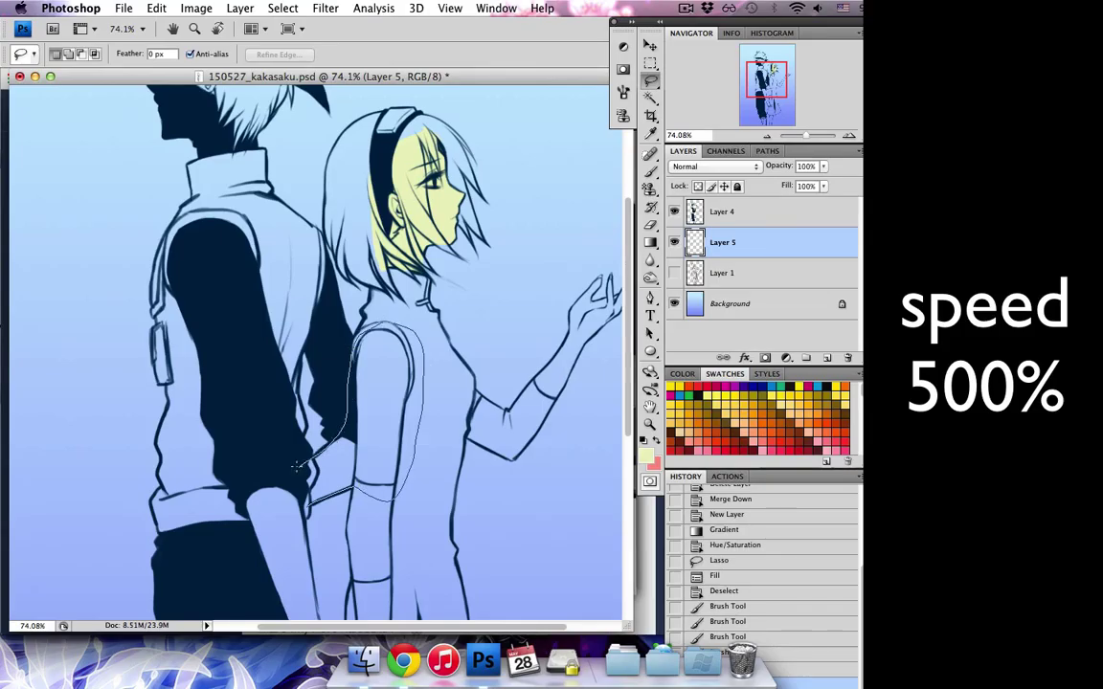
- Fill the girl's back and shoulder, a skin patch near the arm, and the man's ear with pale yellow
drag(297, 467, 305, 484)
key(alt+BackSpace)
key(ctrl+d)
drag(488, 450, 464, 440)
key(alt+BackSpace)
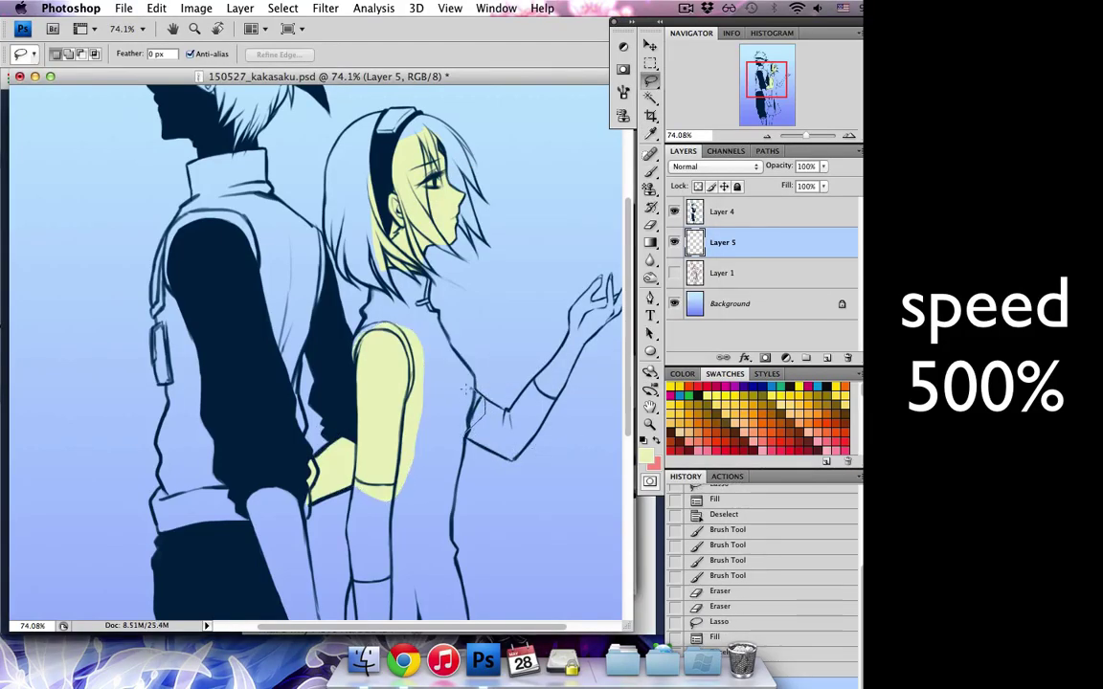
key(b)
drag(192, 78, 278, 261)
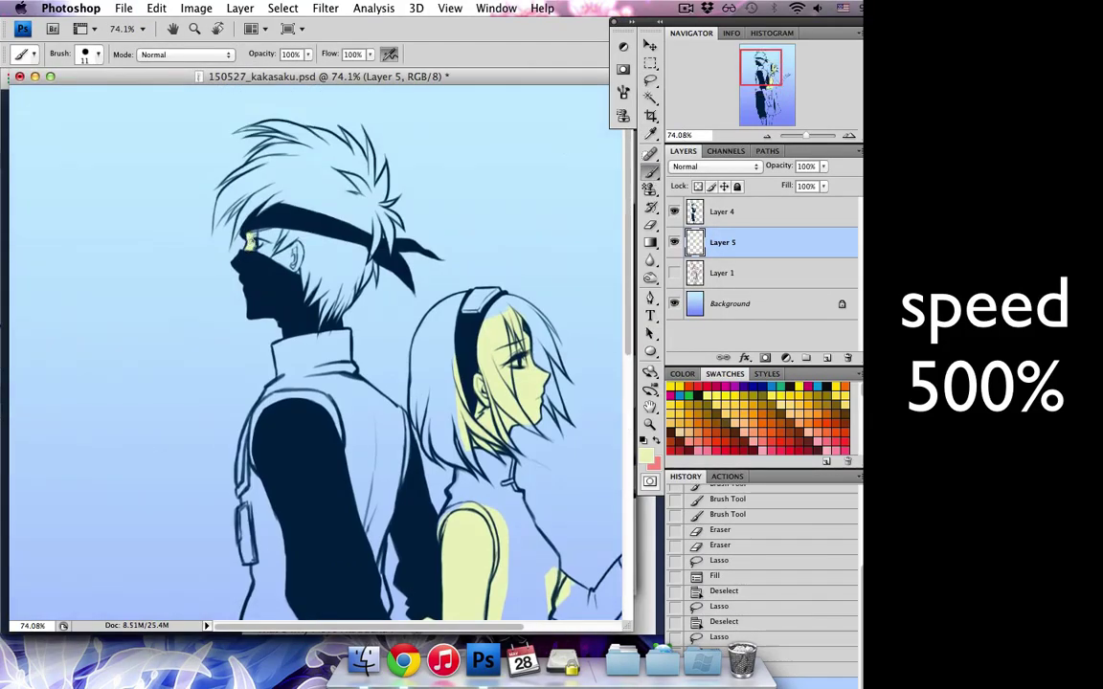
key(alt+BackSpace)
- Lasso the girl's raised arm and hand and fill them with pale yellow
key(ctrl+plus)
key(ctrl+plus)
key(l)
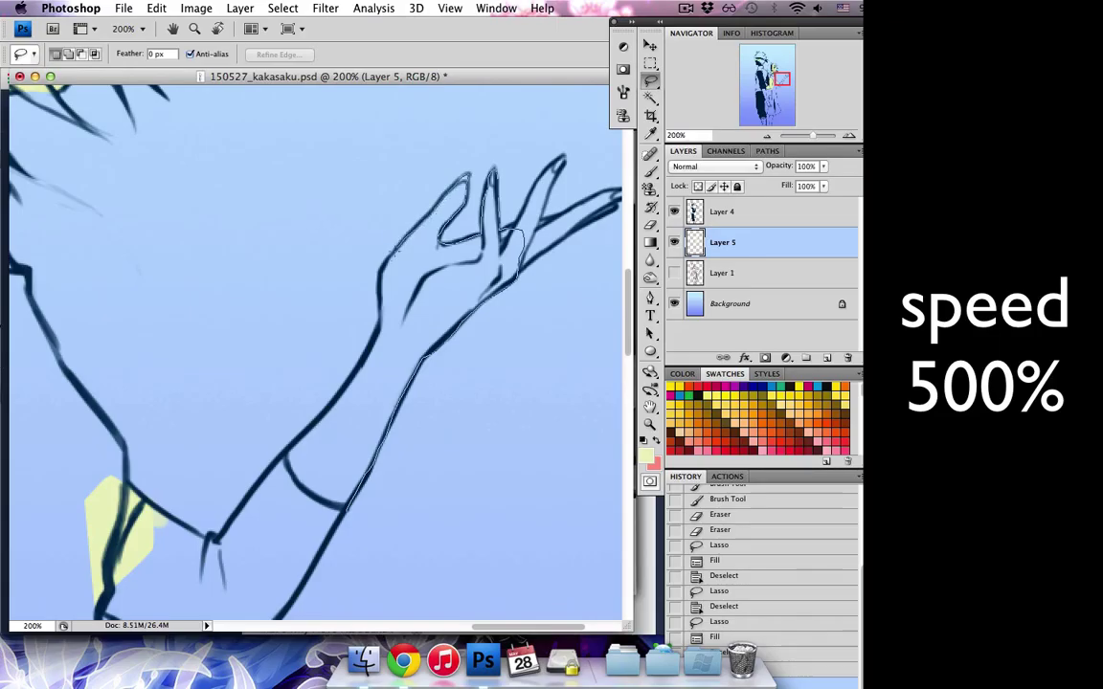
key(alt+BackSpace)
key(ctrl+d)
key(b)
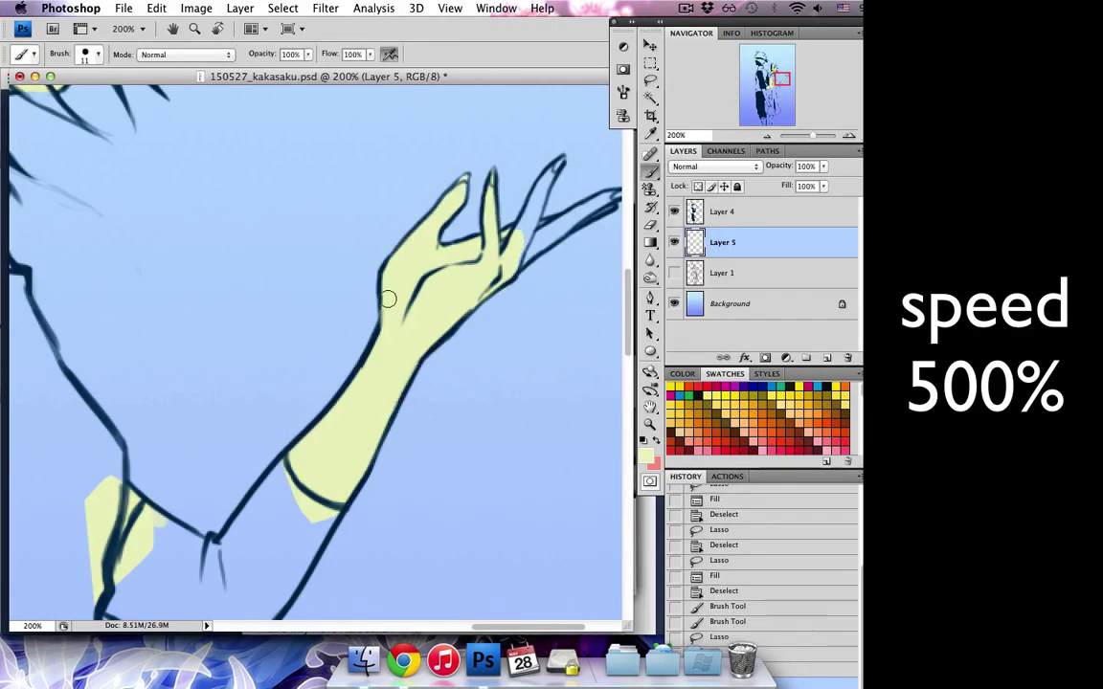
- Brush skin colour into the fingers and erase any spill beside them
mouse_move(478, 206)
mouse_down()
mouse_move(507, 275)
mouse_move(550, 230)
mouse_move(560, 177)
mouse_move(575, 165)
mouse_move(575, 181)
mouse_up()
key(e)
key(b)
key(e)
key(b)
drag(536, 235, 556, 224)
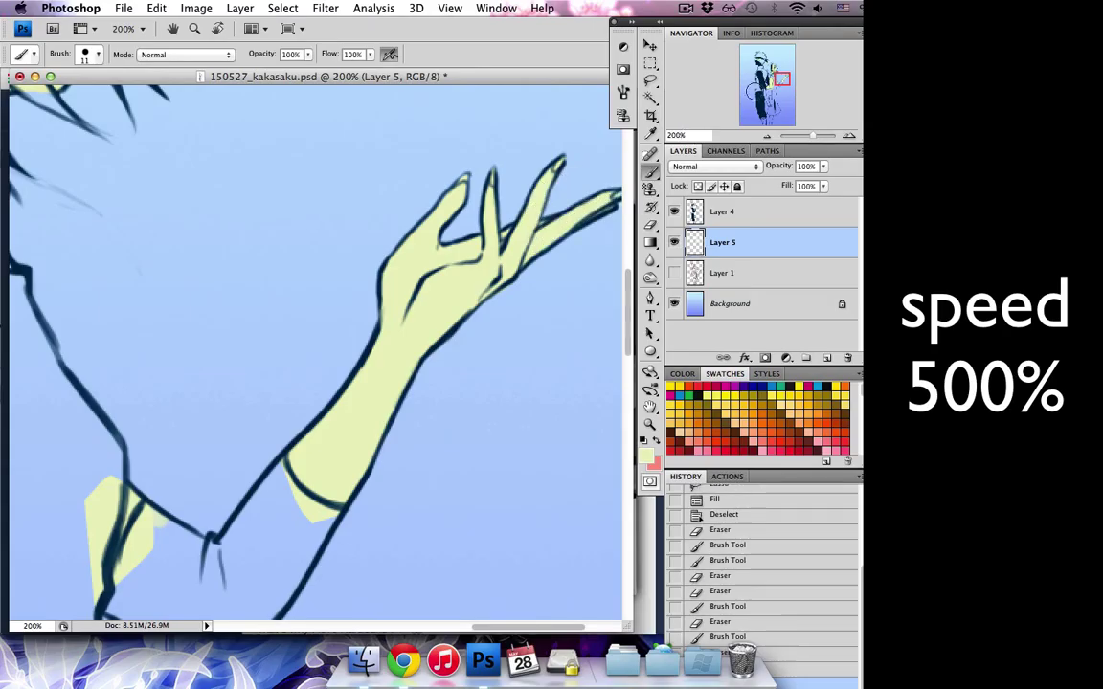
scroll(506, 204, right, 3)
key(e)
drag(804, 64, 771, 98)
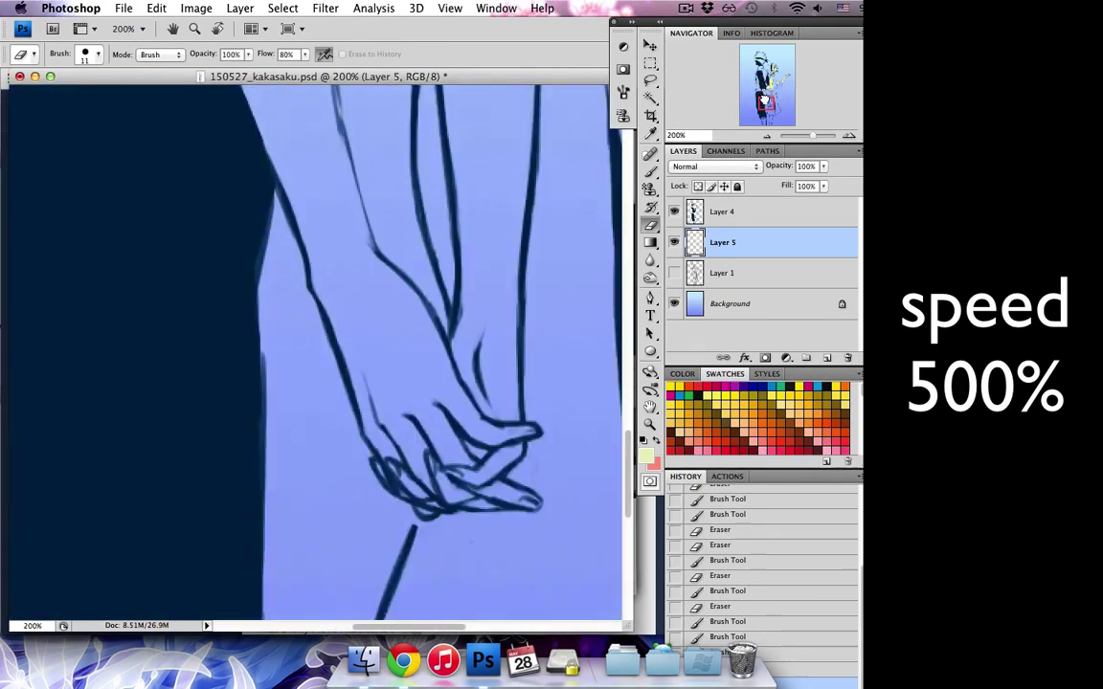
- Lasso the forearm down to the clasped hands and fill it with pale yellow
key(l)
drag(401, 142, 409, 376)
drag(383, 541, 402, 143)
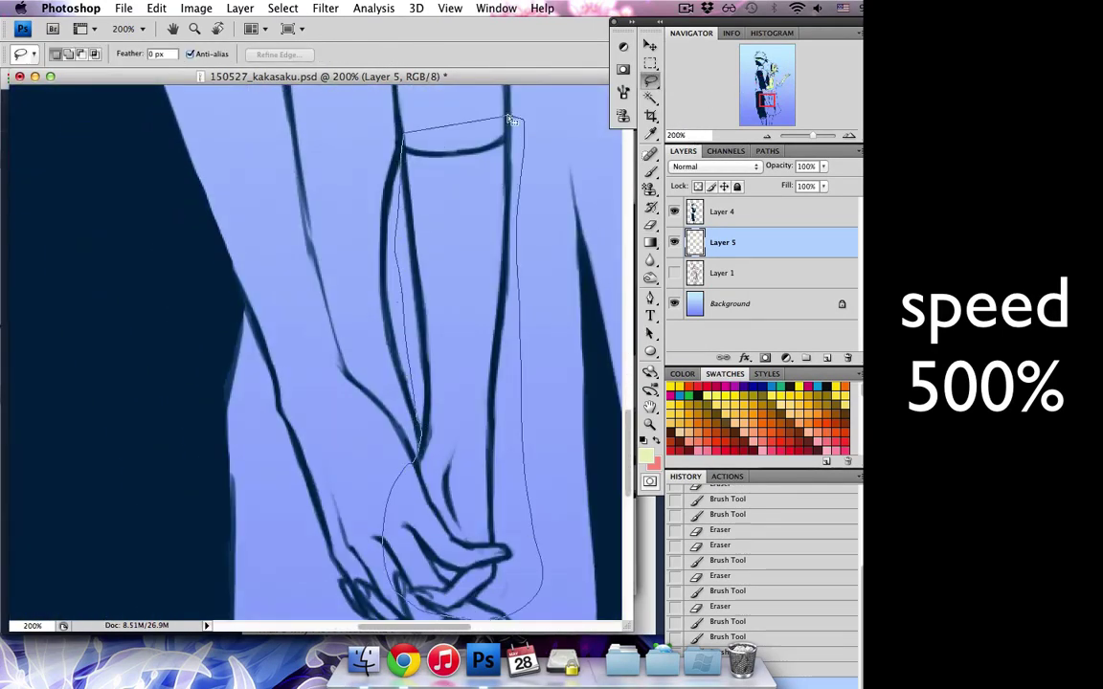
key(alt+BackSpace)
key(ctrl+d)
scroll(383, 383, down, 3)
- On Layer 4, redraw the lines where the hands meet with a smaller dark brush
click(722, 211)
key(x)
key(b)
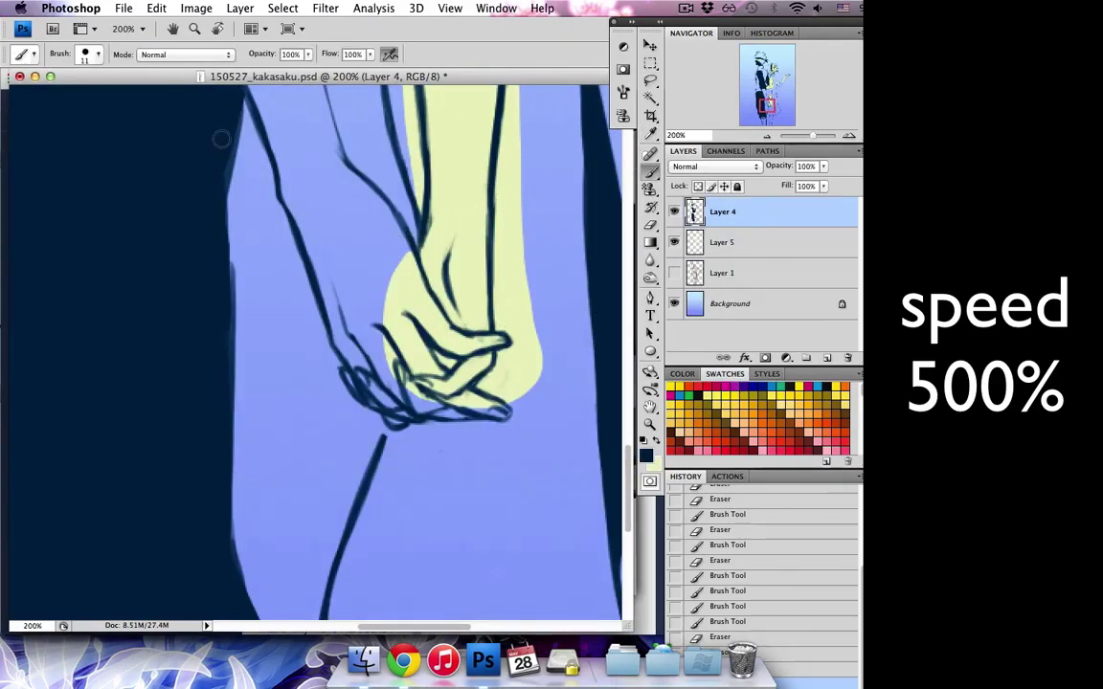
click(91, 55)
click(77, 220)
key(x)
drag(292, 84, 323, 154)
drag(337, 372, 352, 406)
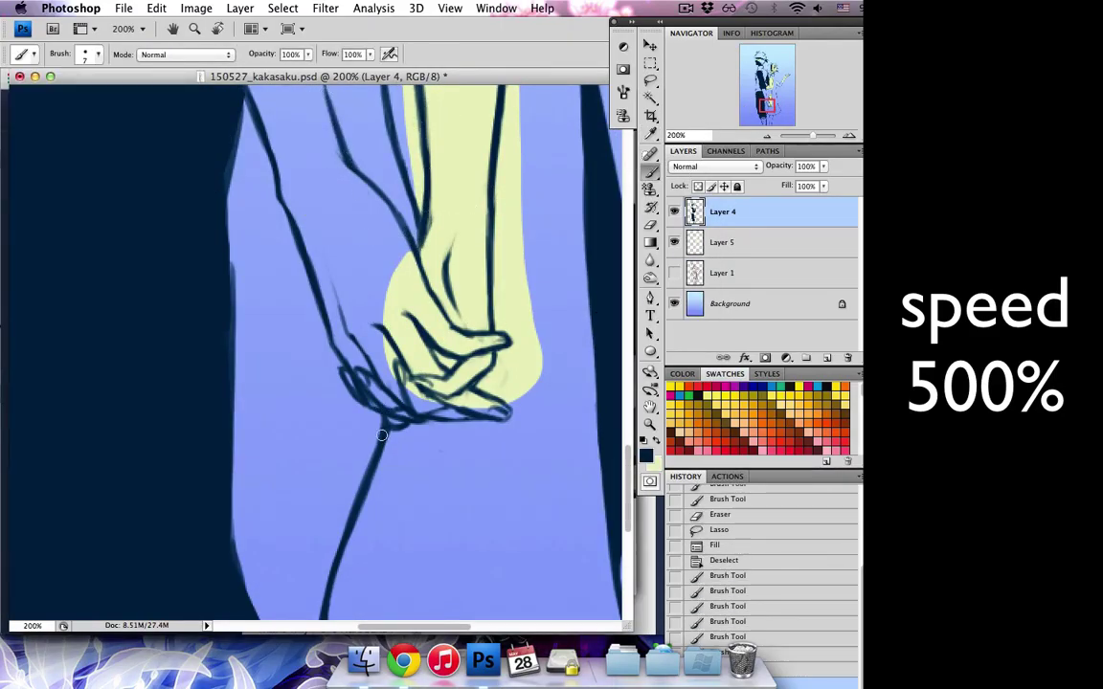
scroll(383, 335, up, 5)
drag(297, 244, 357, 403)
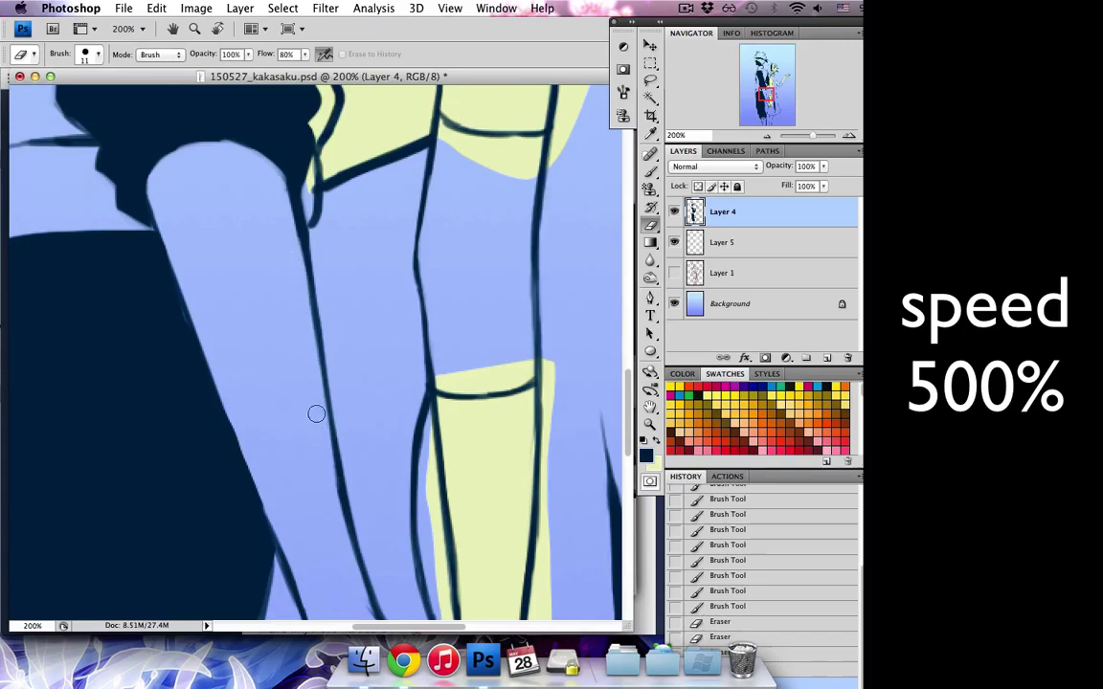
key(e)
- Polygonal-lasso the arm along the sleeve edge and fill it pale yellow on Layer 5
key(l)
drag(650, 80, 689, 96)
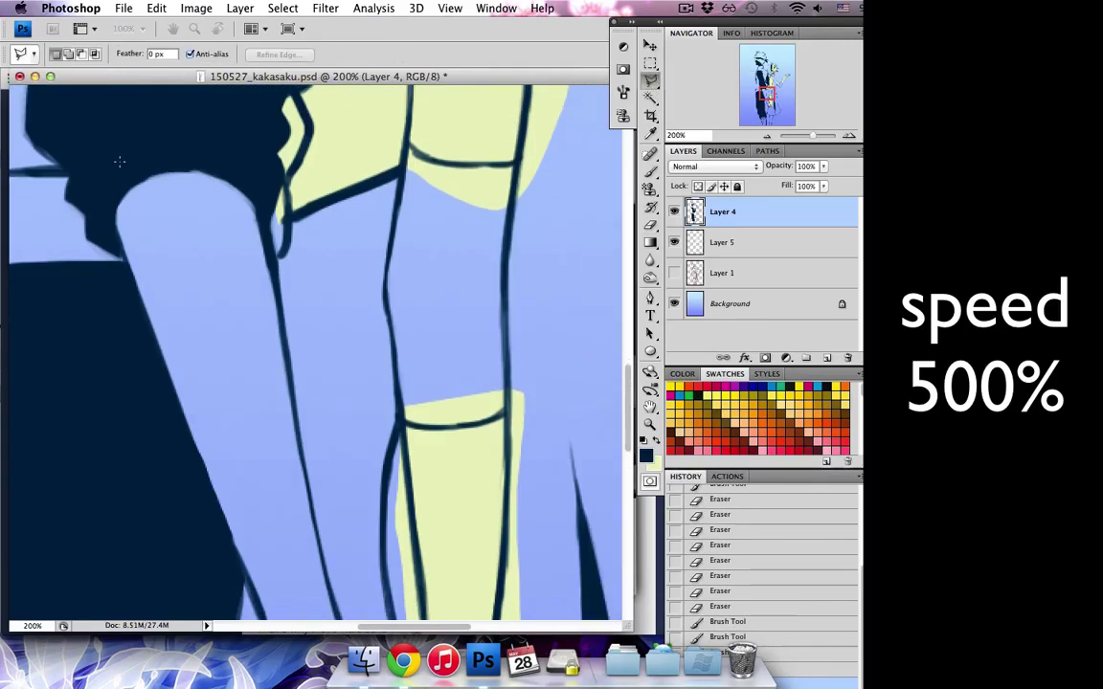
scroll(325, 578, down, 5)
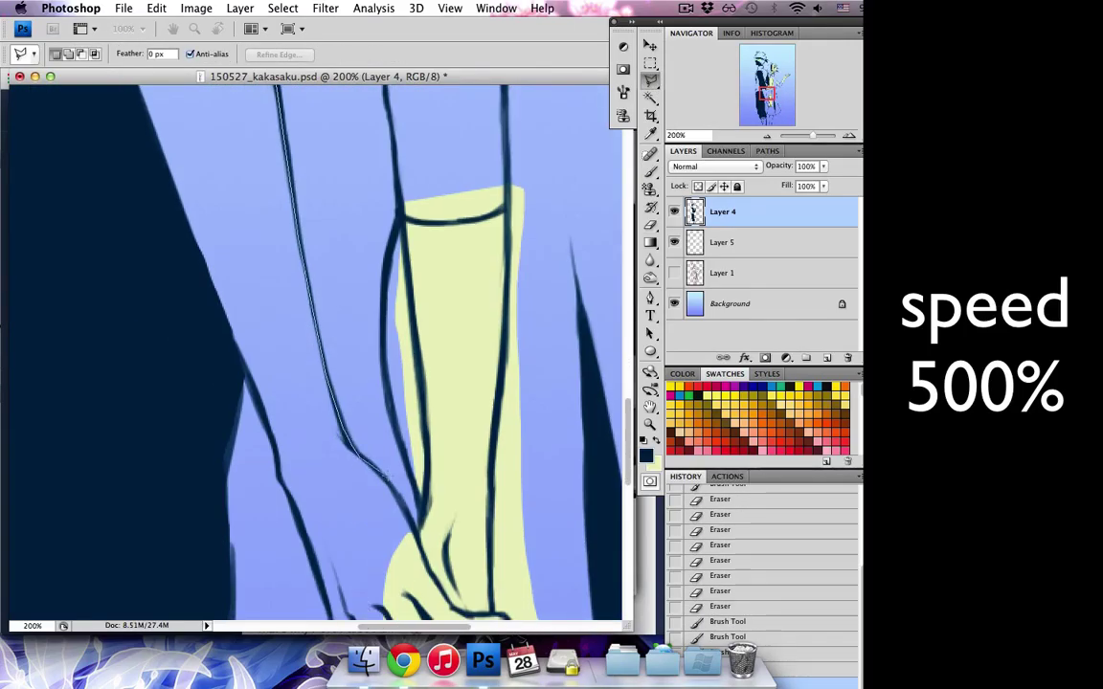
scroll(471, 614, down, 5)
click(541, 407)
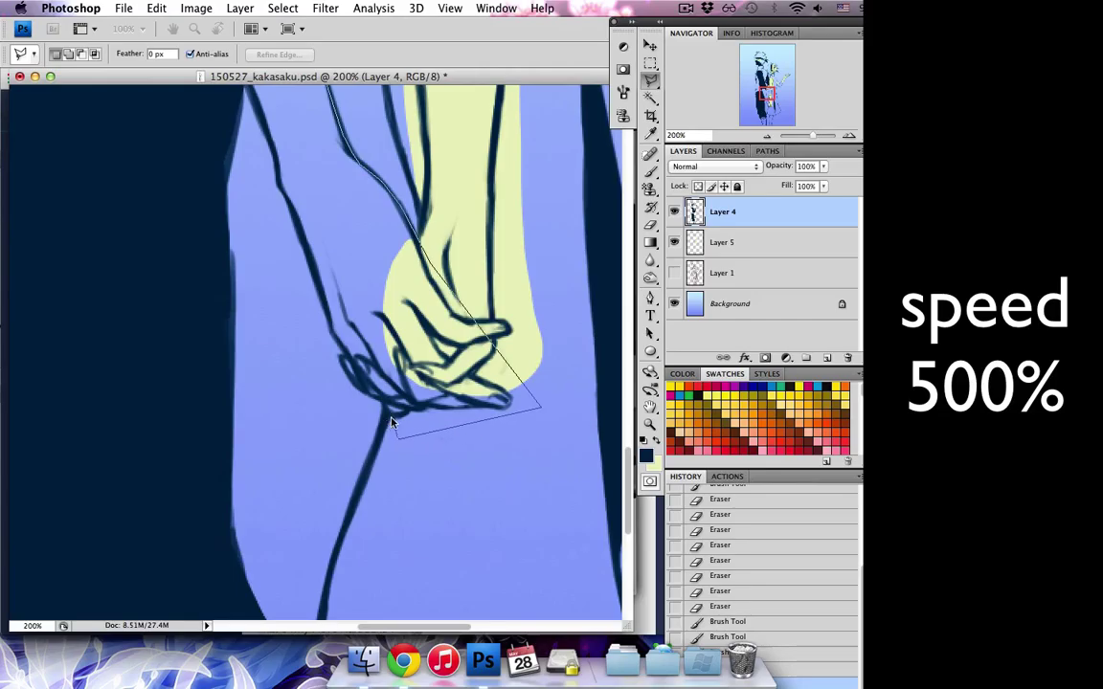
click(343, 362)
scroll(279, 179, up, 4)
scroll(191, 182, up, 6)
click(142, 172)
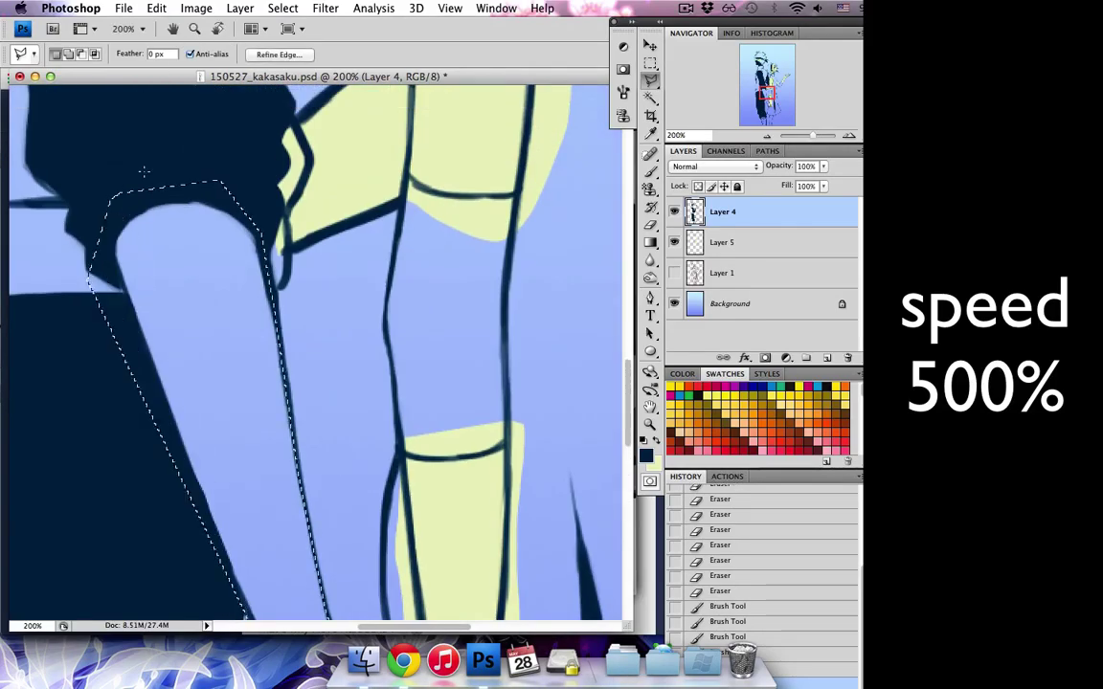
click(722, 243)
key(alt+BackSpace)
key(ctrl+d)
- Outline the lower arm below the sleeve and fill it with pale yellow
scroll(297, 224, down, 10)
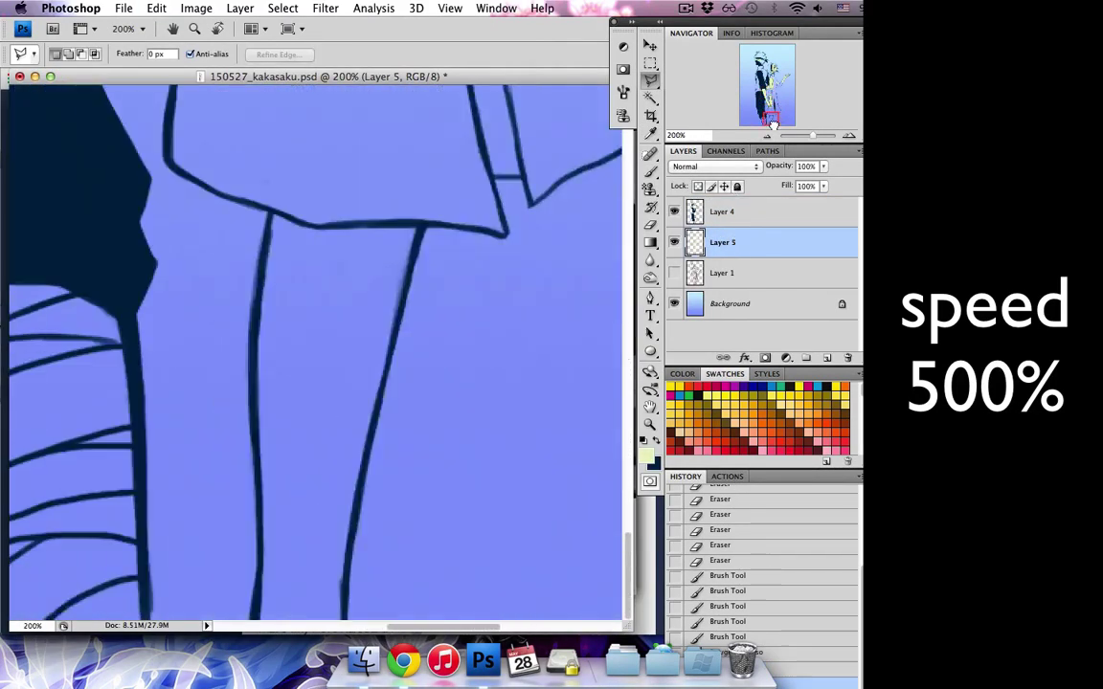
click(455, 209)
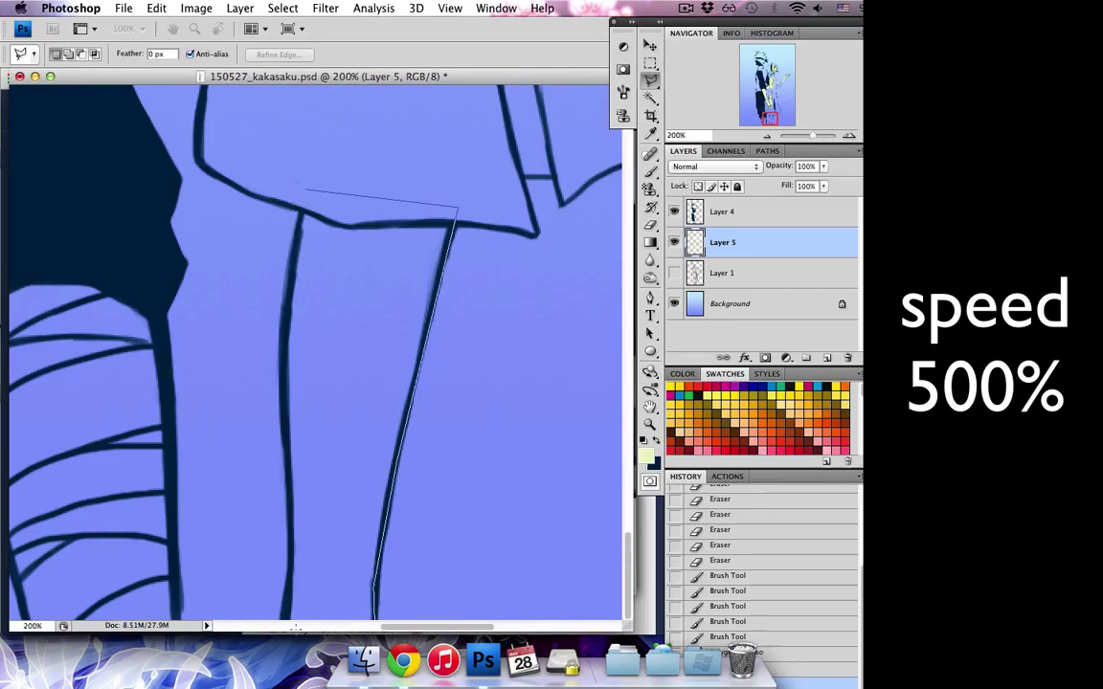
click(306, 189)
key(alt+BackSpace)
key(ctrl+d)
- Outline the hair strand by the ear and fill it with pink
drag(771, 115, 781, 74)
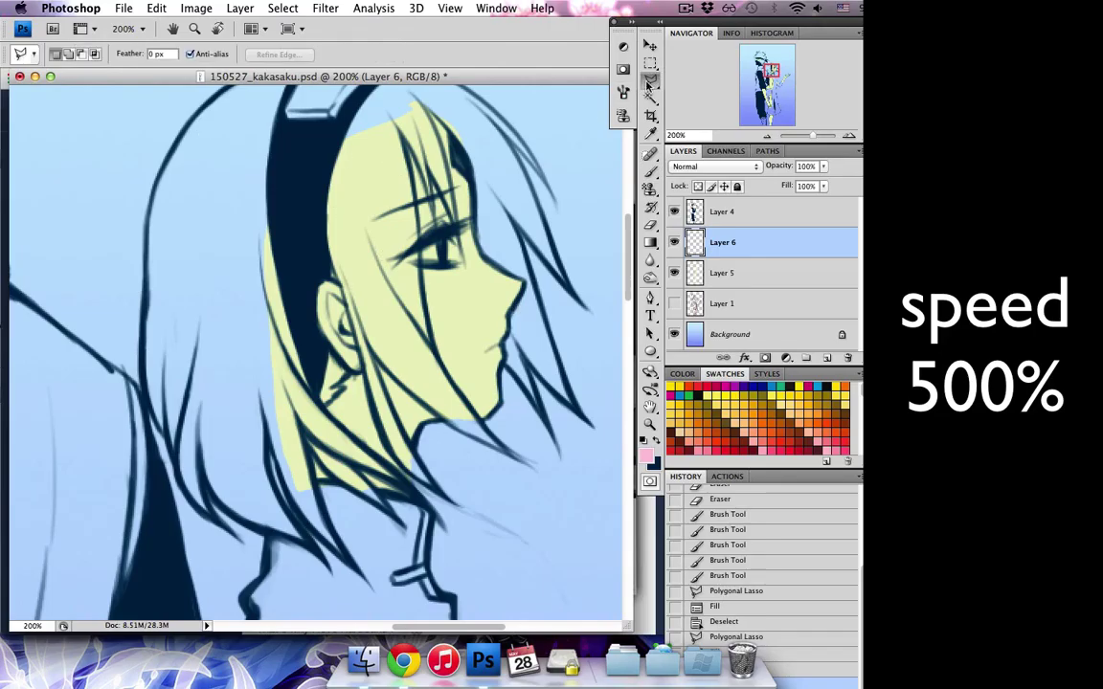
drag(650, 78, 671, 103)
click(325, 253)
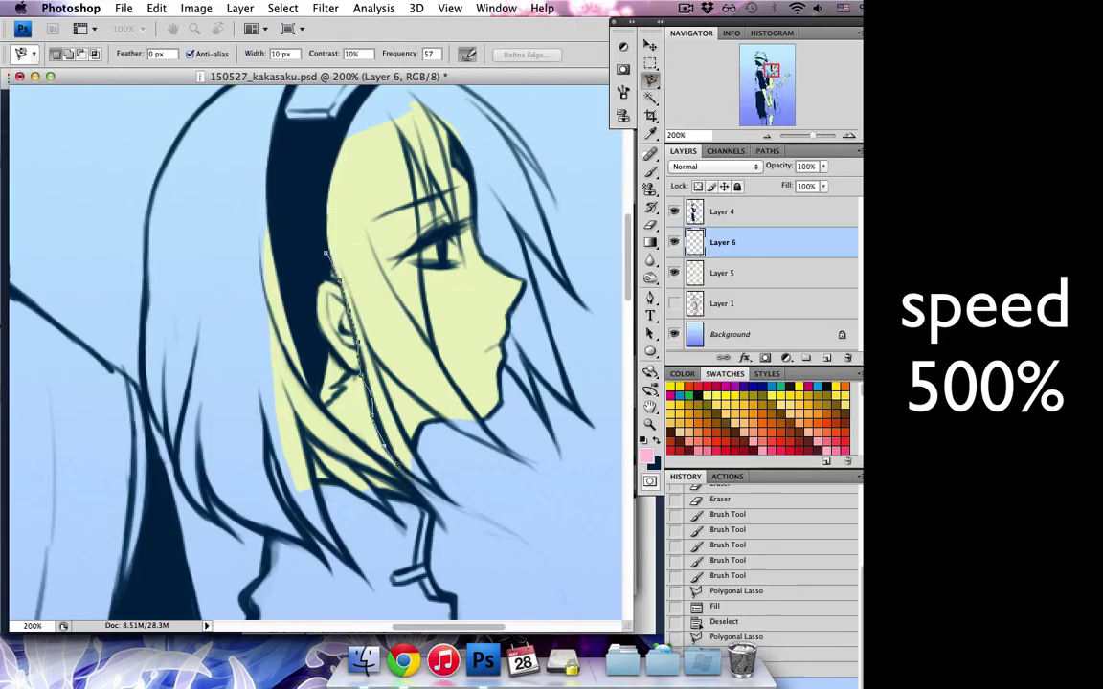
click(327, 253)
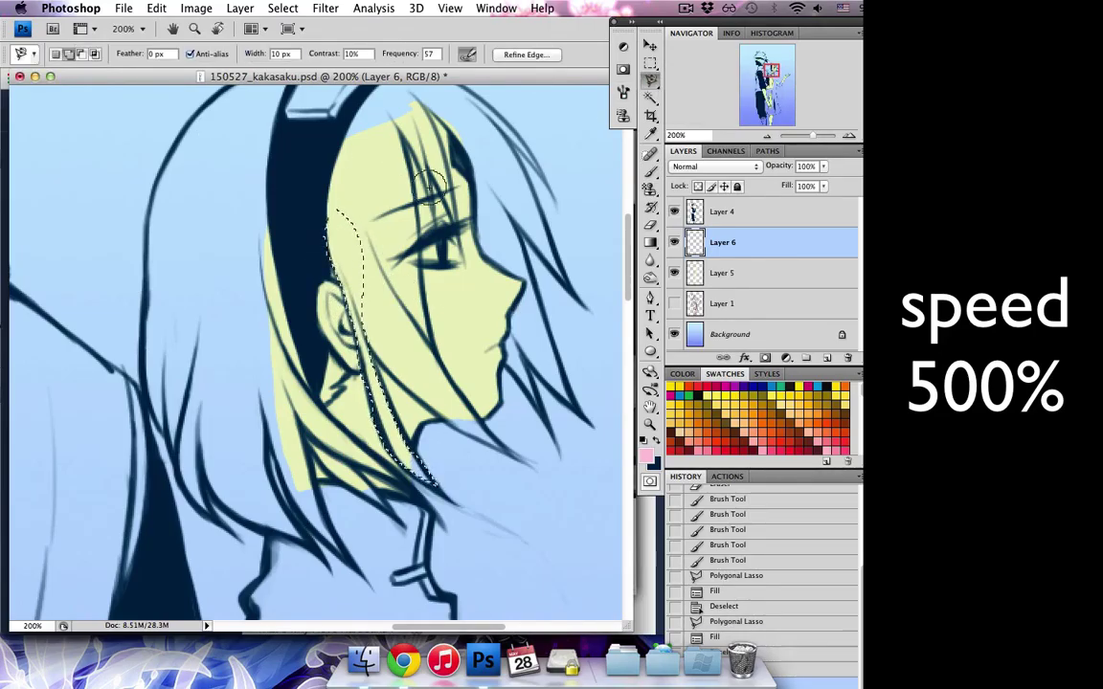
key(alt+BackSpace)
key(ctrl+d)
key(b)
- Outline the fringe over the face and fill it with pink
key(l)
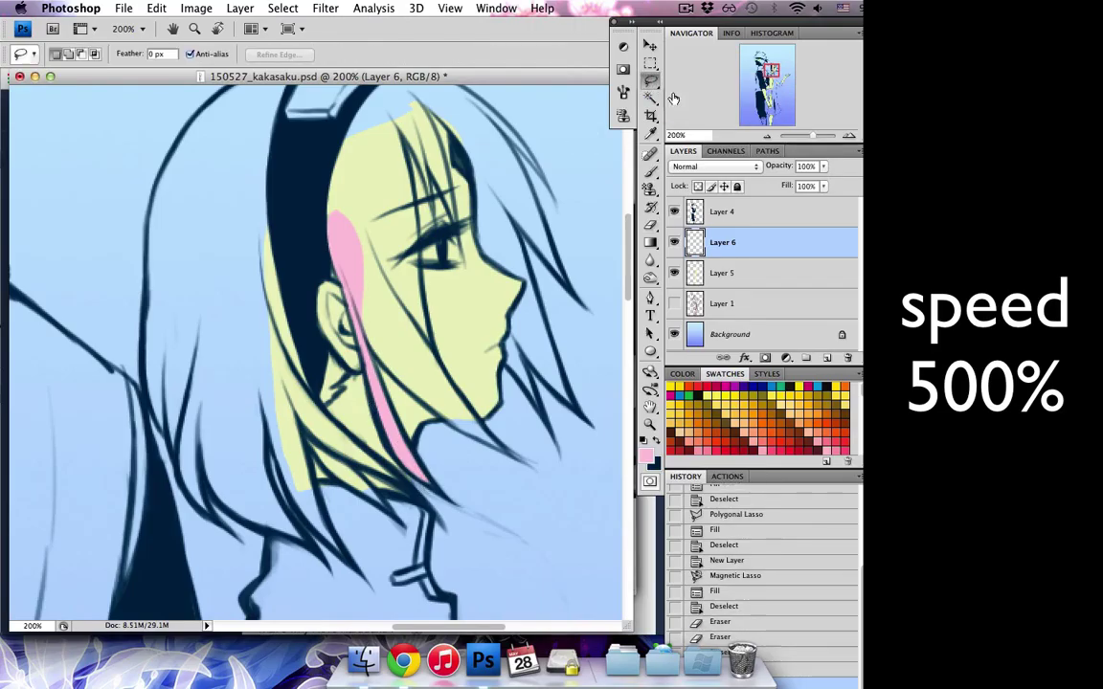
click(361, 352)
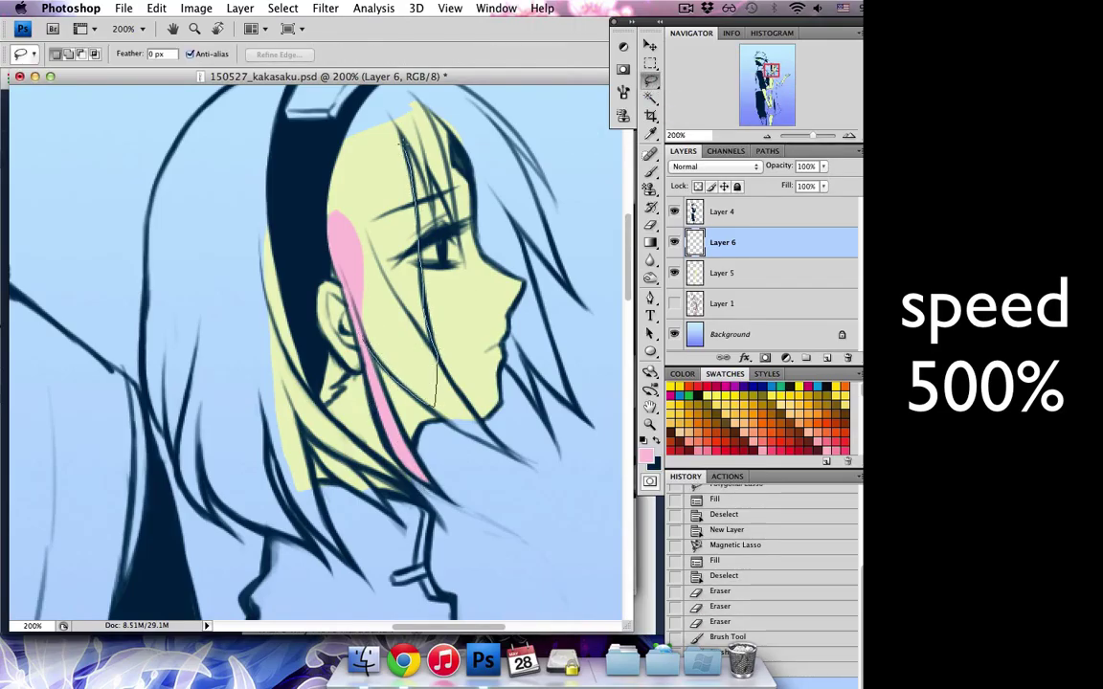
click(436, 406)
key(shift+F5)
key(Return)
key(ctrl+d)
key(b)
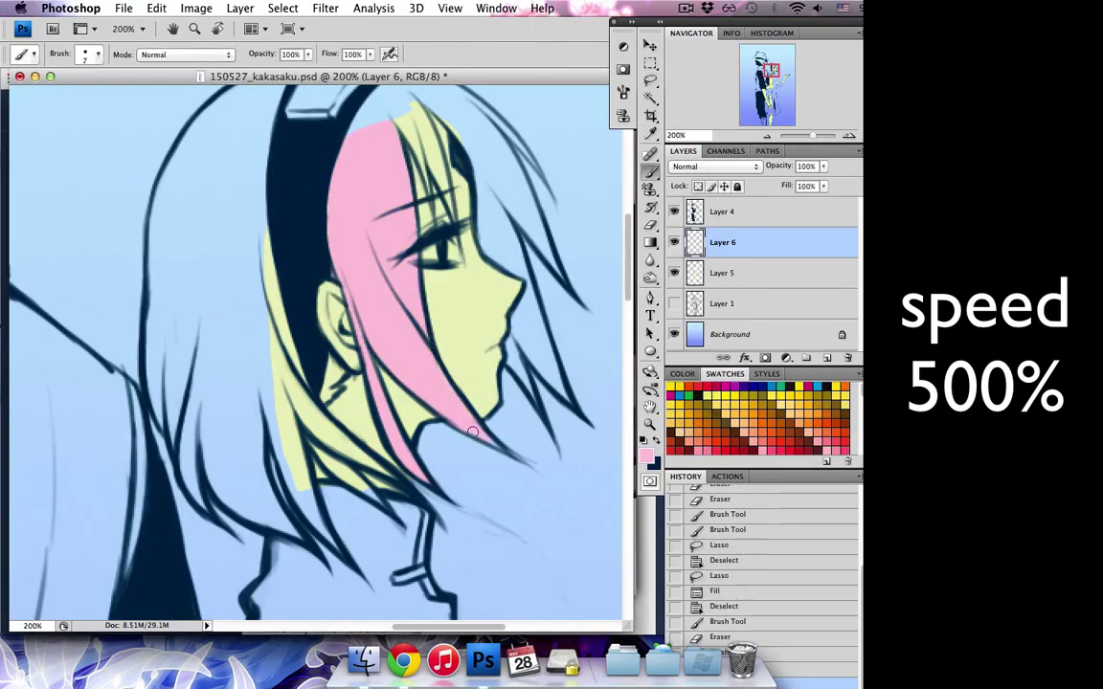
- Brush pink into the lower fringe, neck strands, top of the head and right strand
drag(472, 431, 493, 440)
drag(435, 421, 488, 435)
drag(512, 339, 531, 388)
drag(505, 335, 522, 383)
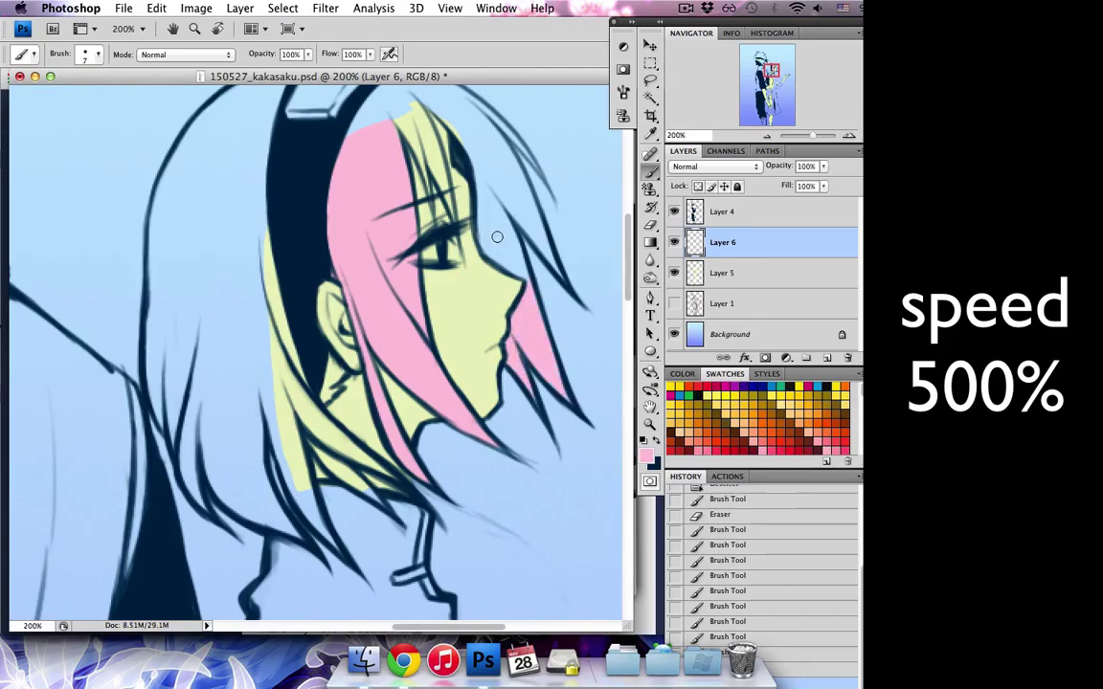
drag(359, 177, 388, 95)
mouse_move(397, 191)
mouse_down()
mouse_move(383, 91)
mouse_move(475, 169)
mouse_move(524, 277)
mouse_move(496, 170)
mouse_up()
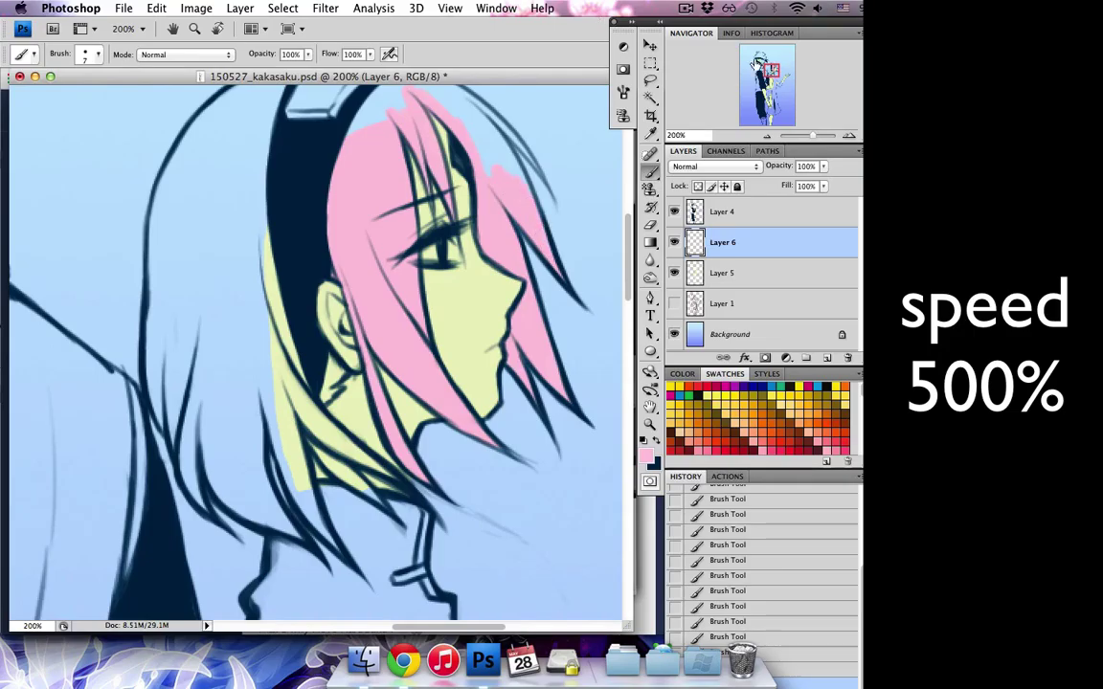
- Outline the hair under the headband and fill it with pink
key(ctrl+minus)
key(ctrl+plus)
key(l)
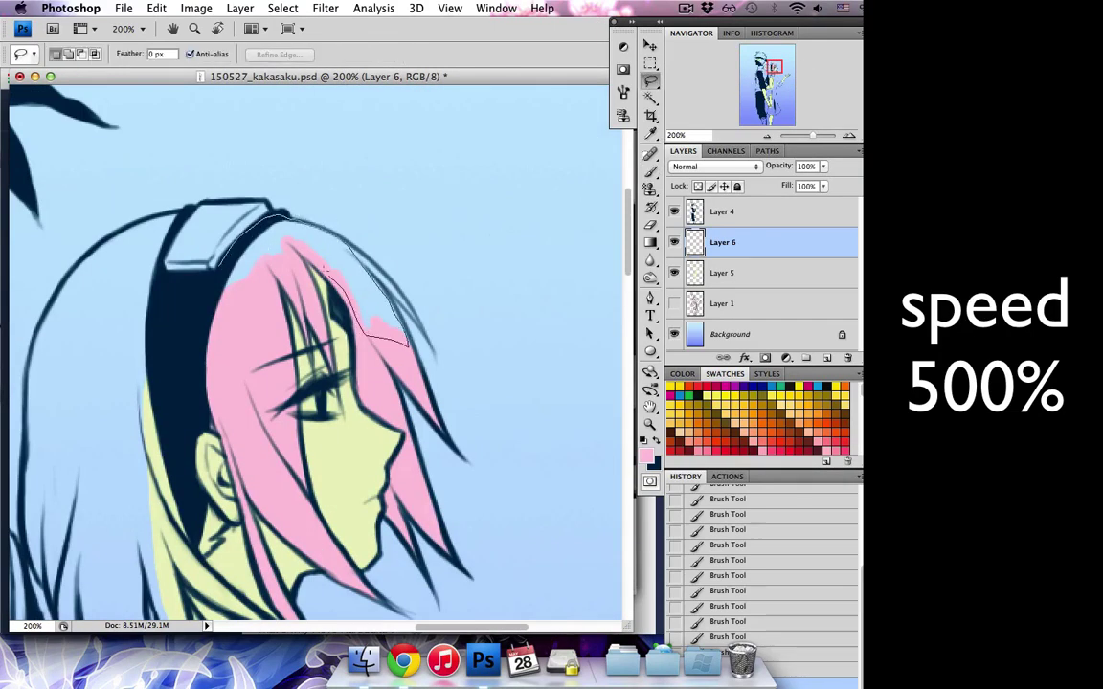
key(shift+F5)
drag(408, 345, 560, 110)
key(Return)
key(ctrl+d)
key(b)
- Outline the back hair near the neck and fill it with pink
mouse_move(318, 266)
mouse_down()
mouse_move(374, 368)
mouse_move(316, 349)
mouse_up()
key(l)
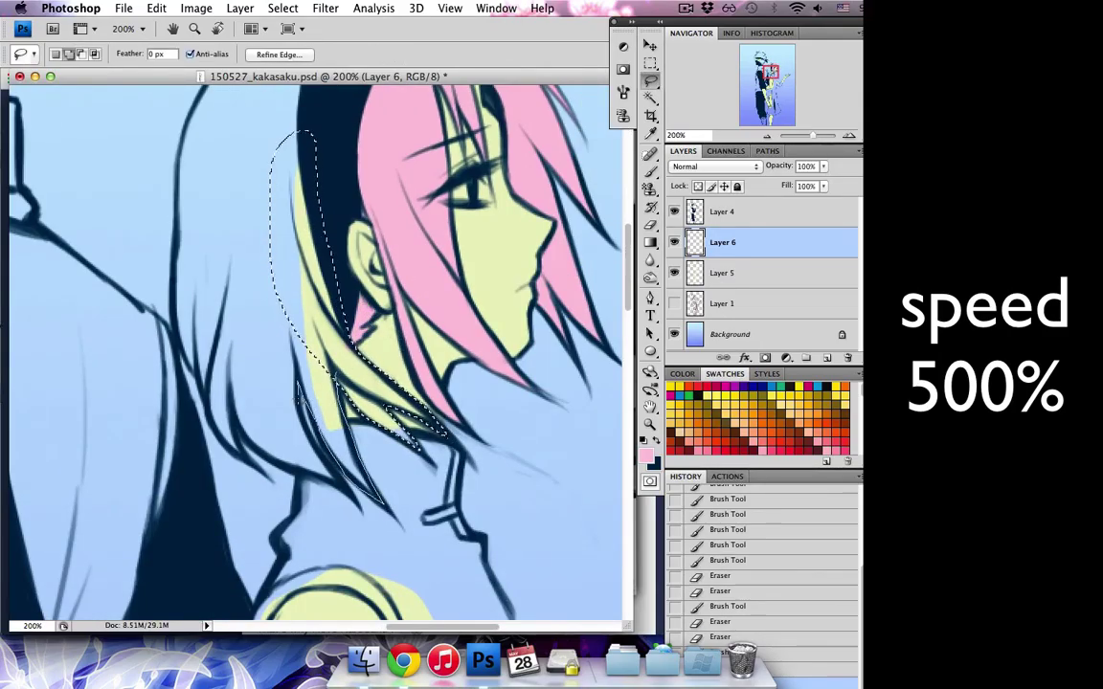
key(alt+BackSpace)
mouse_move(229, 216)
mouse_down()
mouse_move(297, 421)
mouse_move(291, 289)
mouse_up()
key(ctrl+d)
key(b)
- Paint the hair at the back of the head pink and add Layer 7
key(l)
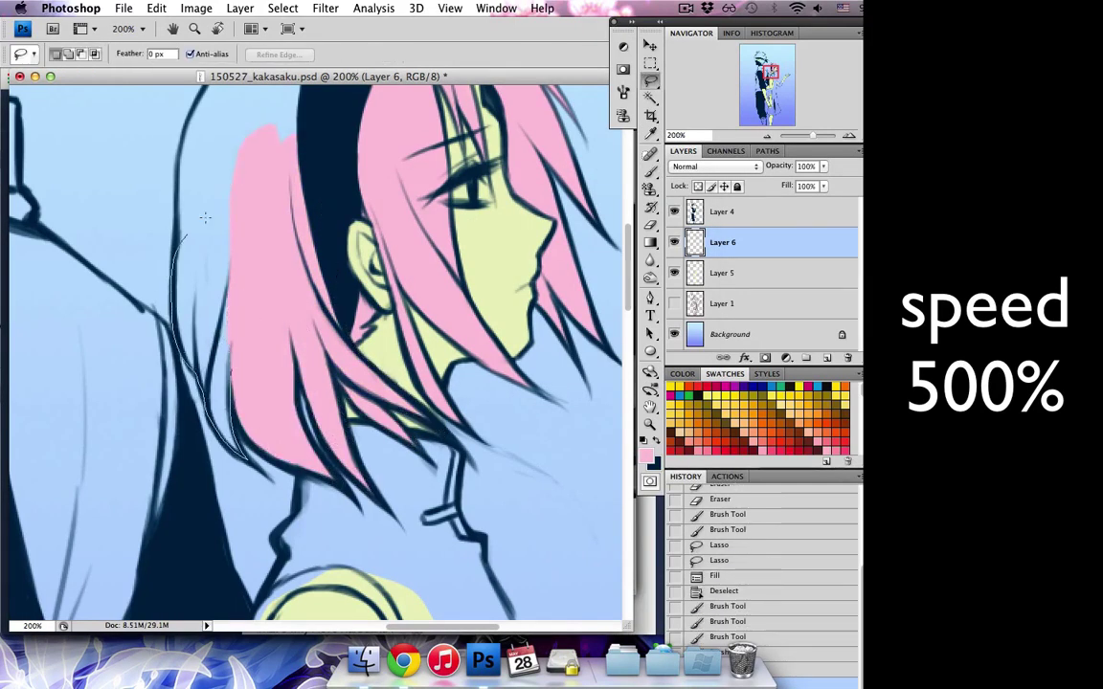
drag(176, 246, 173, 422)
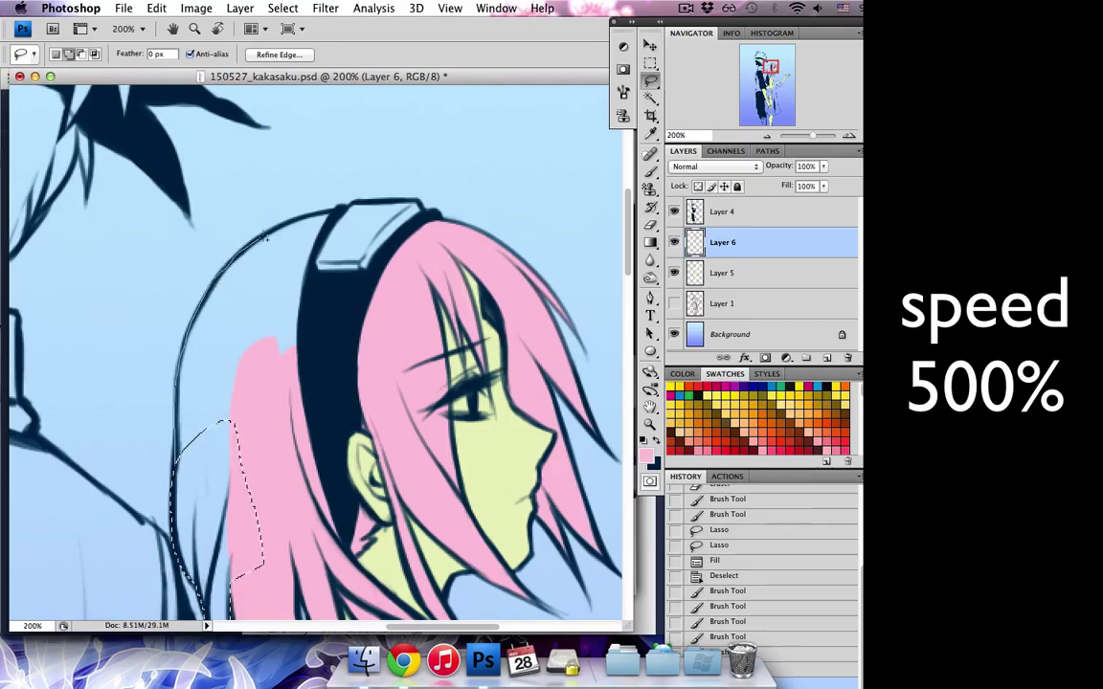
drag(258, 249, 182, 383)
drag(287, 479, 225, 210)
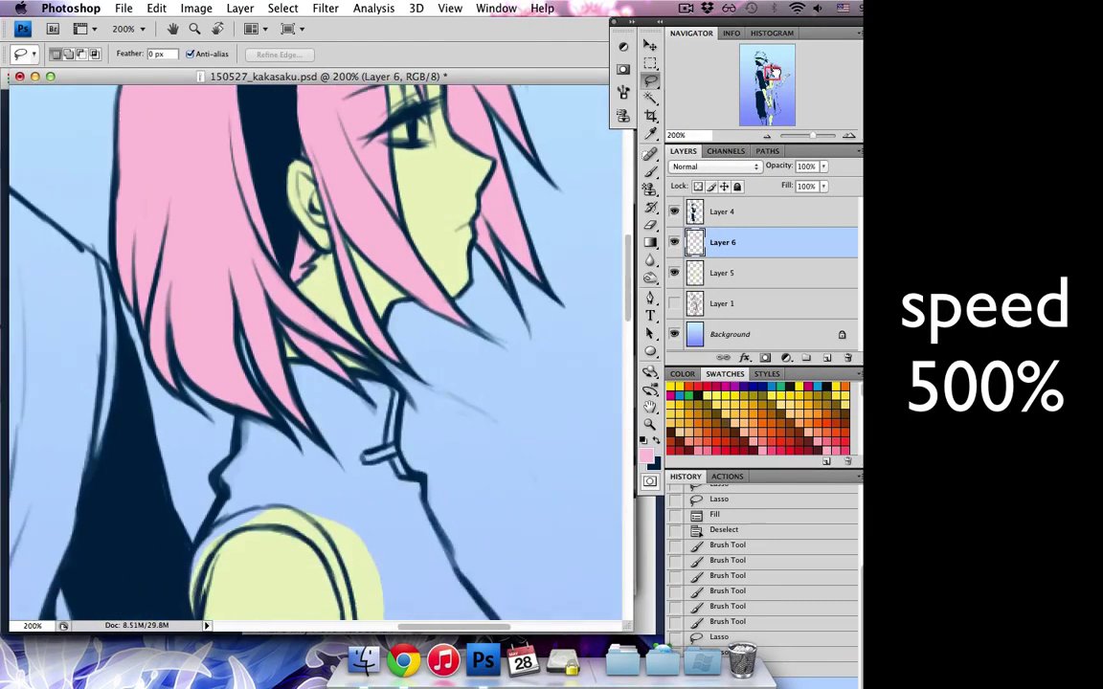
key(ctrl+shift+alt+n)
drag(57, 440, 272, 443)
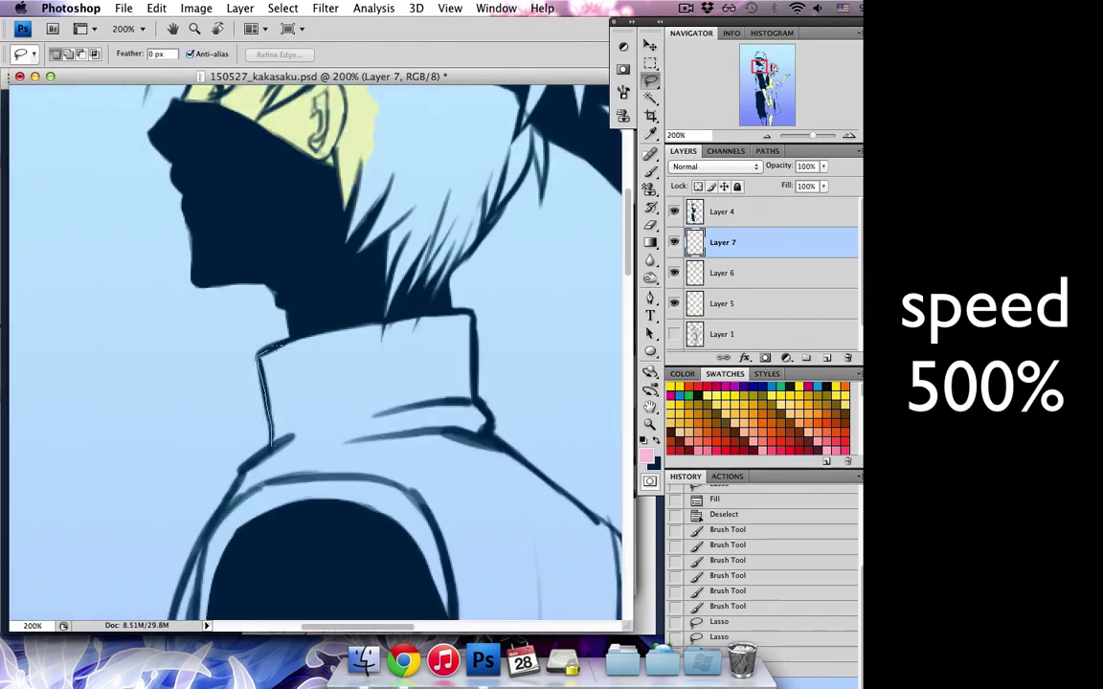
- Fill the man's collar and shoulder area with dark green
drag(496, 442, 298, 584)
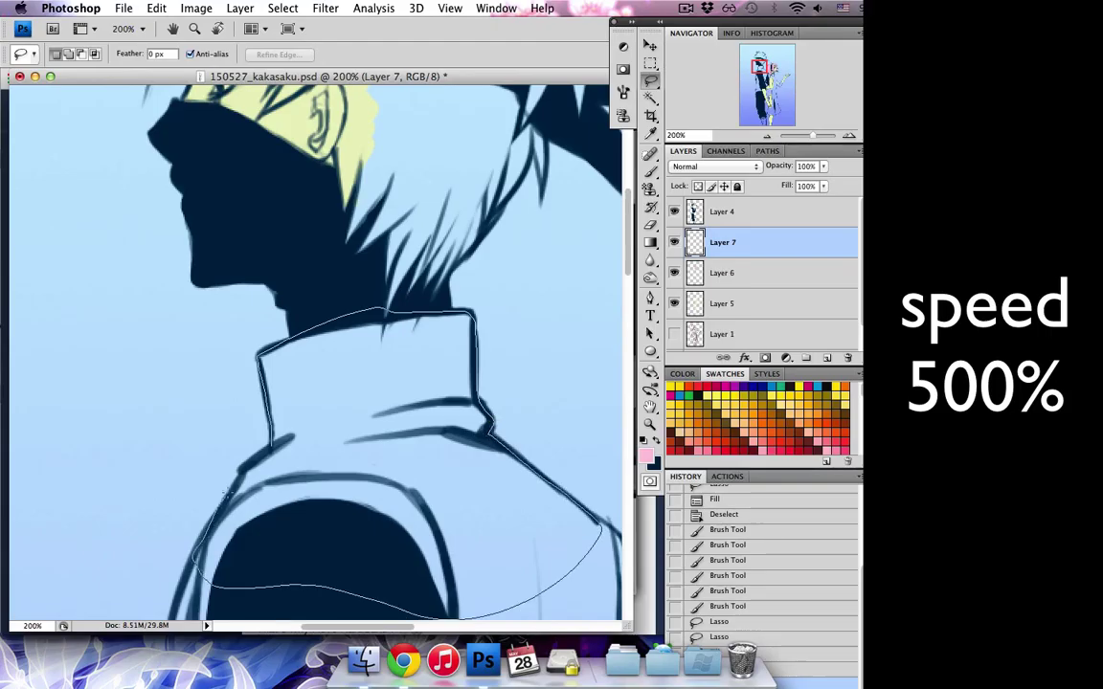
drag(226, 494, 251, 483)
scroll(757, 416, down, 5)
key(shift+F5)
key(Return)
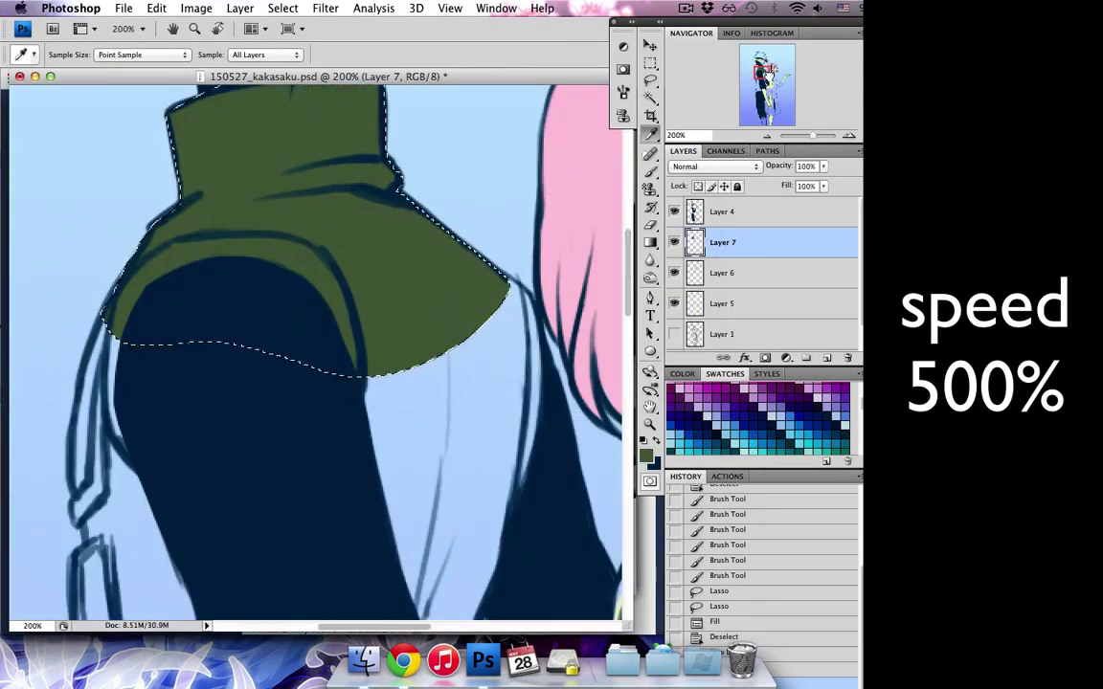
key(ctrl+d)
key(l)
drag(450, 531, 306, 555)
key(shift+F5)
key(Return)
key(ctrl+d)
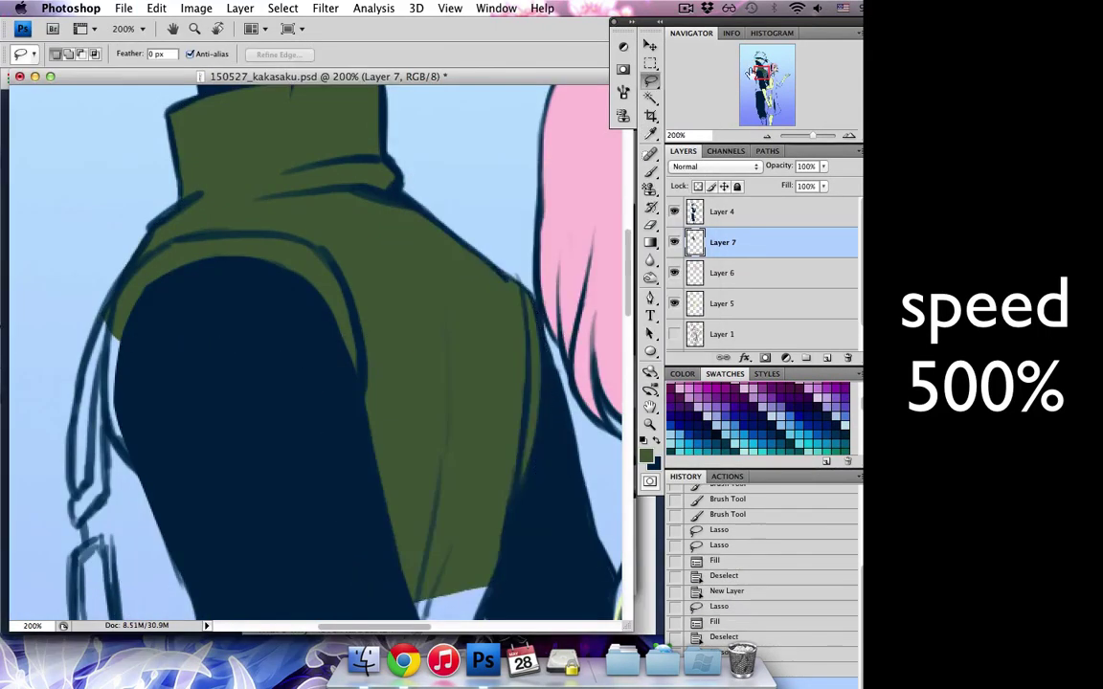
scroll(518, 199, down, 5)
- Fill the man's sleeve and its edge dark navy
drag(475, 600, 455, 163)
key(shift+F5)
key(Return)
key(ctrl+d)
scroll(518, 222, down, 5)
drag(489, 246, 491, 240)
key(shift+F5)
key(Return)
key(ctrl+d)
- Fill the vest area beside the chains green
drag(349, 296, 93, 306)
drag(108, 168, 105, 162)
scroll(106, 163, up, 5)
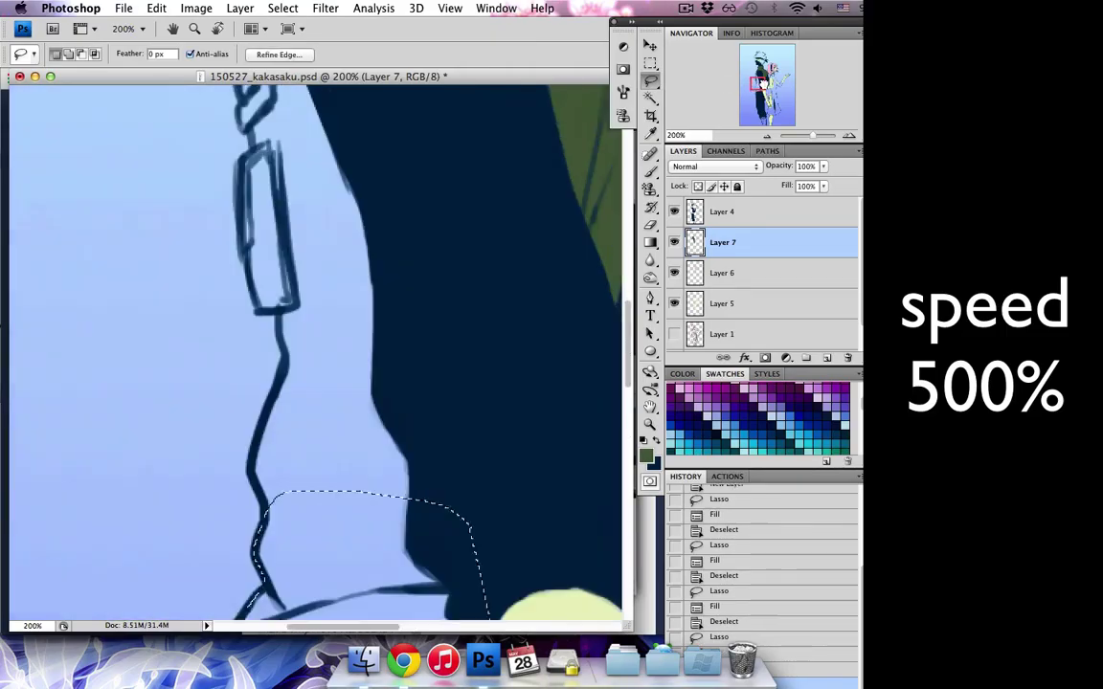
mouse_move(251, 290)
mouse_down()
mouse_move(457, 432)
mouse_move(251, 289)
mouse_up()
key(shift+F5)
key(Return)
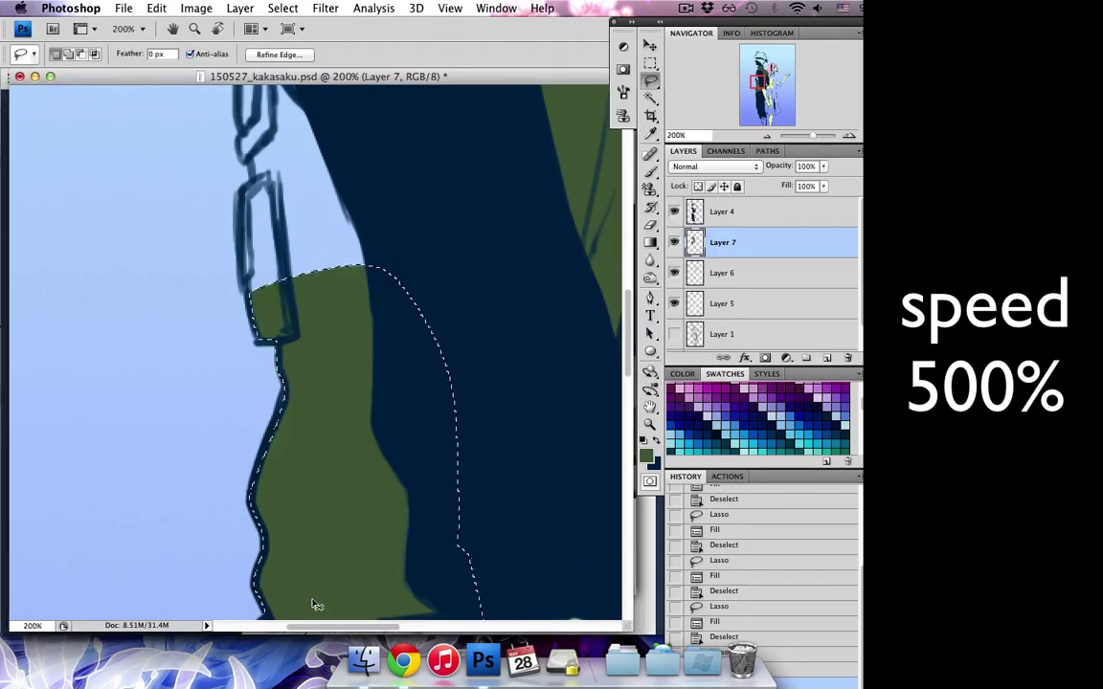
key(ctrl+d)
- Fill the sleeve area below the chains dark navy, then zoom out to the legs
drag(383, 141, 244, 153)
scroll(404, 261, up, 5)
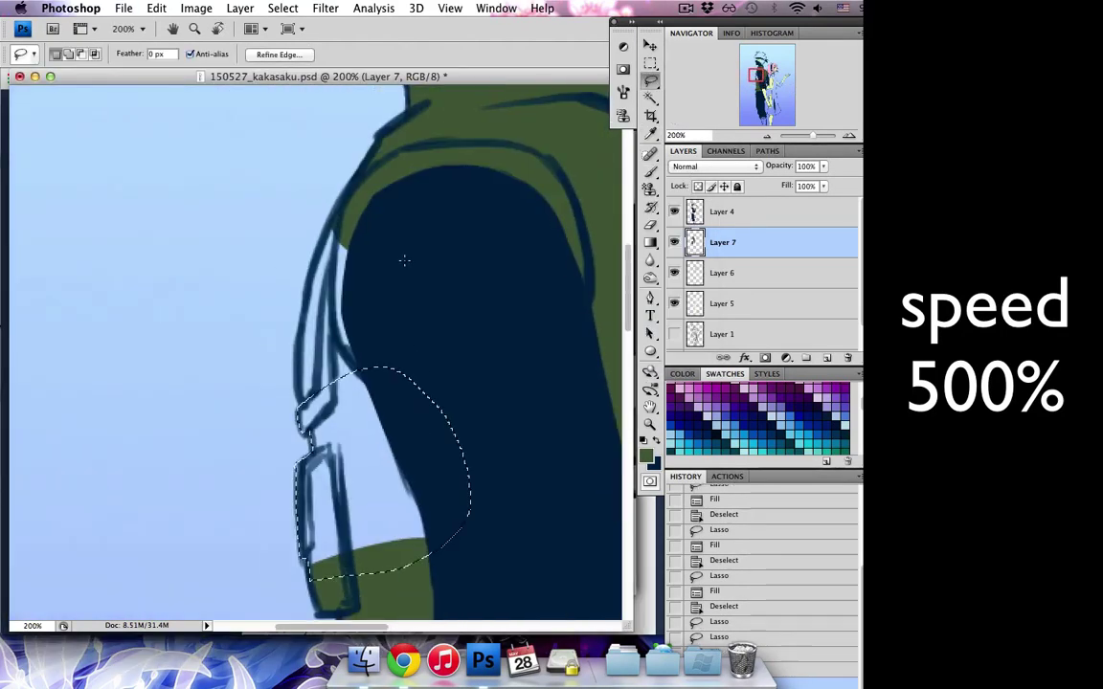
key(shift+F5)
key(Return)
key(ctrl+d)
key(ctrl+minus)
key(ctrl+minus)
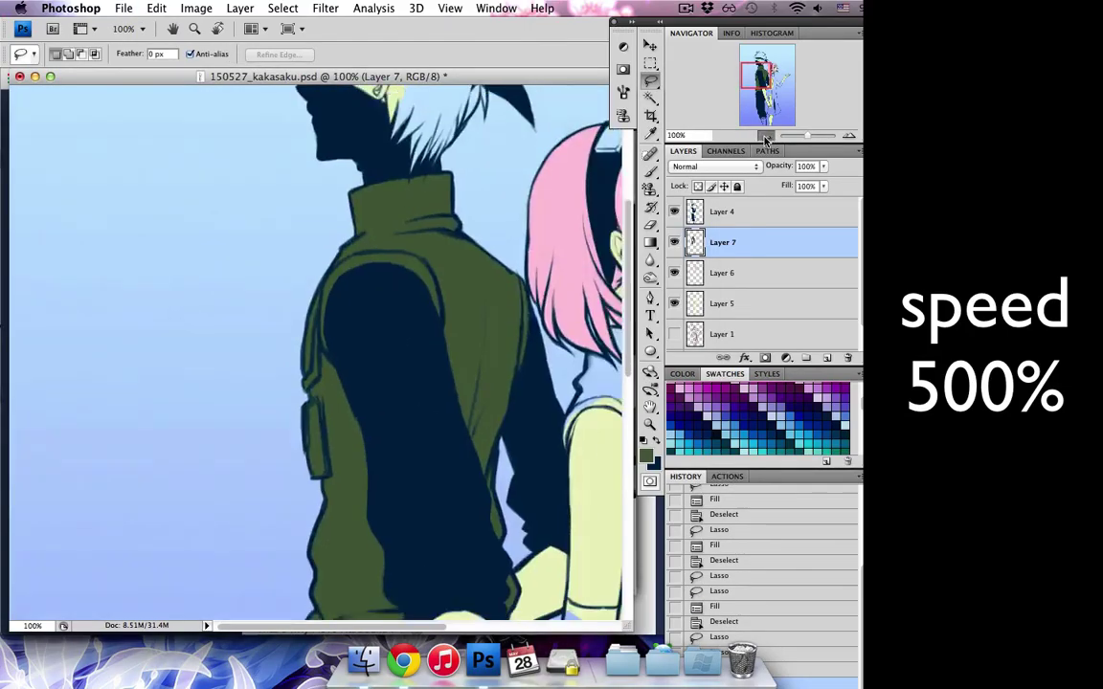
scroll(316, 354, down, 5)
- Create a new layer for the leg bandages, then reselect Layer 7 and pick dark red
key(ctrl+shift+alt+n)
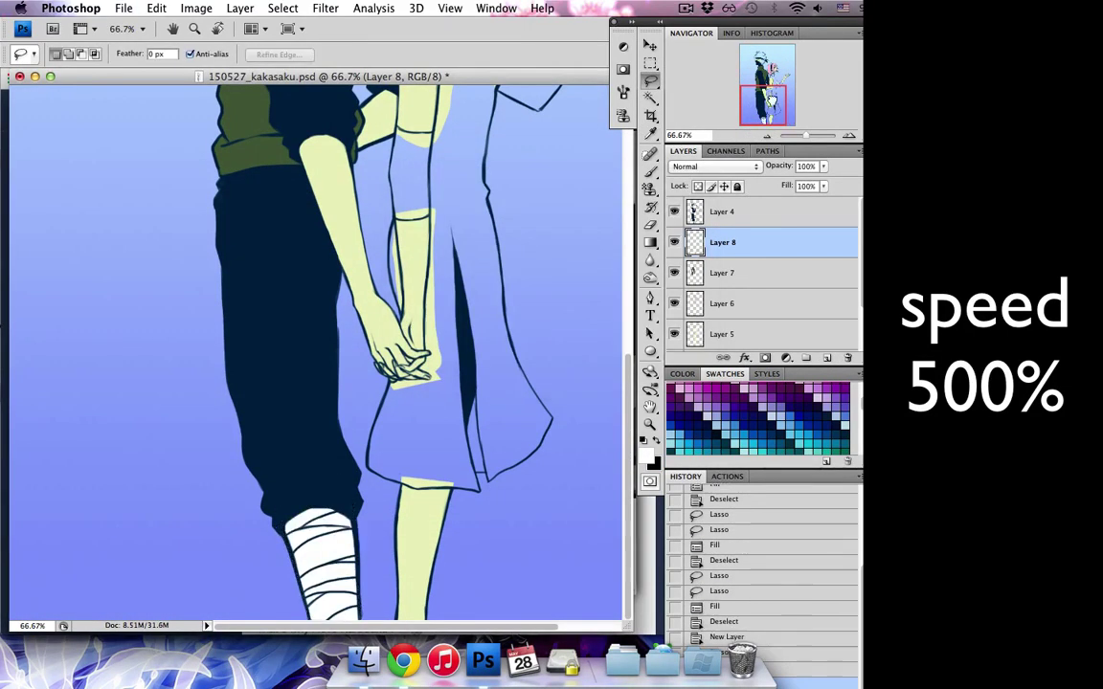
scroll(316, 354, up, 5)
key(ctrl+plus)
key(ctrl+plus)
scroll(316, 355, down, 5)
click(756, 273)
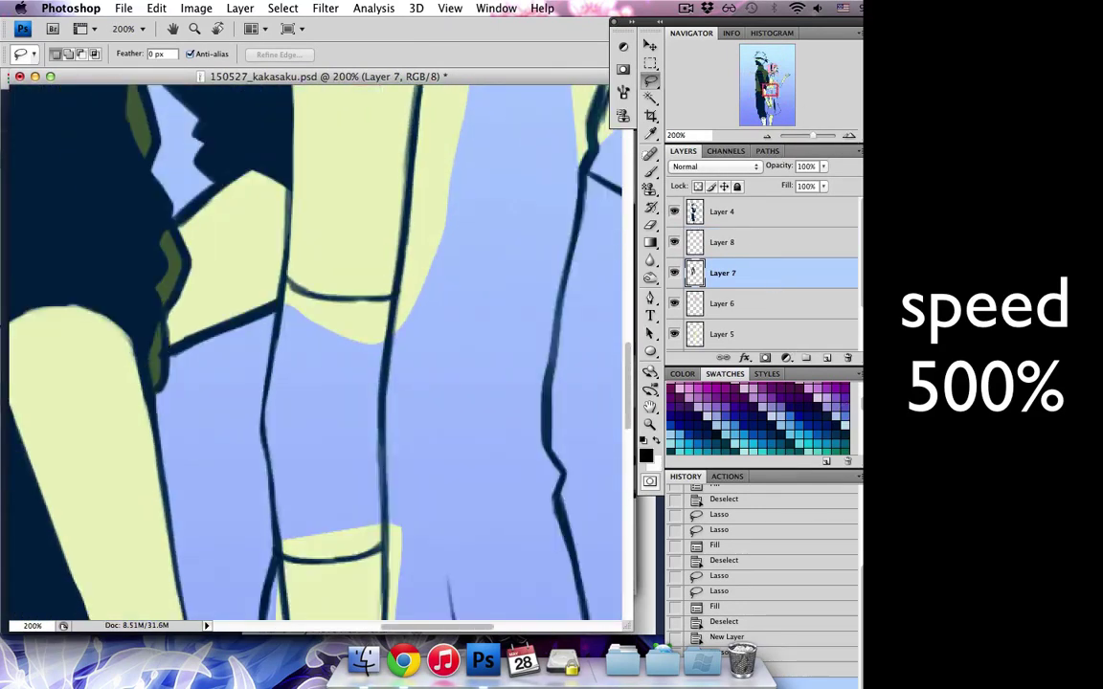
scroll(756, 418, up, 3)
click(699, 428)
scroll(316, 354, up, 5)
scroll(316, 354, up, 3)
- Move Layer 6 above Layer 8 and fill the girl's shoulder dark red on Layer 7
drag(757, 303, 757, 229)
click(757, 303)
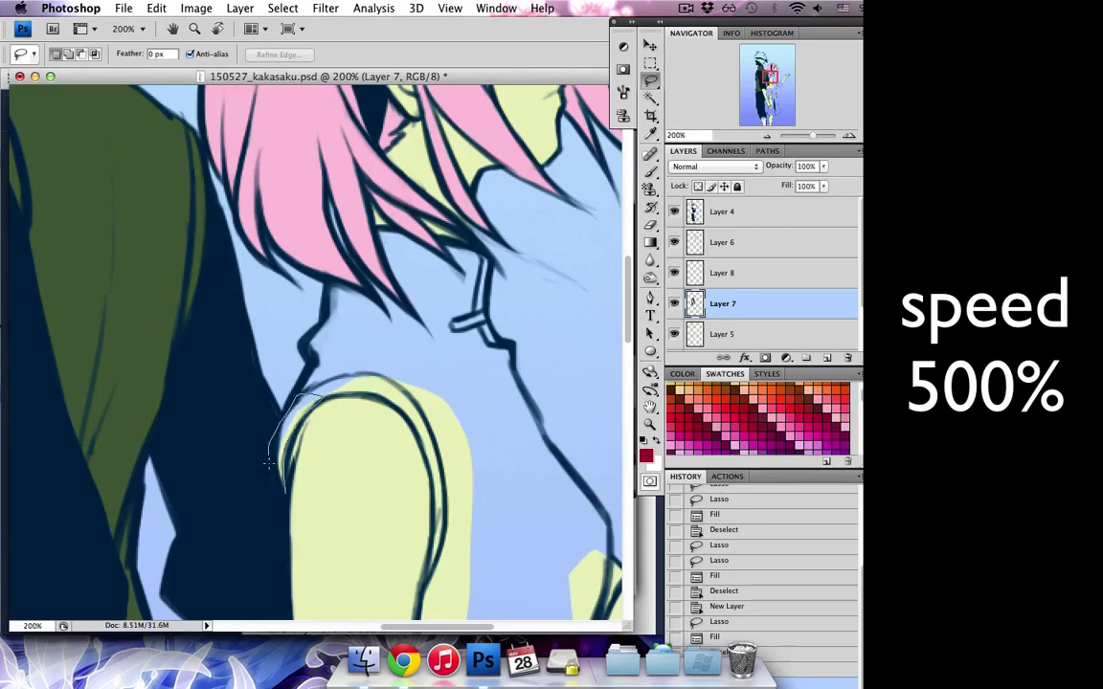
key(shift+F5)
key(Return)
key(ctrl+d)
key(b)
drag(282, 470, 362, 389)
key(l)
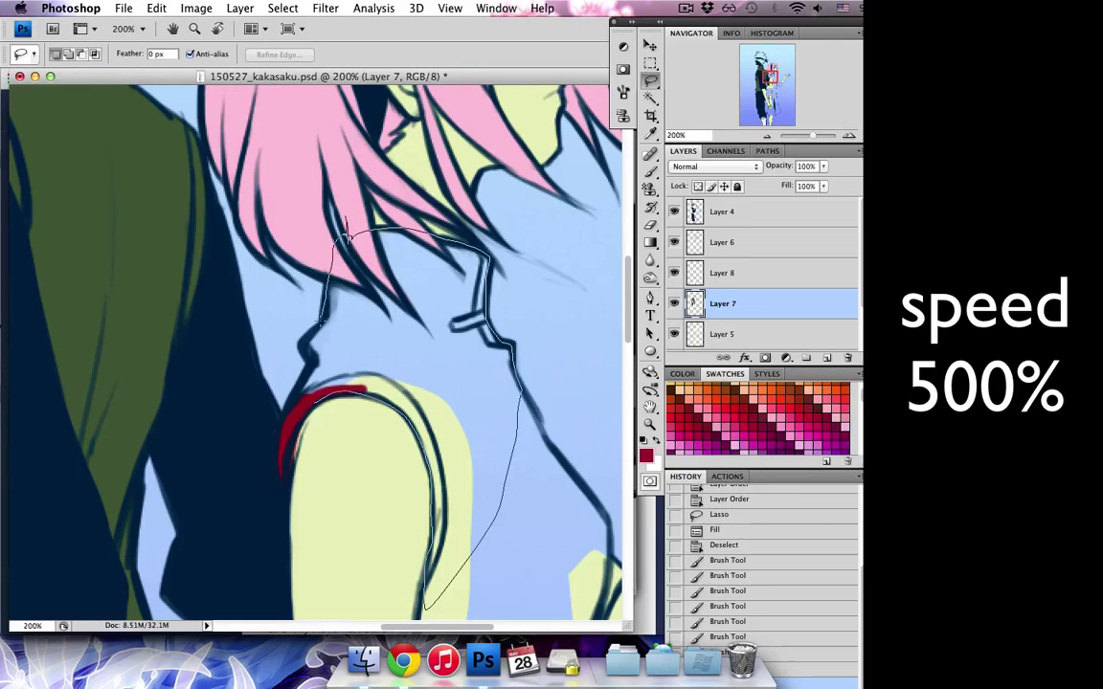
- Fill the dress collar dark red and erase stray paint
drag(347, 229, 345, 235)
key(alt+BackSpace)
key(ctrl+d)
key(b)
key(alt+bracketright)
key(alt+bracketright)
key(e)
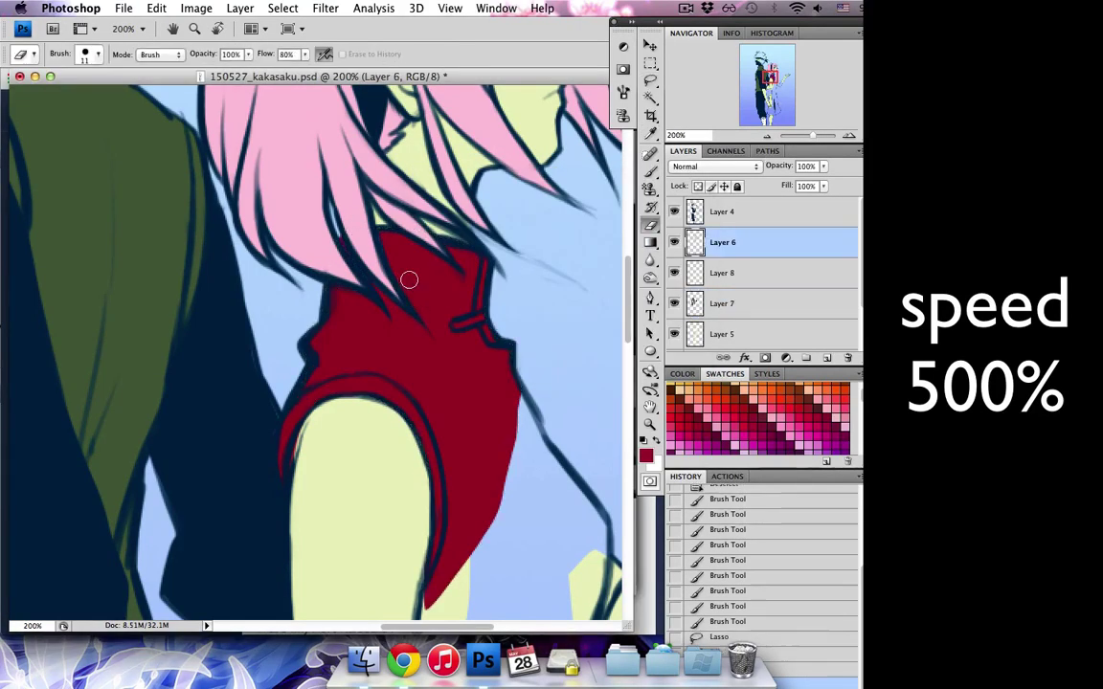
drag(409, 279, 227, 100)
key(alt+bracketleft)
key(alt+bracketleft)
key(l)
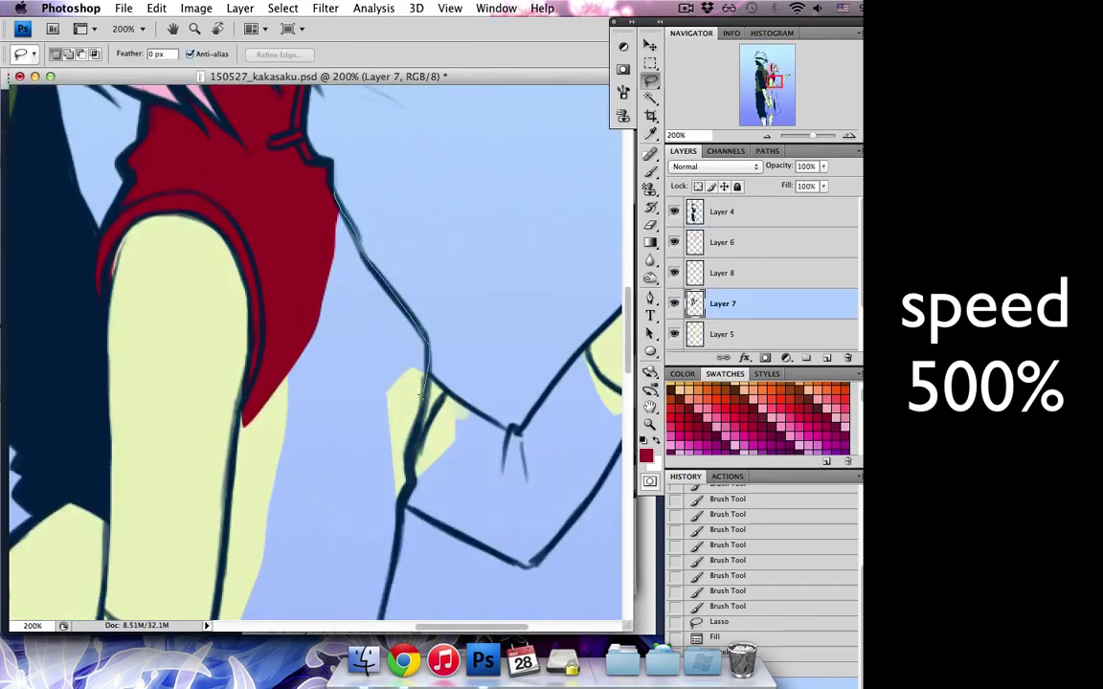
- Fill the dress bodice and the side below the arm red, touching up edges
drag(238, 433, 335, 191)
key(shift+BackSpace)
click(646, 204)
key(ctrl+d)
key(b)
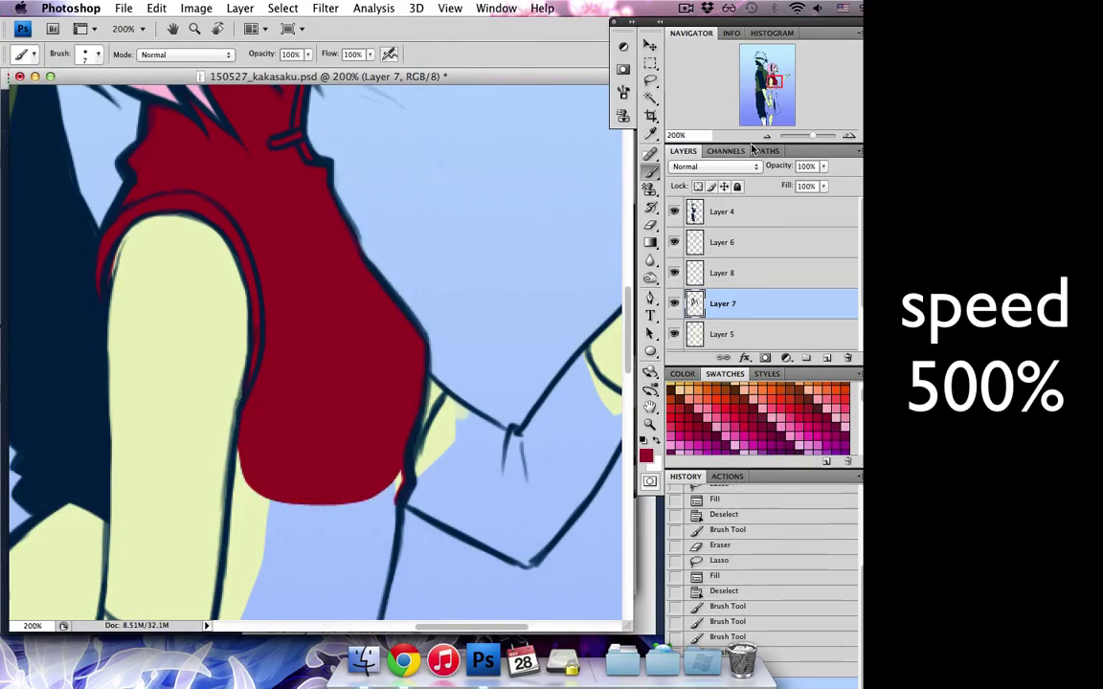
drag(548, 290, 439, 279)
key(l)
drag(425, 165, 539, 517)
mouse_move(558, 381)
mouse_down()
mouse_move(578, 241)
mouse_move(539, 509)
mouse_up()
key(shift+BackSpace)
key(ctrl+d)
key(b)
- Trace the skirt outline along its right edge toward the hem
click(773, 99)
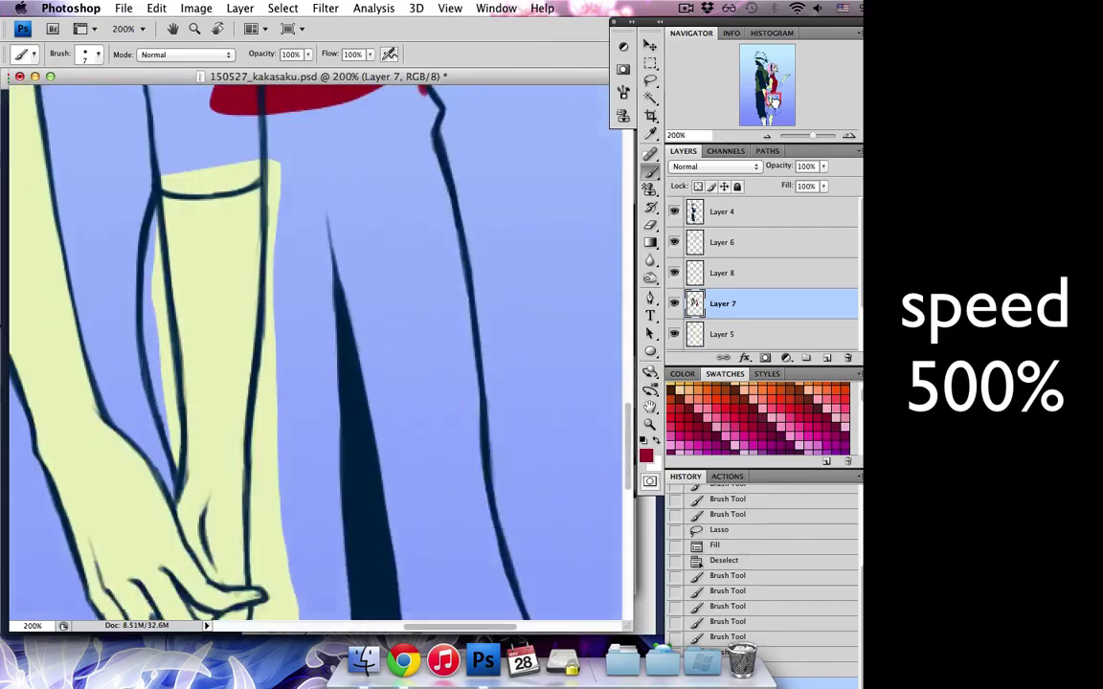
drag(773, 99, 773, 93)
key(l)
drag(332, 185, 454, 182)
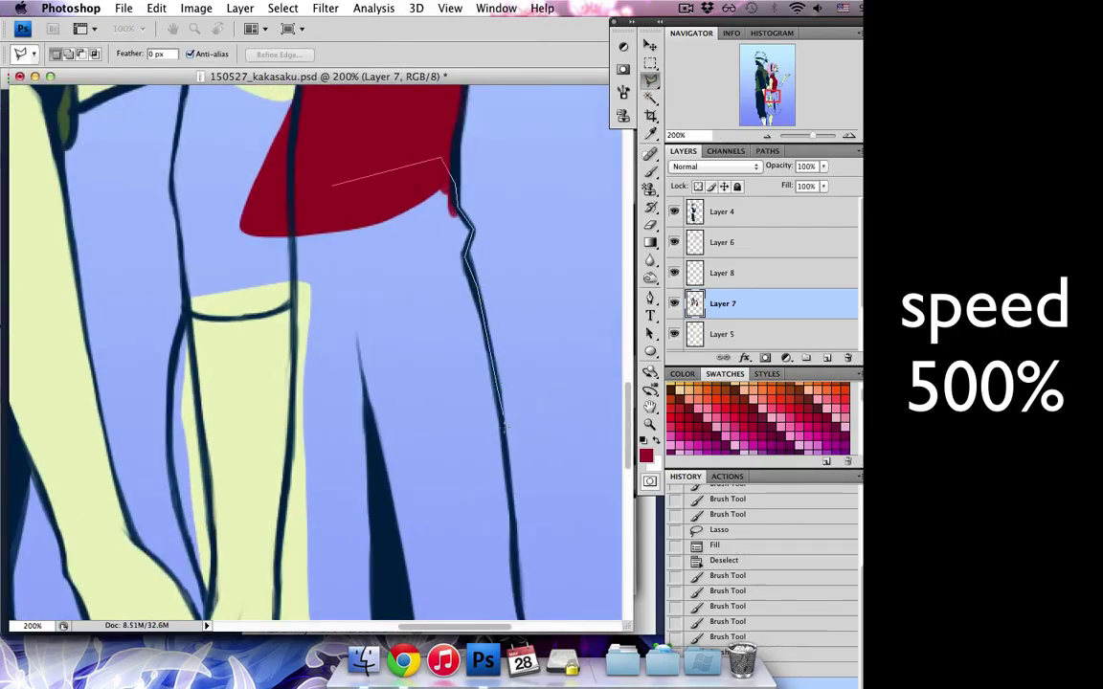
scroll(501, 430, down, 10)
drag(502, 430, 525, 247)
scroll(575, 370, down, 5)
scroll(575, 370, right, 5)
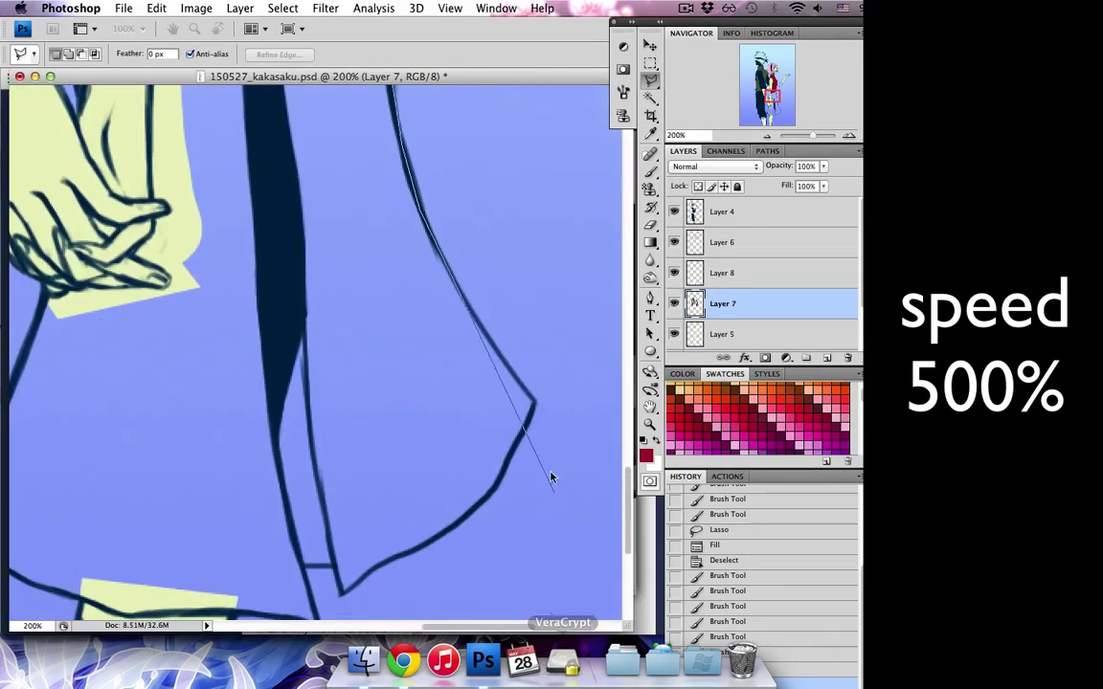
drag(575, 369, 521, 388)
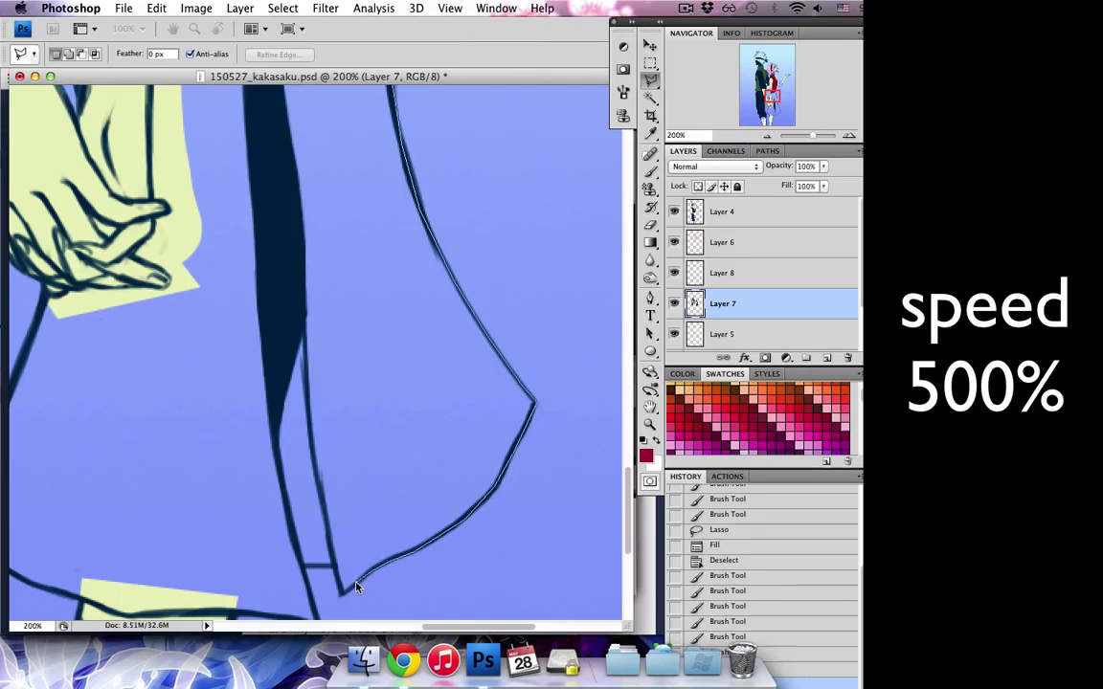
scroll(309, 593, down, 1)
drag(308, 594, 316, 584)
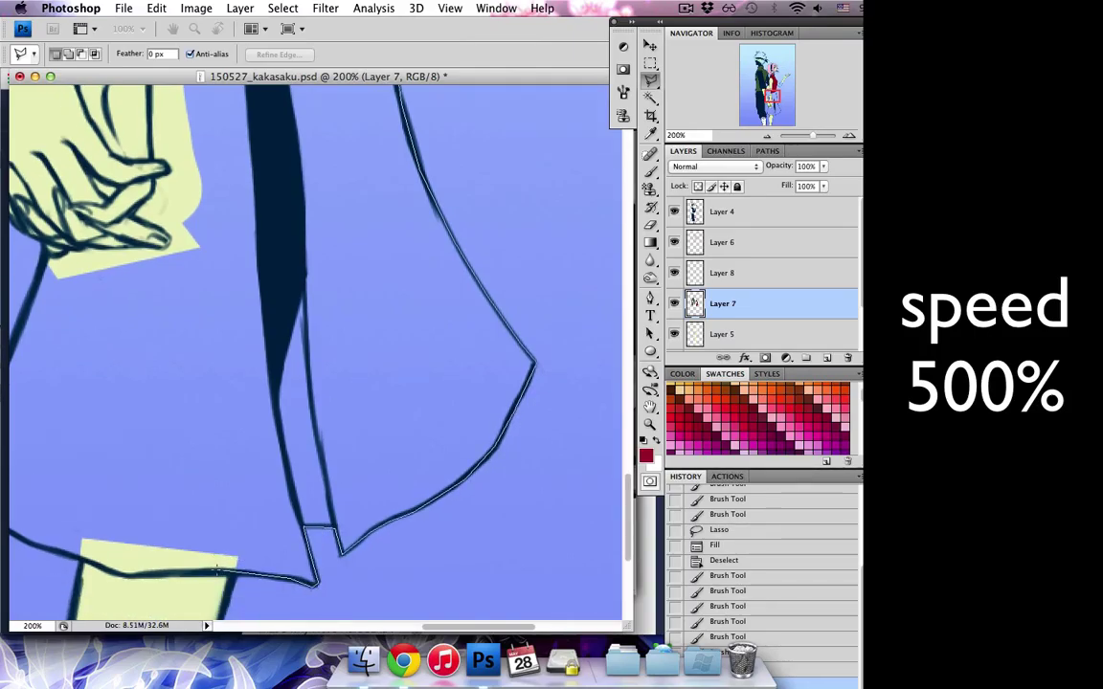
- Close the skirt outline along the hem and left side, fill it red, and paint the forearm edge
drag(38, 548, 37, 527)
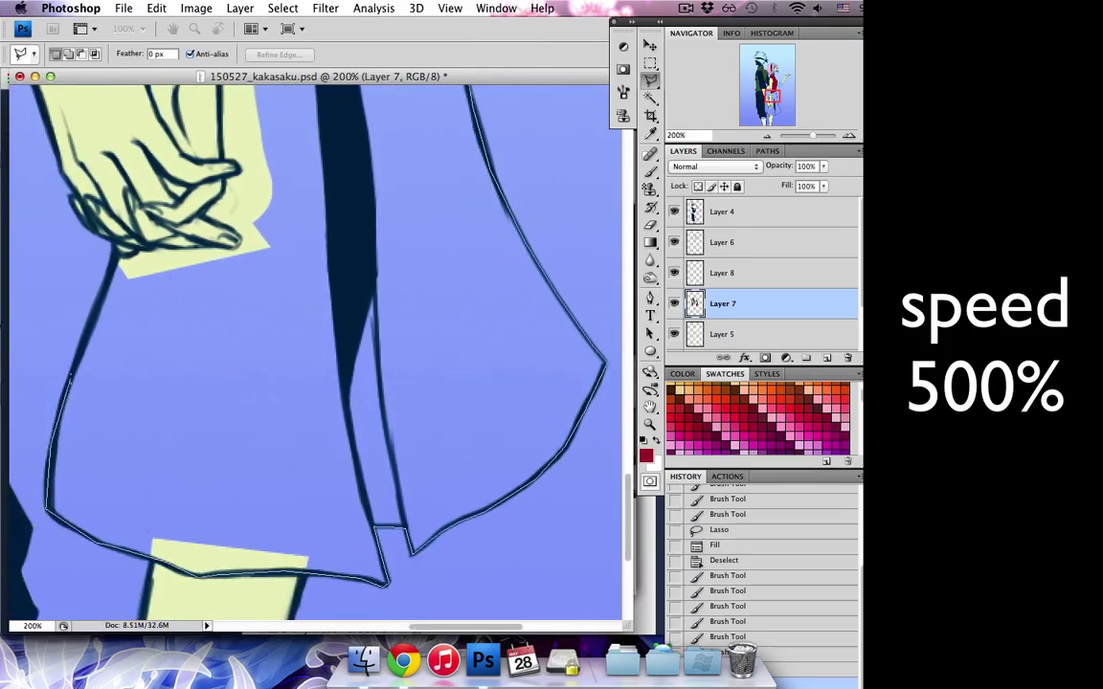
drag(69, 375, 114, 255)
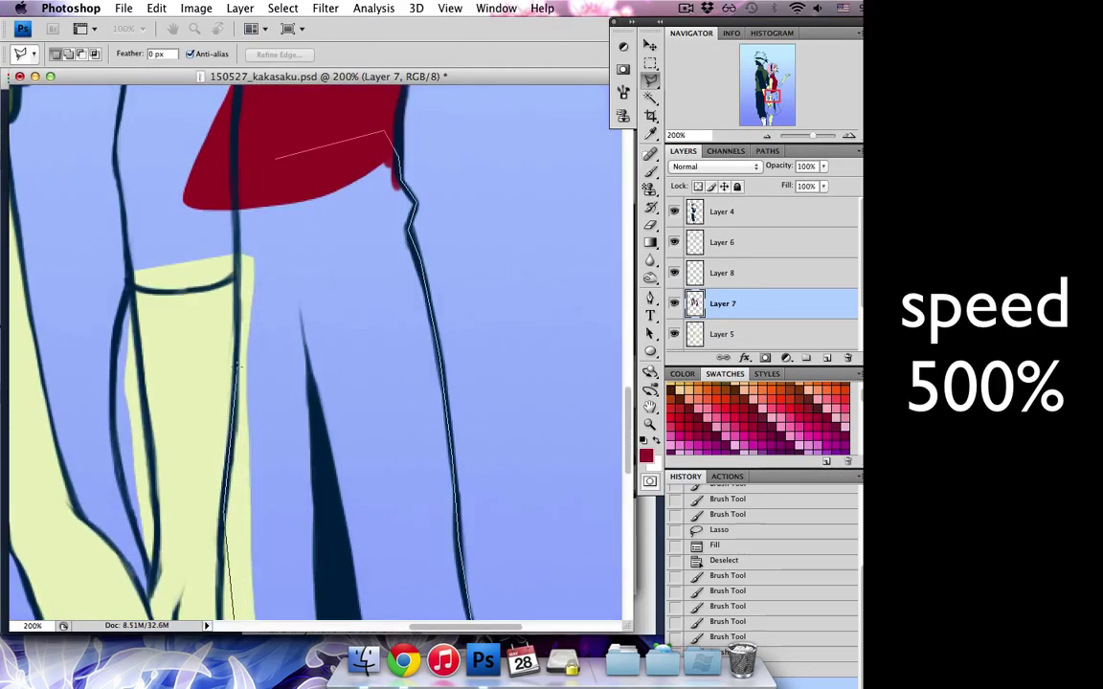
drag(234, 612, 246, 153)
drag(378, 91, 372, 283)
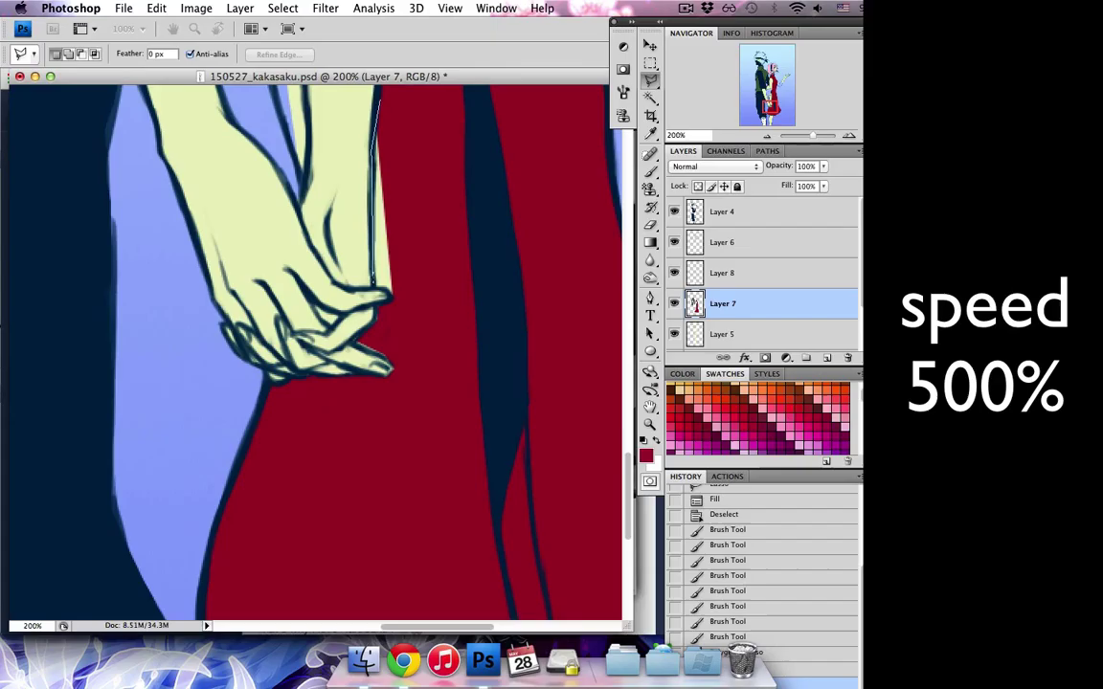
double_click(396, 298)
key(alt+BackSpace)
key(super+d)
key(b)
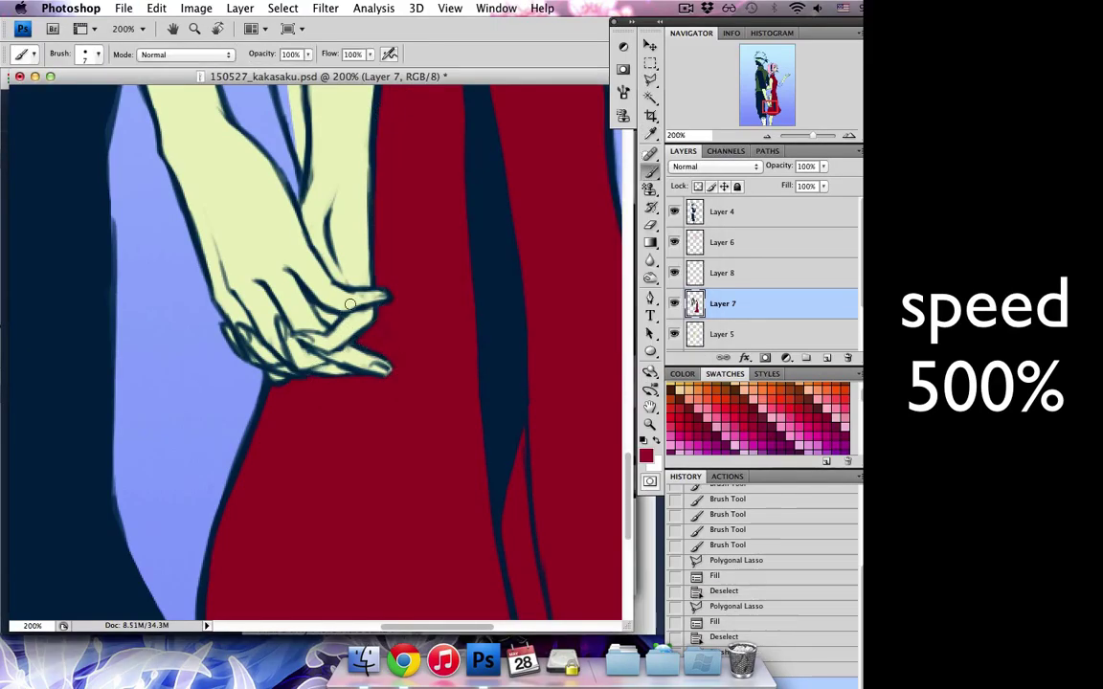
scroll(350, 304, up, 5)
drag(368, 251, 382, 480)
scroll(315, 345, up, 5)
- Fill the girl's arm sleeve and raised-arm sleeve white on Layer 8
click(723, 273)
key(l)
click(409, 163)
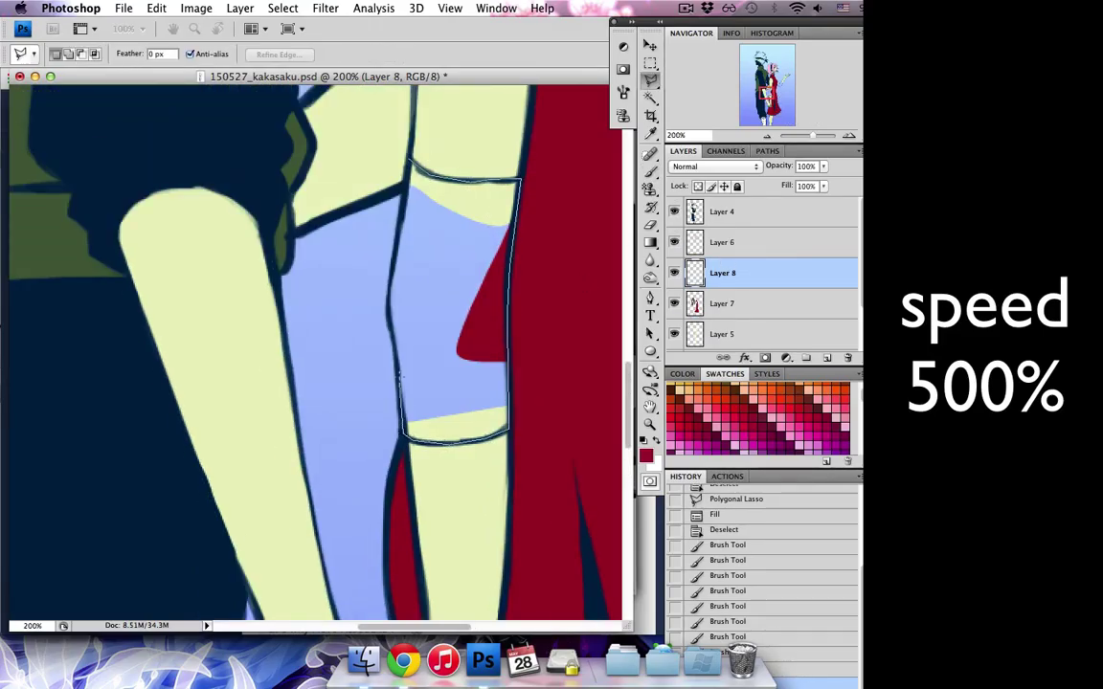
key(super+BackSpace)
key(super+d)
scroll(316, 345, down, 5)
drag(240, 287, 253, 305)
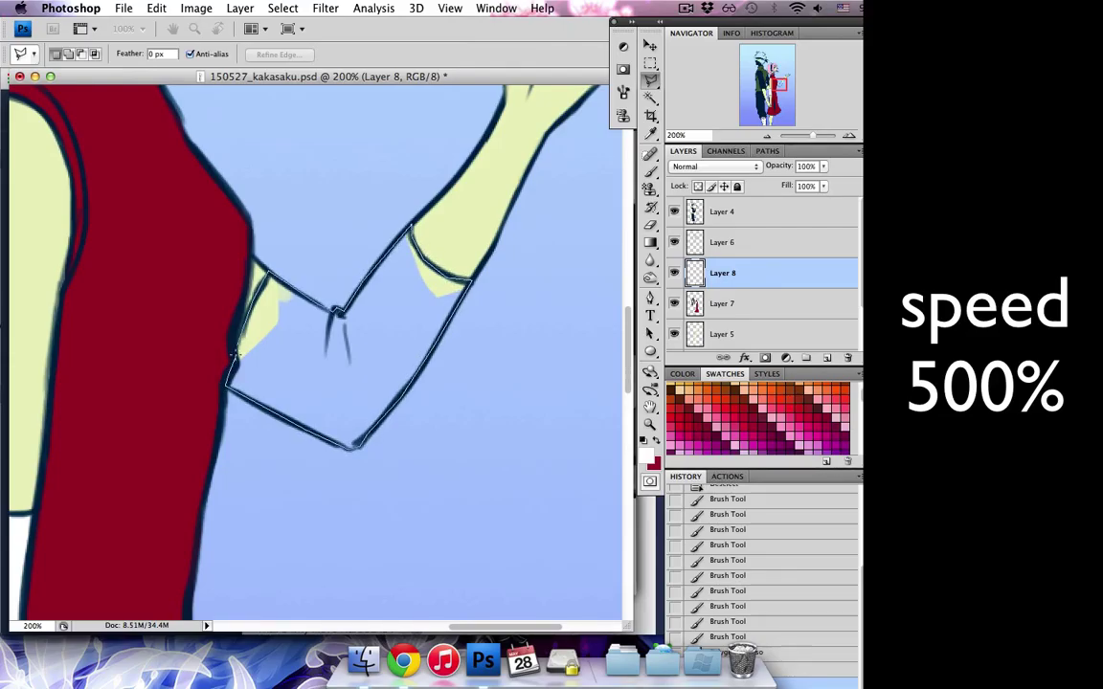
click(234, 354)
key(super+BackSpace)
key(super+d)
key(super+minus)
key(super+minus)
key(super+minus)
- Fill the girl's headband plate white on Layer 8
click(785, 251)
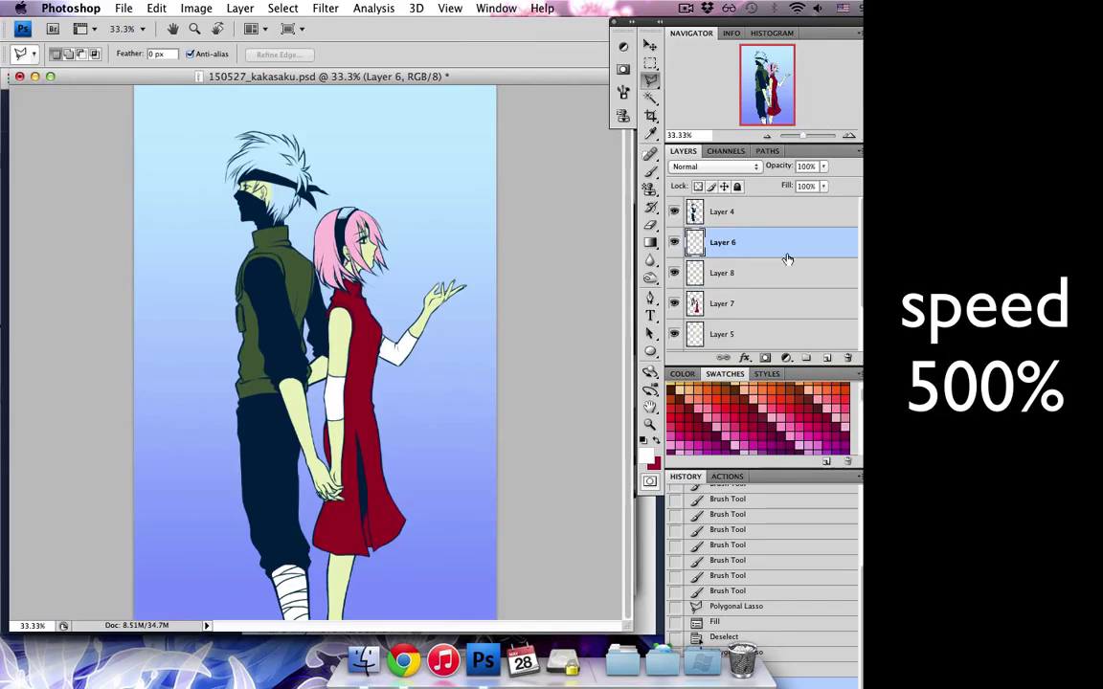
click(765, 273)
key(super+plus)
key(super+plus)
key(super+plus)
scroll(387, 308, up, 5)
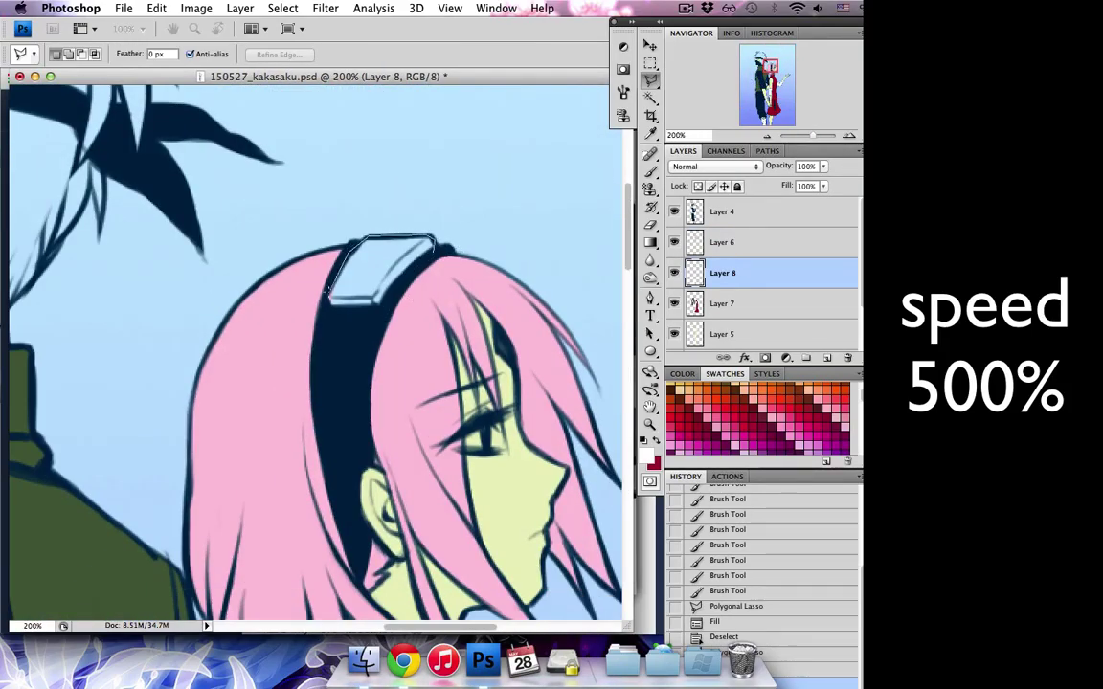
click(329, 296)
key(super+BackSpace)
key(super+d)
key(e)
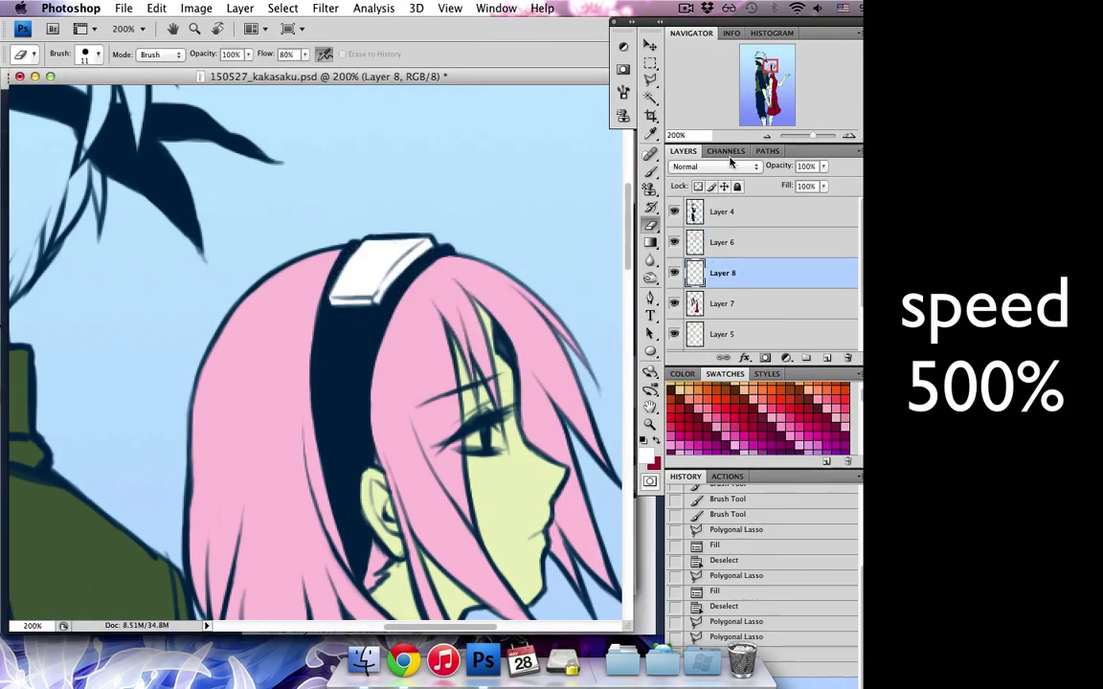
- Fill the man's spiky hair white on Layer 6 and tidy its edge with the brush
click(766, 242)
scroll(316, 344, up, 5)
key(l)
click(328, 301)
key(Return)
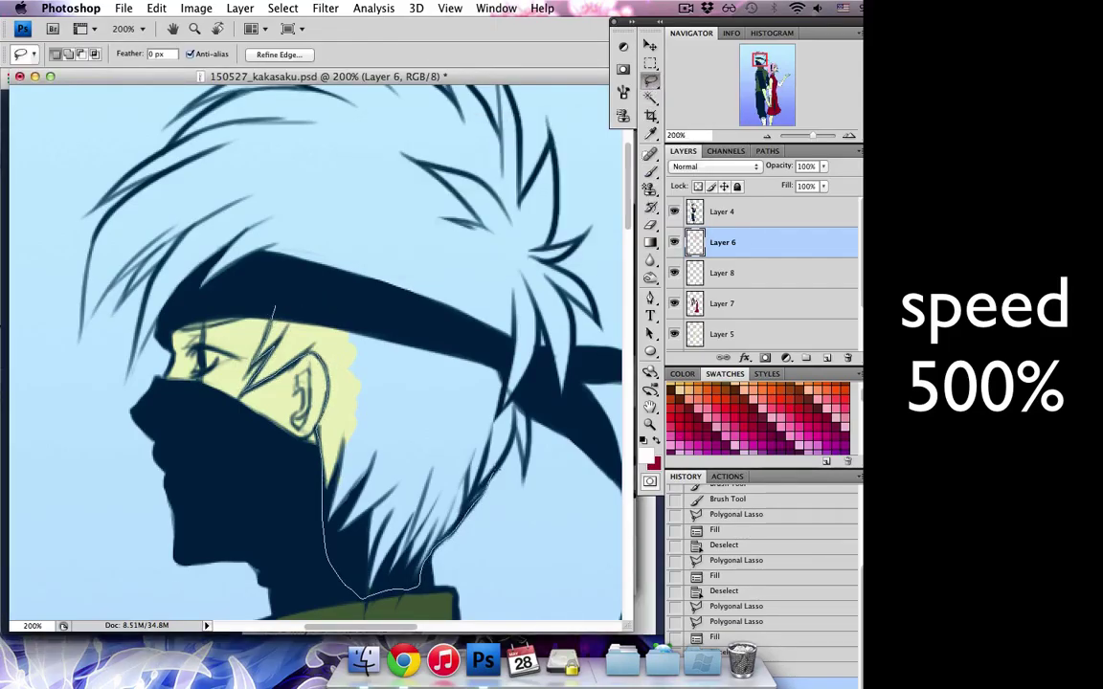
click(515, 433)
click(376, 268)
key(super+BackSpace)
key(super+d)
key(e)
key(b)
drag(525, 456, 496, 490)
key(l)
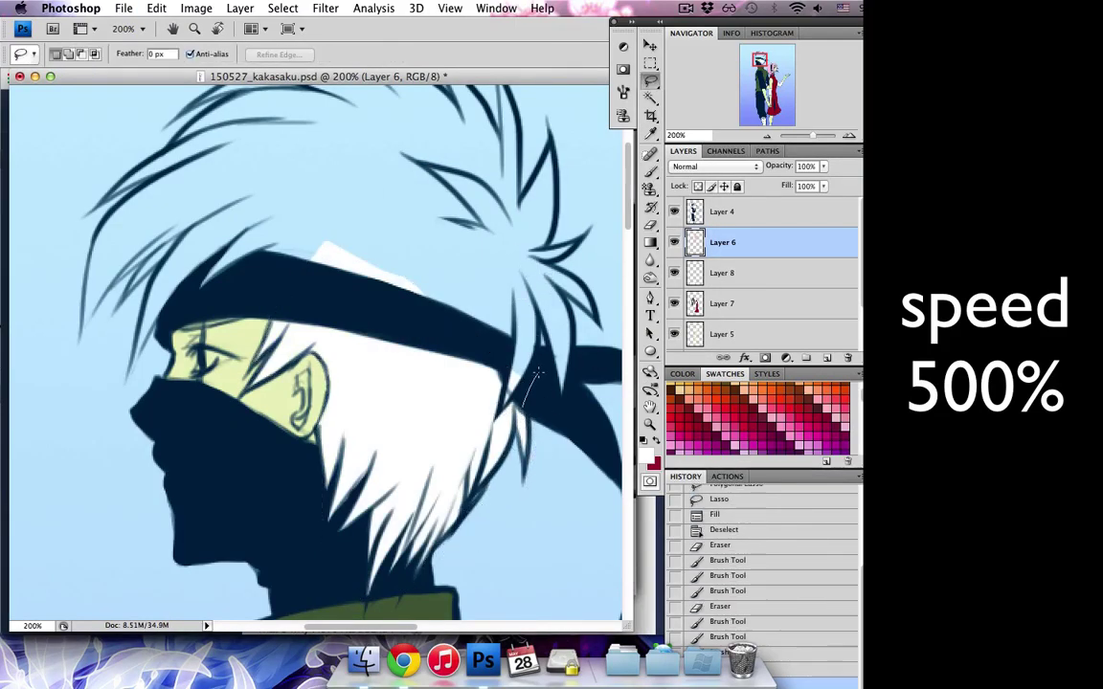
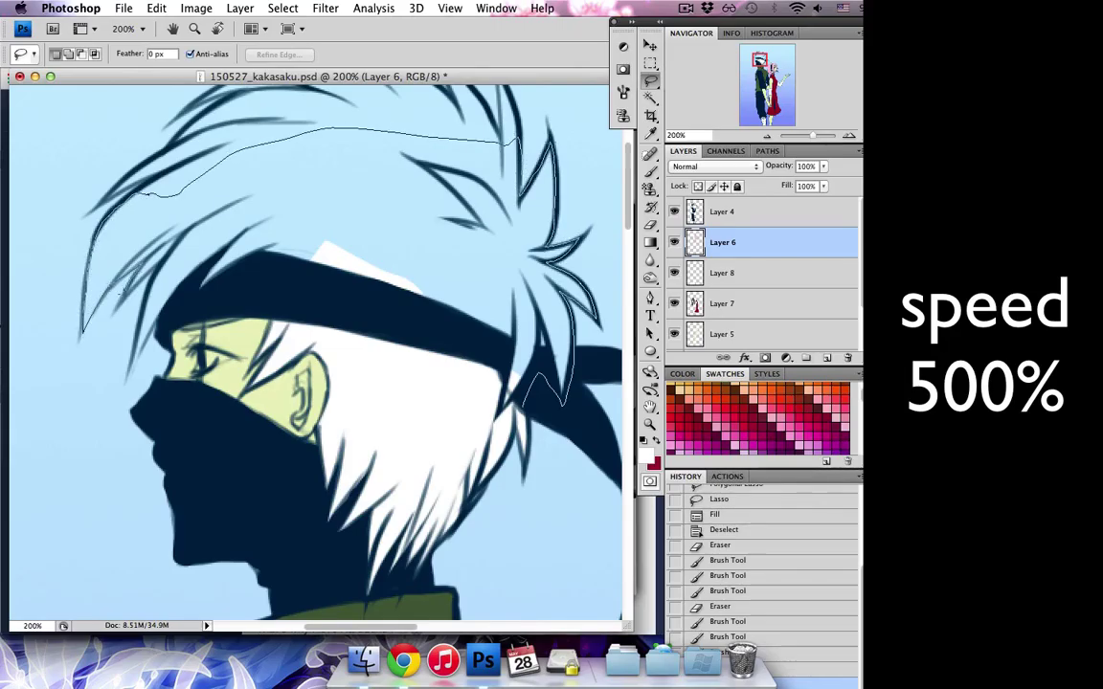
- Feather the lassoed hair selection by 5 px and fill it solid white
key(shift+F6)
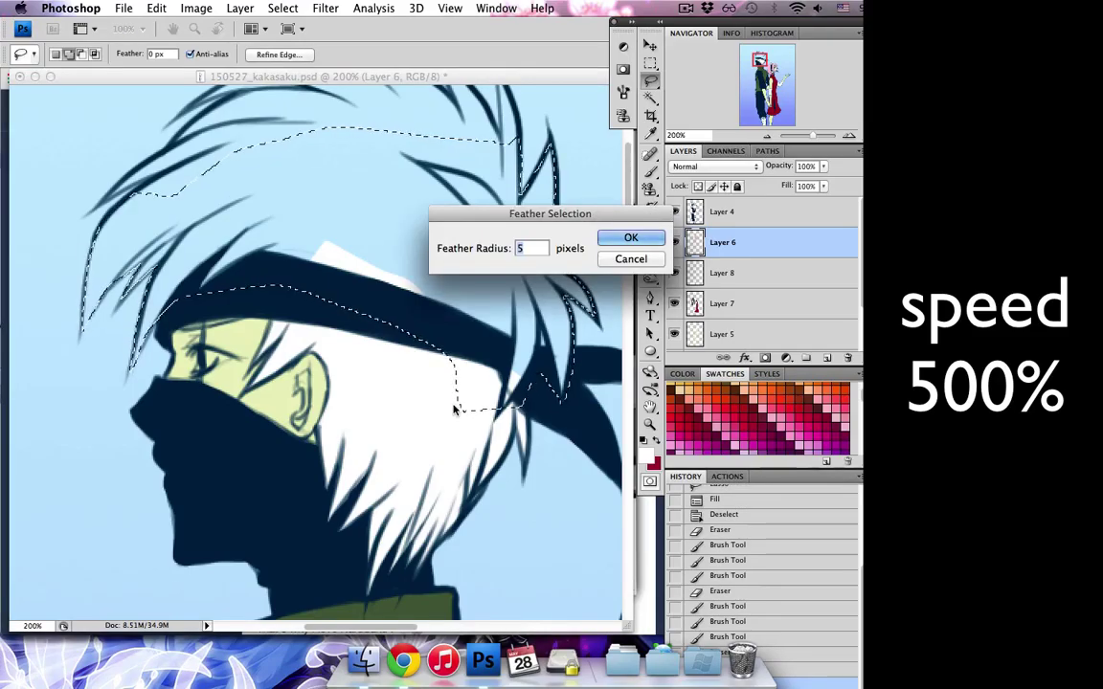
key(Return)
key(alt+BackSpace)
key(ctrl+d)
- Paint extra spiky hair strands and outlines, erasing stray paint along the hair edge
key(b)
key(b)
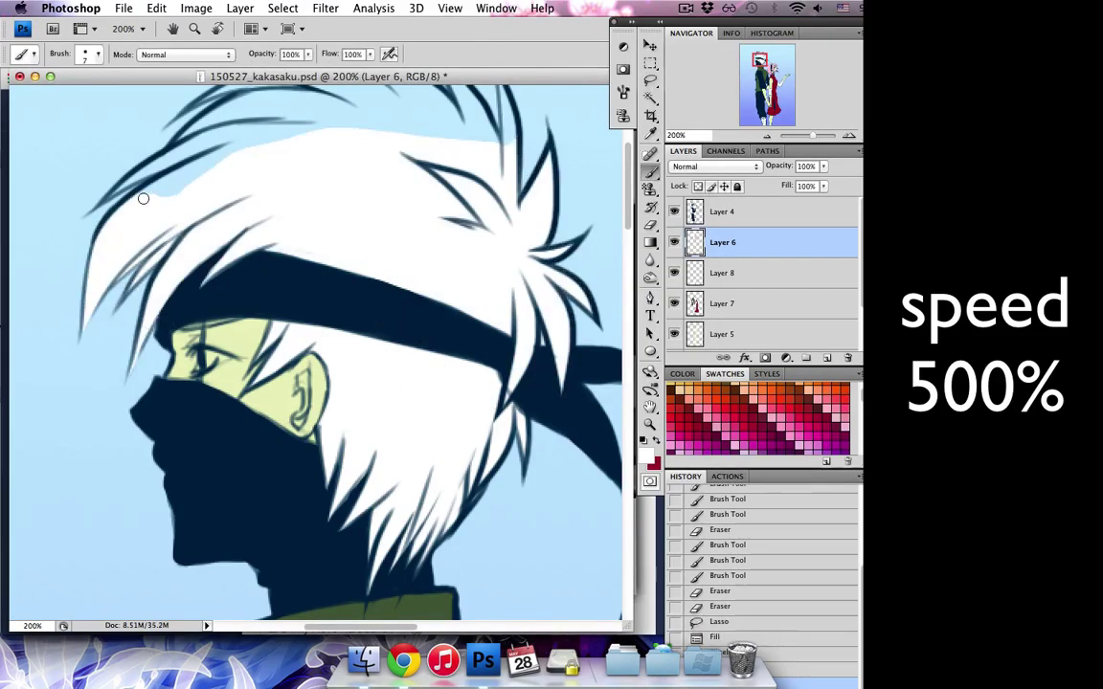
drag(143, 198, 160, 160)
scroll(287, 335, down, 5)
scroll(287, 335, up, 6)
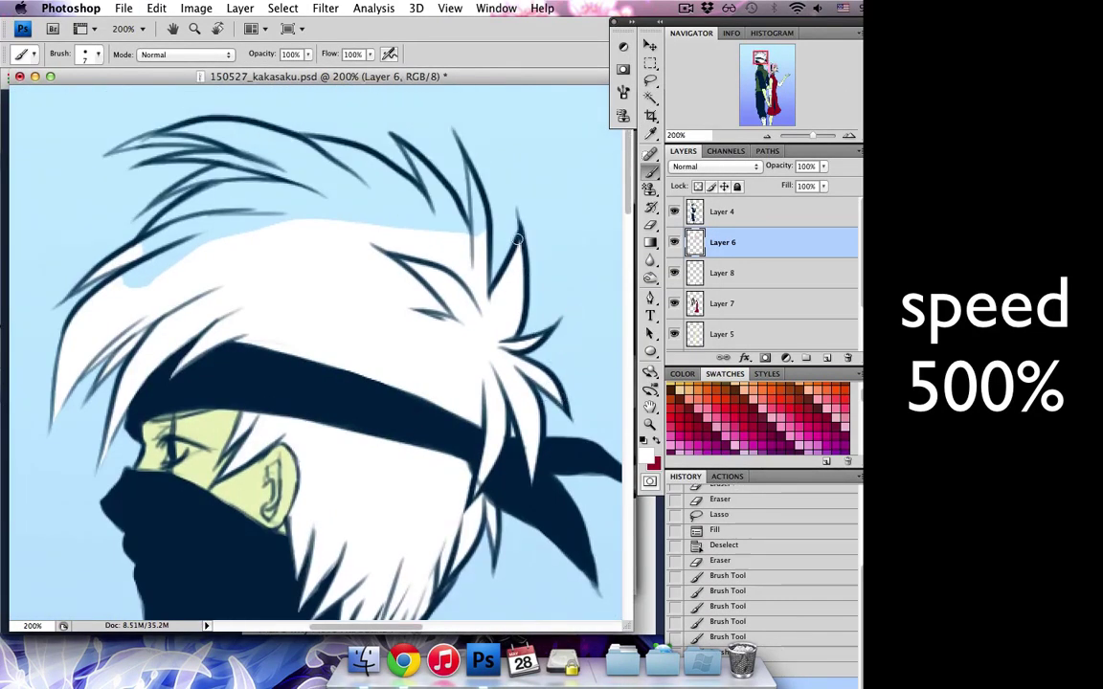
mouse_move(426, 197)
mouse_down()
mouse_move(435, 158)
mouse_move(369, 134)
mouse_up()
key(e)
mouse_move(163, 139)
mouse_down()
mouse_move(151, 156)
mouse_move(203, 153)
mouse_move(191, 177)
mouse_up()
key(b)
- Lasso the remaining top of the hair and fill it white
key(e)
key(l)
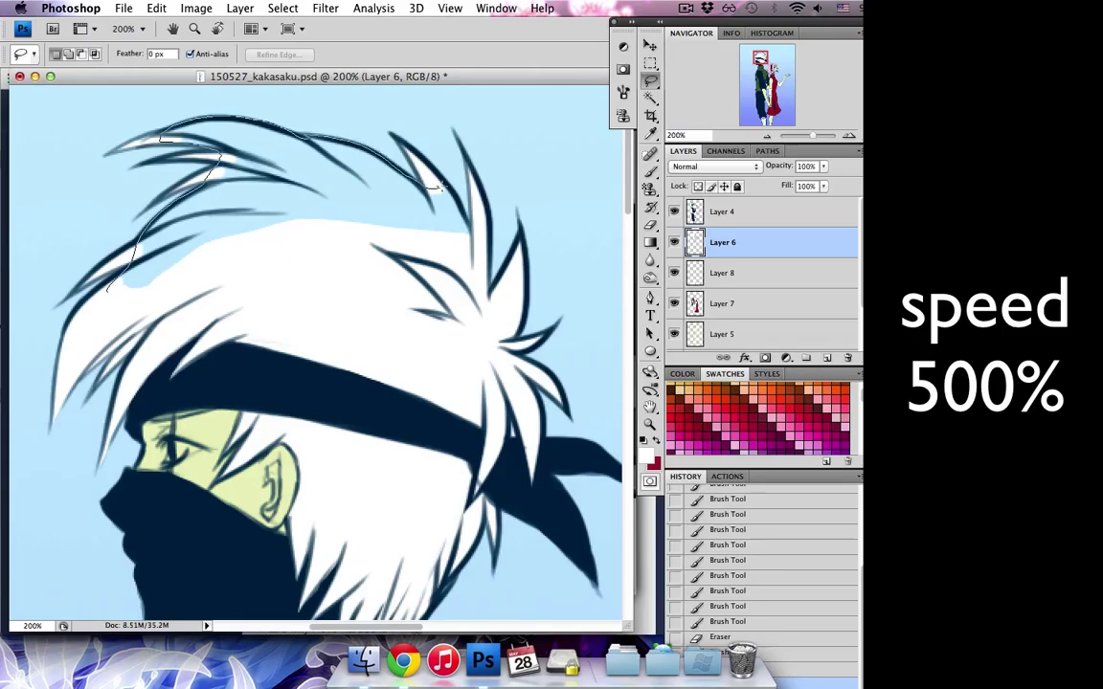
drag(441, 188, 182, 268)
key(alt+BackSpace)
key(ctrl+d)
- Erase leftover white outside the hair lines, then zoom out to see both figures
key(b)
key(e)
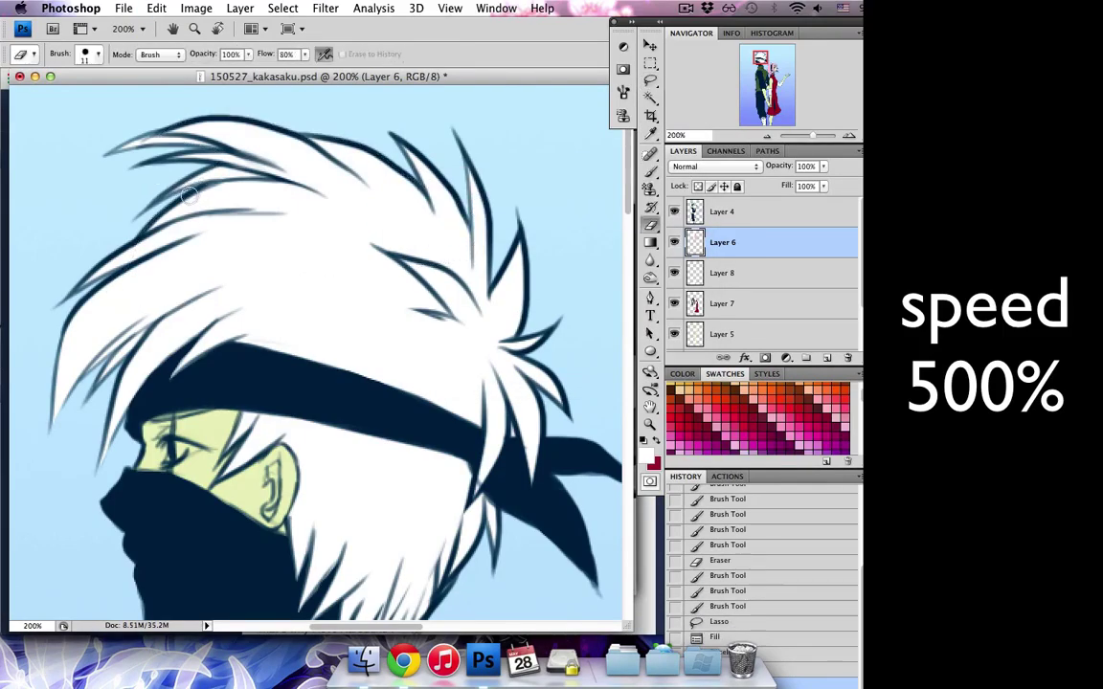
drag(187, 194, 149, 205)
key(b)
key(ctrl+minus)
key(ctrl+minus)
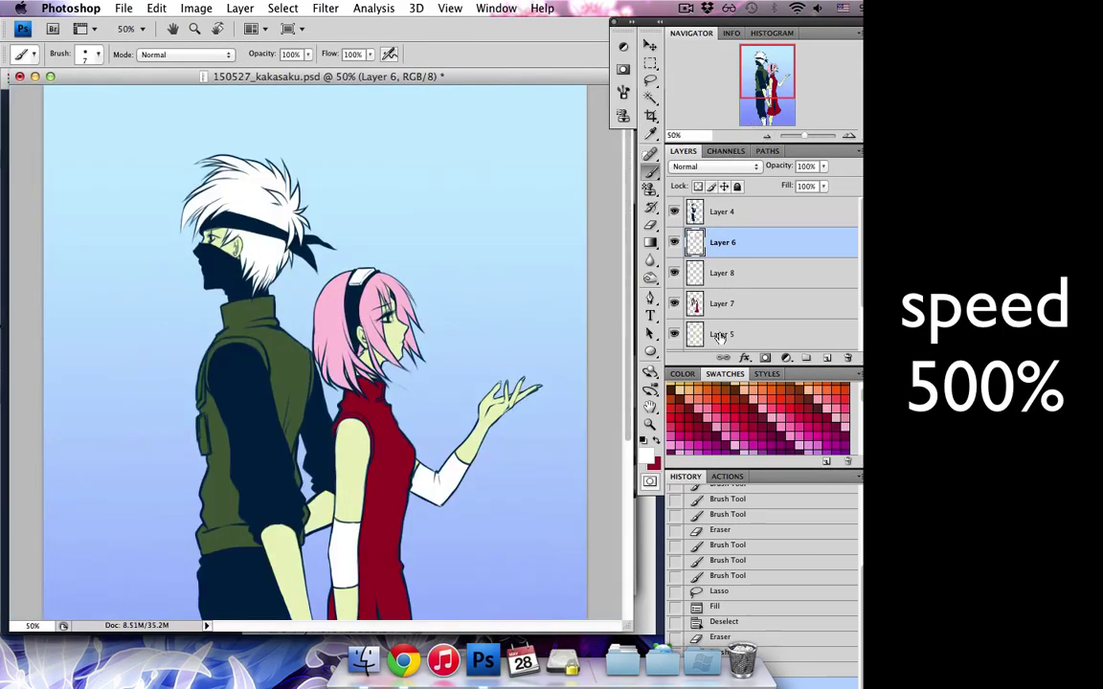
- Apply a first Hue/Saturation tweak to the layer's saturation and lightness
key(ctrl+u)
drag(708, 491, 751, 500)
drag(689, 534, 756, 533)
key(Return)
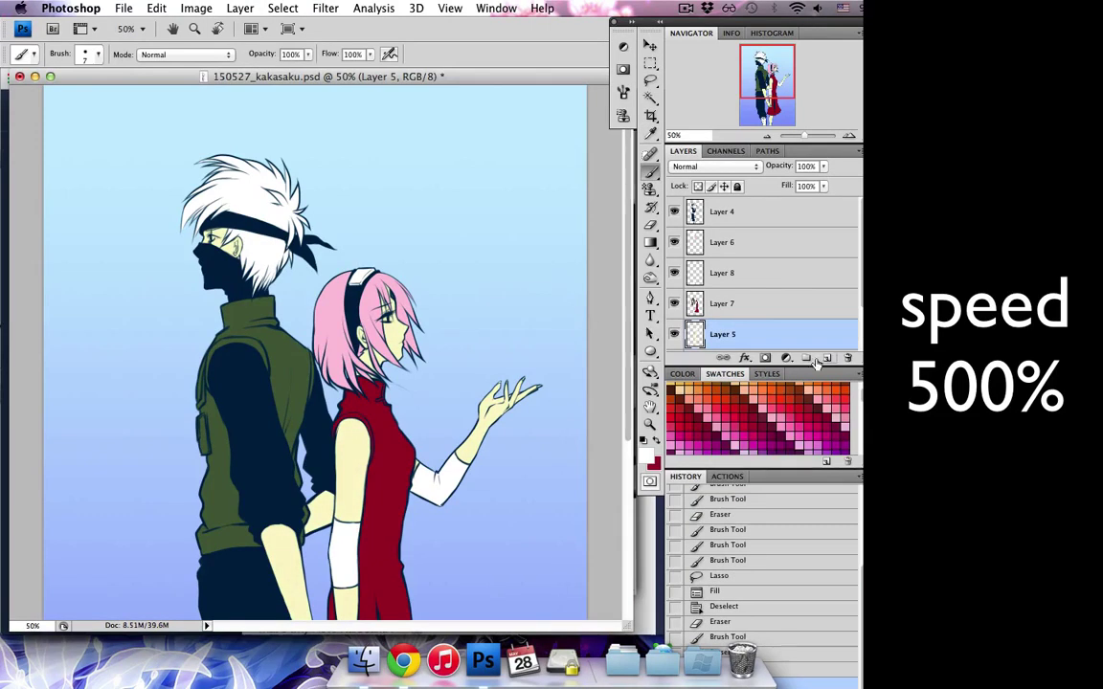
key(ctrl+minus)
key(ctrl+plus)
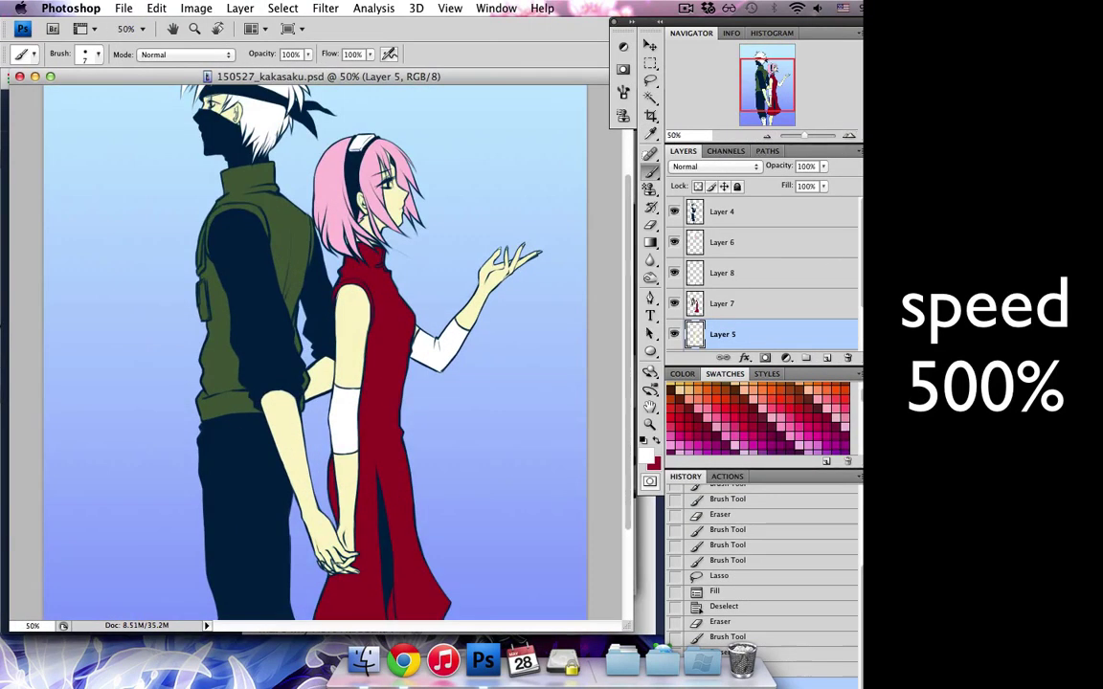
- Shift the background's hue, saturation and lightness into a warm peach gradient
key(ctrl+u)
drag(735, 478, 716, 478)
mouse_move(736, 433)
mouse_down()
mouse_move(812, 447)
mouse_move(685, 447)
mouse_move(742, 435)
mouse_up()
drag(716, 477, 702, 478)
mouse_move(735, 522)
mouse_down()
mouse_move(720, 523)
mouse_move(783, 522)
mouse_up()
key(Return)
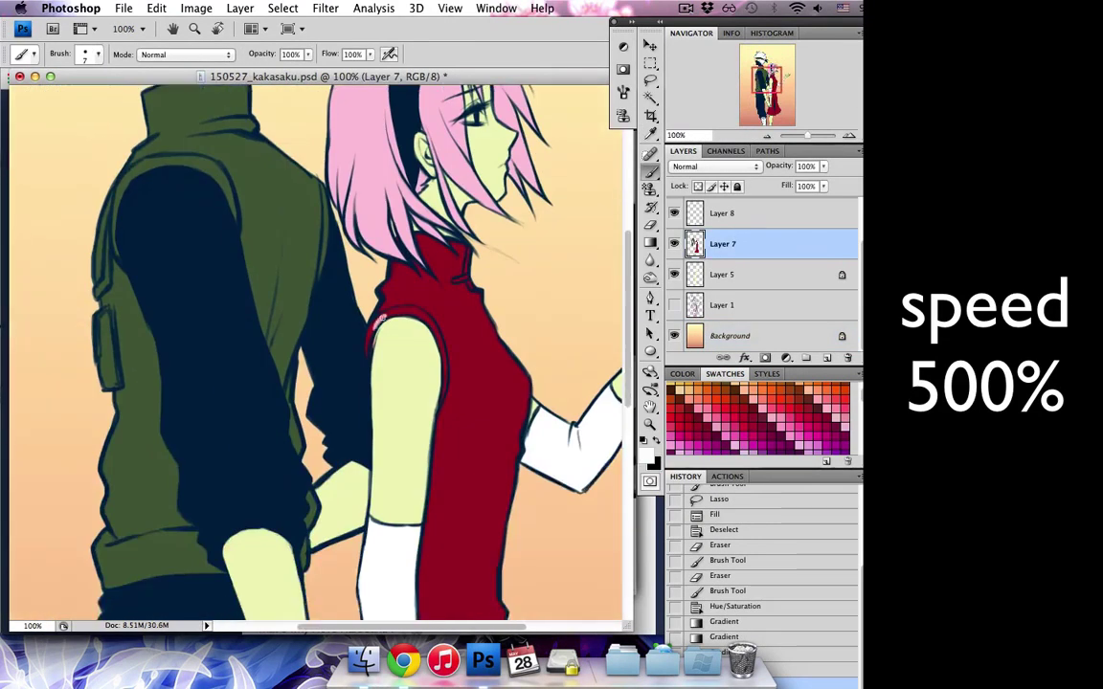
- Airbrush a white highlight on the girl's arm, add red collar detail, and clean the arm edge
click(86, 54)
click(388, 54)
drag(369, 331, 445, 397)
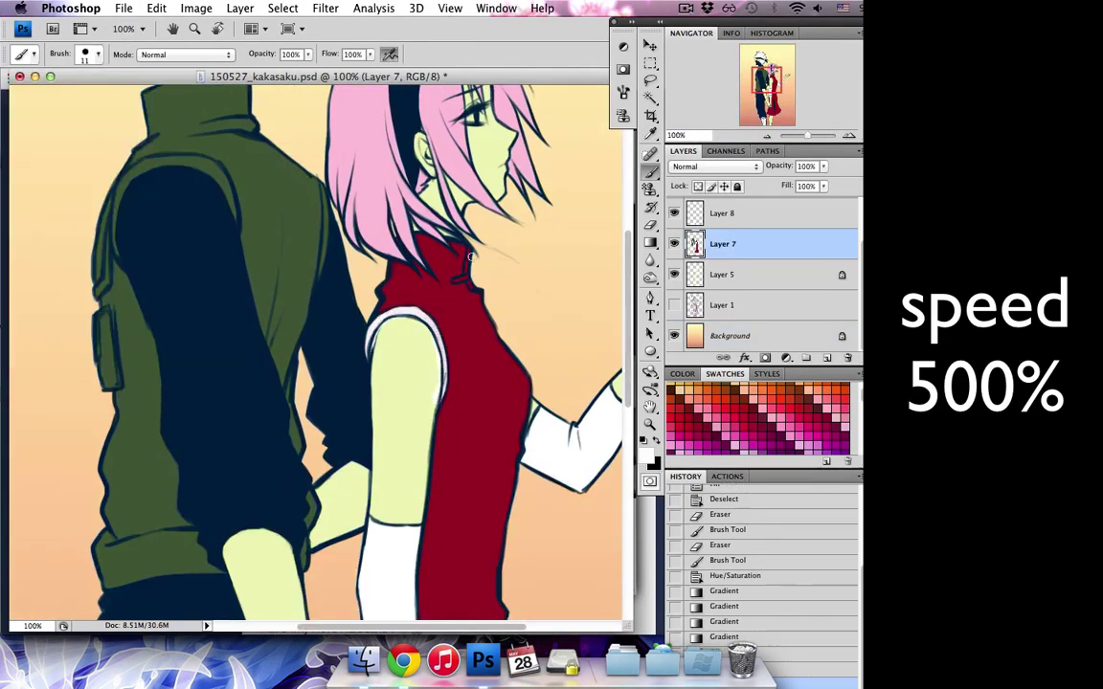
alt+click(450, 287)
drag(423, 237, 429, 257)
key(e)
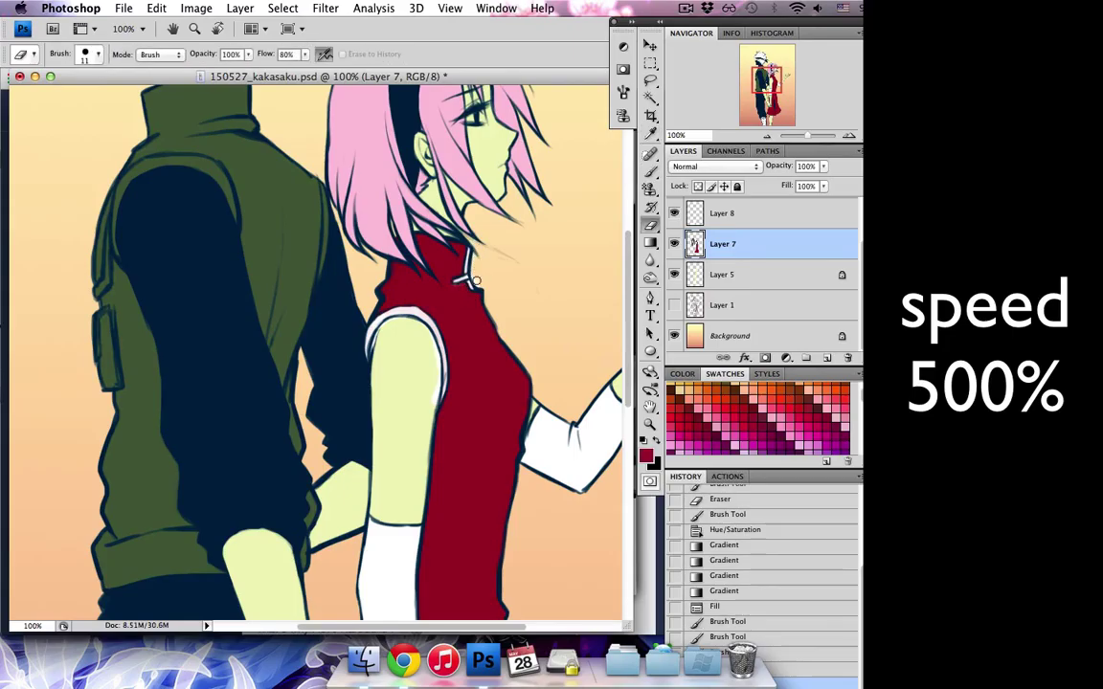
drag(393, 315, 394, 340)
- Select the character layers together in the Layers panel
scroll(815, 278, down, 3)
click(765, 335)
shift+click(766, 239)
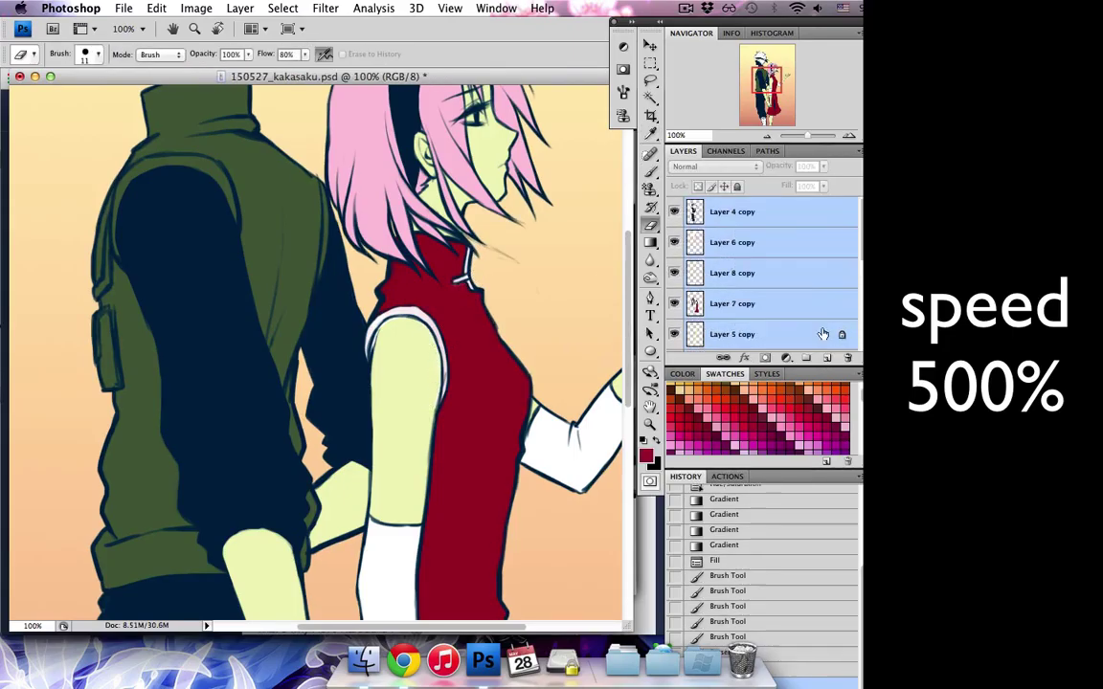
- Duplicate the selected character layers and merge the copies into one layer
drag(766, 239, 775, 279)
key(x)
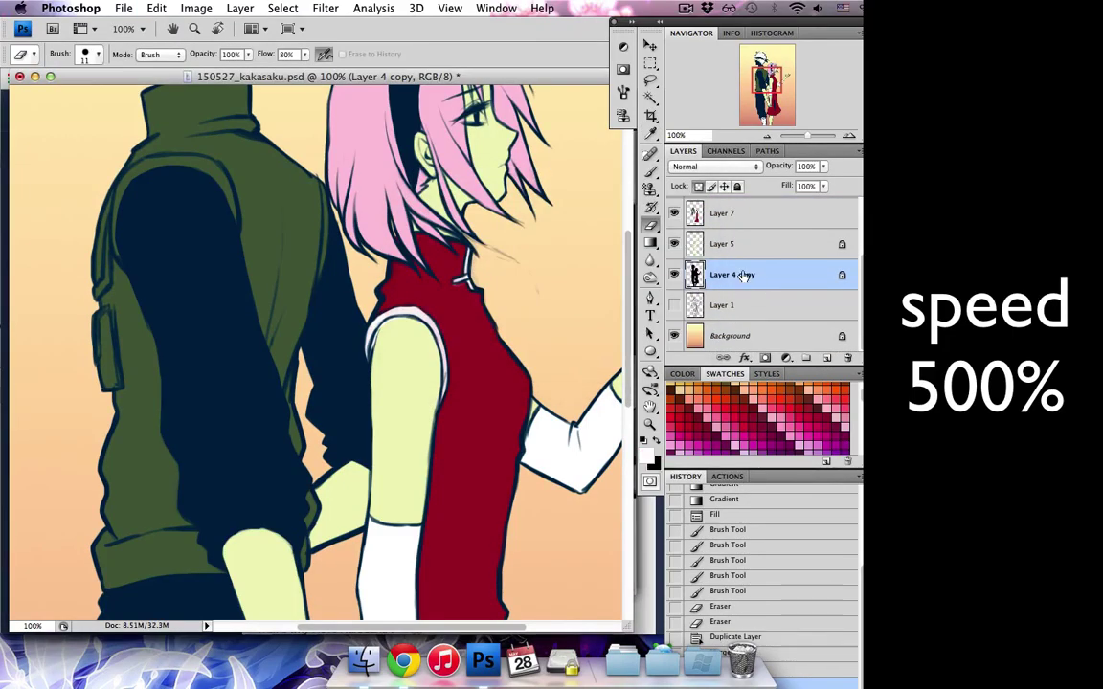
key(super+e)
- Give the merged layer an Outer Glow of Size 21 and Range 22, with stroke off
double_click(788, 278)
click(595, 371)
click(605, 219)
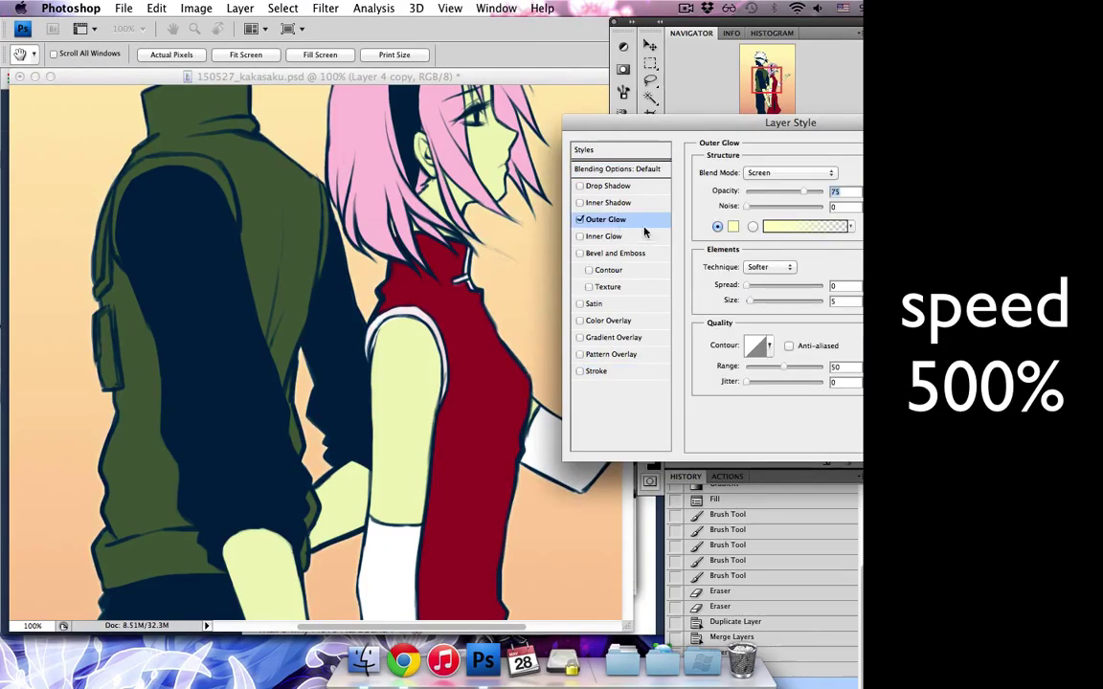
drag(749, 301, 755, 301)
drag(783, 367, 761, 366)
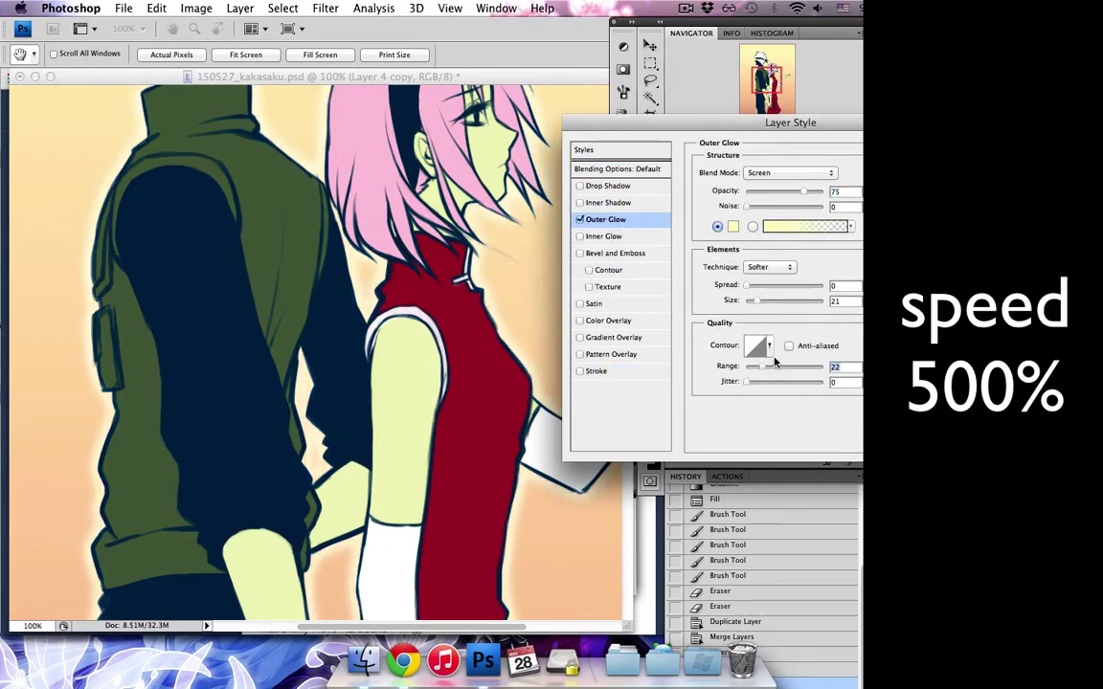
key(Return)
- Zoom out to view the whole illustration and select Layer 5
scroll(315, 354, down, 10)
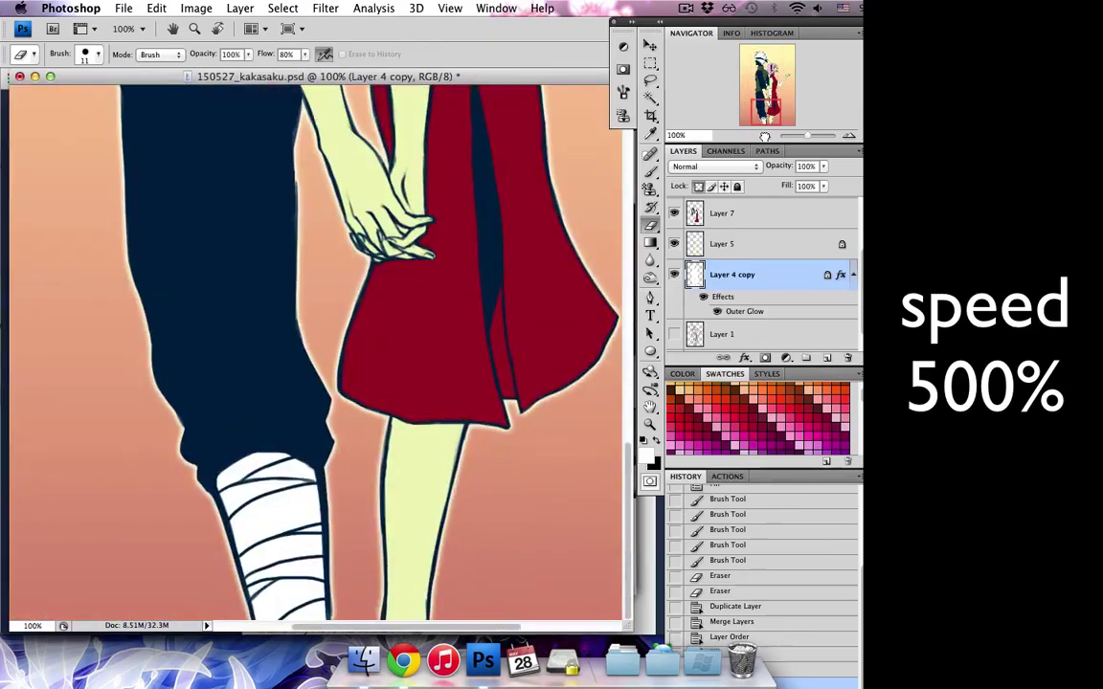
scroll(316, 354, up, 5)
key(super+minus)
key(super+minus)
scroll(747, 268, down, 1)
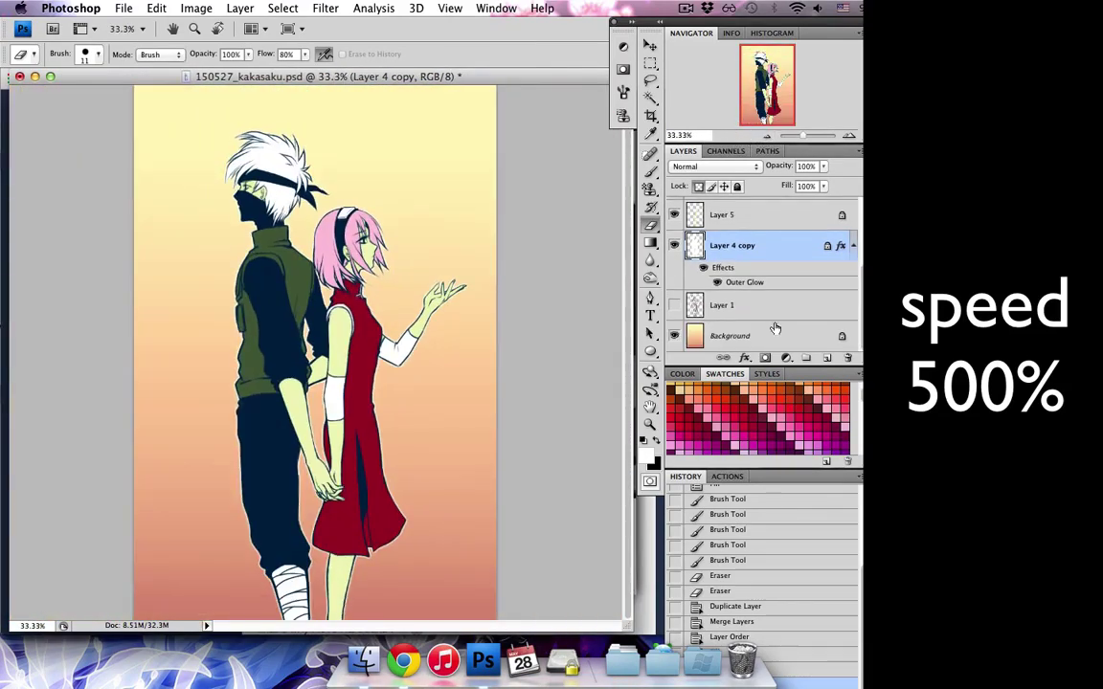
click(747, 216)
- Shift Layer 5's hue and lighten it with Hue/Saturation
key(super+u)
drag(736, 435, 724, 435)
drag(735, 523, 760, 524)
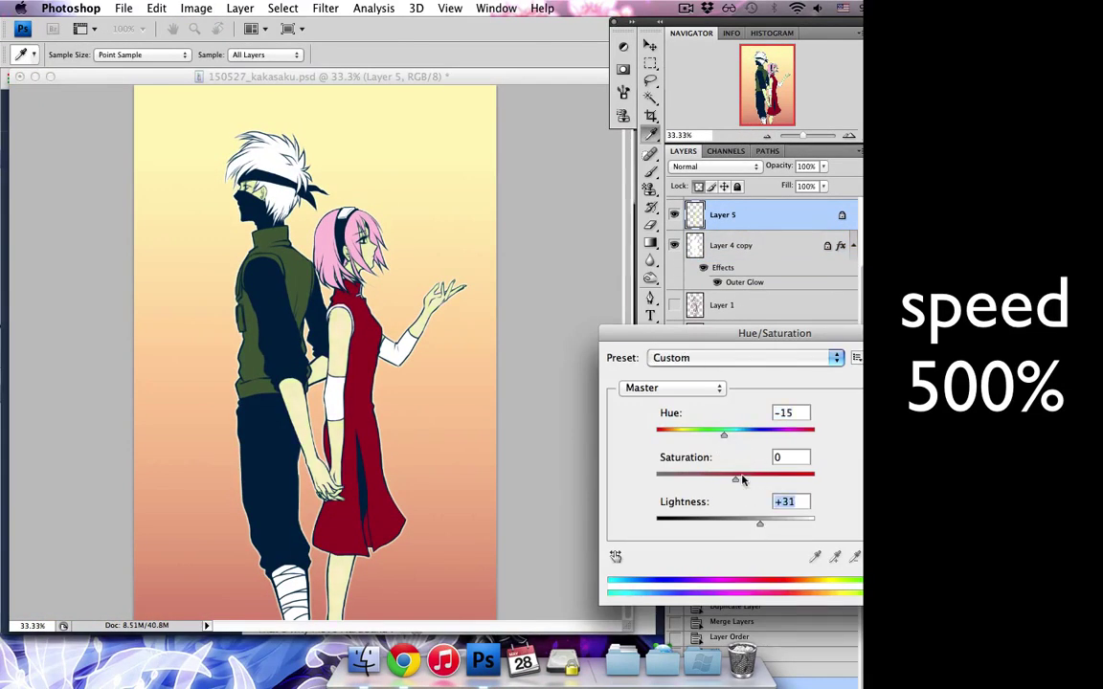
key(Return)
- Paint soft colour strokes over the figures with a large soft brush
key(b)
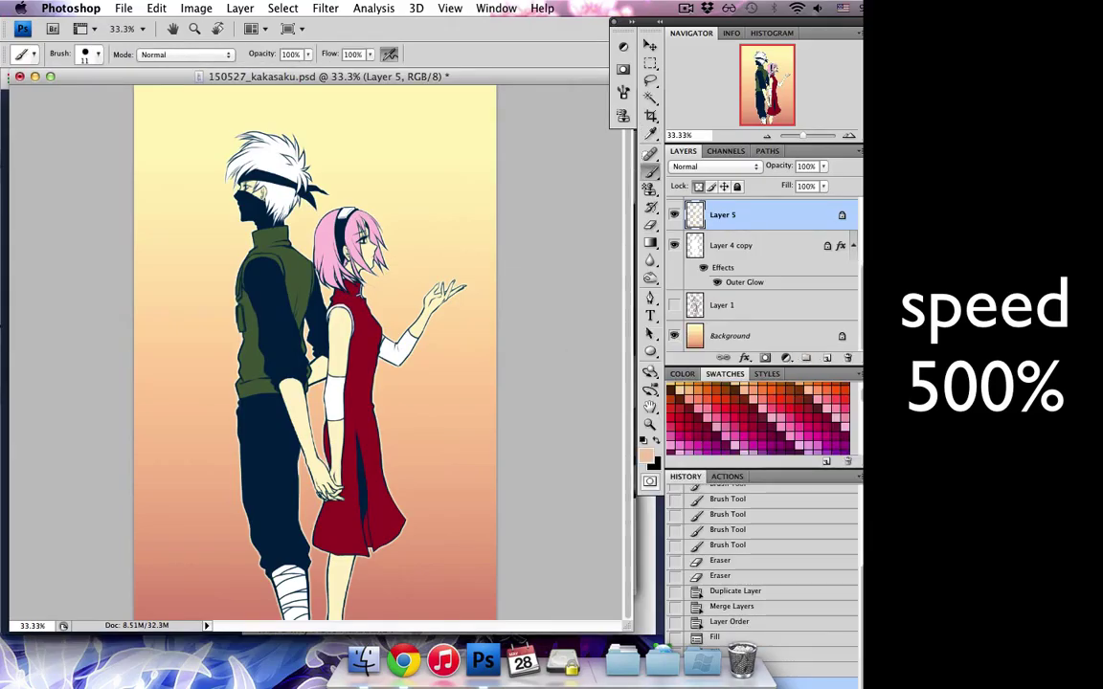
click(86, 55)
drag(326, 342, 359, 307)
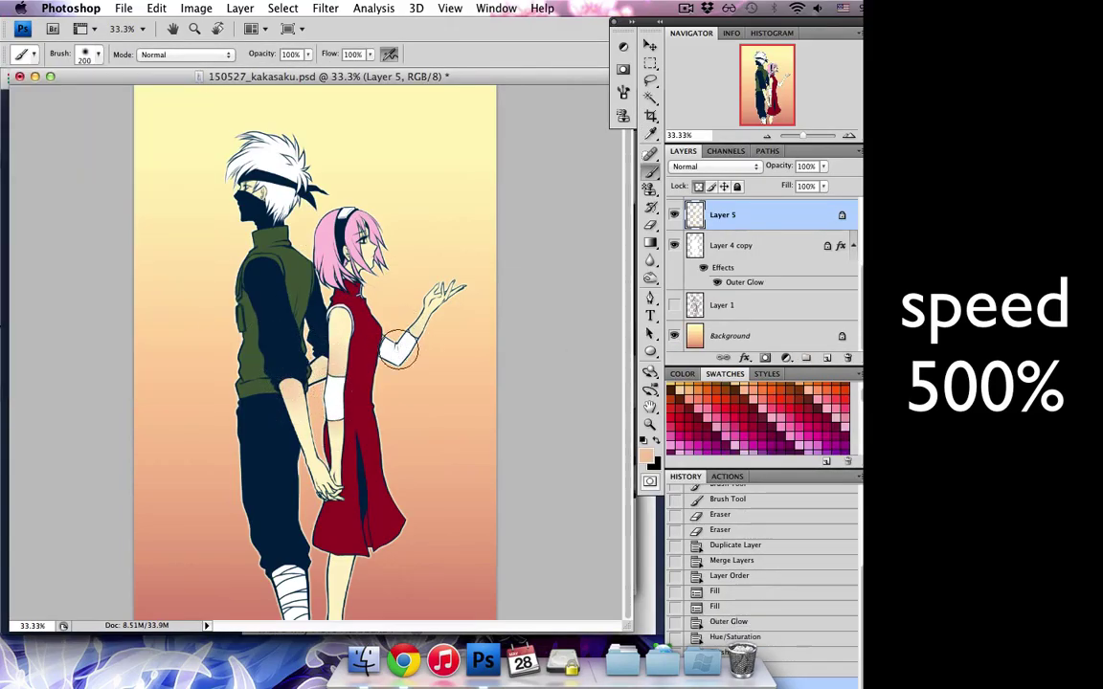
drag(411, 277, 402, 220)
key(ctrl+plus)
- Add more soft shading strokes, first with a smaller then a wider brush
scroll(316, 335, up, 3)
right_click(316, 287)
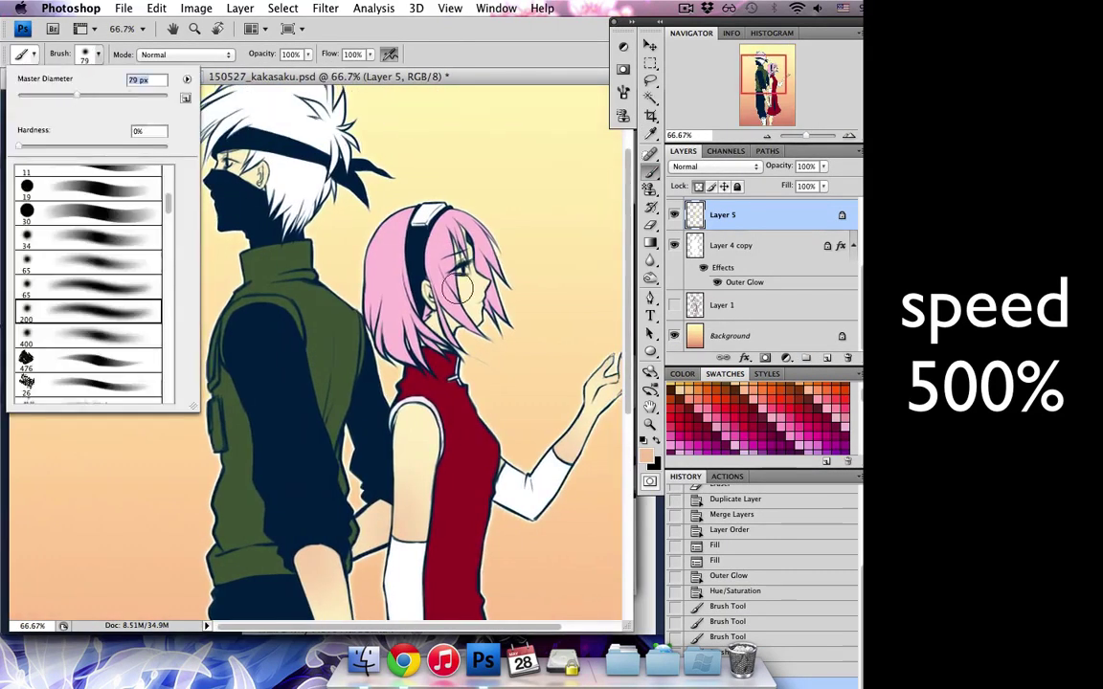
drag(288, 240, 311, 230)
drag(233, 218, 215, 191)
scroll(316, 383, down, 10)
drag(383, 445, 446, 491)
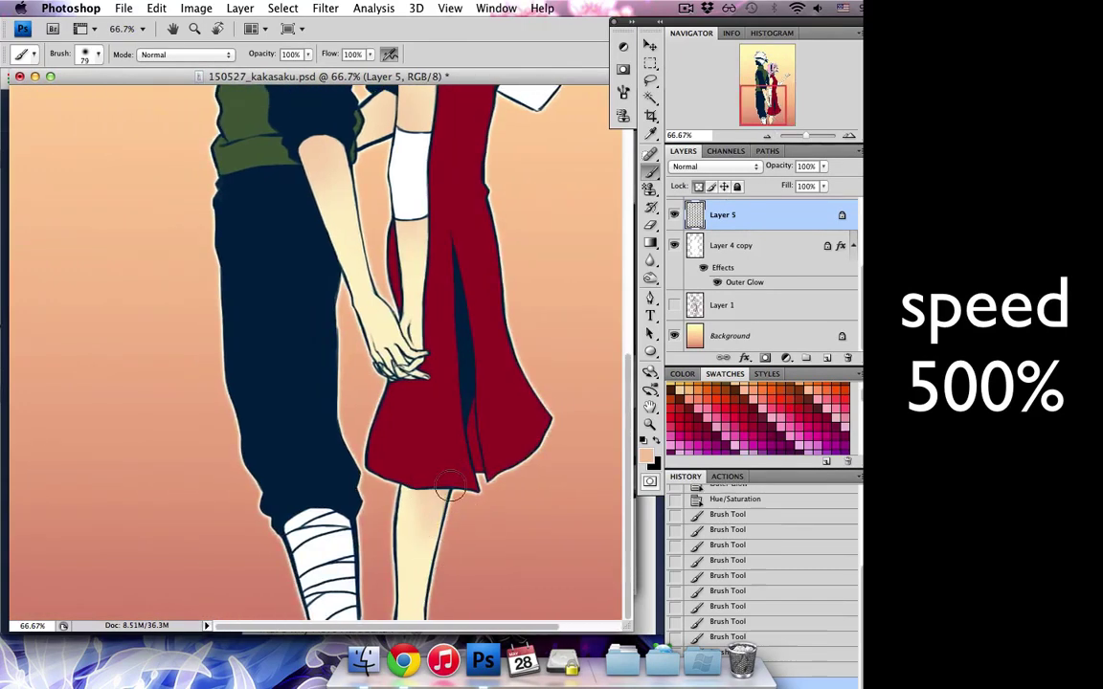
click(93, 54)
drag(57, 96, 91, 96)
scroll(316, 335, up, 5)
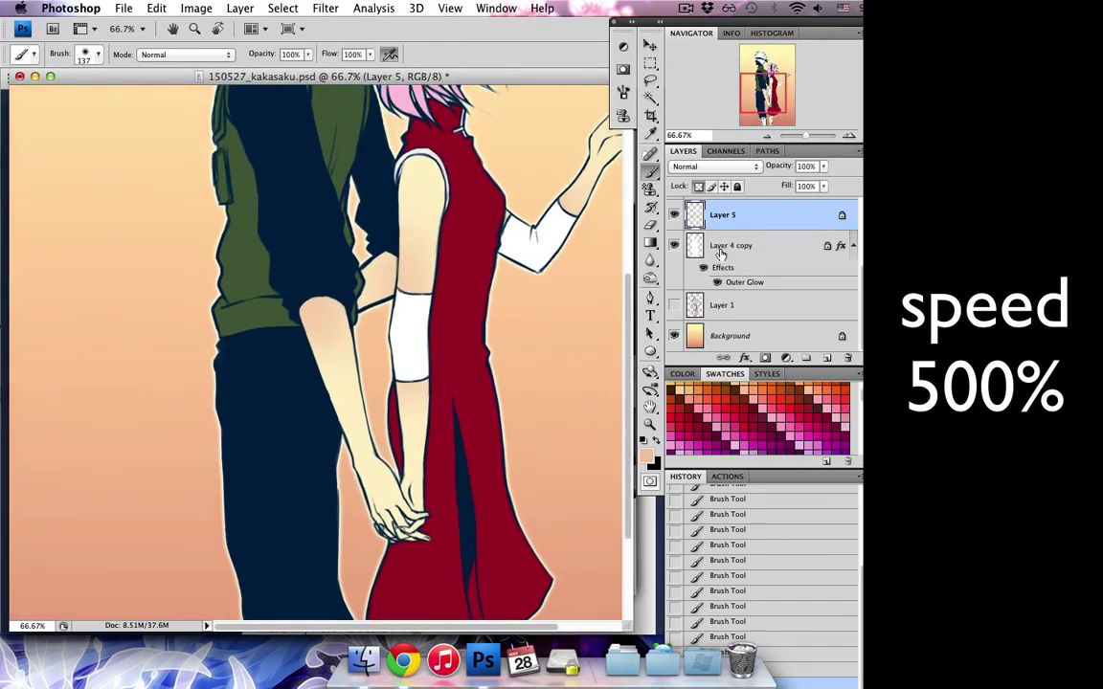
- On Layer 7, paint lighter red shading and a light stripe down the dress
click(732, 334)
click(748, 281)
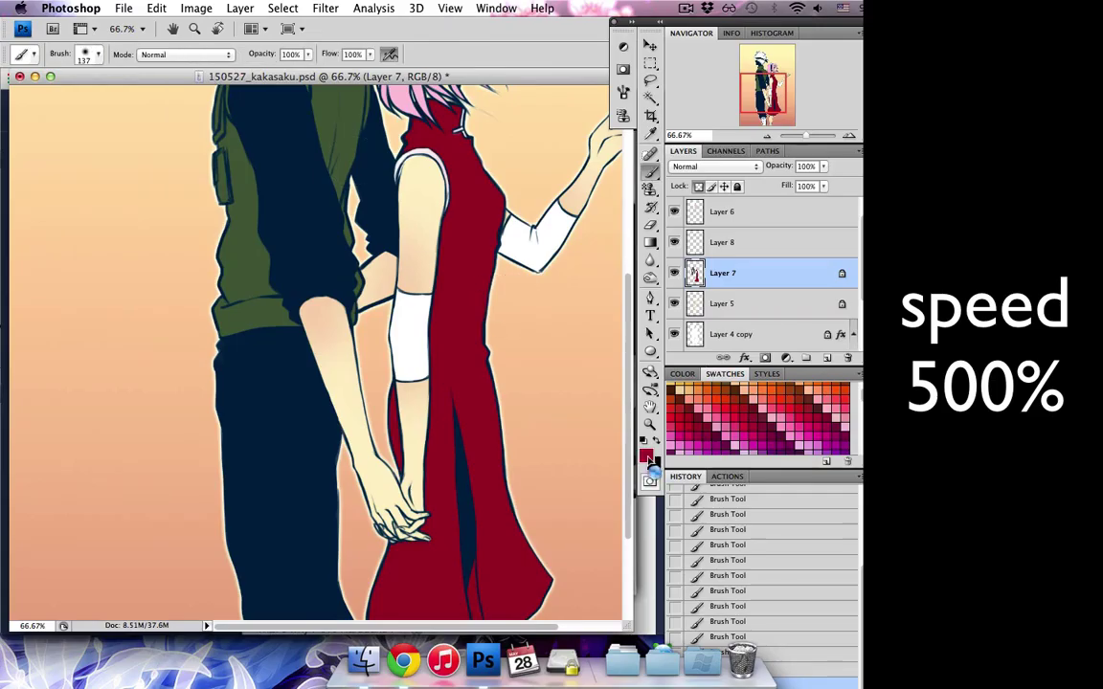
click(93, 55)
drag(48, 81, 105, 82)
drag(445, 182, 487, 483)
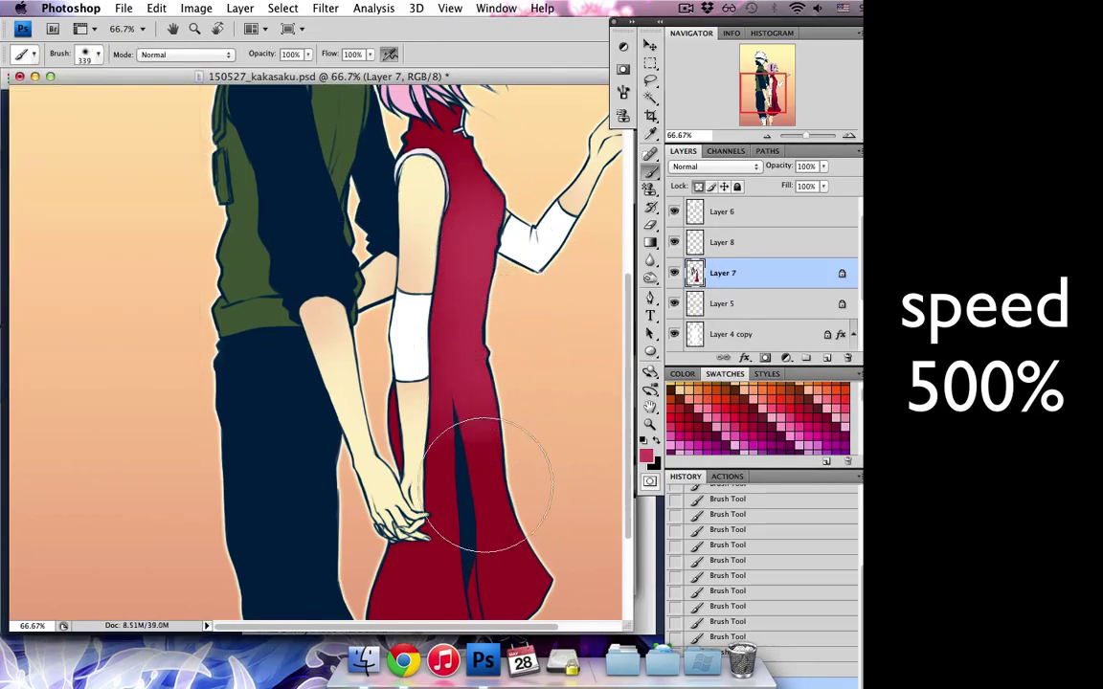
drag(525, 153, 500, 514)
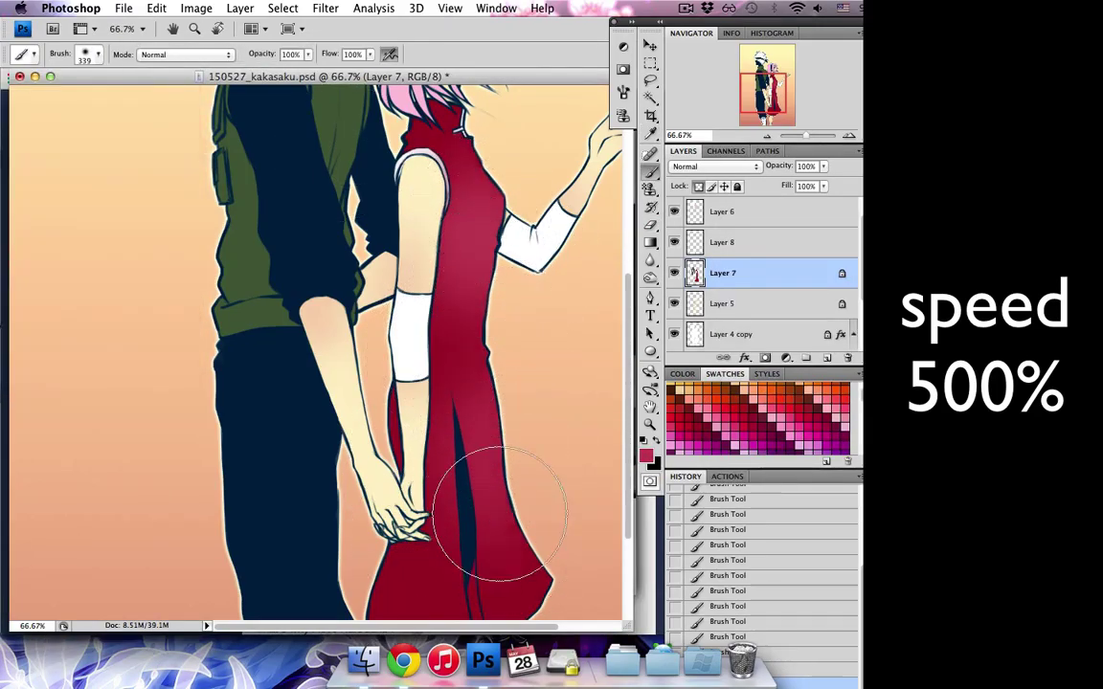
scroll(500, 514, down, 5)
- Add hem detail to the dress with a small brush
click(93, 54)
click(19, 168)
drag(369, 466, 494, 491)
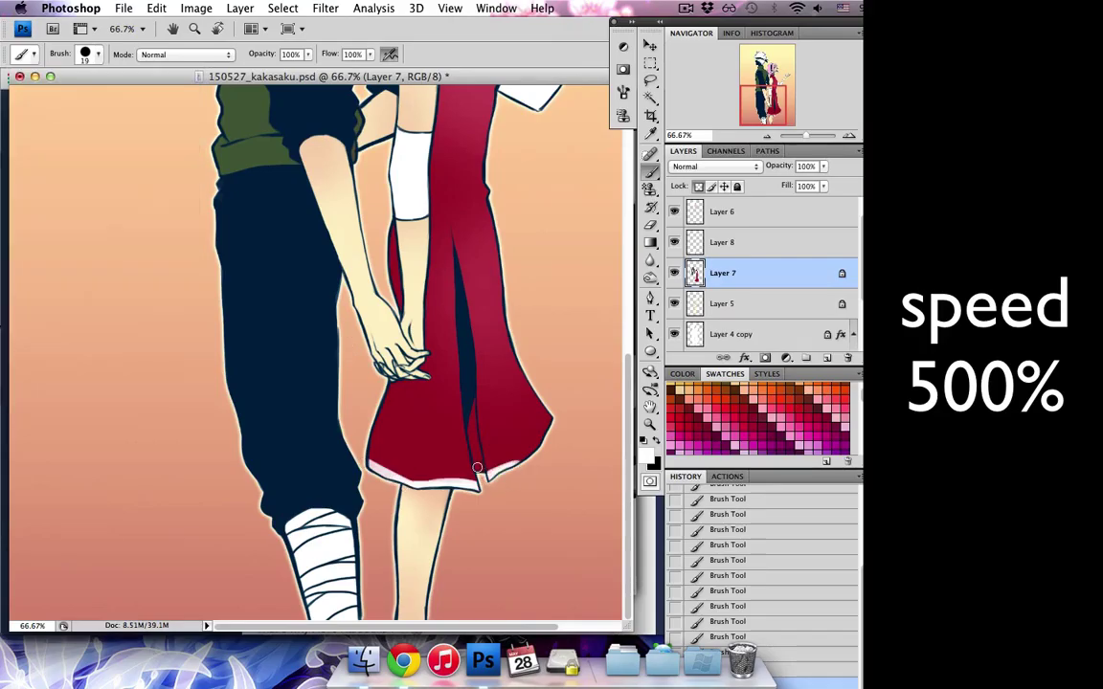
scroll(529, 453, up, 8)
scroll(415, 318, up, 1)
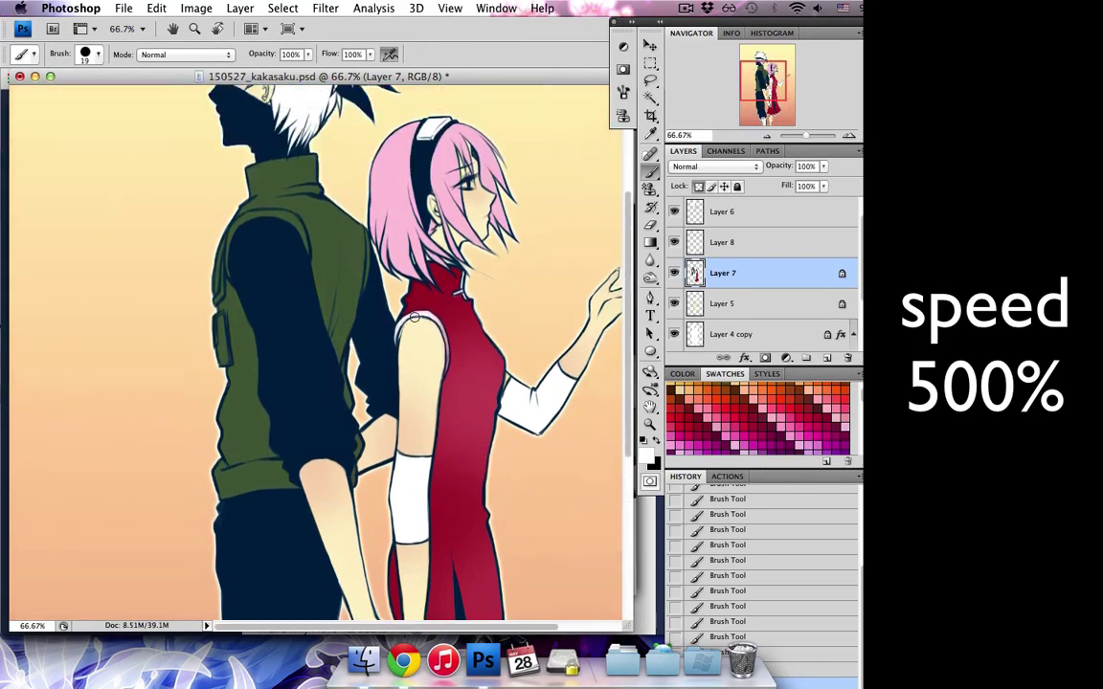
scroll(316, 344, down, 2)
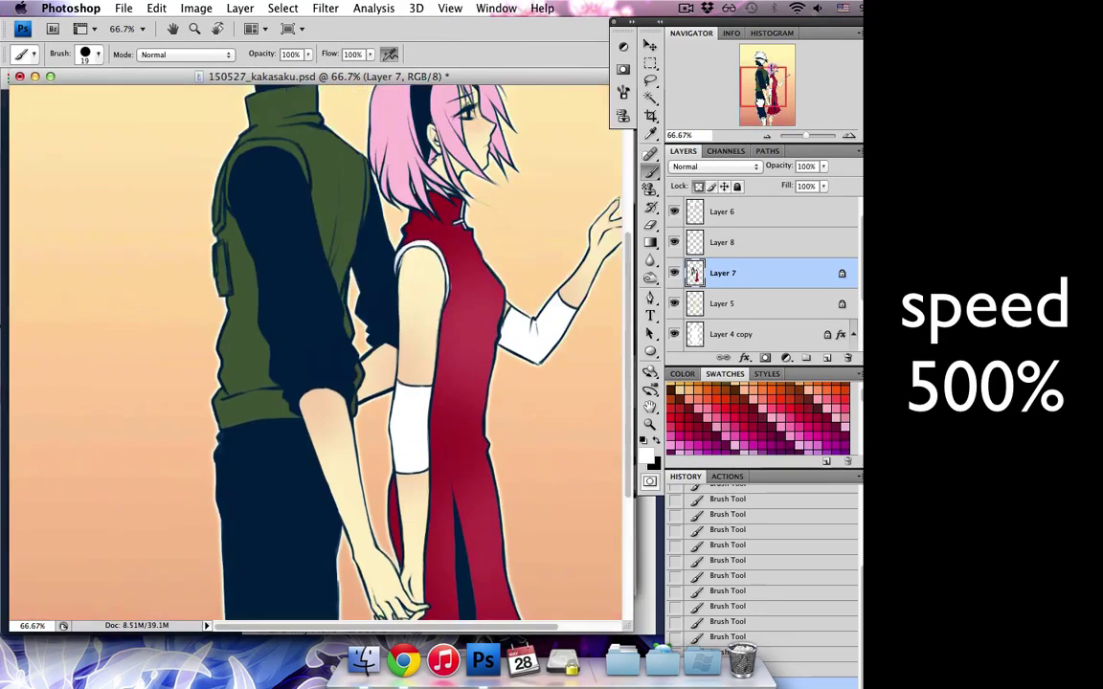
- Sample the vest green and paint lighter-green shading across the vest with a large soft brush
alt+click(287, 287)
click(93, 55)
click(19, 168)
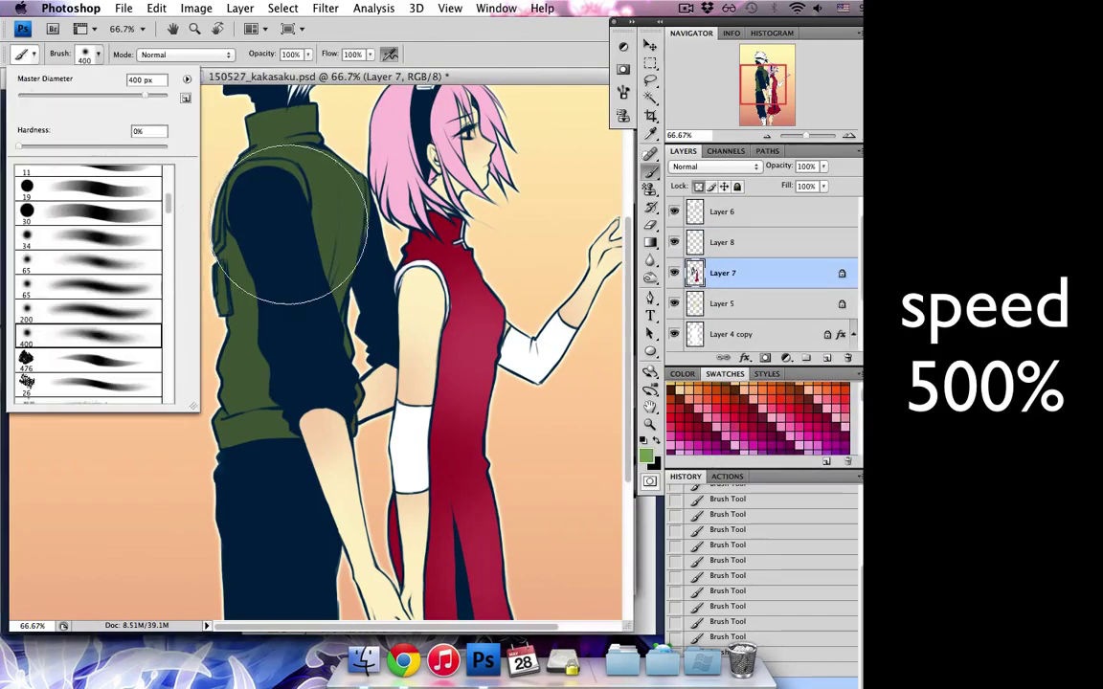
key(Return)
drag(320, 234, 288, 316)
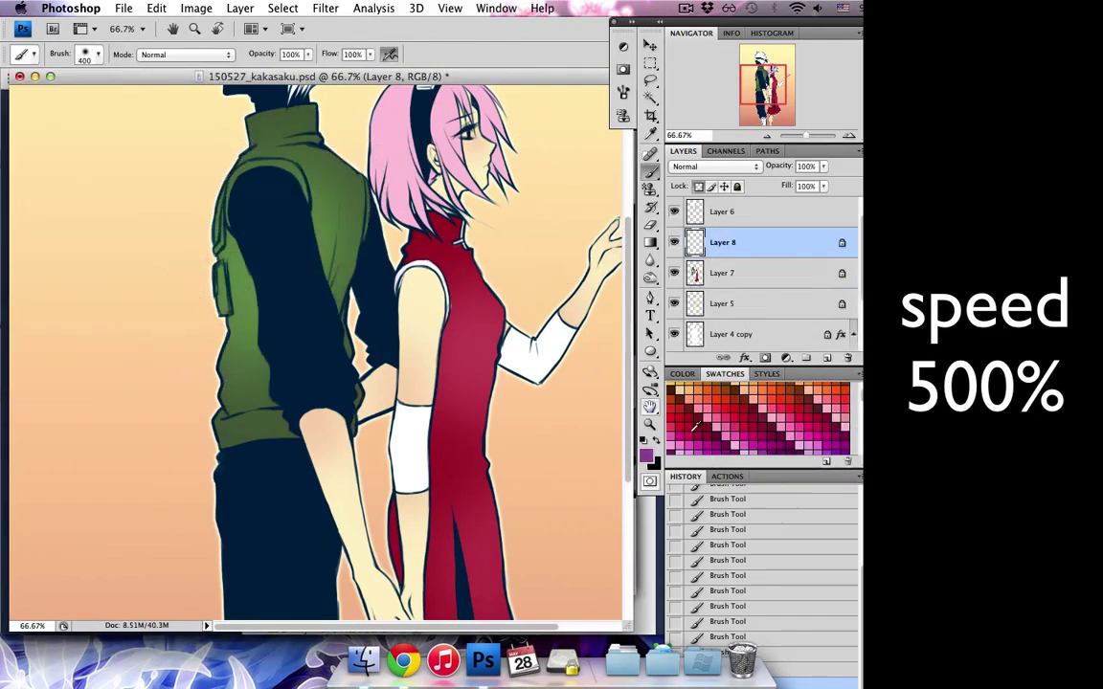
- Shade the white sleeve on the girl's raised arm in light pink
click(687, 409)
click(91, 54)
key(Return)
drag(517, 359, 581, 292)
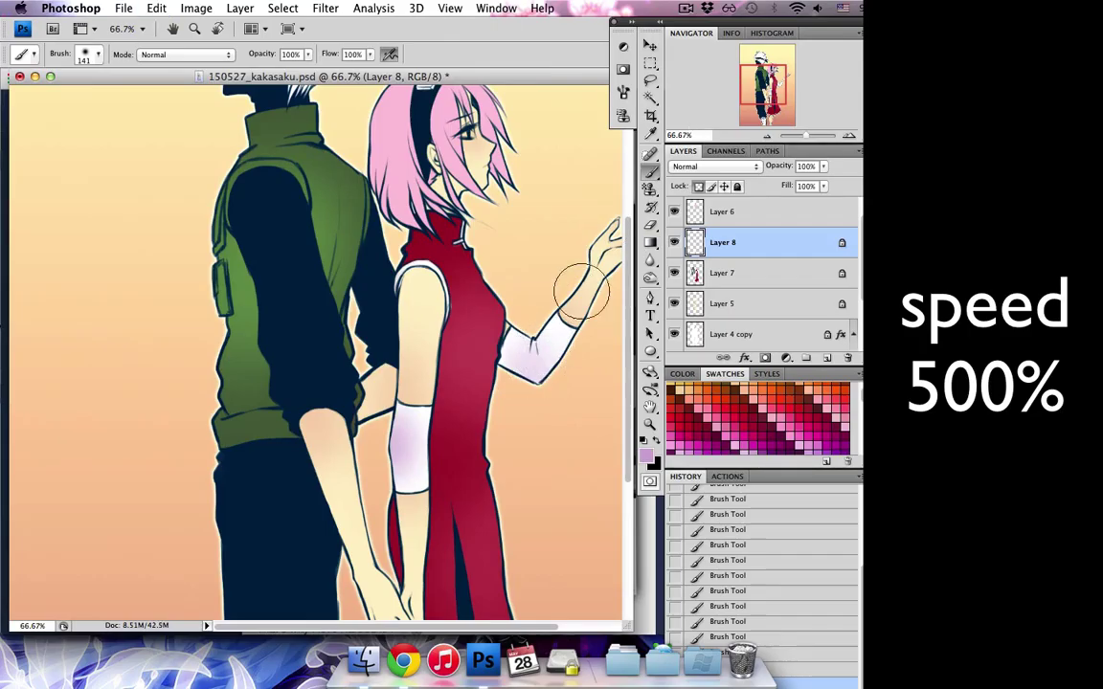
mouse_move(770, 86)
mouse_down()
mouse_move(769, 107)
mouse_move(733, 76)
mouse_up()
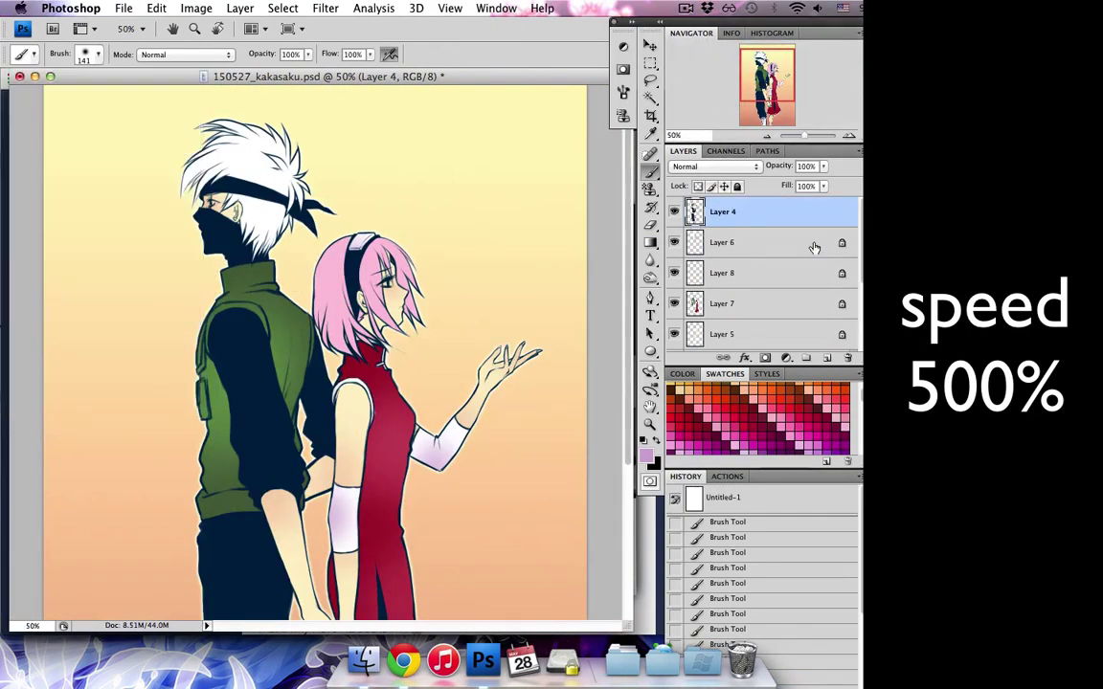
- Choose a scattered petal brush, add a new layer, and try a petal stroke, undoing it
click(91, 55)
scroll(170, 349, down, 5)
double_click(86, 306)
click(728, 335)
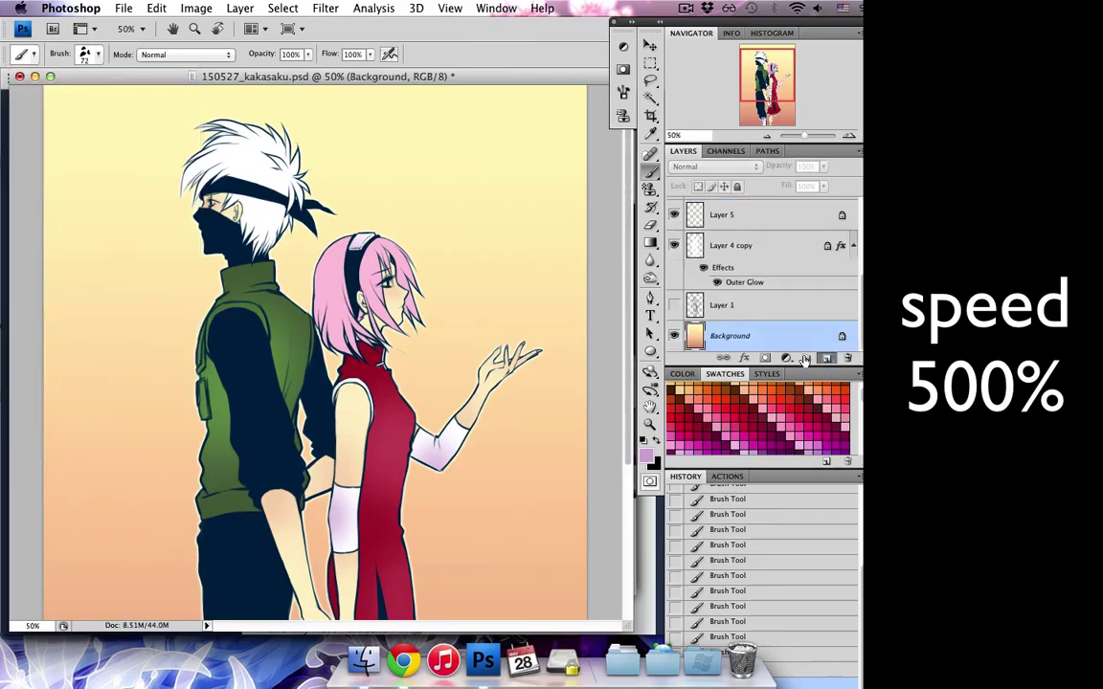
click(827, 358)
mouse_move(565, 230)
mouse_down()
mouse_move(498, 330)
mouse_move(63, 517)
mouse_up()
key(ctrl+z)
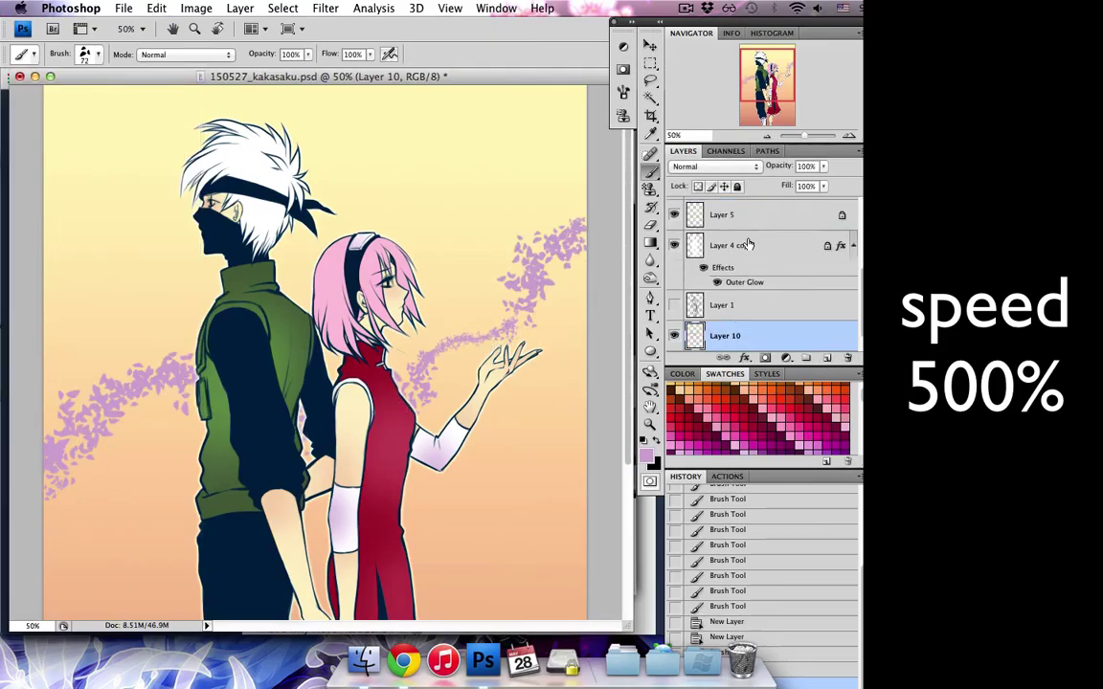
- Recolour the petals with a pink-to-magenta gradient
key(g)
click(108, 55)
click(116, 94)
drag(526, 229, 86, 432)
- Add an outline Stroke layer style to the petal layer
double_click(777, 337)
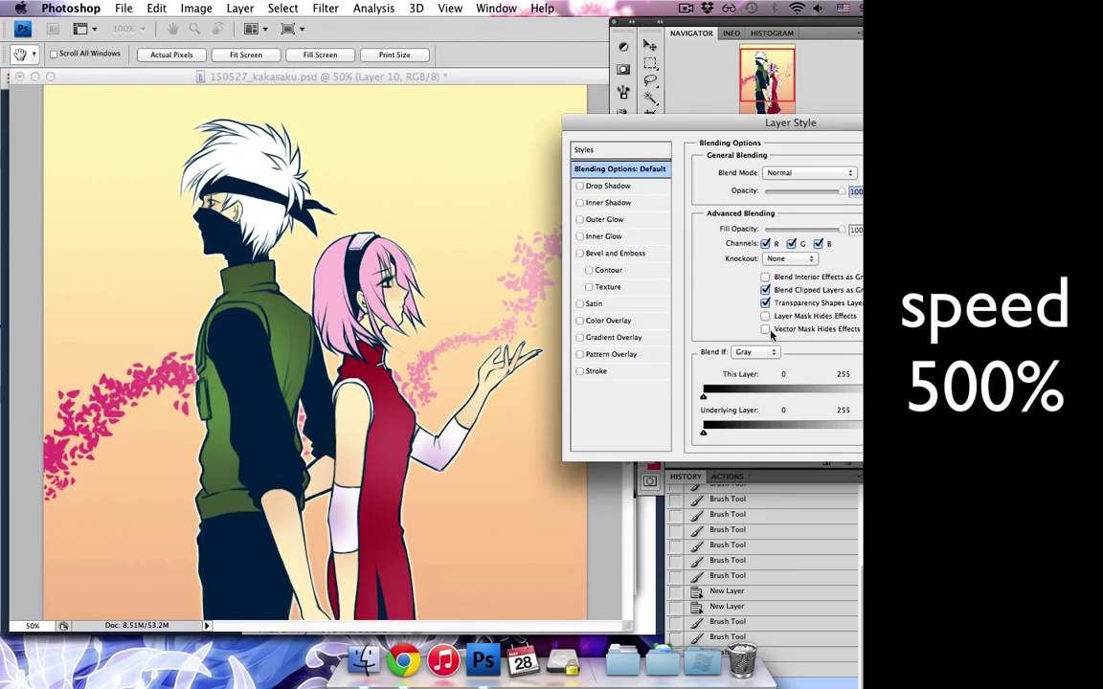
click(594, 371)
key(Return)
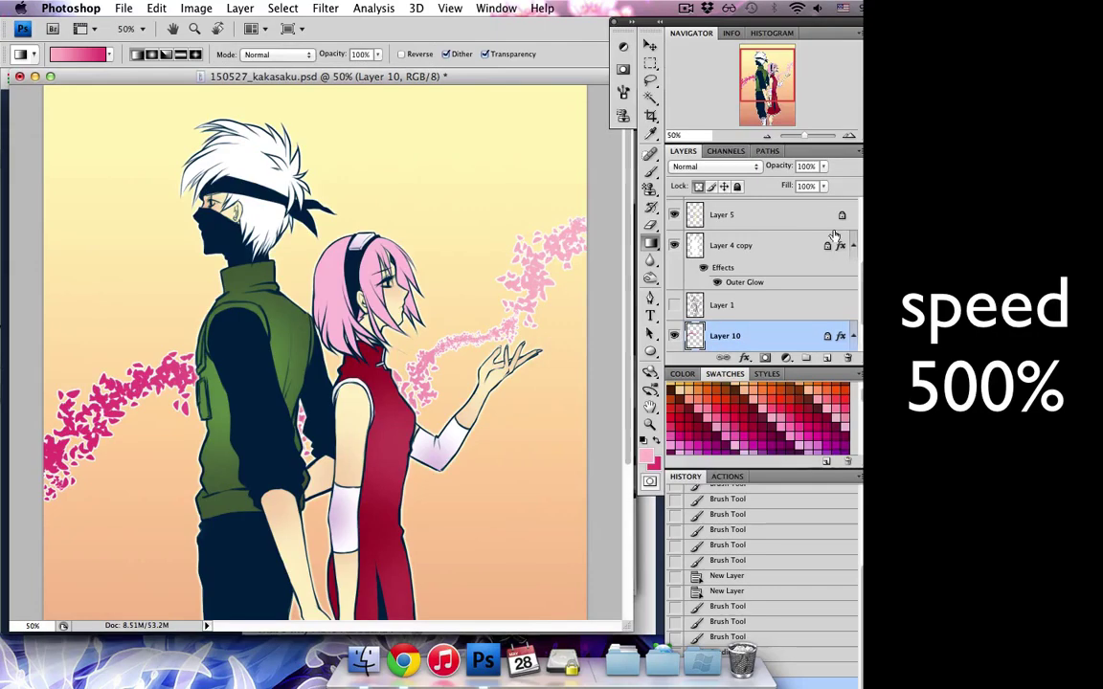
- Adjust the petal brush scattering and paint a petal trail from upper right to the left edge
key(b)
click(623, 91)
click(384, 94)
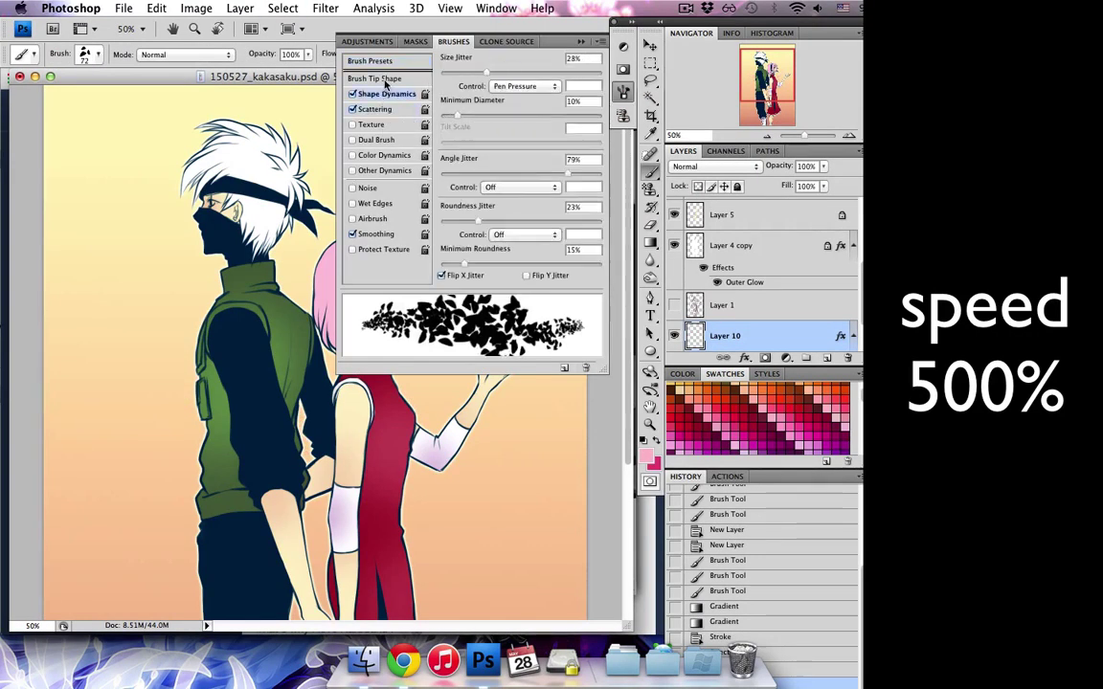
key(F5)
mouse_move(574, 201)
mouse_down()
mouse_move(460, 368)
mouse_move(33, 409)
mouse_up()
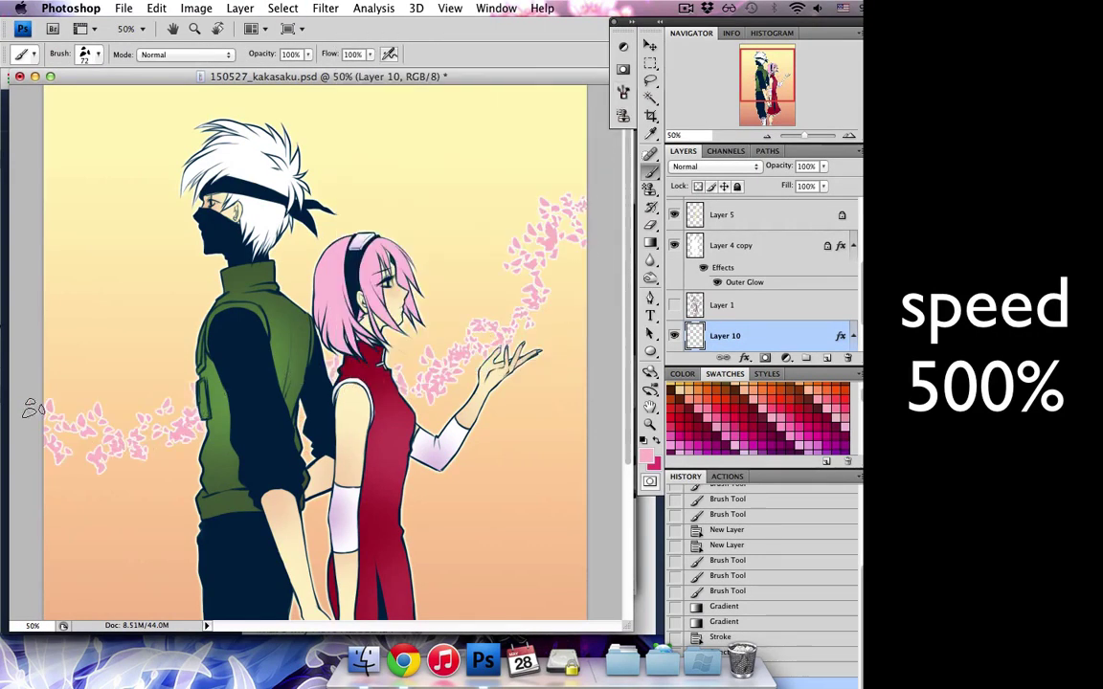
key(super+minus)
scroll(756, 287, down, 3)
click(728, 335)
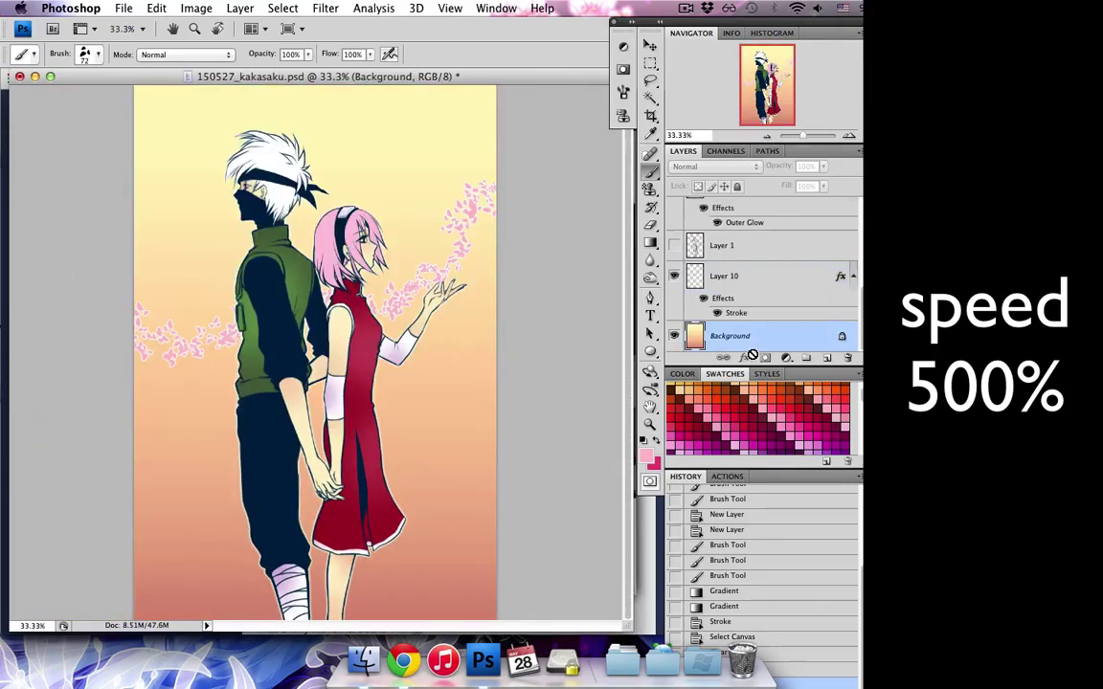
- Convert the background to Layer 0 and mask it to an inset rectangle with transparent margins
double_click(722, 335)
key(Return)
click(765, 357)
key(m)
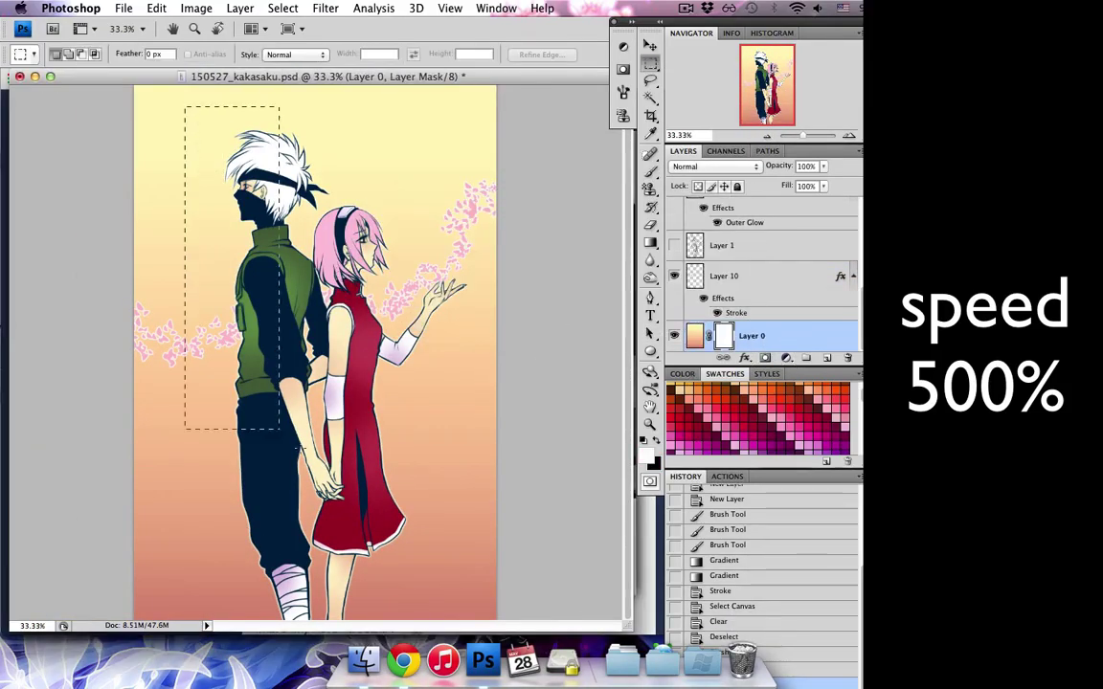
click(282, 8)
click(282, 69)
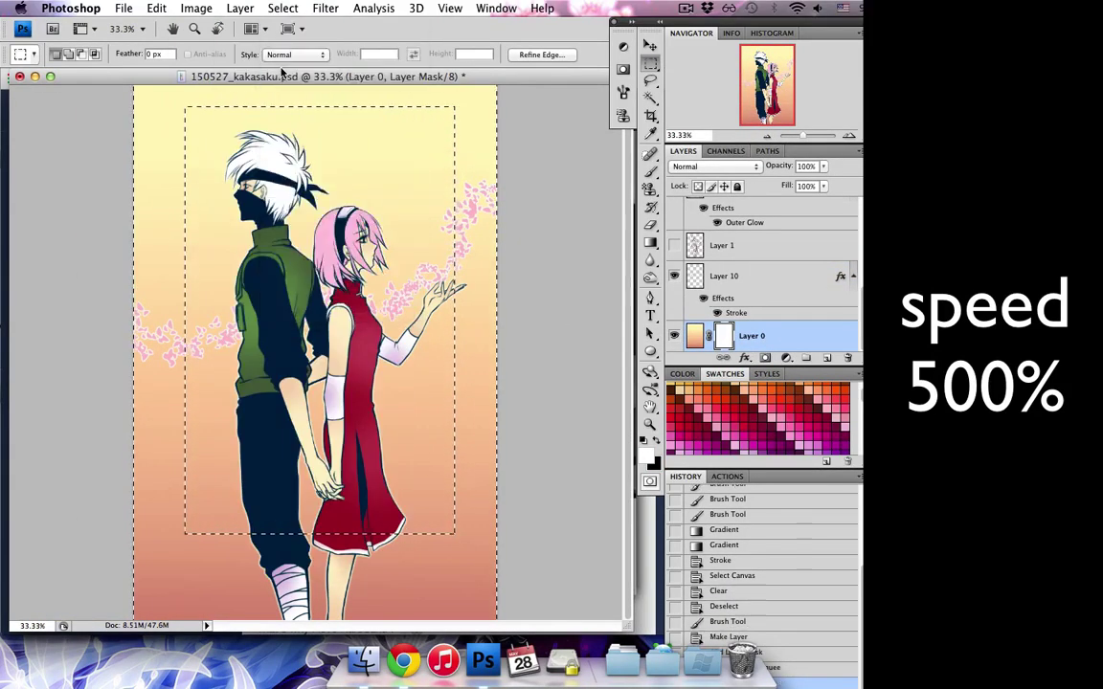
key(Delete)
key(super+d)
drag(725, 335, 847, 357)
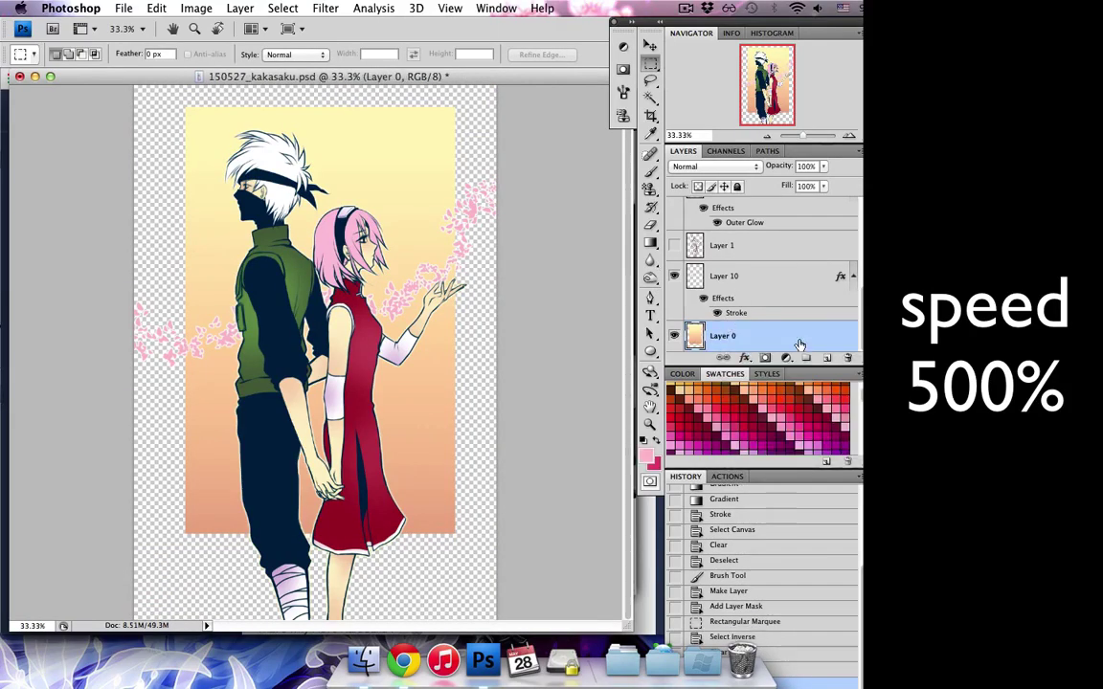
- Outline the framed backdrop with a white Stroke and add an empty layer on top
double_click(732, 313)
click(736, 274)
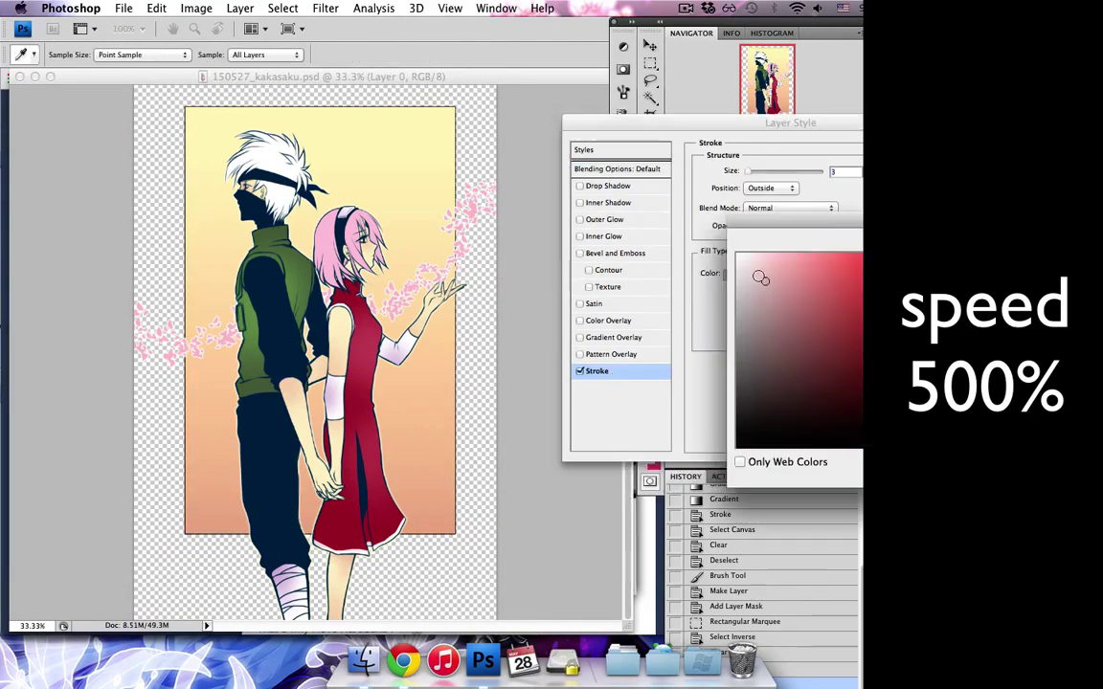
key(Return)
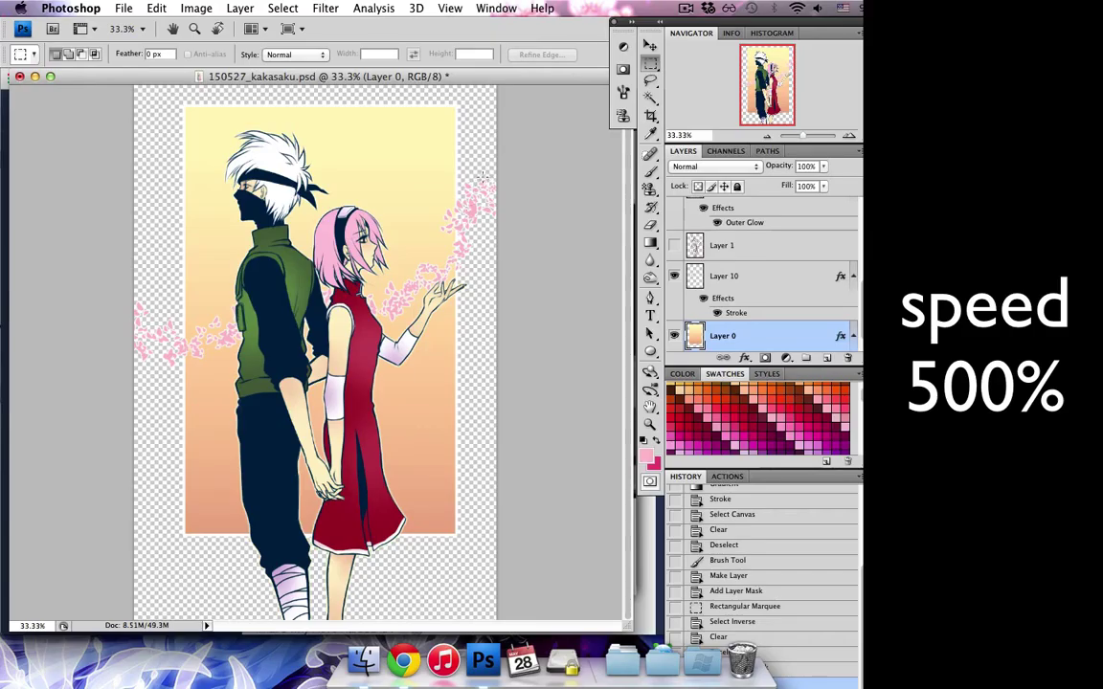
key(ctrl+shift+alt+n)
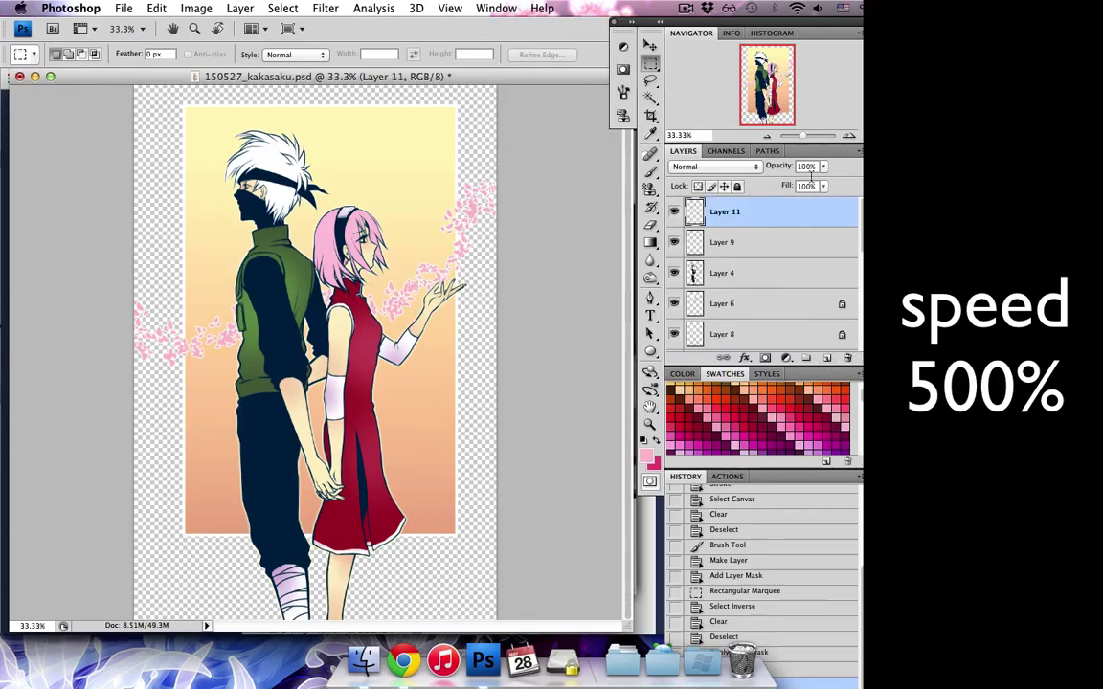
key(ctrl+plus)
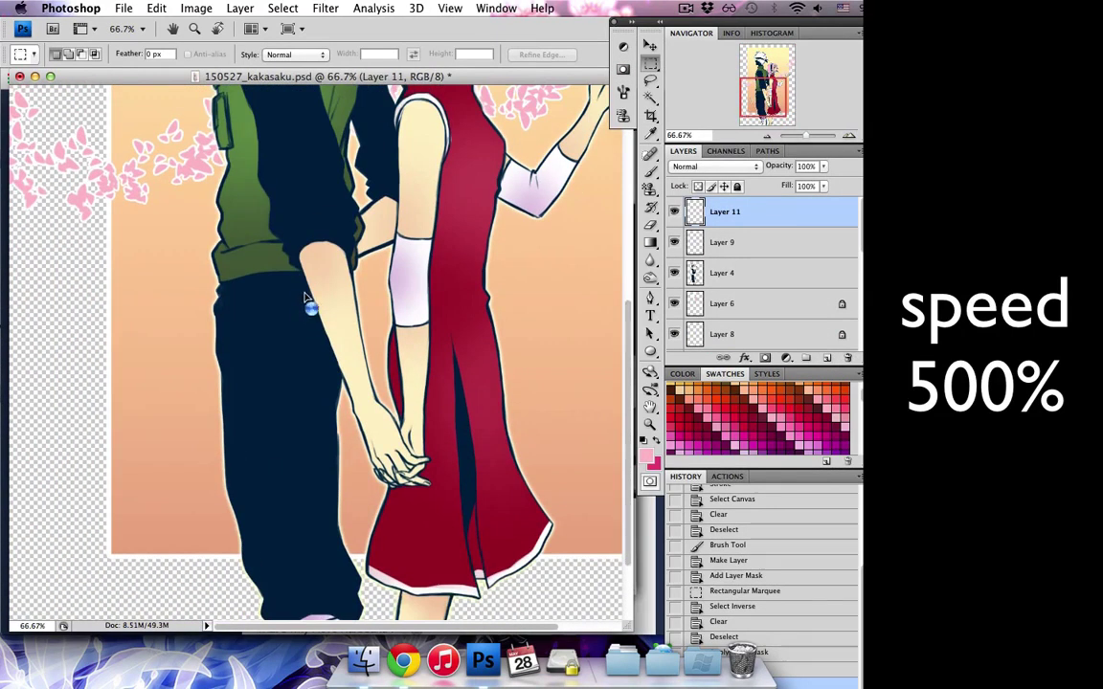
- Place white 60 pt watermark text across the figures' waists
key(t)
click(301, 301)
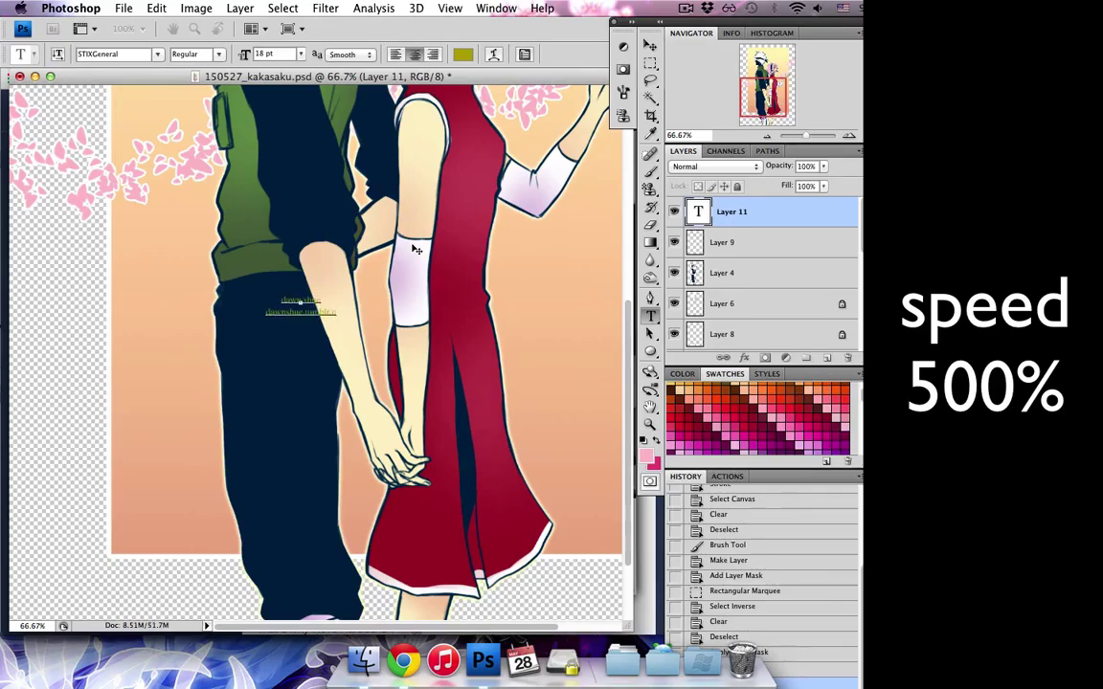
click(462, 54)
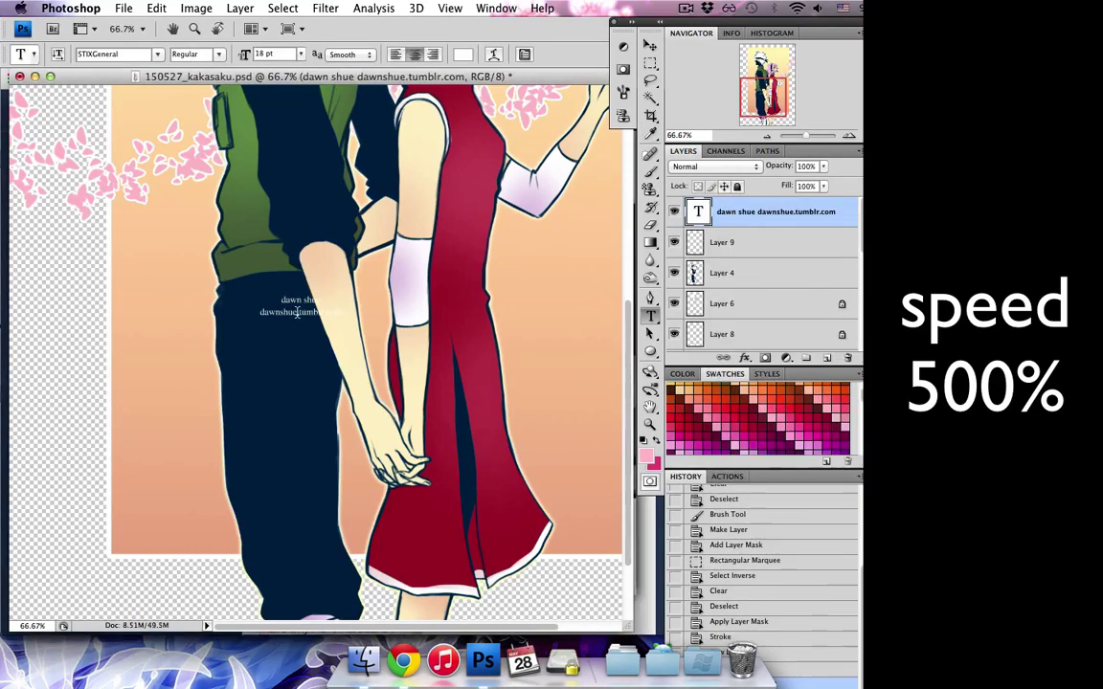
text(v-)
click(300, 54)
click(273, 209)
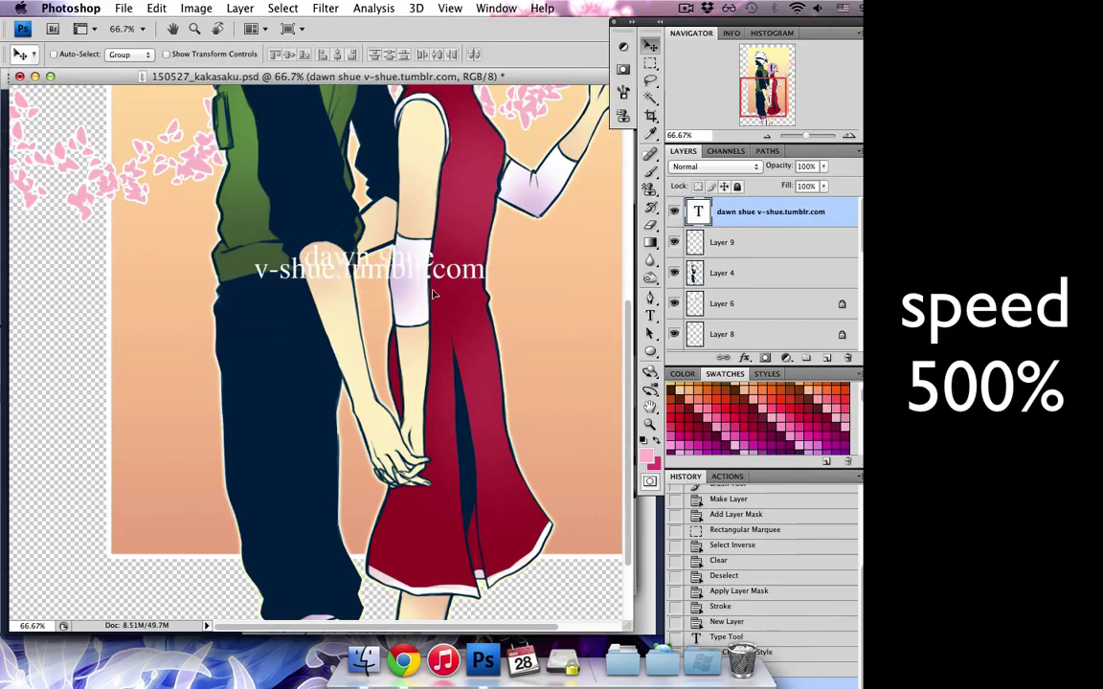
- Set the watermark's leading to 30 pt and nudge it slightly right and down
click(493, 54)
click(603, 154)
click(586, 273)
click(590, 115)
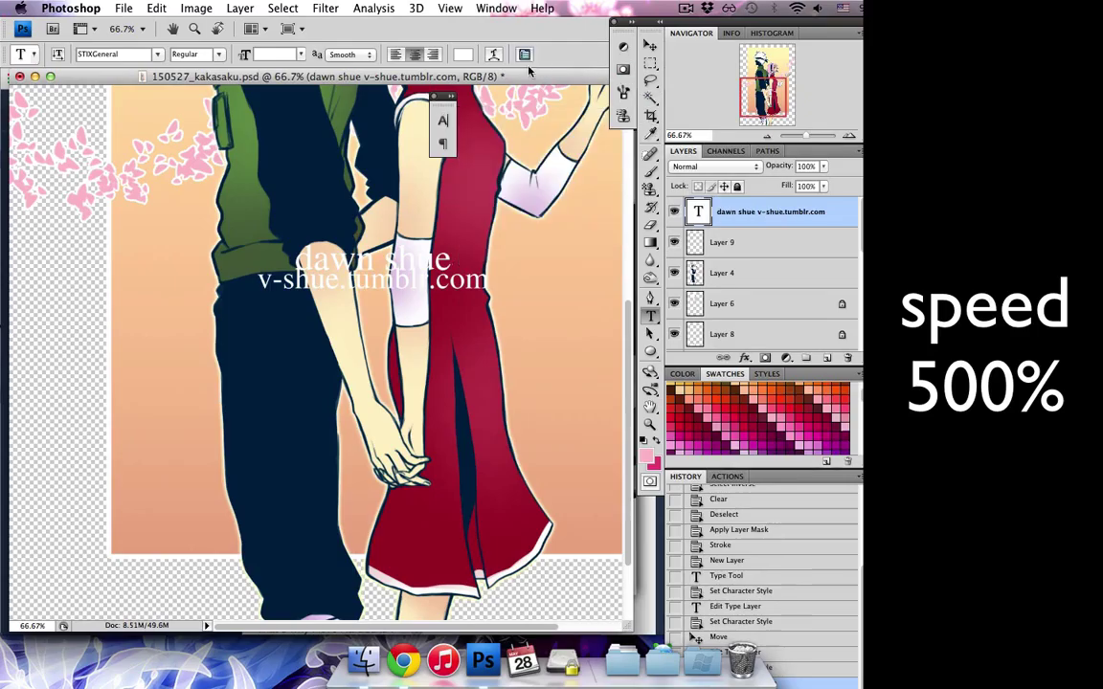
key(v)
drag(441, 288, 460, 294)
double_click(832, 211)
- Give the watermark a dark outline, Color Dodge blending and 56% fill
click(590, 445)
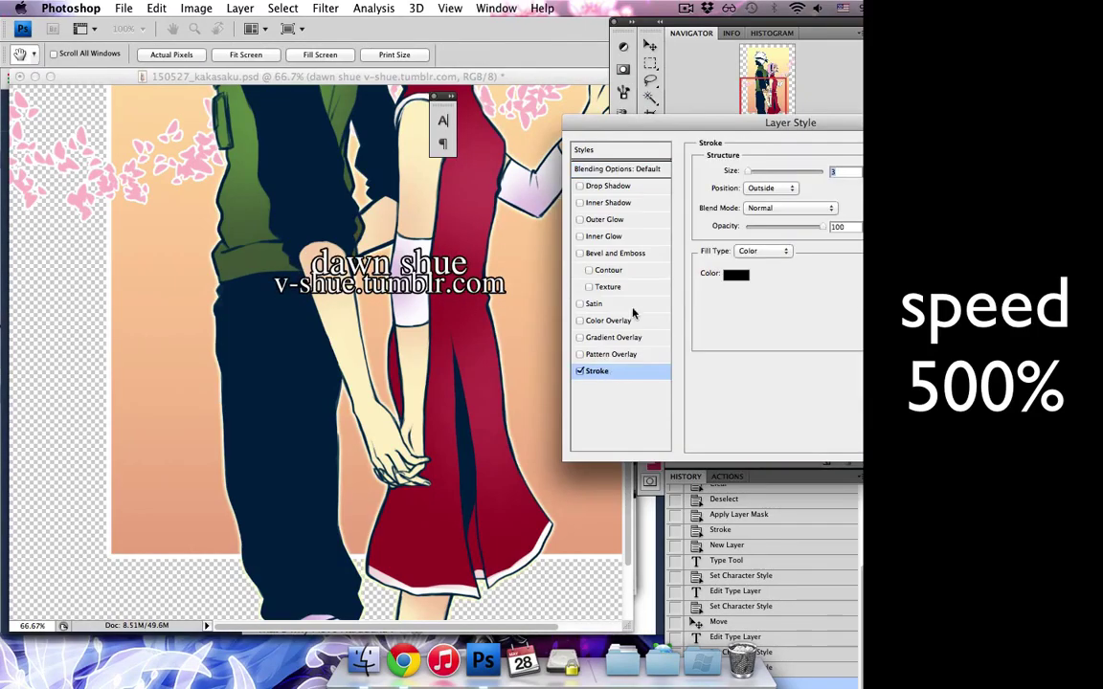
click(733, 443)
click(752, 134)
key(v)
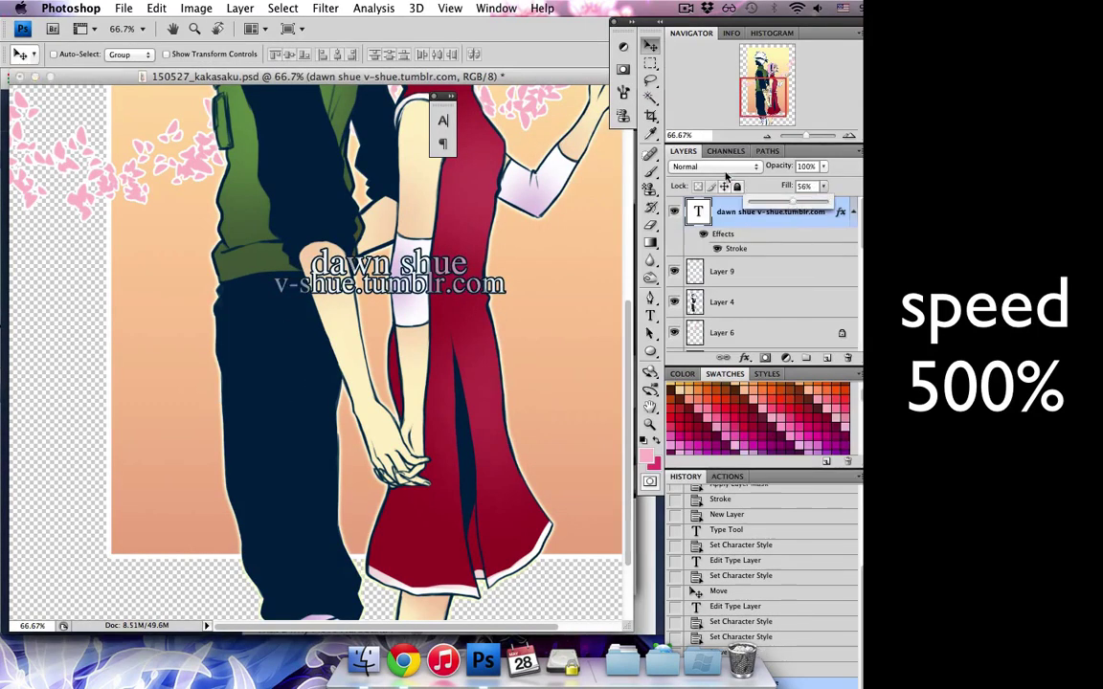
click(715, 166)
click(767, 136)
- Widen the watermark's dark outline stroke
double_click(736, 248)
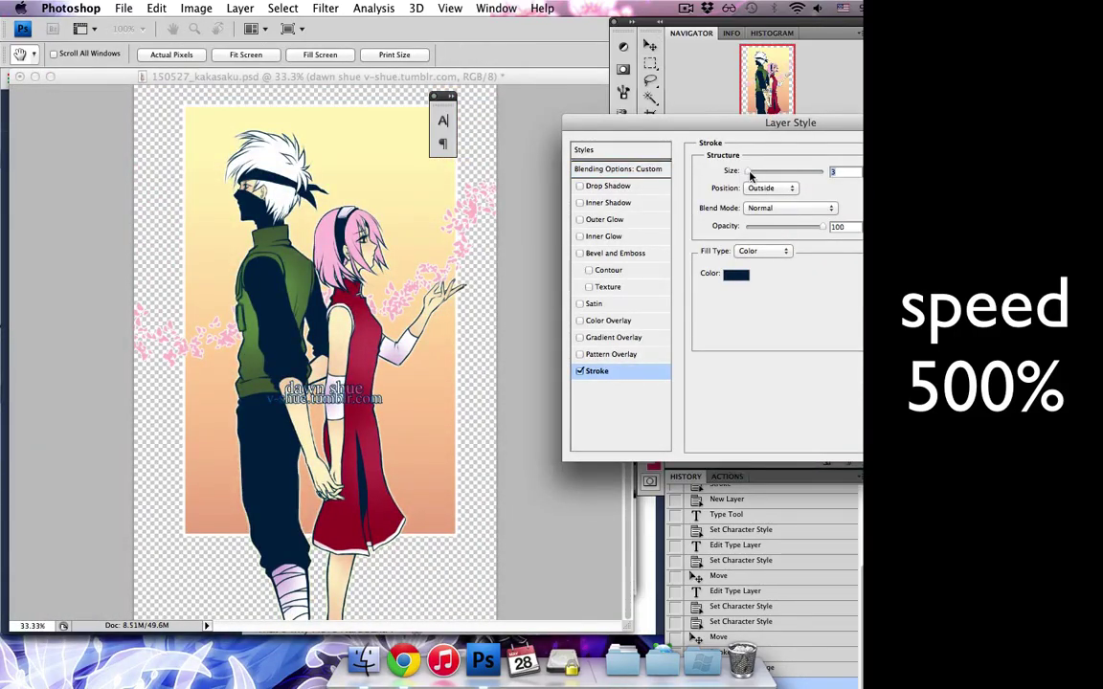
key(Return)
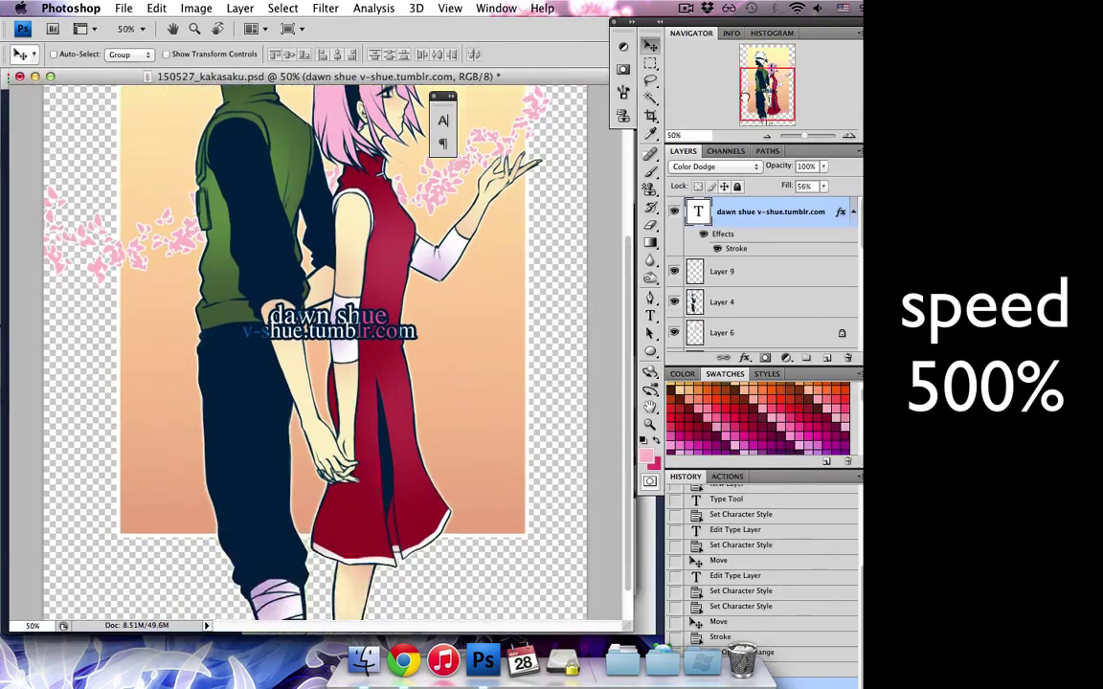
double_click(738, 246)
click(597, 371)
drag(751, 171, 766, 171)
key(Return)
- Make the watermark's second line bold
key(t)
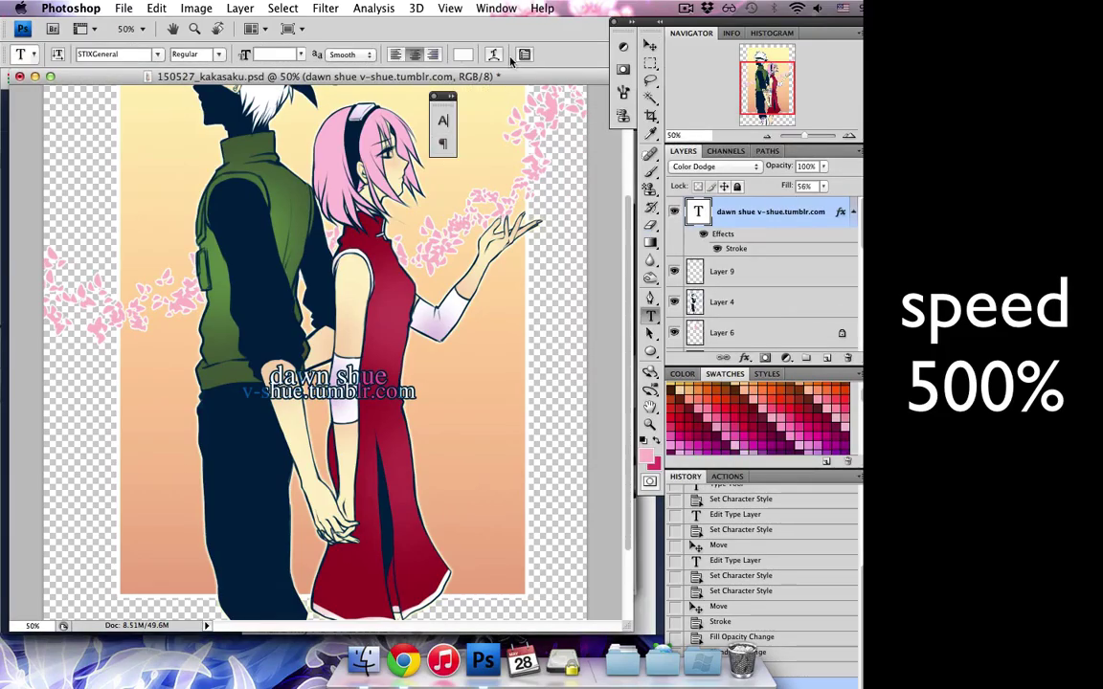
click(442, 120)
click(759, 233)
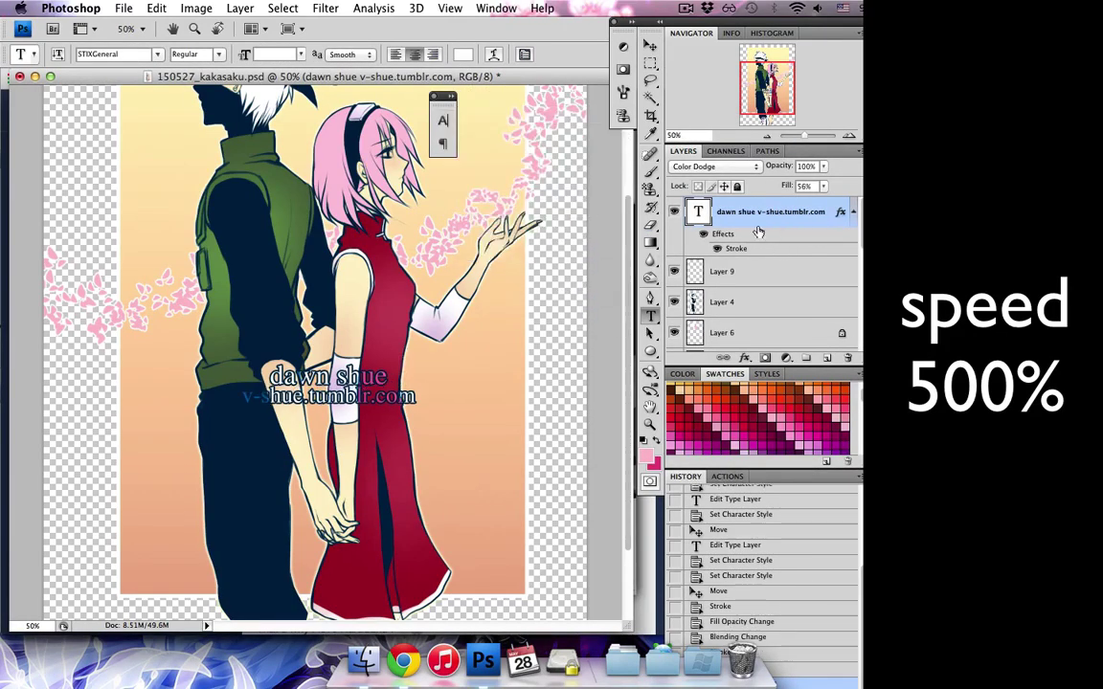
click(194, 53)
click(196, 81)
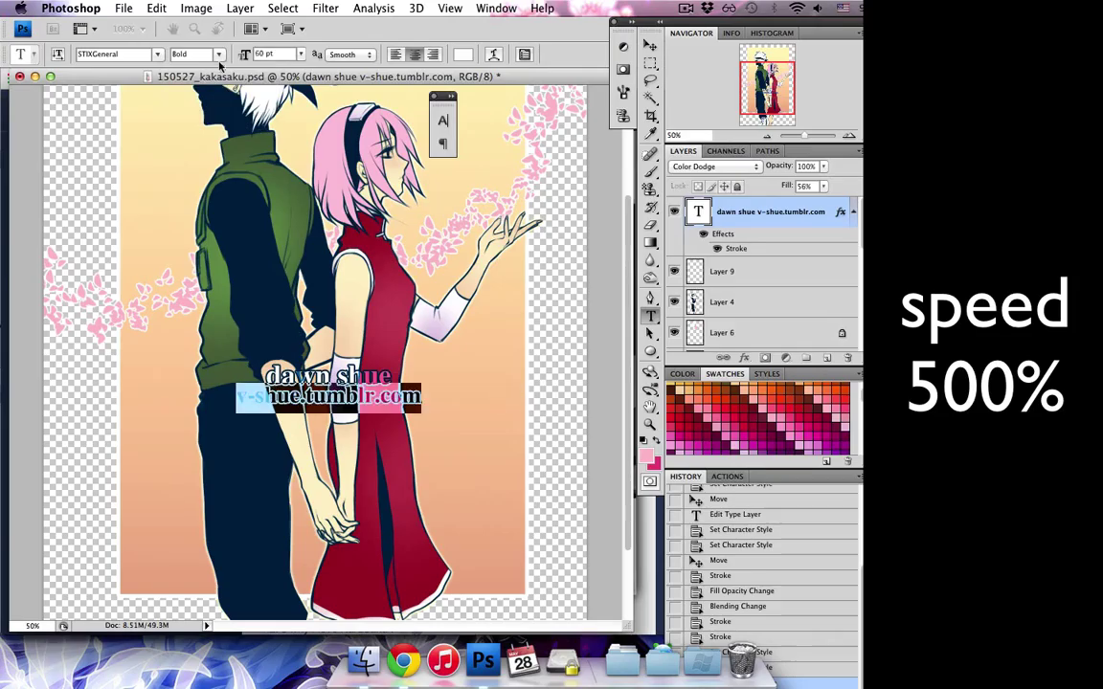
click(700, 219)
- Set the watermark blend to Linear Dodge (Add) and rasterize its type layer
click(463, 54)
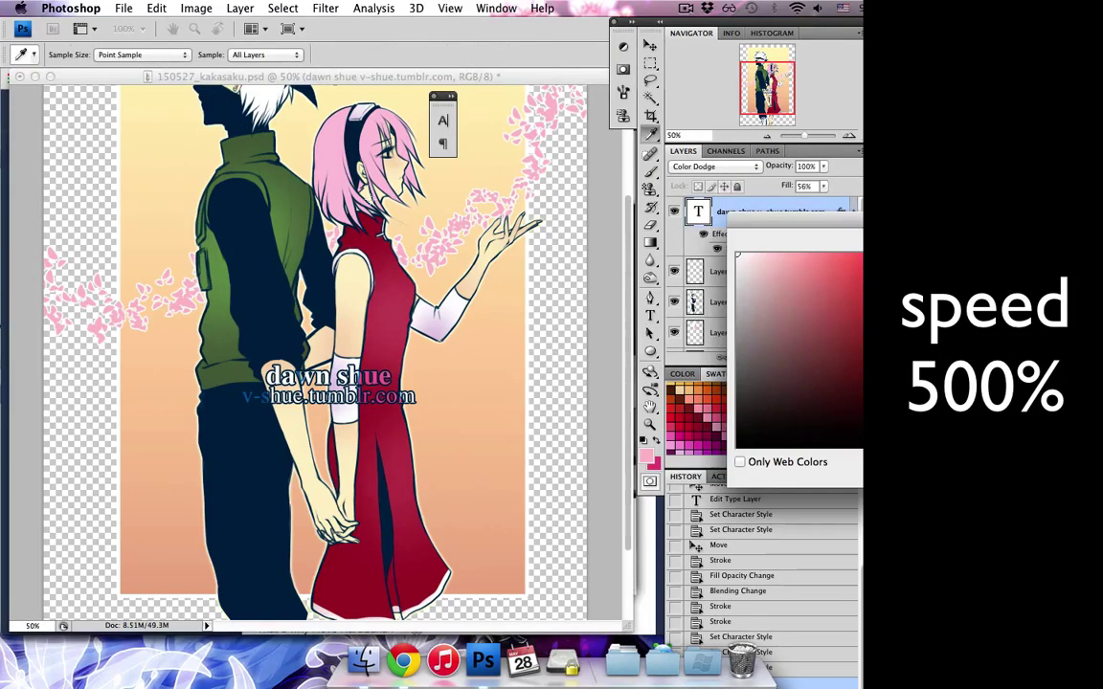
key(Return)
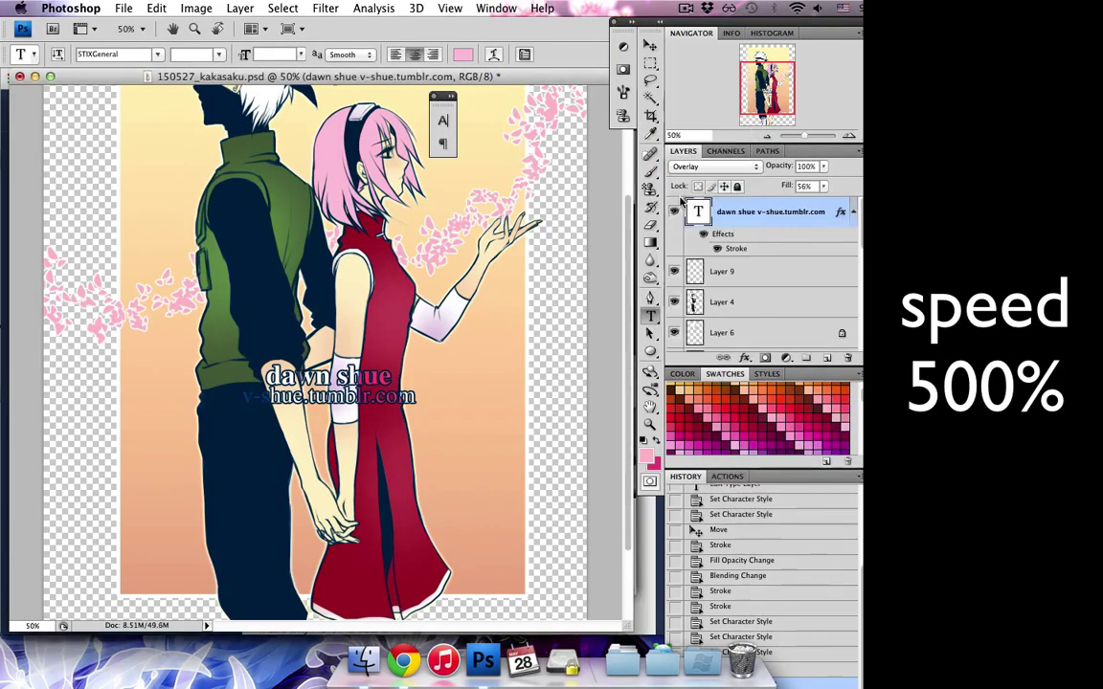
click(713, 167)
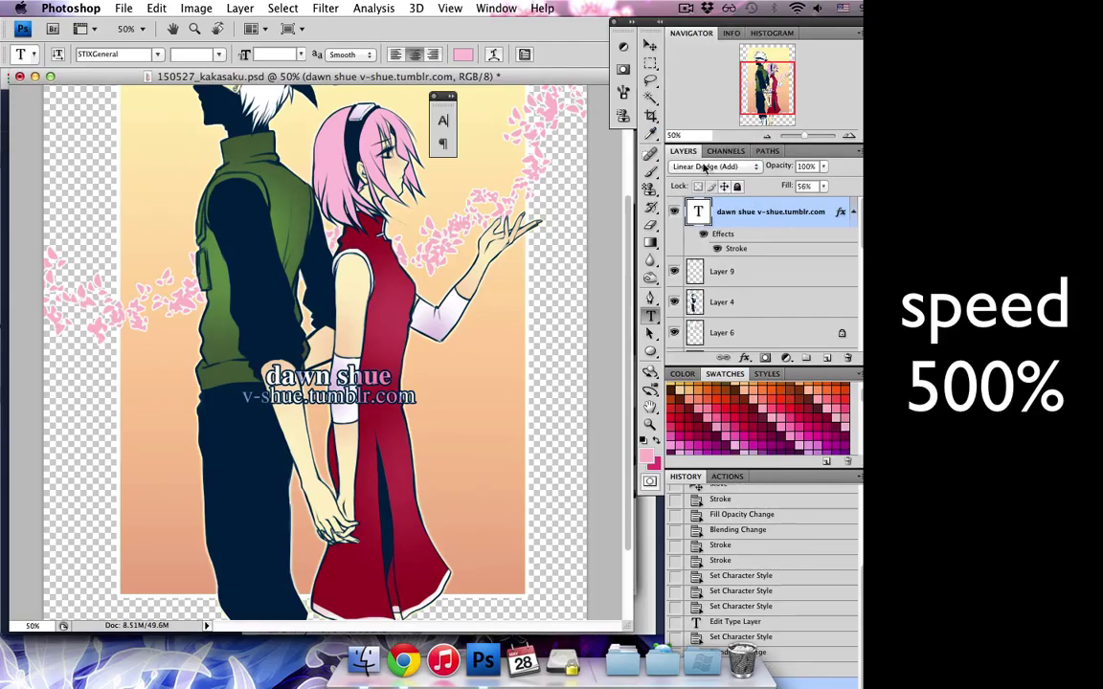
right_click(699, 220)
right_click(770, 212)
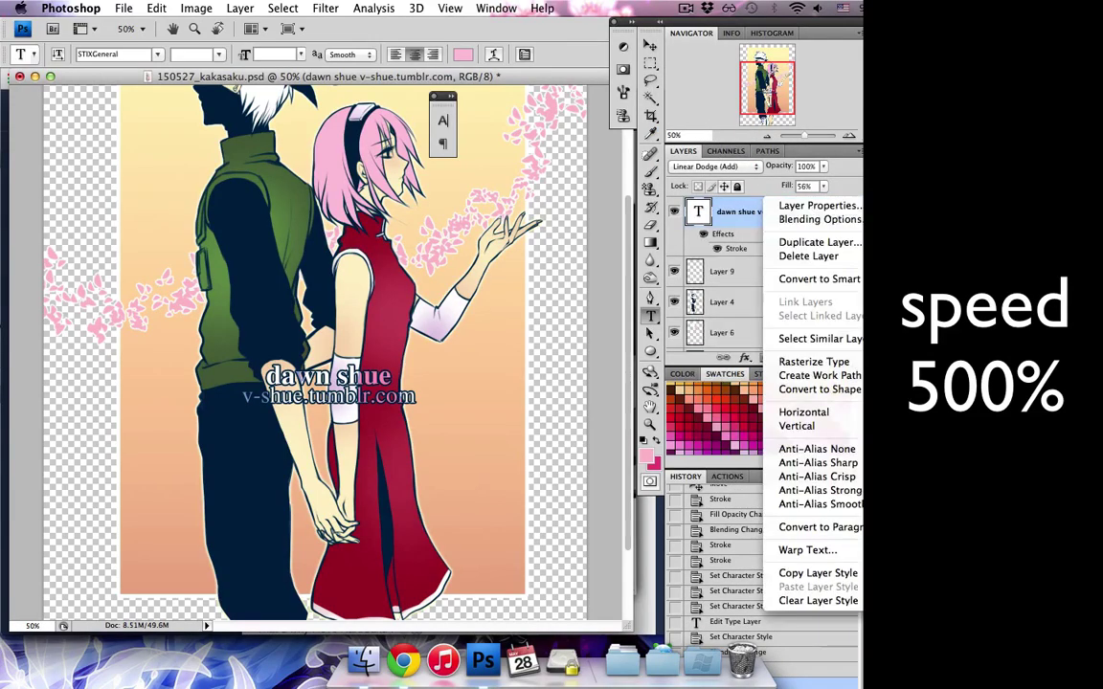
click(783, 431)
- Switch to the Brush tool with a small 5 px brush
key(b)
click(86, 54)
scroll(96, 288, up, 5)
click(93, 243)
key(Return)
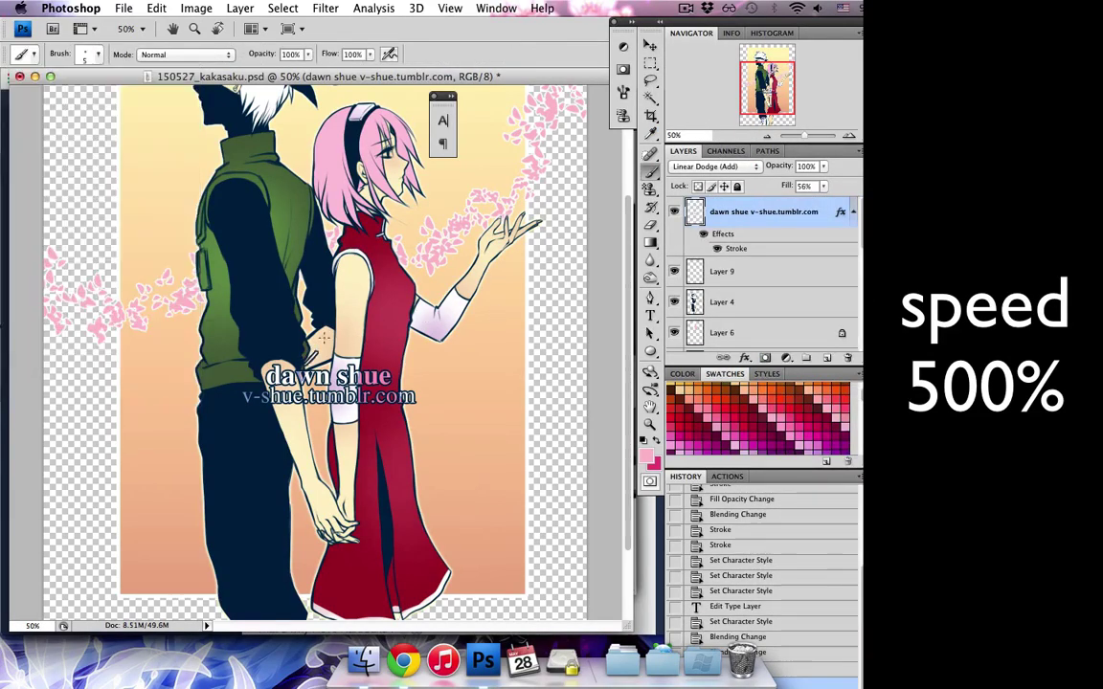
- Paint trial signature strokes near the watermark, undo one, and reposition them
mouse_move(321, 409)
mouse_down()
mouse_move(287, 429)
mouse_move(330, 421)
mouse_up()
key(v)
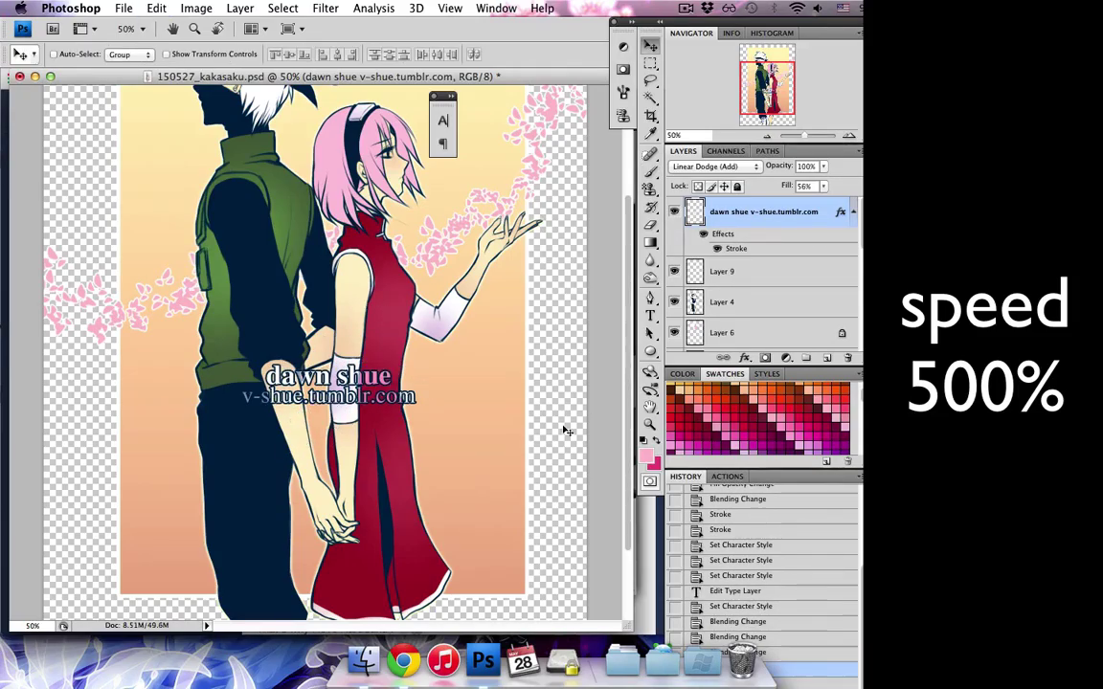
key(b)
drag(455, 458, 477, 392)
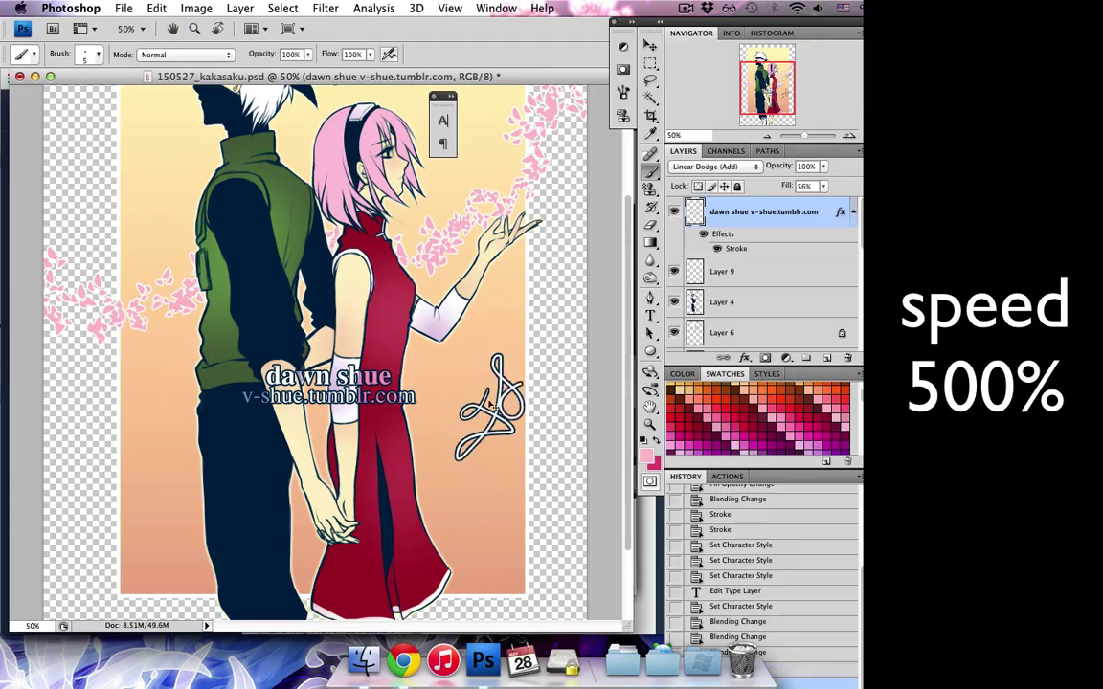
key(ctrl+z)
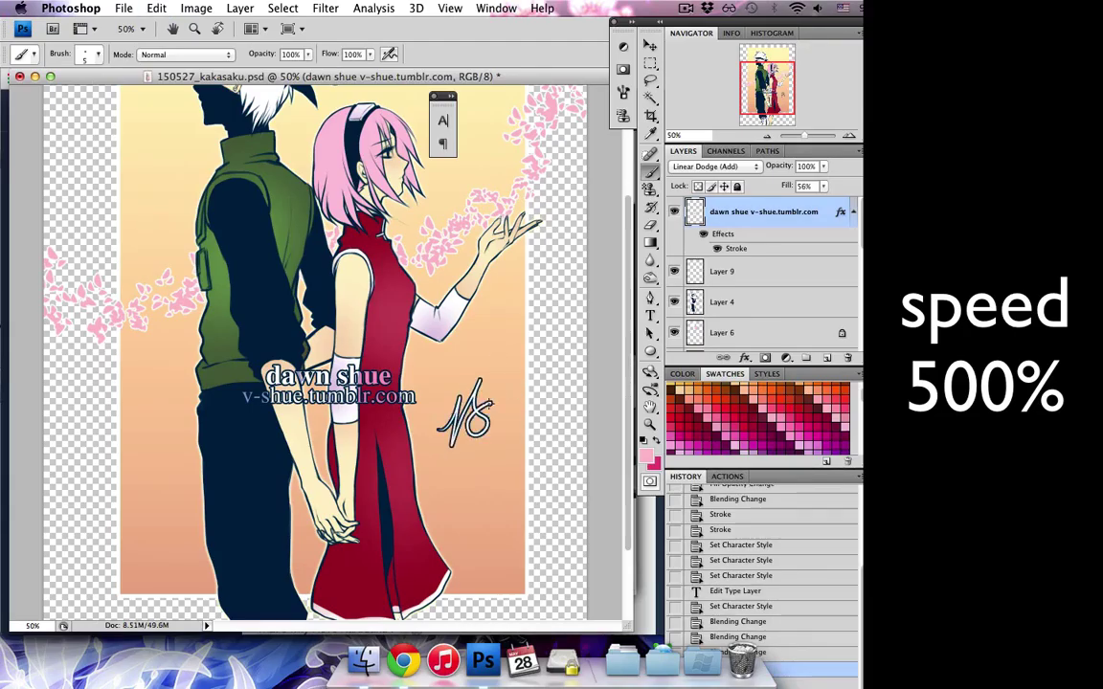
key(v)
mouse_move(497, 409)
mouse_down()
mouse_move(340, 419)
mouse_move(500, 398)
mouse_up()
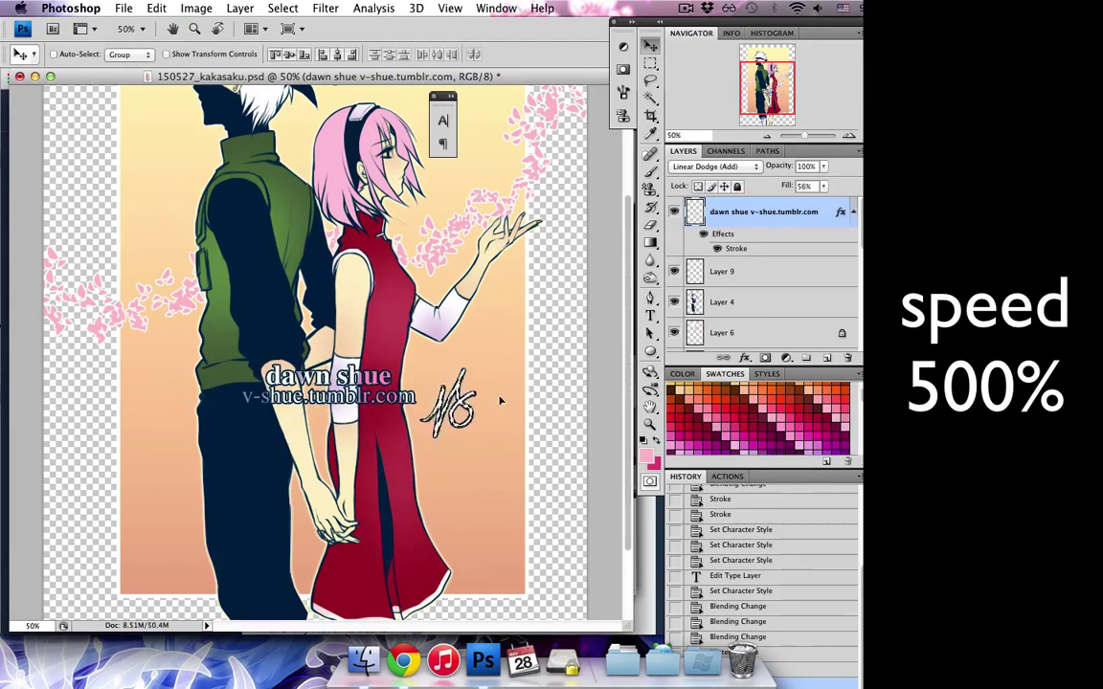
- Replace tumblr.com with deviantart.com in the watermark and rasterize it
key(t)
drag(415, 395, 308, 396)
text(deviantart.com)
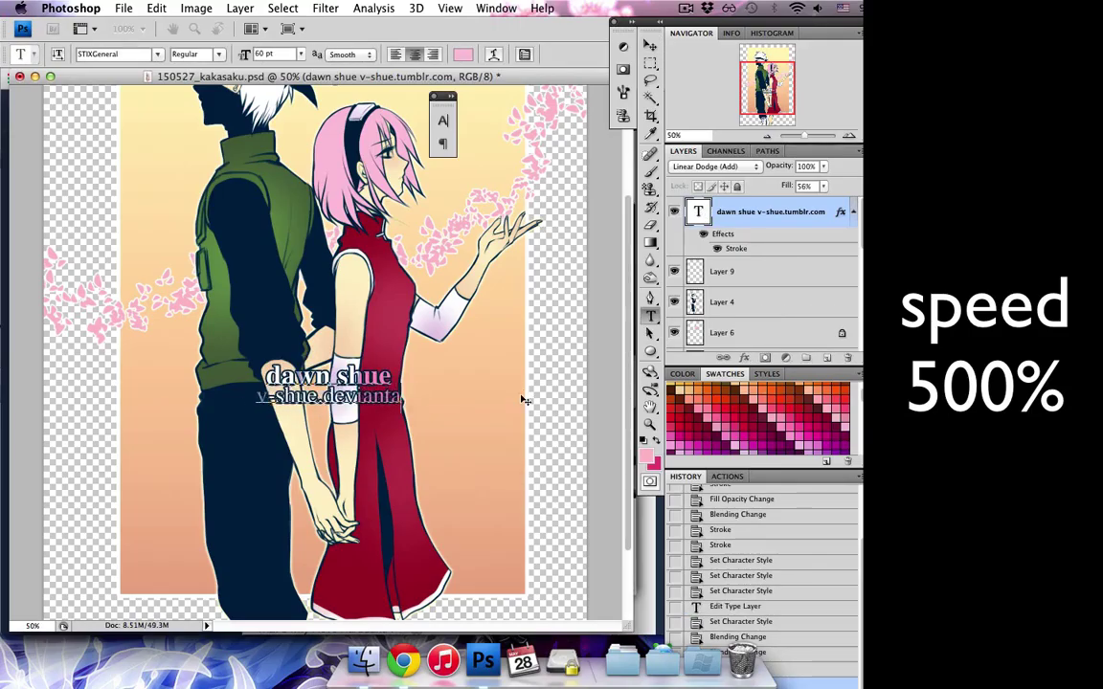
click(702, 211)
right_click(697, 218)
click(737, 438)
- Draw a signature with the 5 px brush and move it below the watermark
key(b)
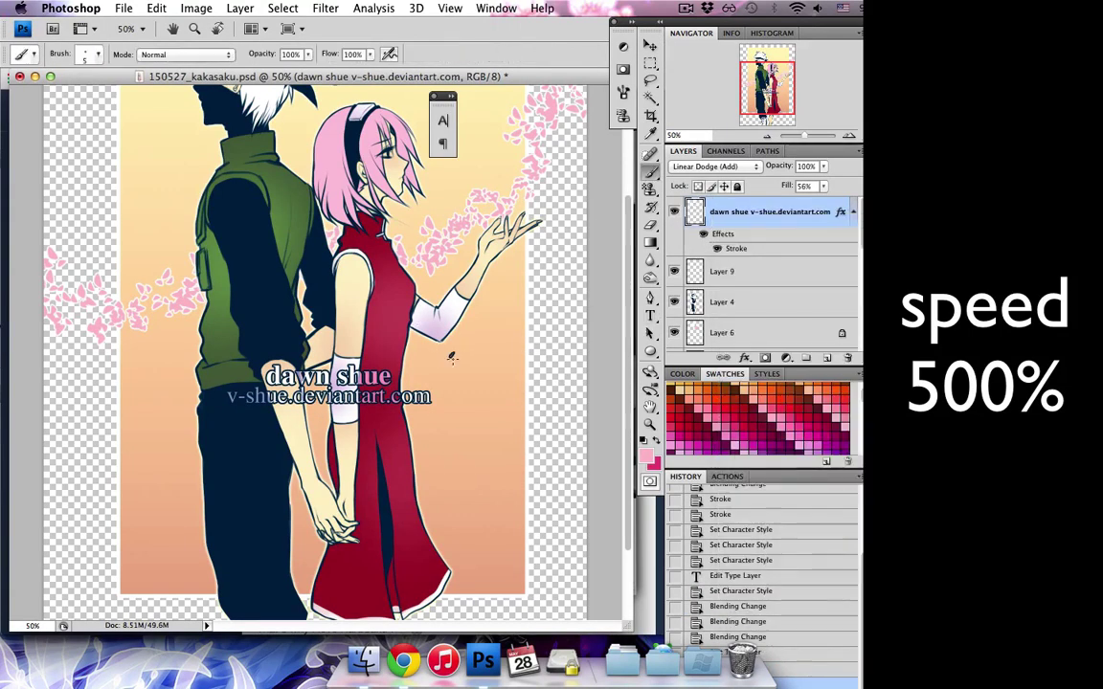
drag(457, 335, 470, 383)
drag(493, 330, 464, 391)
key(l)
key(v)
drag(450, 316, 316, 411)
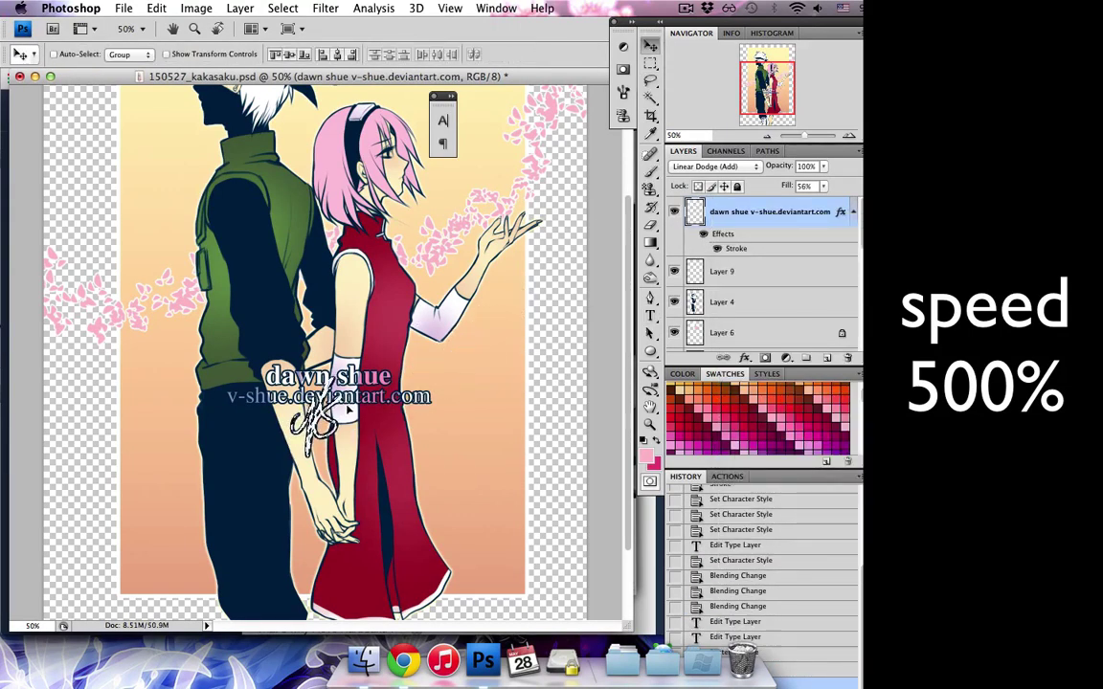
- Add a 'KakaSaku' text layer near the top in Zapfino
key(t)
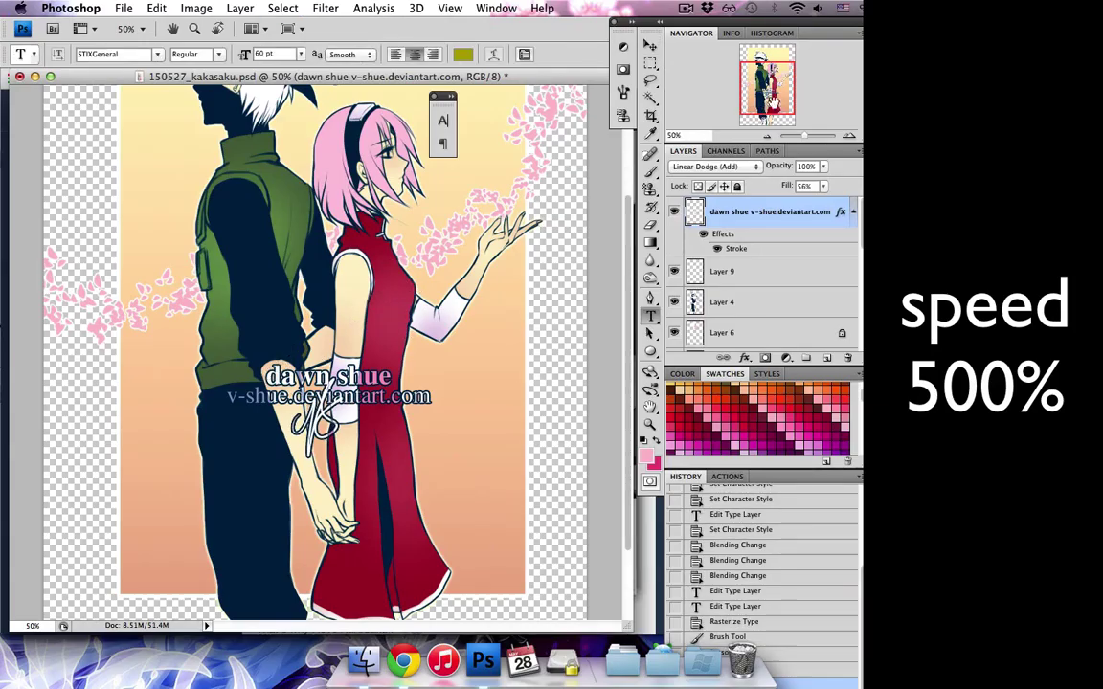
scroll(331, 287, up, 5)
click(331, 155)
text(ku)
key(ctrl+Return)
click(158, 53)
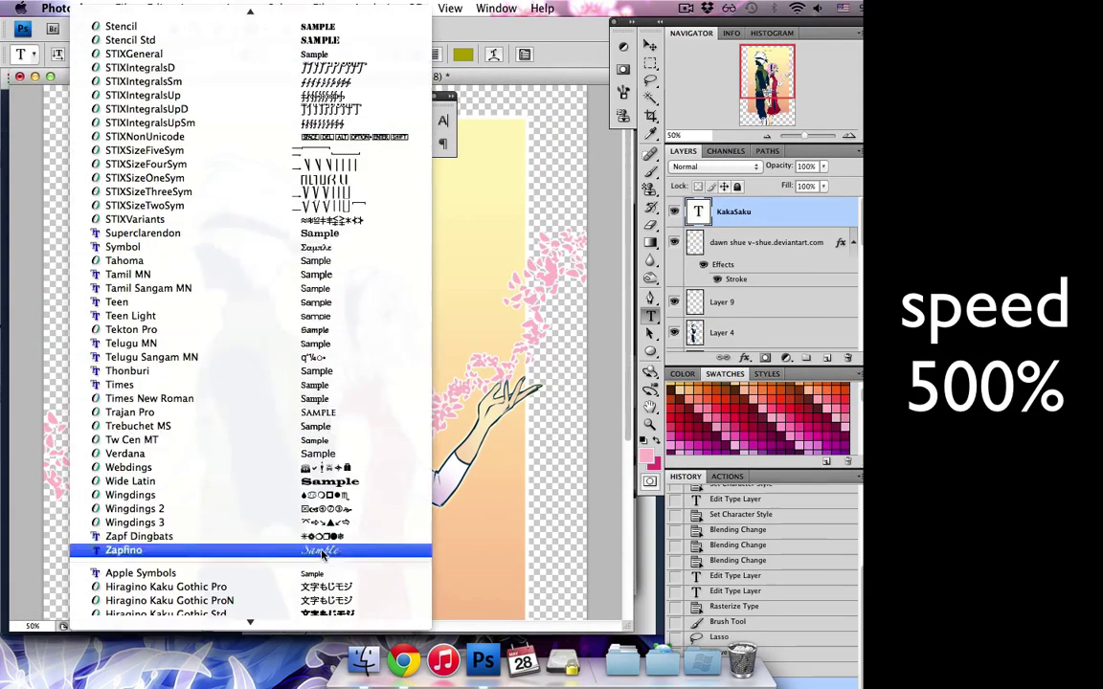
click(124, 552)
- Split the title into 'Kaka' and 'Saku' lines, tighten leading, and shift it down-right
click(339, 111)
key(Return)
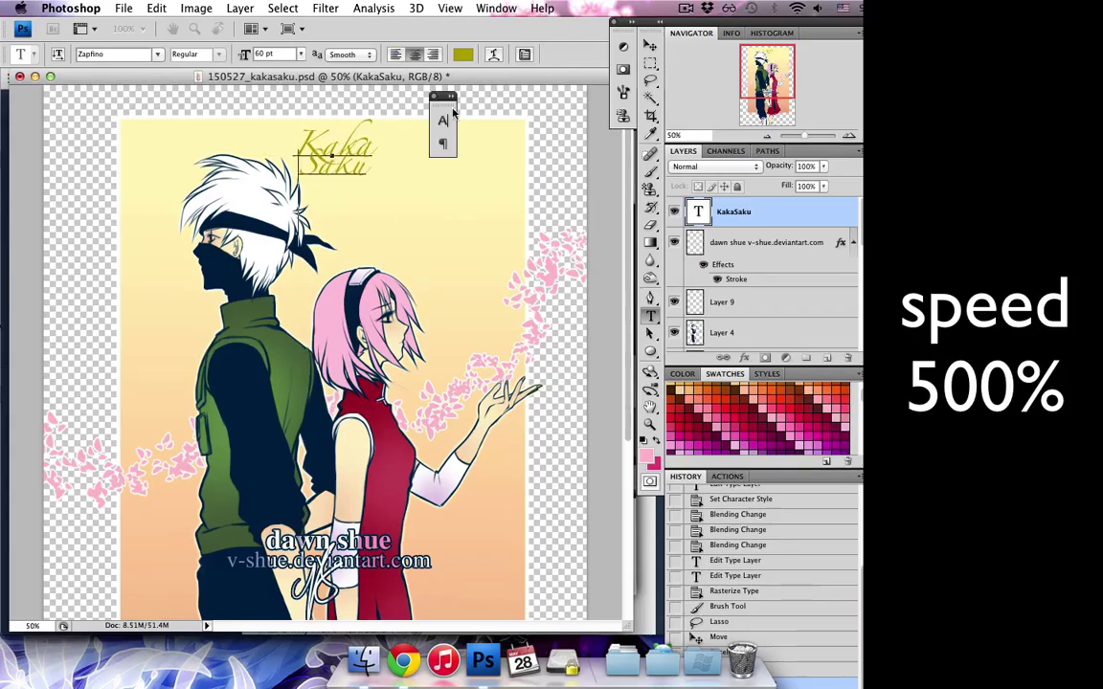
click(442, 120)
click(604, 154)
click(585, 275)
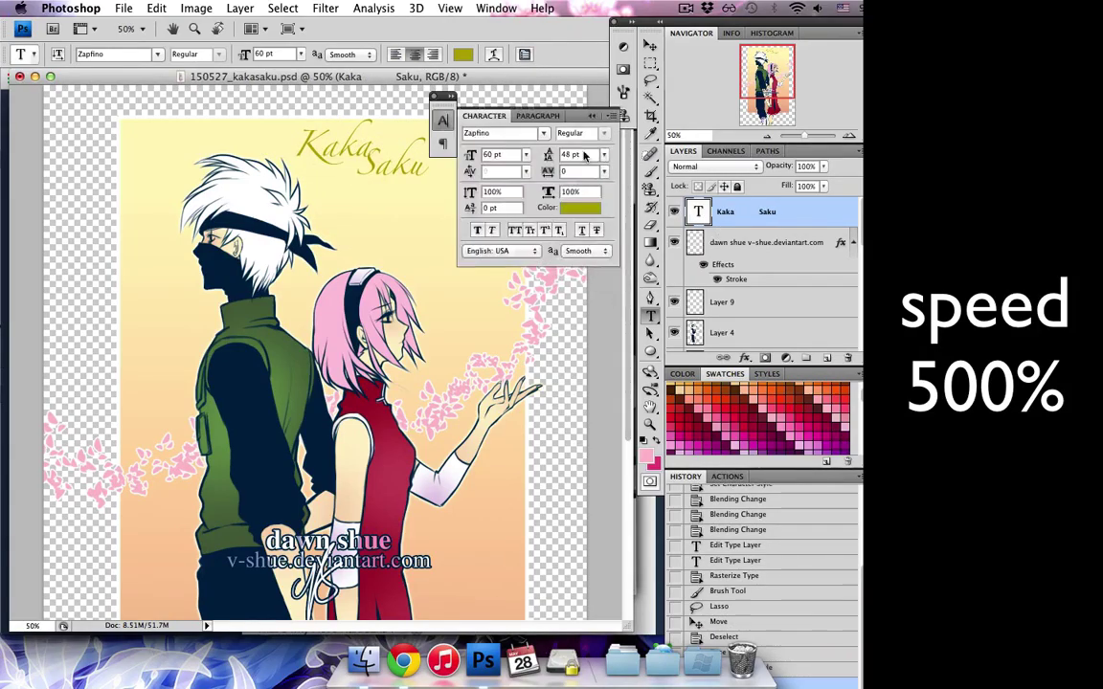
click(604, 154)
click(585, 265)
click(604, 154)
click(585, 275)
click(591, 115)
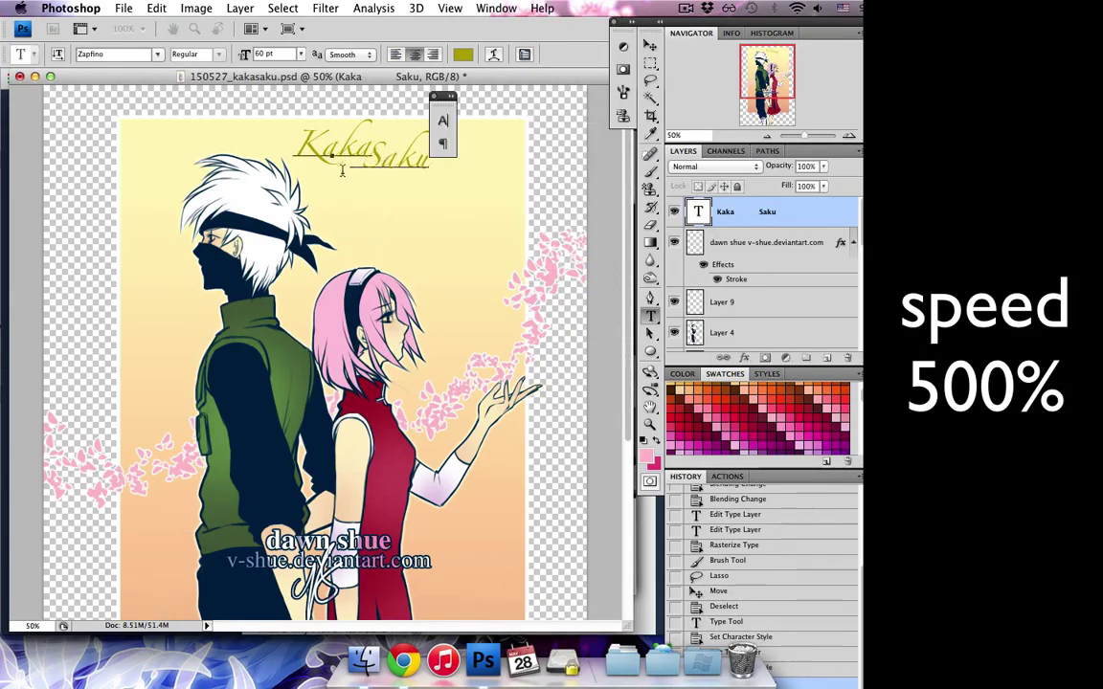
drag(388, 191, 433, 234)
- Try small caps on the title, then turn them off again
click(157, 54)
key(Escape)
click(442, 120)
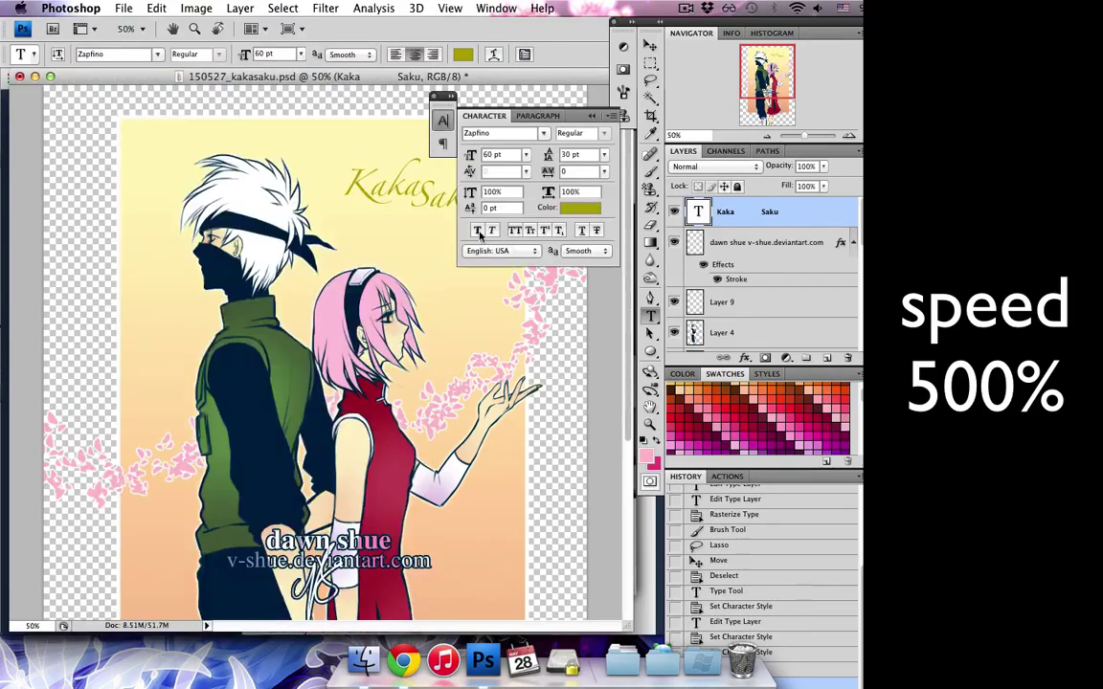
click(530, 229)
click(524, 53)
click(530, 230)
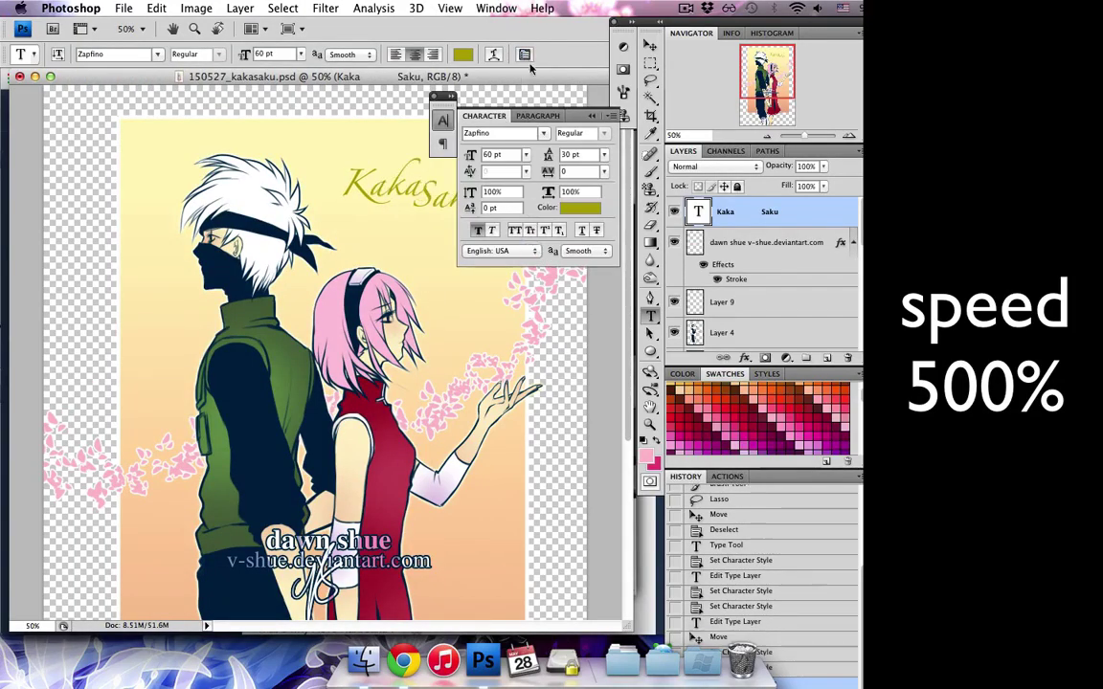
- Change the title font to Savoye LET and enlarge it with Free Transform
key(v)
click(543, 133)
scroll(718, 287, up, 10)
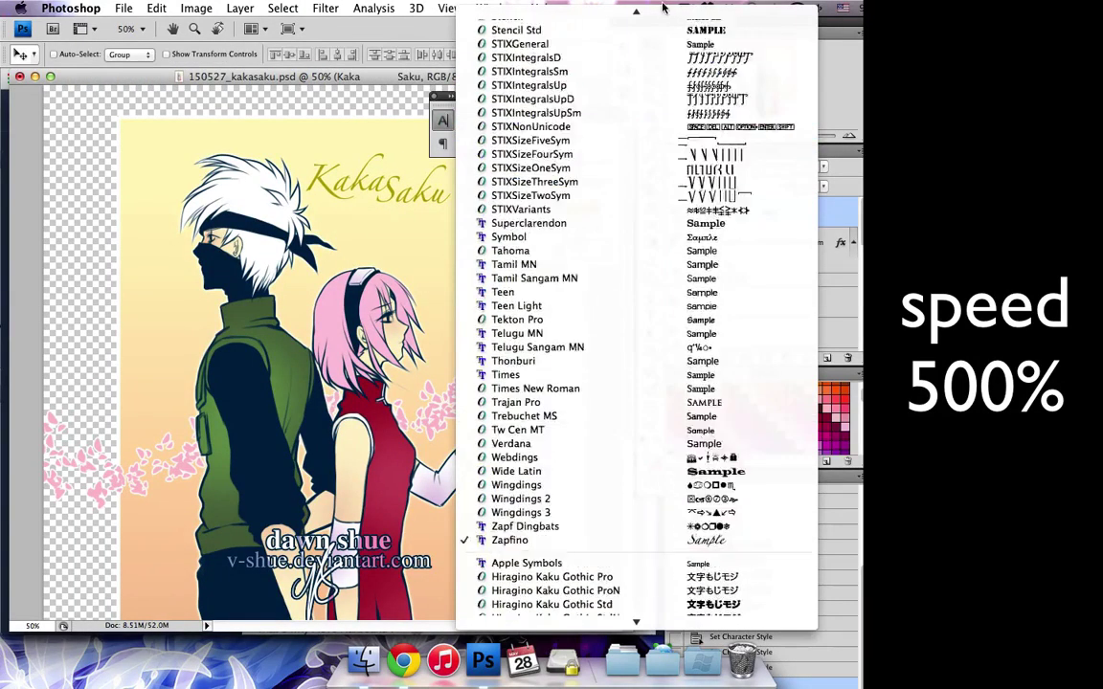
click(628, 251)
key(ctrl+t)
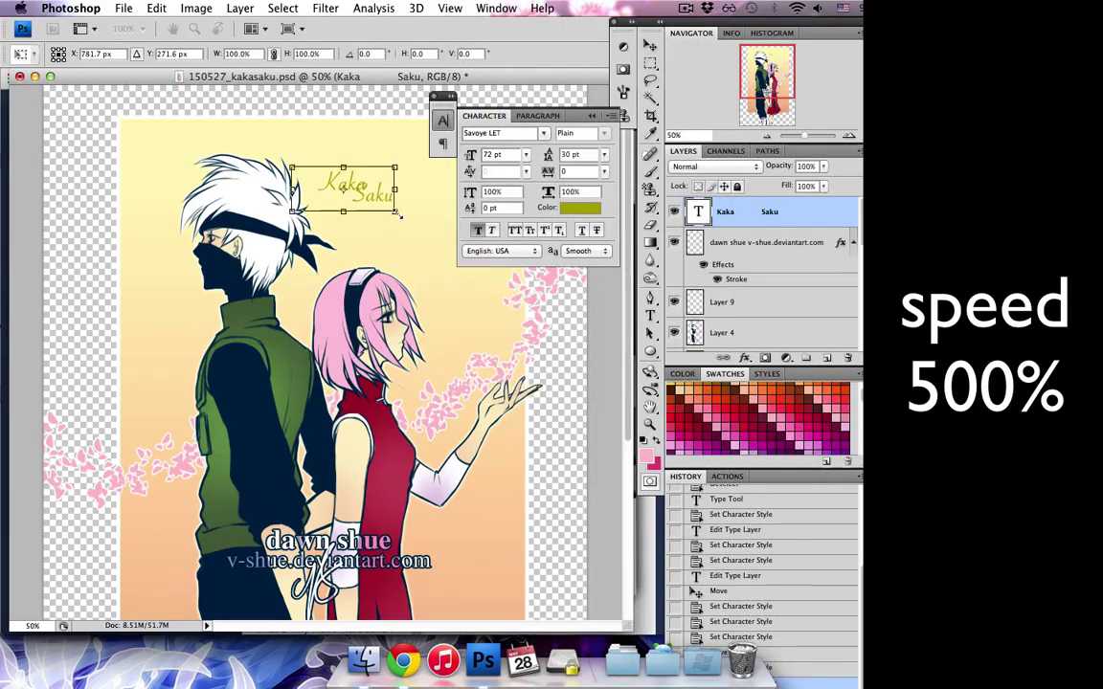
drag(393, 221, 466, 273)
key(Return)
- Move the KakaSaku title to sit just above the watermark
key(t)
click(393, 215)
key(ctrl+Return)
key(v)
key(ctrl+t)
key(Return)
mouse_move(464, 222)
mouse_down()
mouse_move(474, 229)
mouse_move(353, 490)
mouse_up()
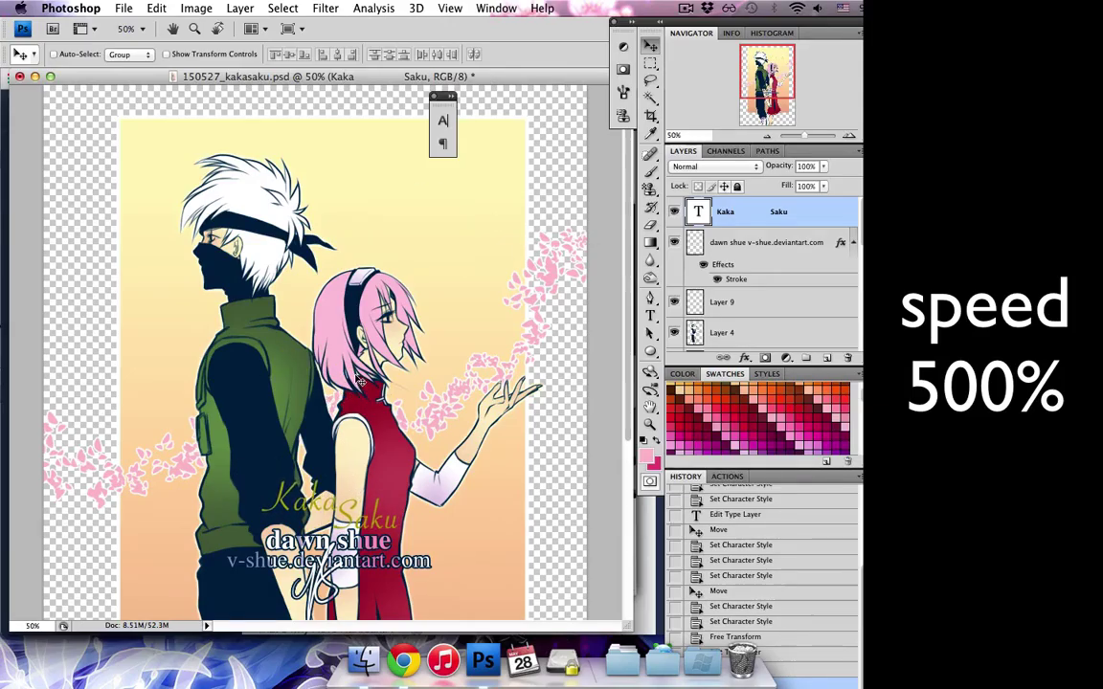
- Adjust the title's letter styling and colour in the character settings
click(443, 120)
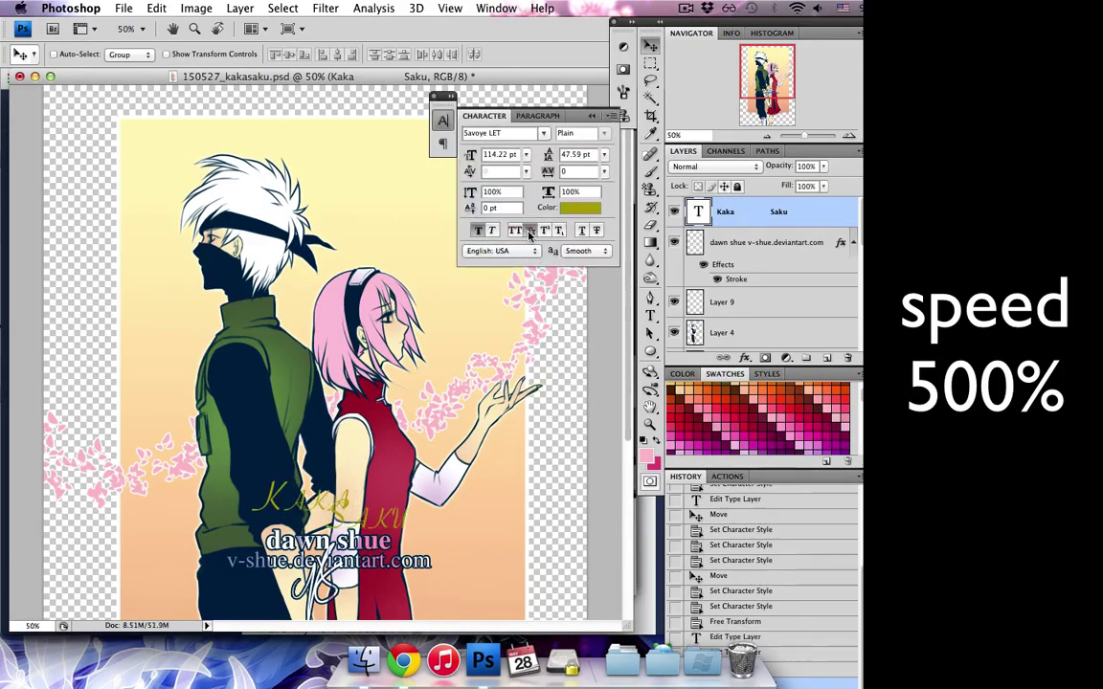
click(822, 215)
click(442, 120)
double_click(822, 214)
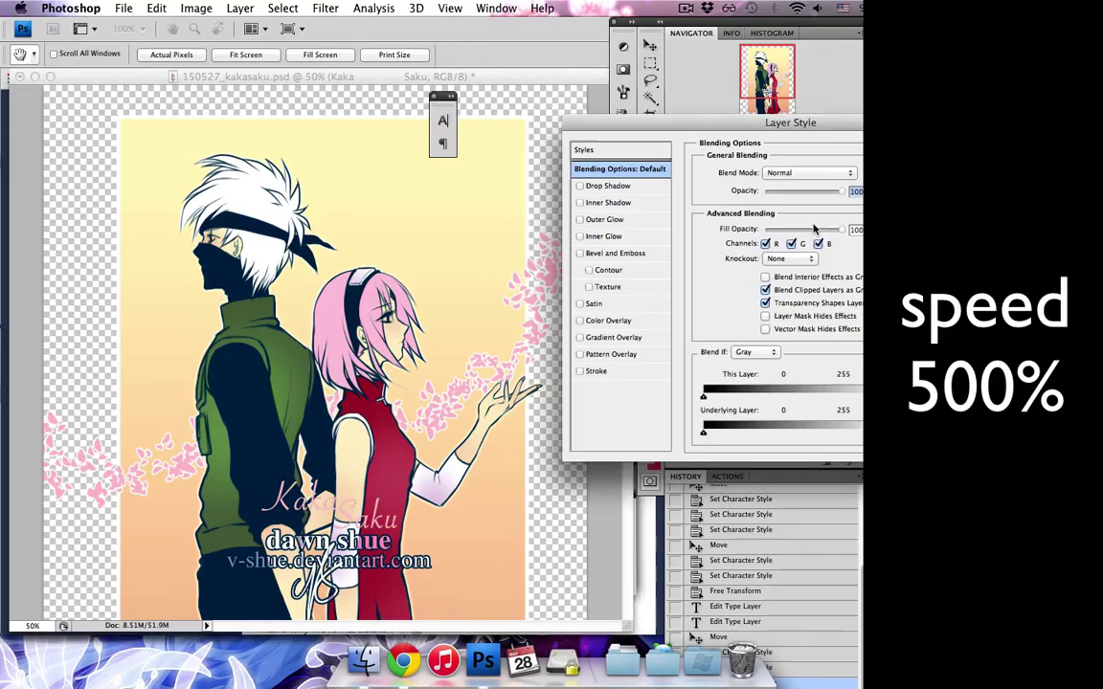
- Add a dark navy Stroke outline to the KakaSaku title
click(597, 371)
click(725, 272)
key(Return)
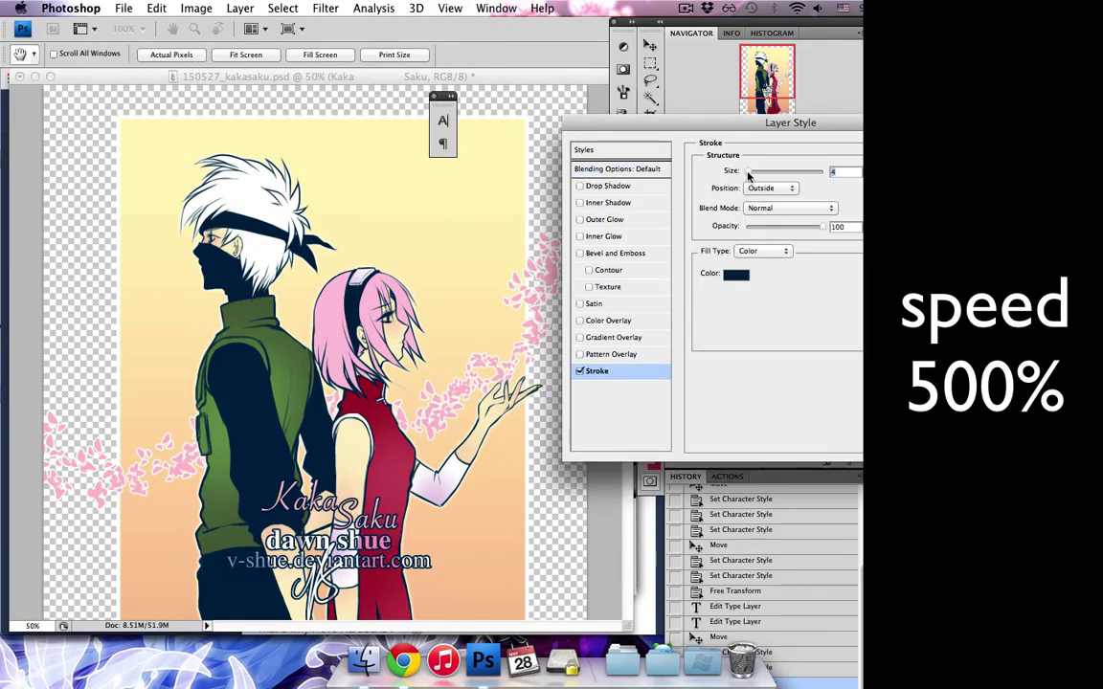
key(Return)
- Move the title up near the top beside Kakashi's head
key(v)
drag(287, 448, 373, 132)
scroll(375, 139, down, 5)
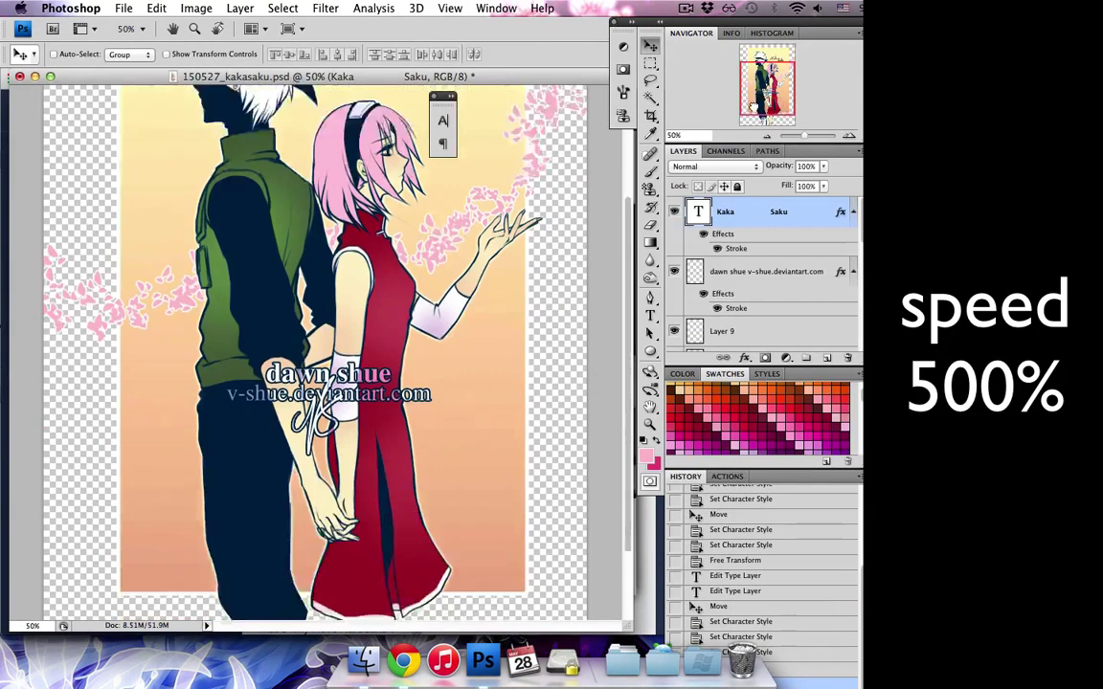
drag(753, 96, 743, 81)
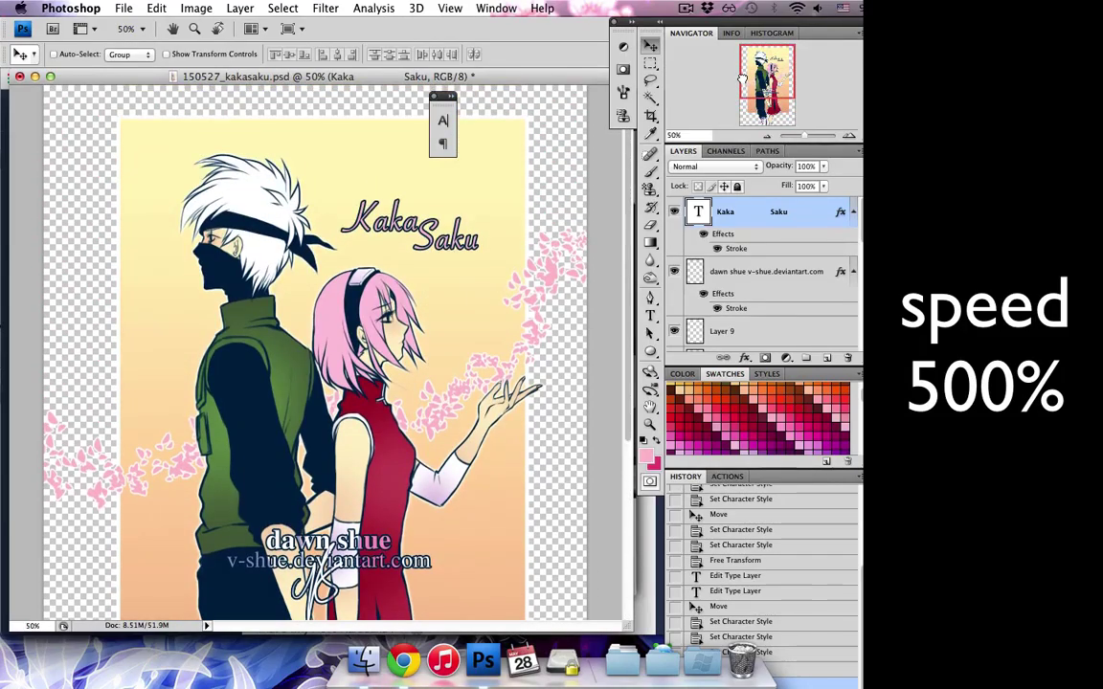
mouse_move(743, 81)
mouse_down()
mouse_move(745, 107)
mouse_move(736, 78)
mouse_up()
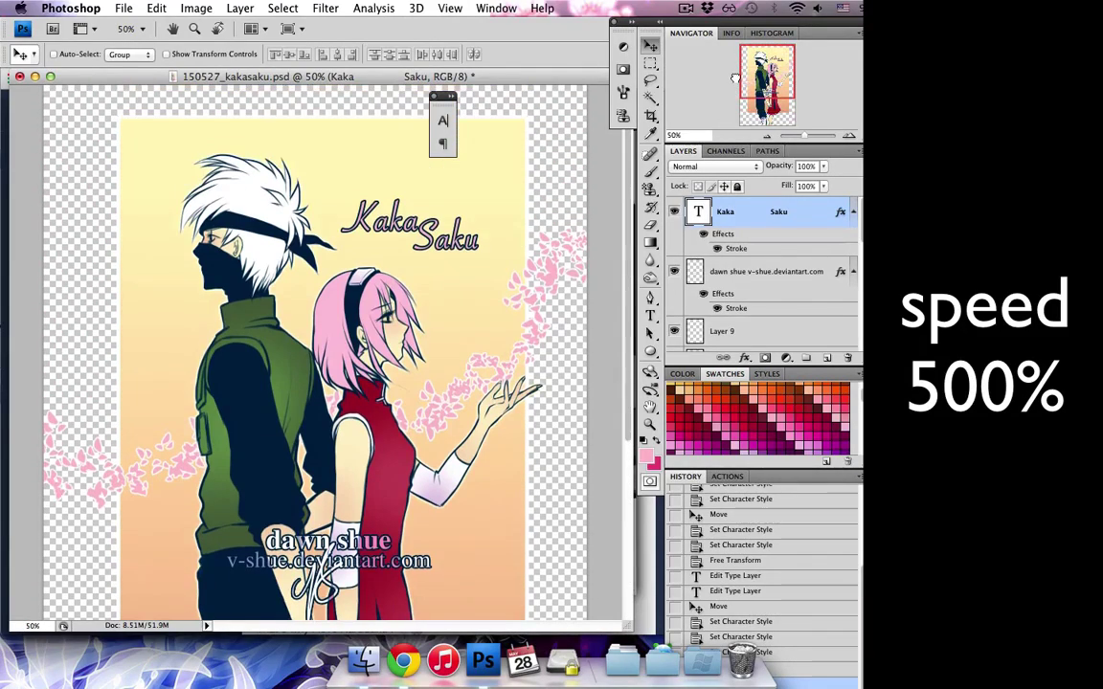